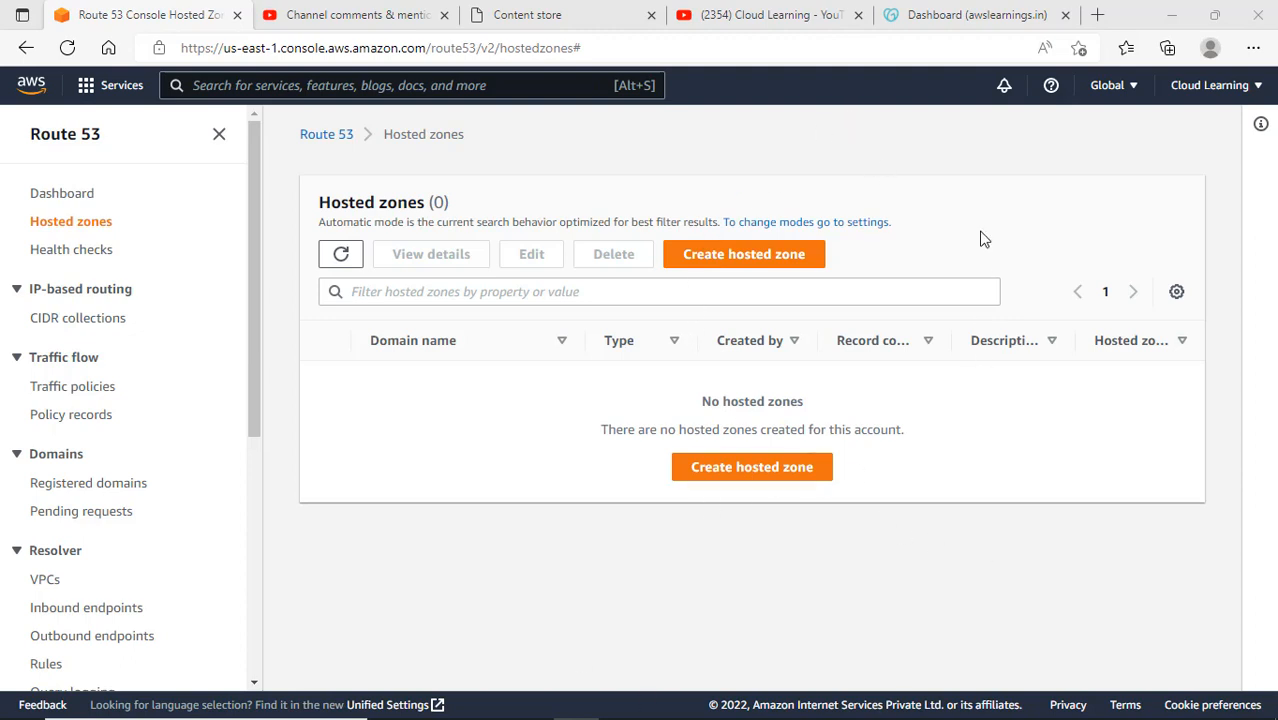
Open the Yahoo website in a new browser tab
{"action": "left_click", "coordinate": [1097, 14]}
{"action": "left_click", "coordinate": [861, 48]}
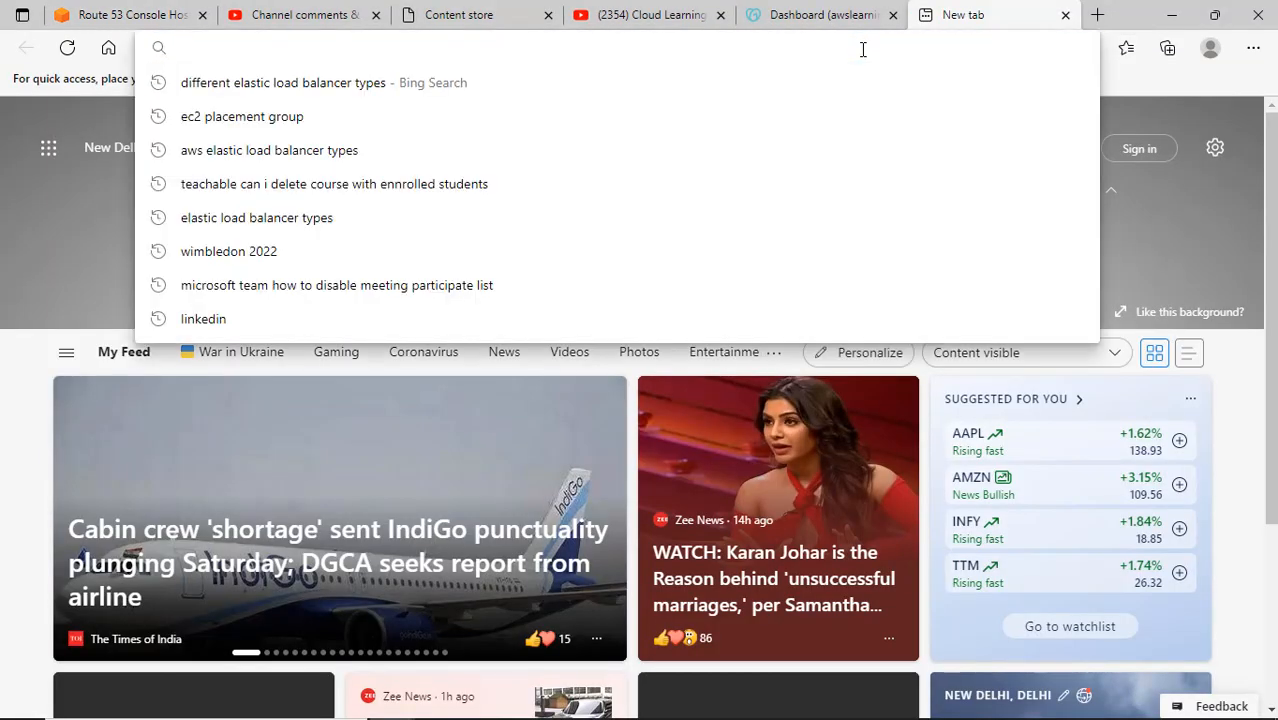
{"action": "type", "text": "yahoo.co"}
{"action": "key", "text": "Return"}
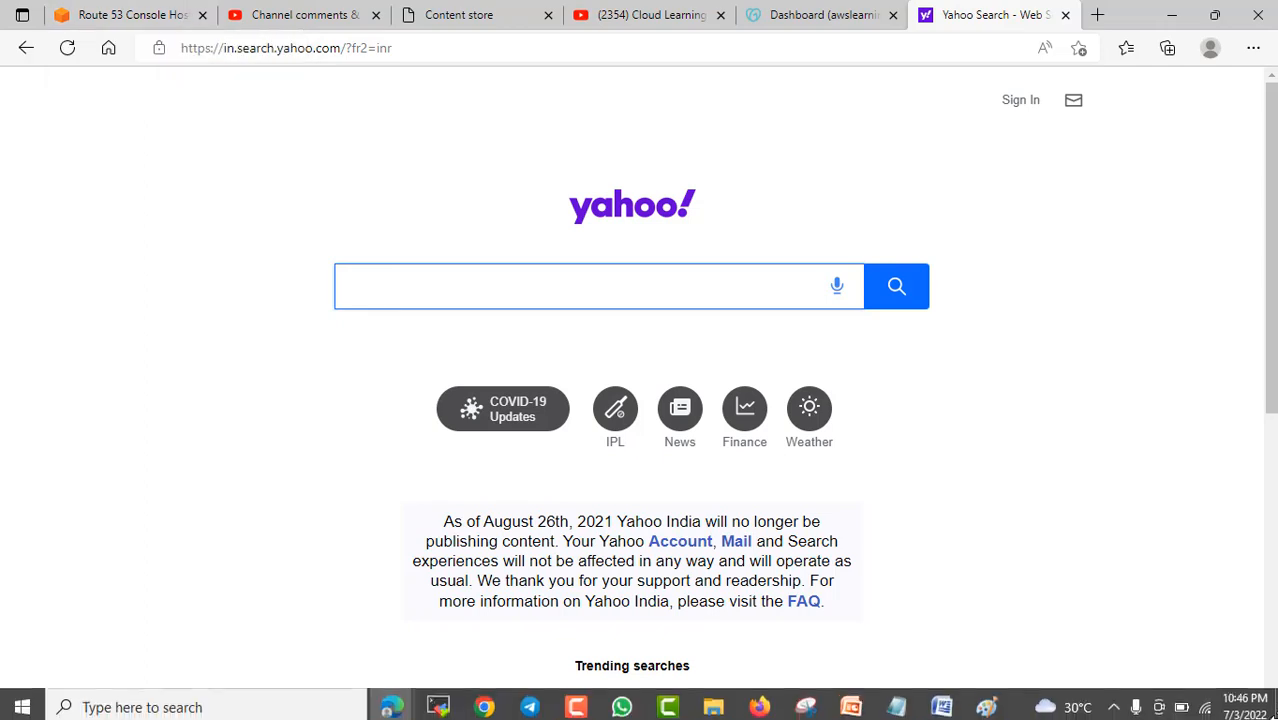
Launch Notepad with the Windows Run command "notepad" to get a blank note
{"action": "right_click", "coordinate": [8, 706]}
{"action": "left_click", "coordinate": [80, 605]}
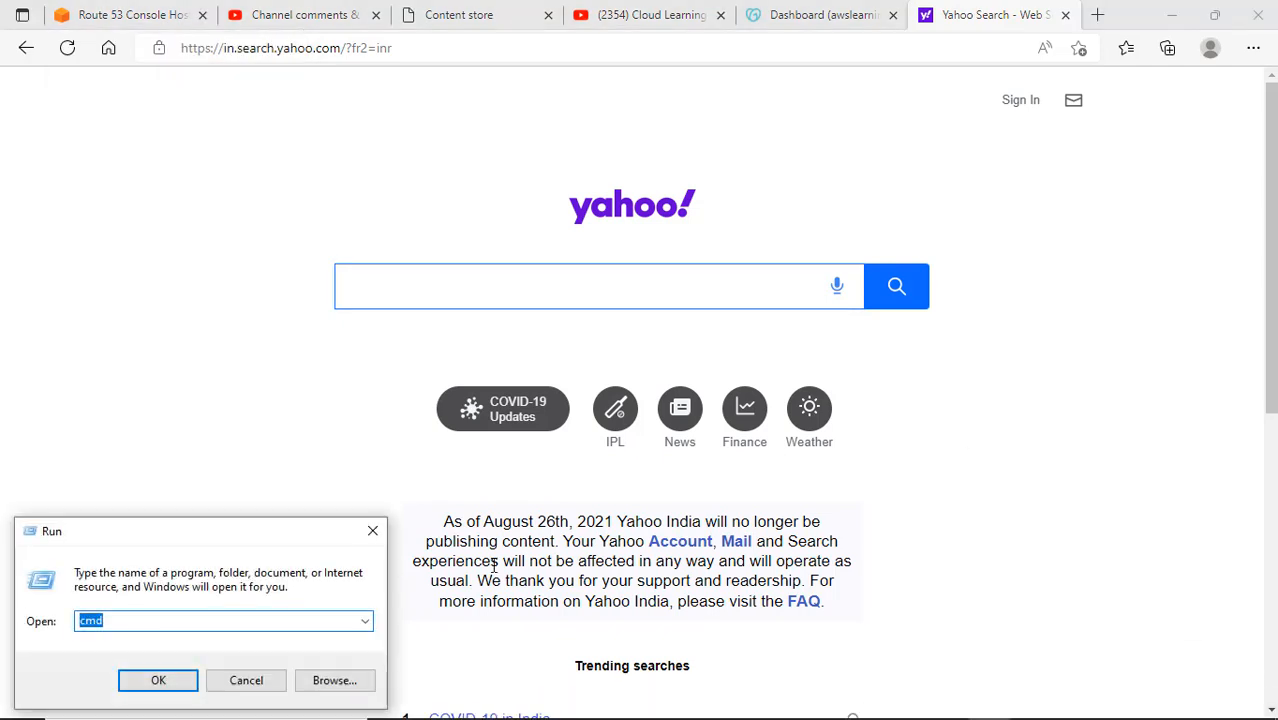
{"action": "type", "text": "notepad"}
{"action": "key", "text": "Return"}
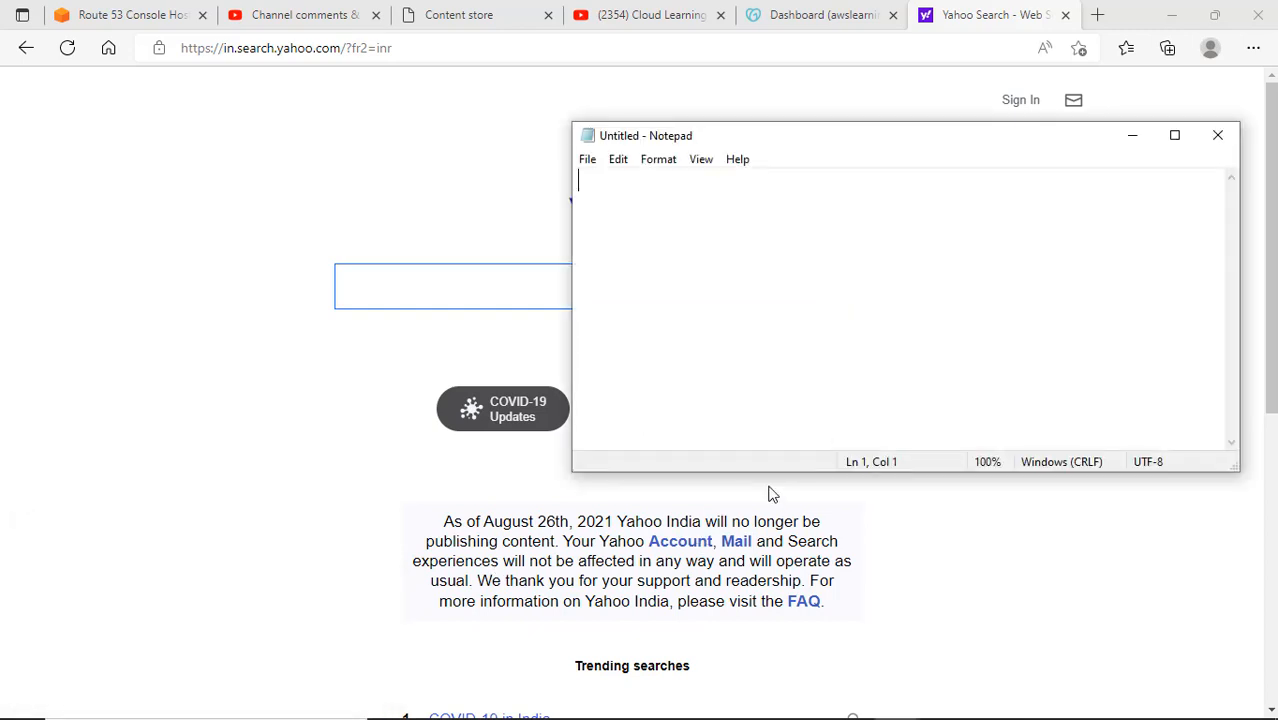
Write the line "Domain - Registrar AWS / Third Party" in the blank Notepad note
{"action": "type", "text": "Rou"}
{"action": "key", "text": "BackSpace"}
{"action": "key", "text": "BackSpace"}
{"action": "key", "text": "BackSpace"}
{"action": "type", "text": "Domain "}
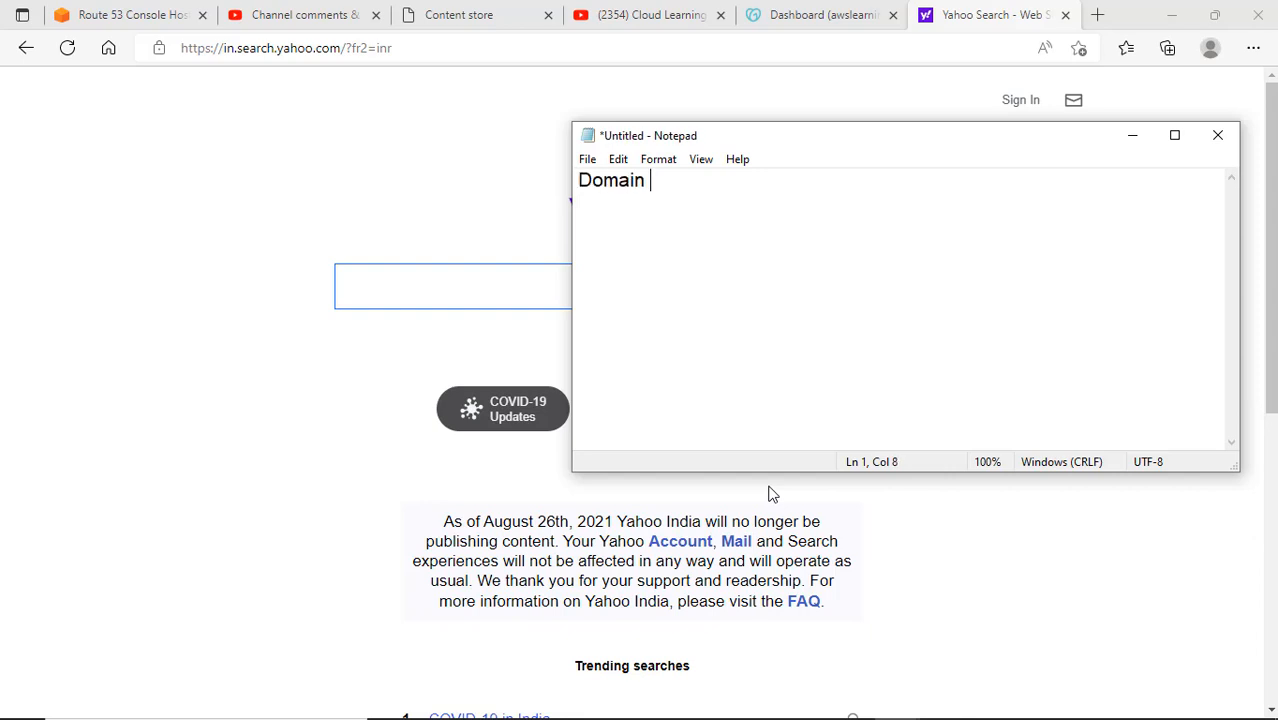
{"action": "type", "text": "- Registr"}
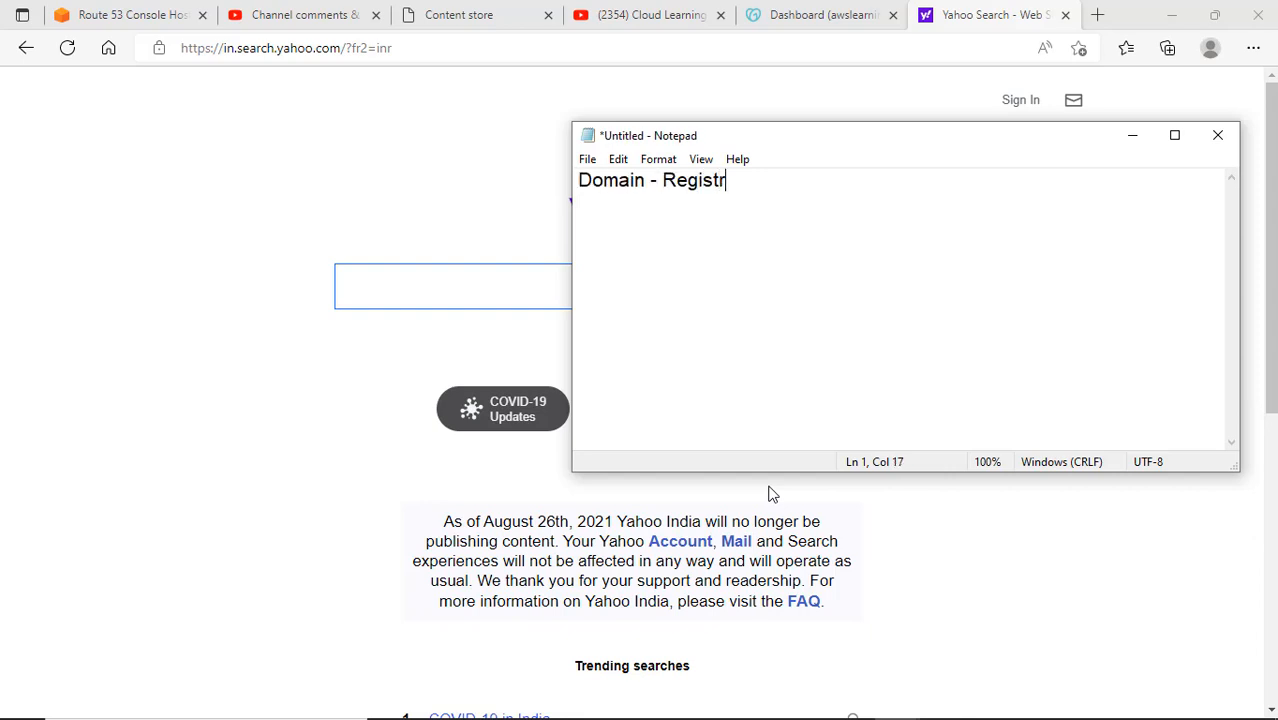
{"action": "type", "text": "ar AWS,"}
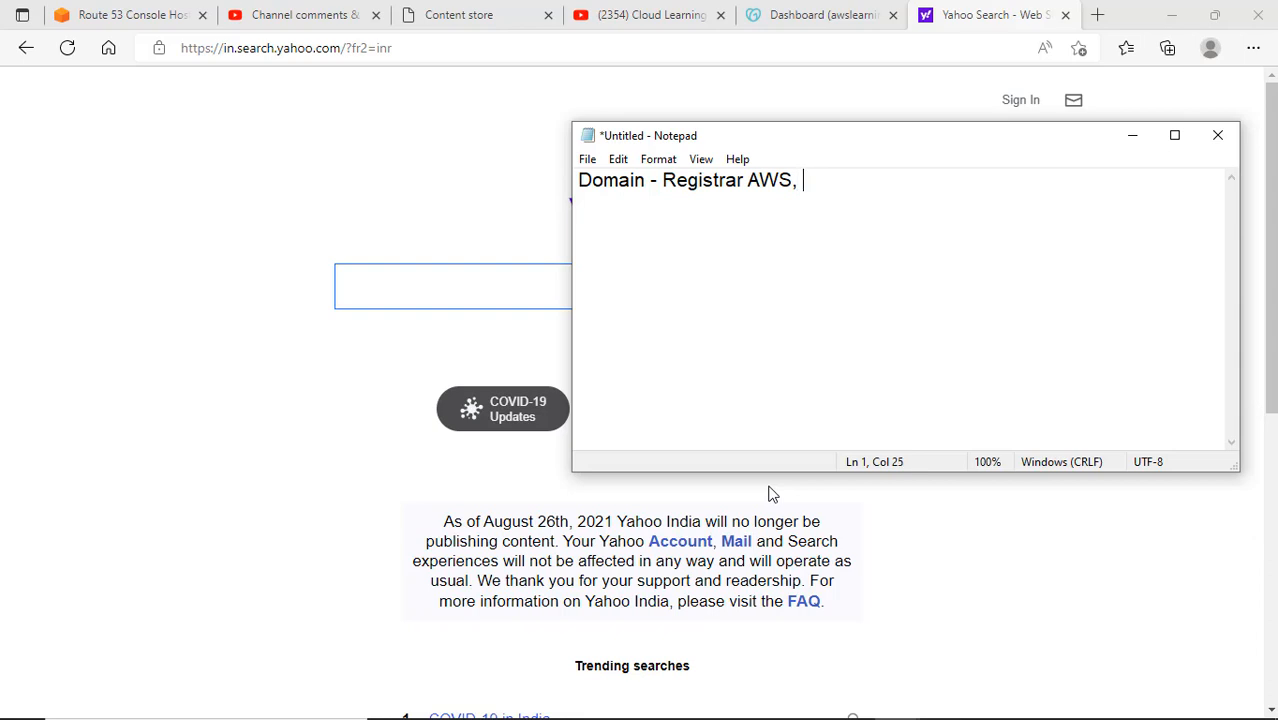
{"action": "key", "text": "BackSpace"}
{"action": "key", "text": "BackSpace"}
{"action": "type", "text": "/Thir"}
{"action": "key", "text": "BackSpace"}
{"action": "key", "text": "BackSpace"}
{"action": "key", "text": "BackSpace"}
{"action": "key", "text": "BackSpace"}
{"action": "type", "text": "Third Party"}
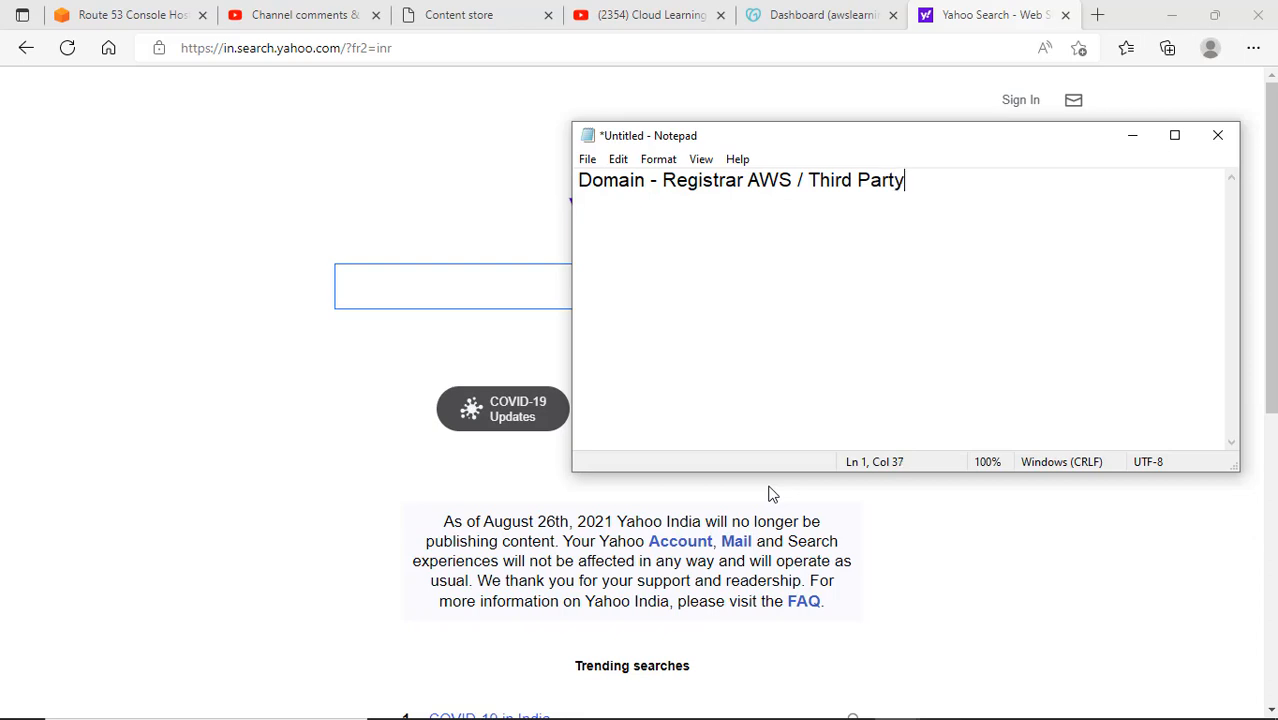
Check the registered domains in Route 53, and look over the awslearnings.in dashboard in GoDaddy
{"action": "left_click", "coordinate": [121, 8]}
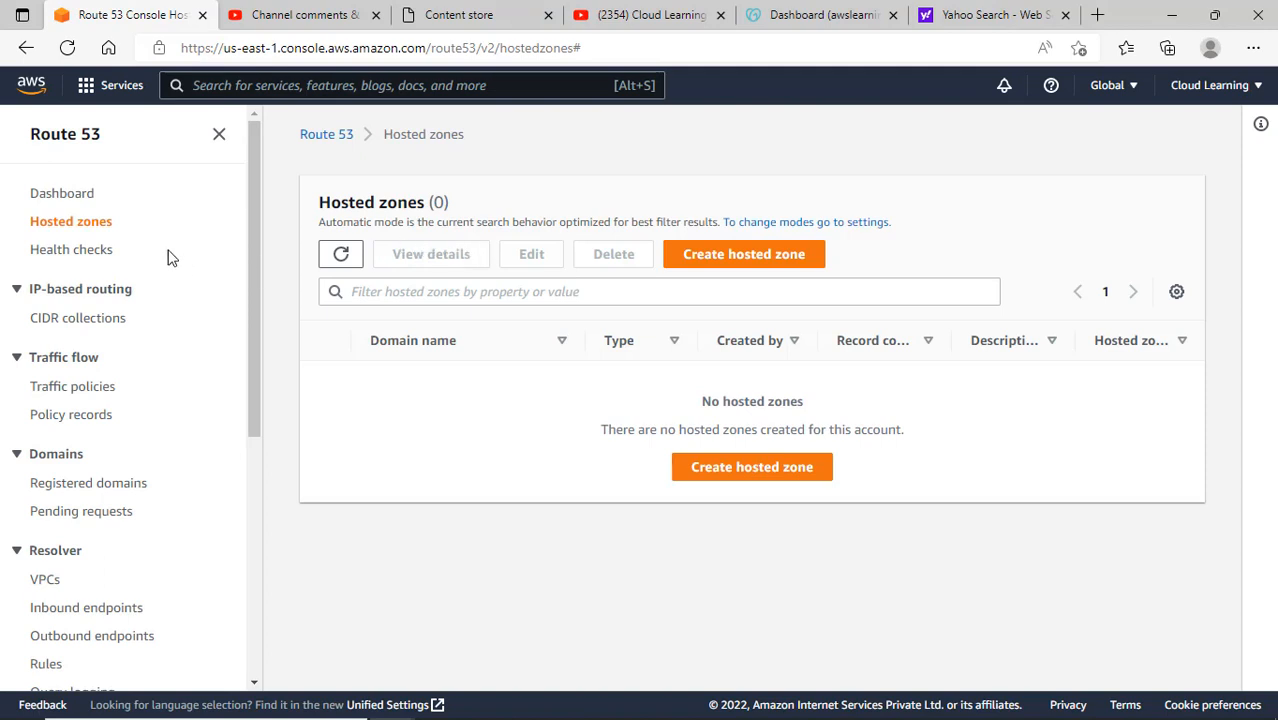
{"action": "left_click", "coordinate": [108, 488]}
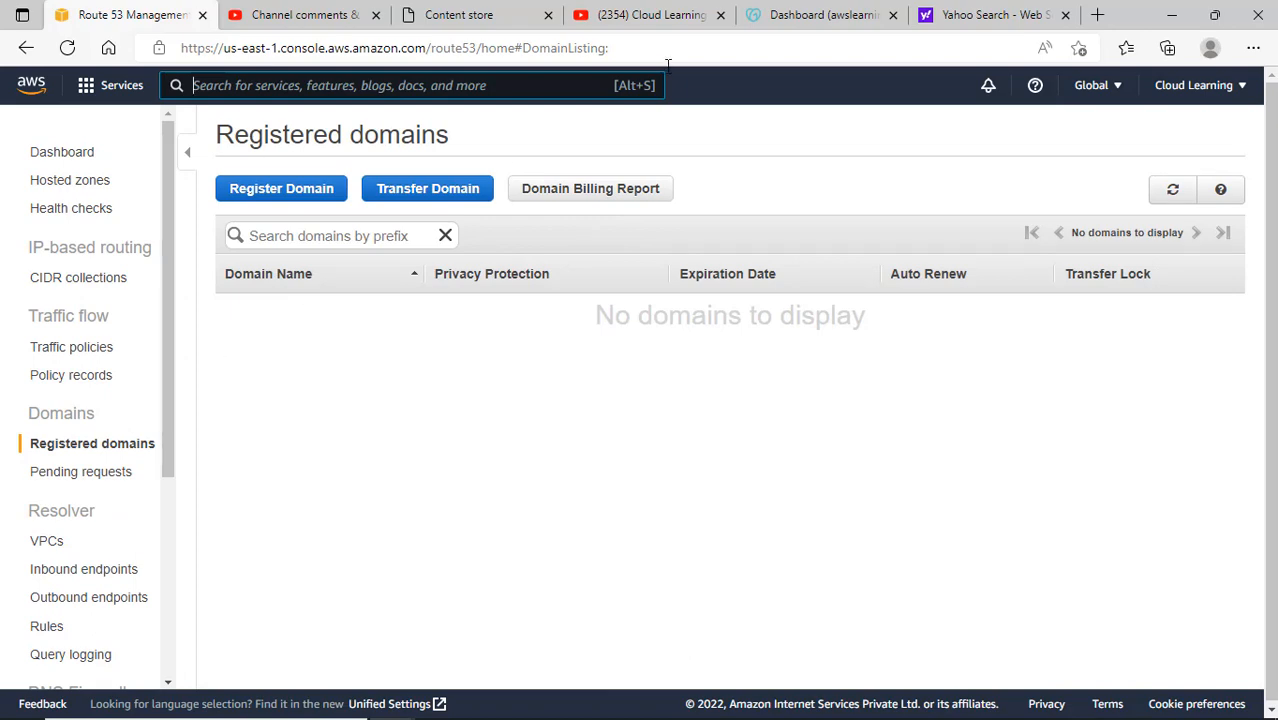
{"action": "left_click", "coordinate": [826, 16]}
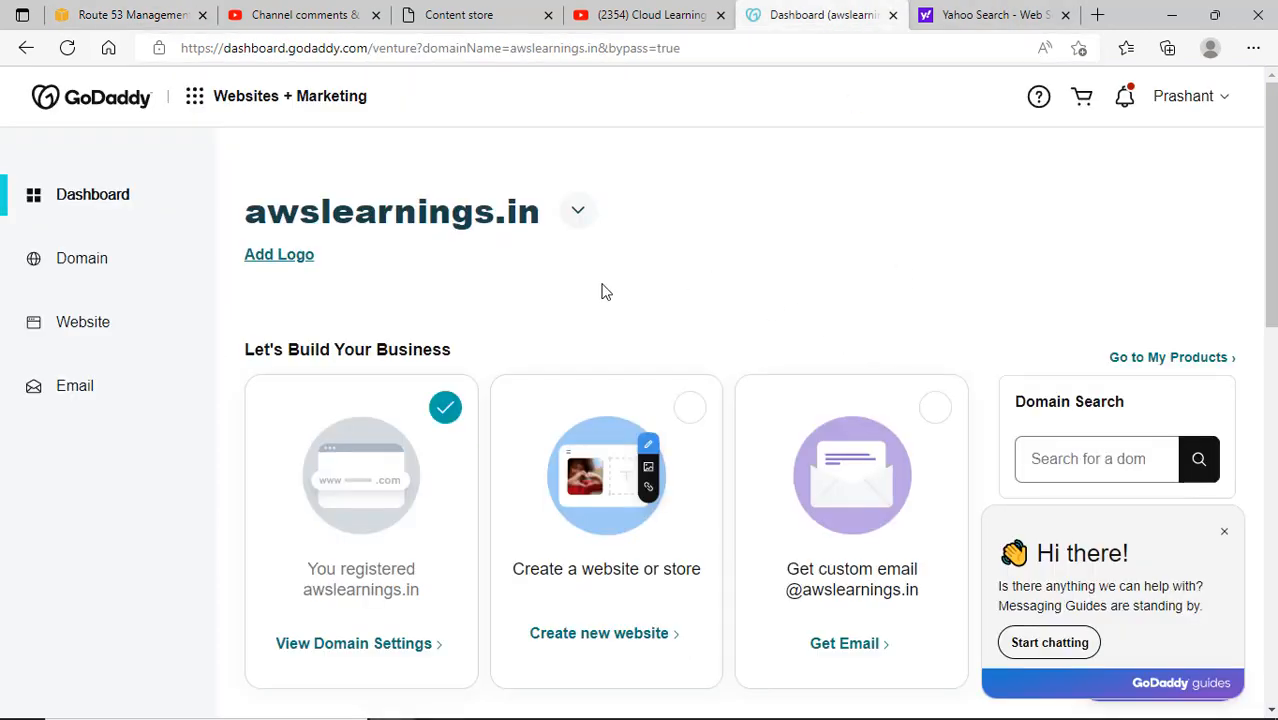
{"action": "scroll", "coordinate": [602, 289], "scroll_direction": "down", "scroll_amount": 10}
{"action": "scroll", "coordinate": [756, 320], "scroll_direction": "up", "scroll_amount": 10}
Open the GoDaddy account's product list and select the awslearnings.in domain
{"action": "left_click", "coordinate": [1183, 96]}
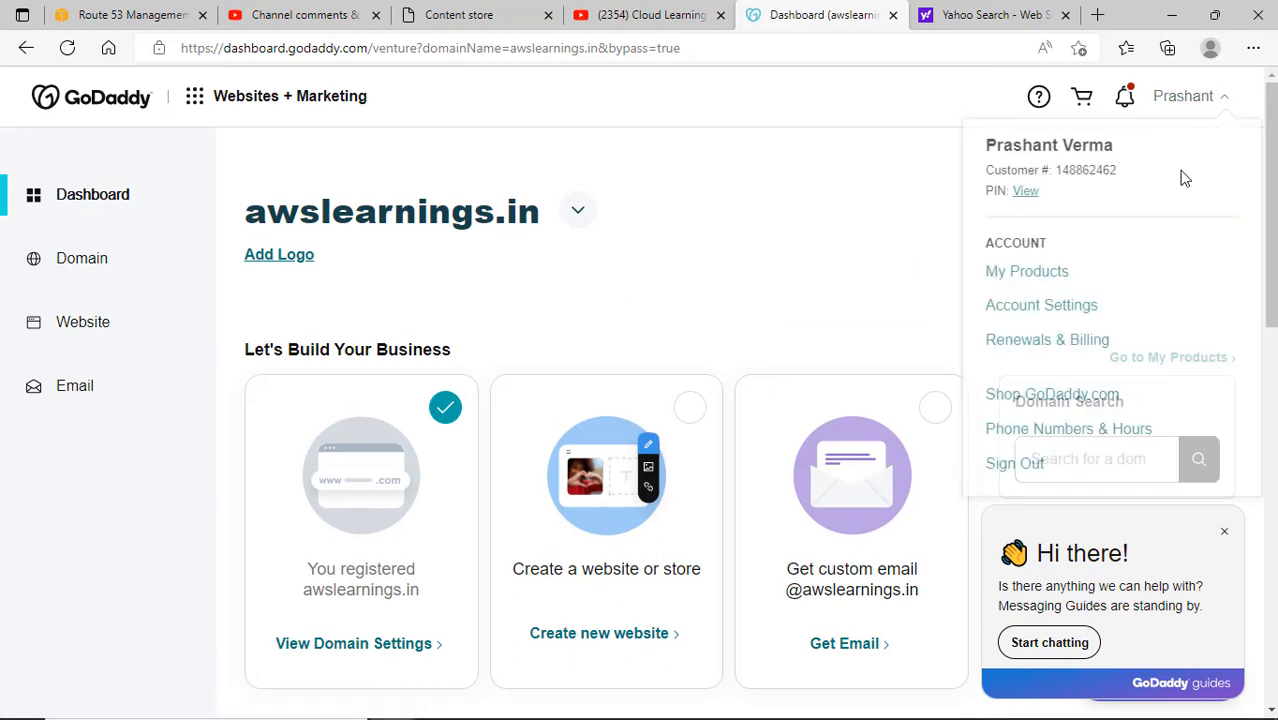
{"action": "left_click", "coordinate": [1043, 276]}
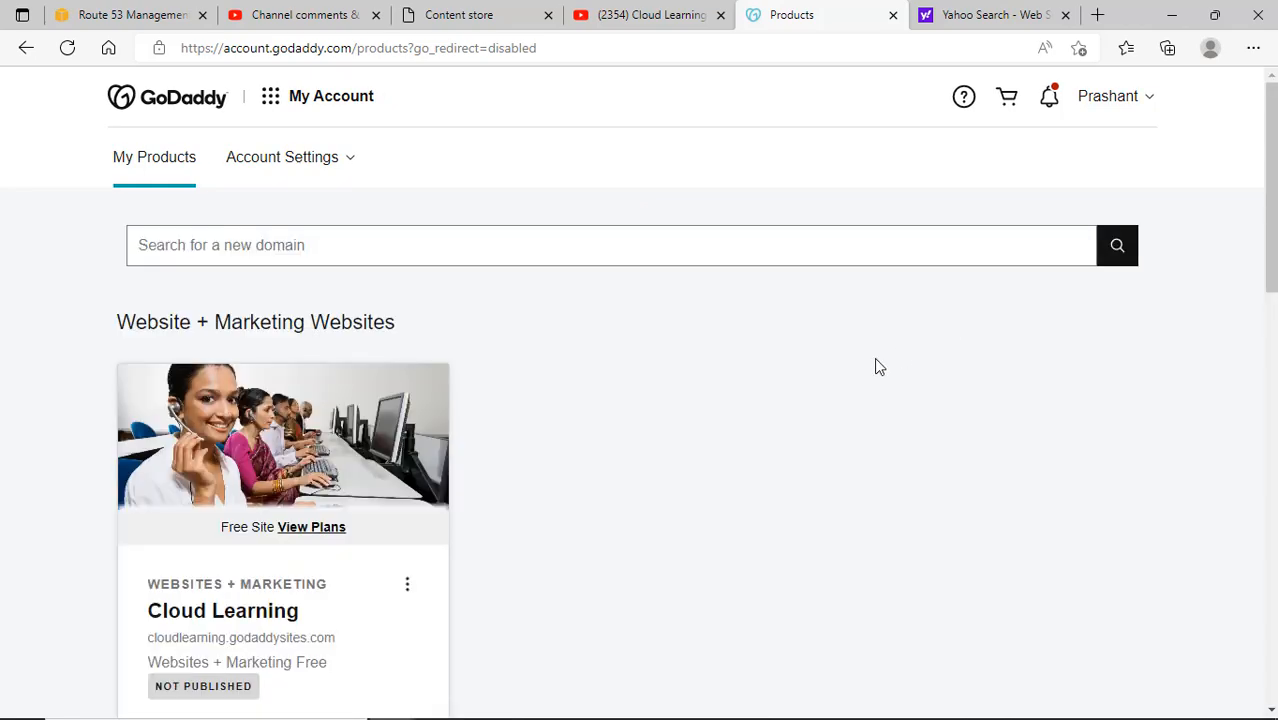
{"action": "scroll", "coordinate": [815, 380], "scroll_direction": "down", "scroll_amount": 4}
{"action": "scroll", "coordinate": [843, 387], "scroll_direction": "down", "scroll_amount": 3}
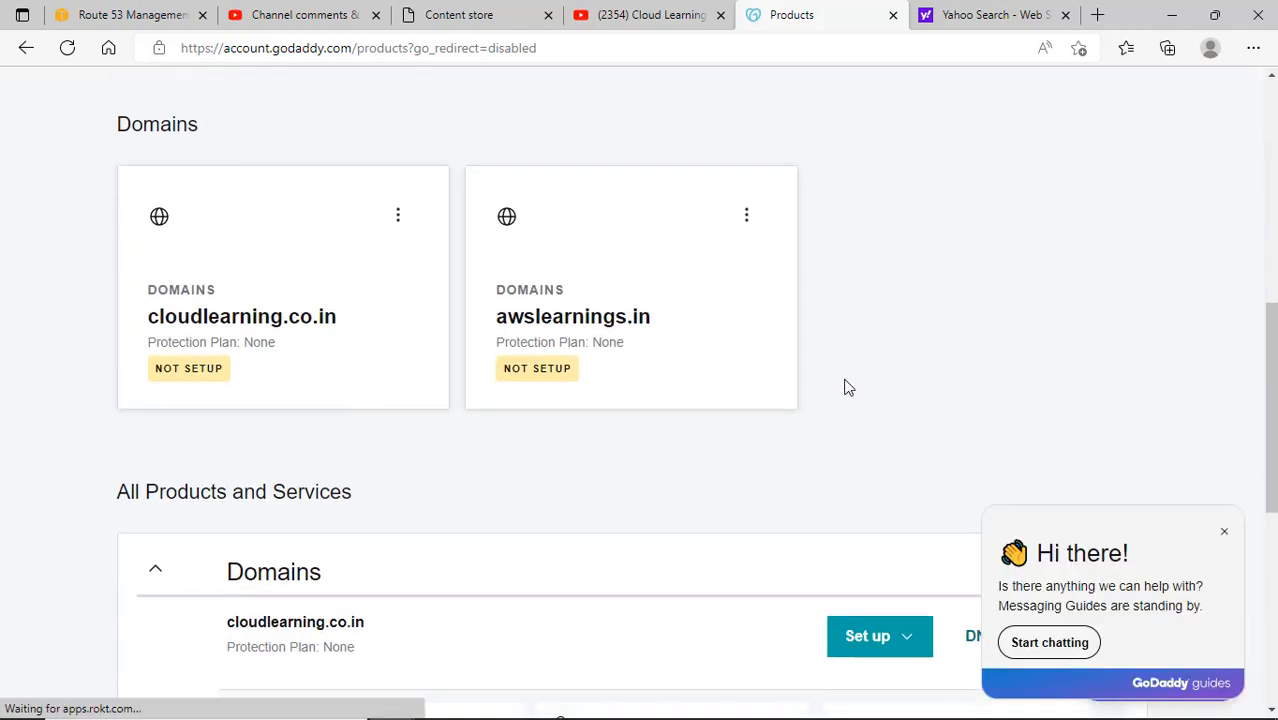
{"action": "scroll", "coordinate": [845, 386], "scroll_direction": "down", "scroll_amount": 2}
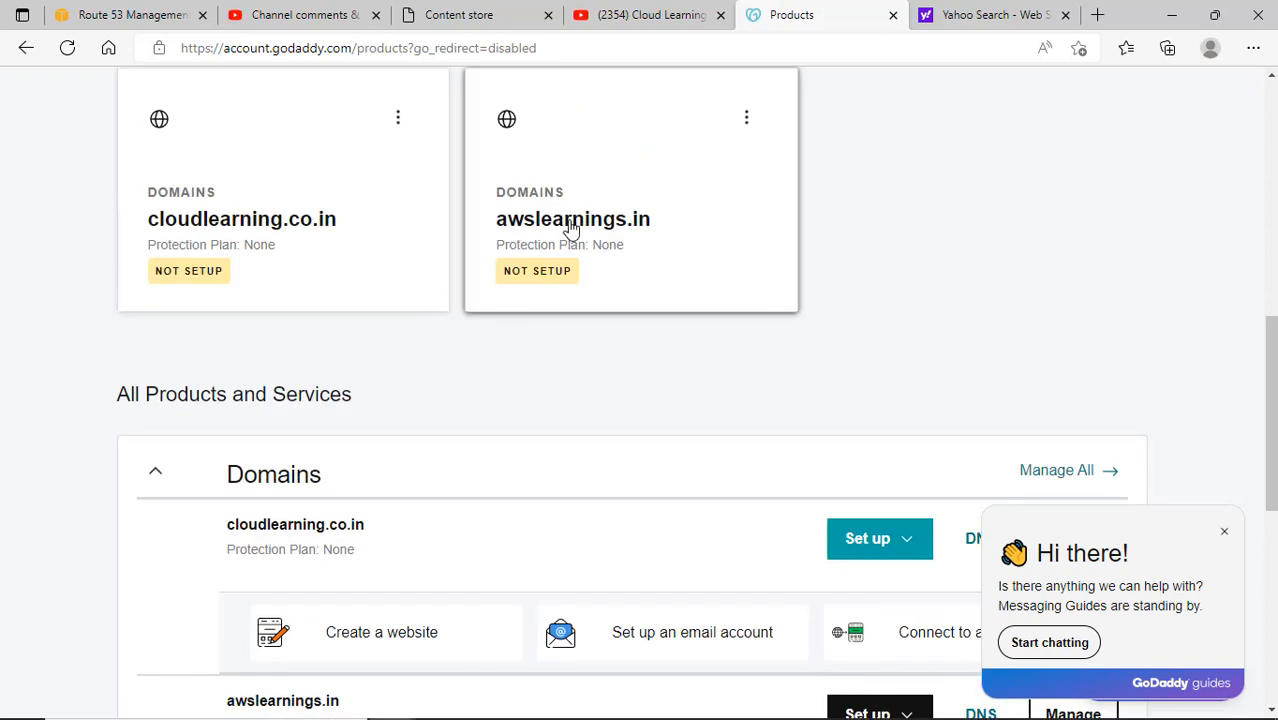
{"action": "left_click", "coordinate": [571, 228]}
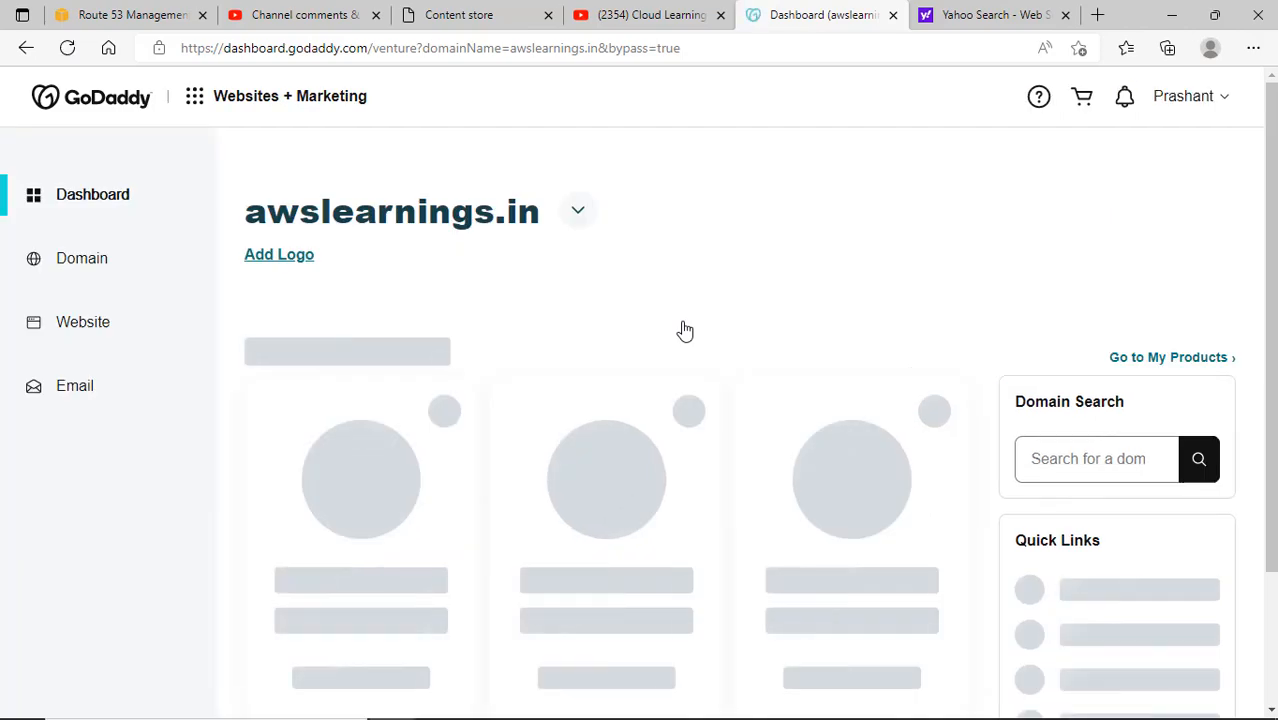
Examine the setup options, quick links and offers on the awslearnings.in dashboard
{"action": "scroll", "coordinate": [684, 330], "scroll_direction": "down", "scroll_amount": 3}
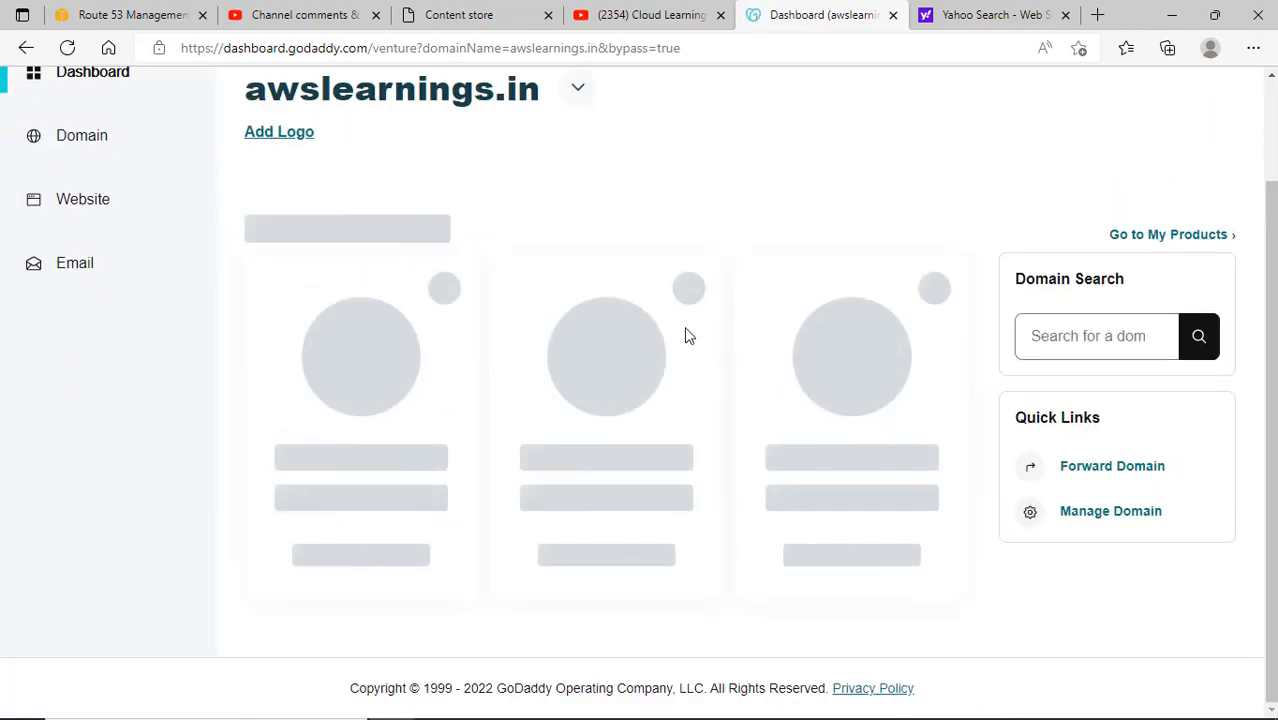
{"action": "scroll", "coordinate": [740, 398], "scroll_direction": "down", "scroll_amount": 2}
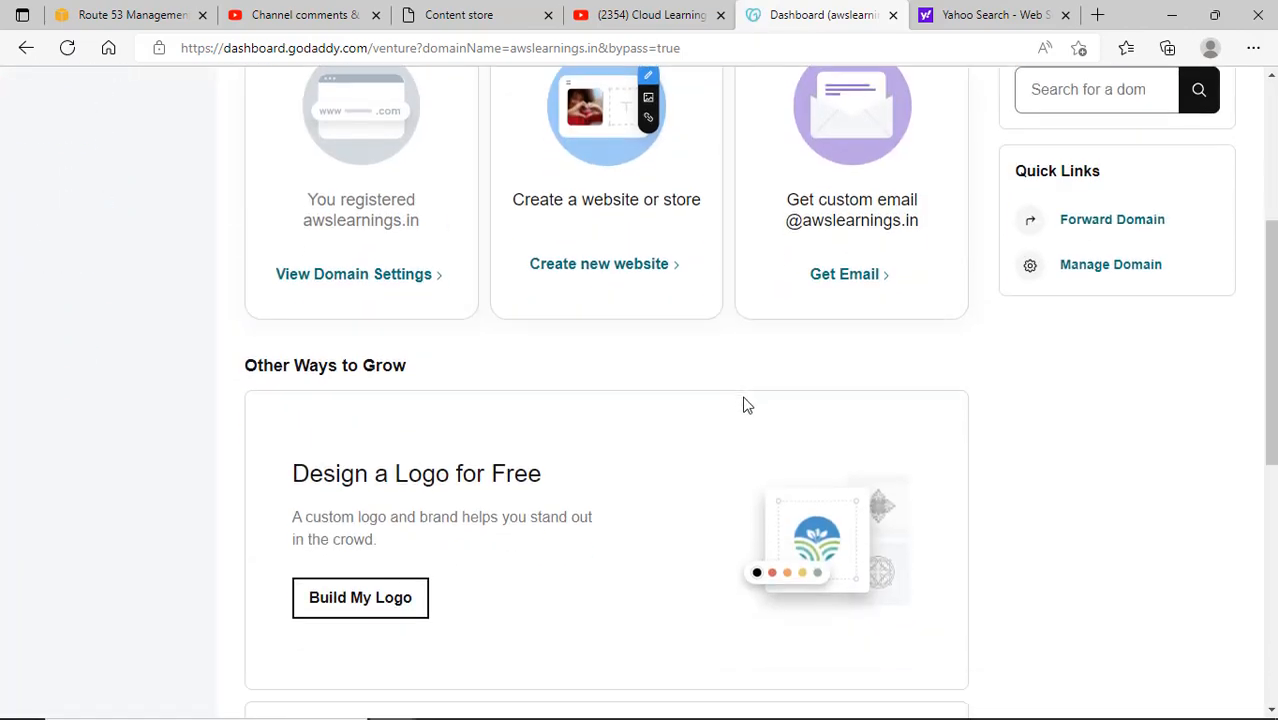
{"action": "scroll", "coordinate": [794, 408], "scroll_direction": "up", "scroll_amount": 3}
{"action": "scroll", "coordinate": [800, 412], "scroll_direction": "down", "scroll_amount": 2}
{"action": "scroll", "coordinate": [800, 412], "scroll_direction": "down", "scroll_amount": 5}
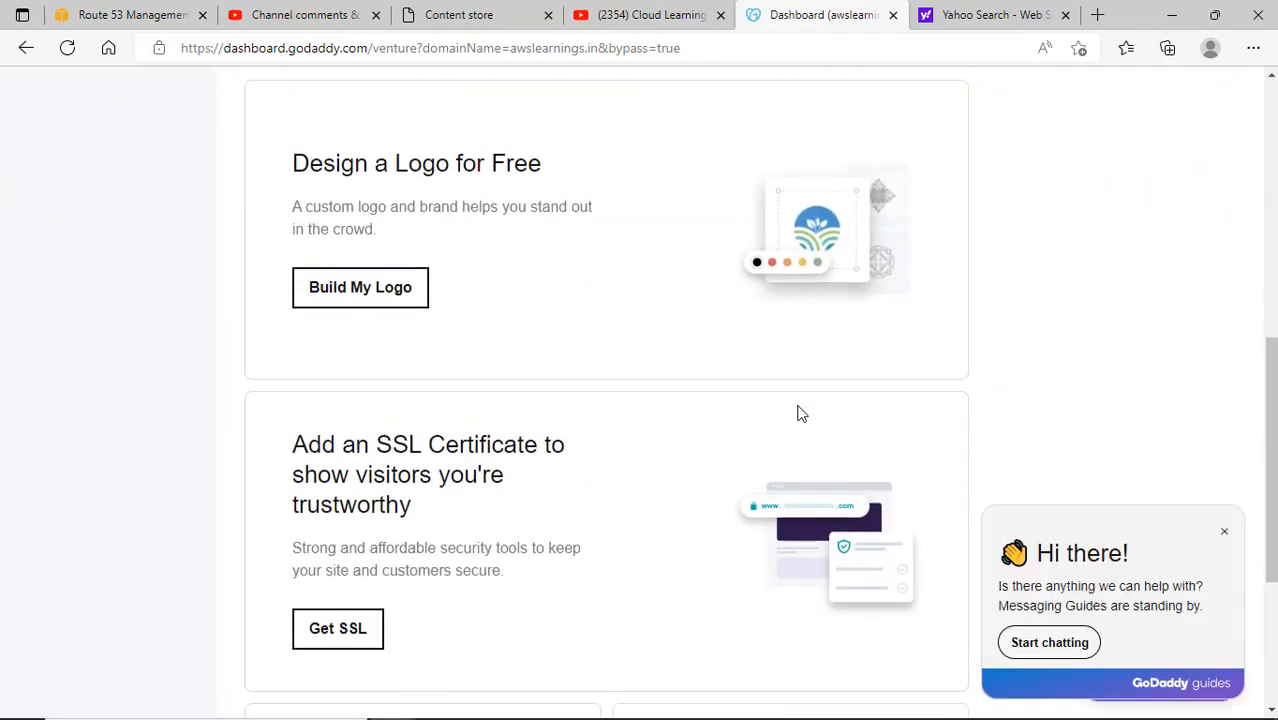
{"action": "scroll", "coordinate": [800, 412], "scroll_direction": "up", "scroll_amount": 4}
{"action": "scroll", "coordinate": [800, 412], "scroll_direction": "down", "scroll_amount": 1}
{"action": "scroll", "coordinate": [800, 412], "scroll_direction": "up", "scroll_amount": 5}
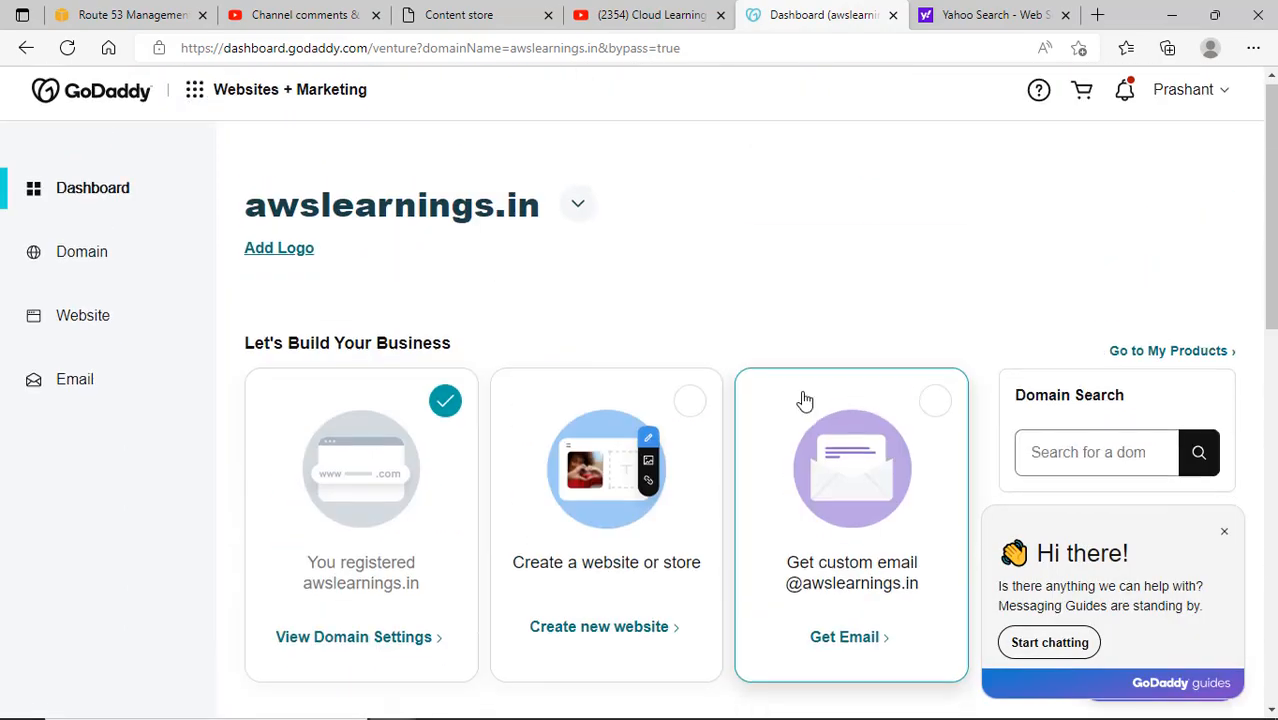
Open DNS management for awslearnings.in and go to its nameservers section
{"action": "left_click", "coordinate": [100, 264]}
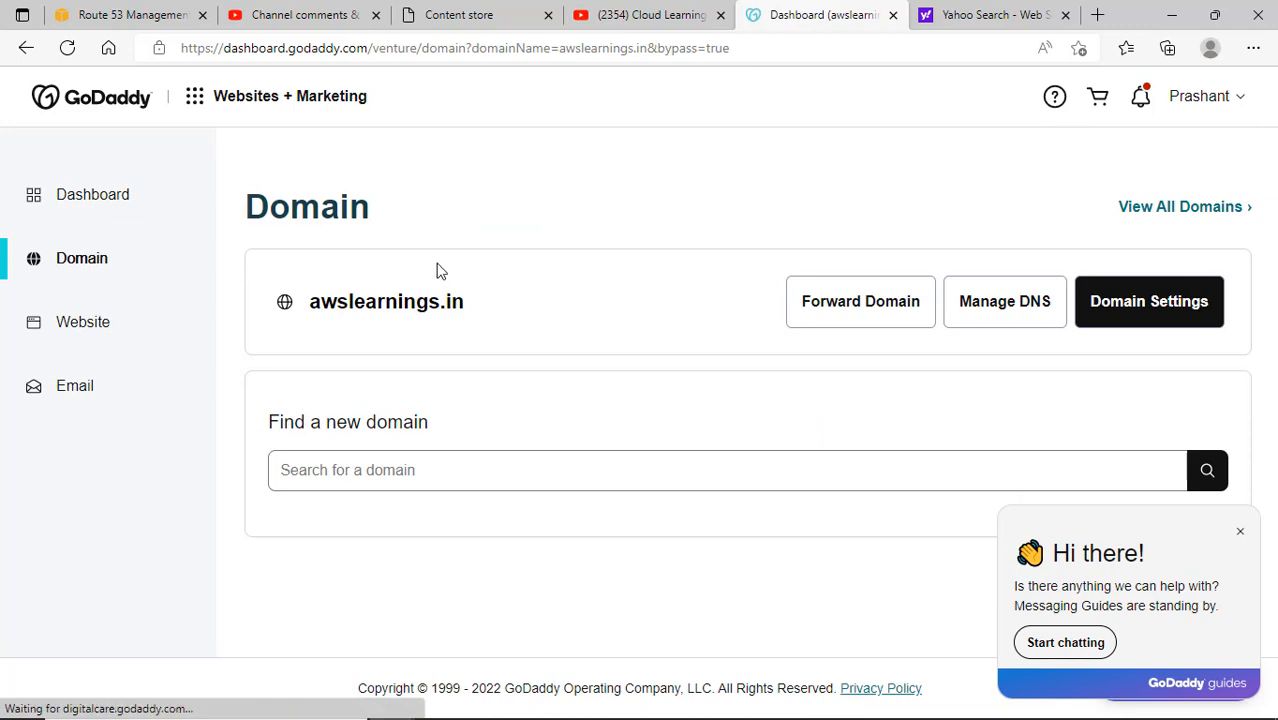
{"action": "left_click", "coordinate": [997, 321]}
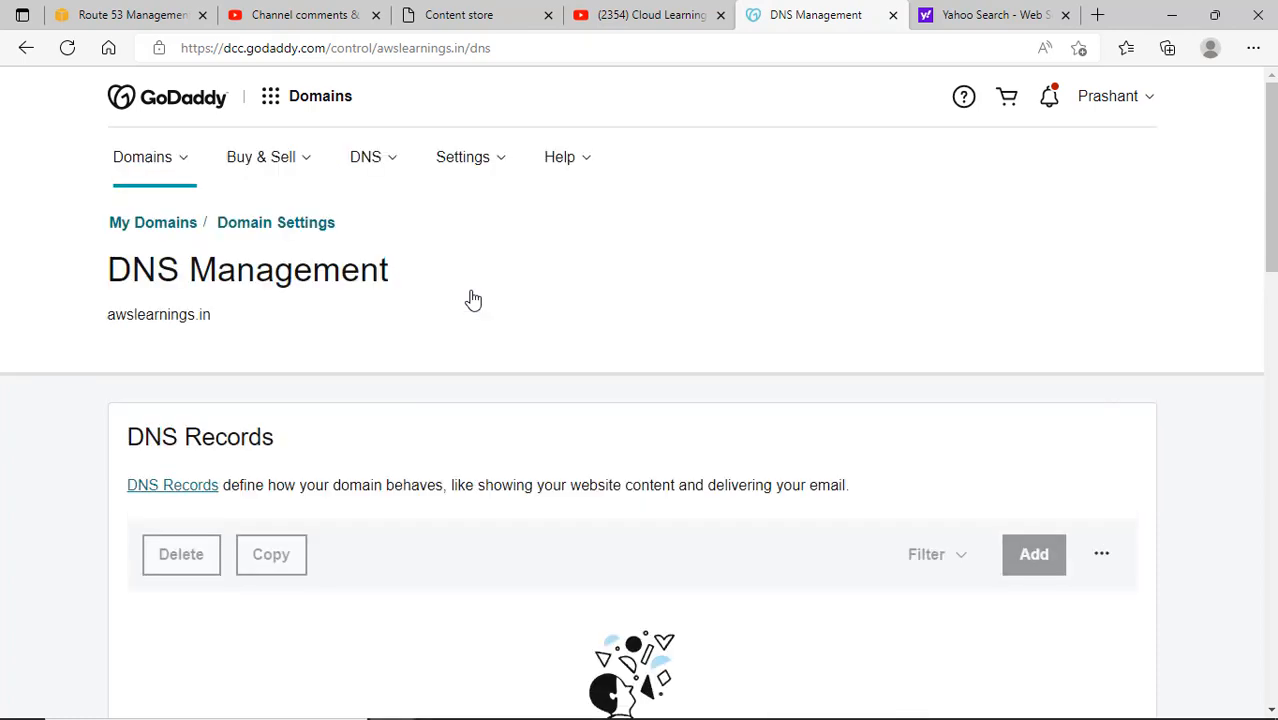
{"action": "scroll", "coordinate": [565, 395], "scroll_direction": "down", "scroll_amount": 2}
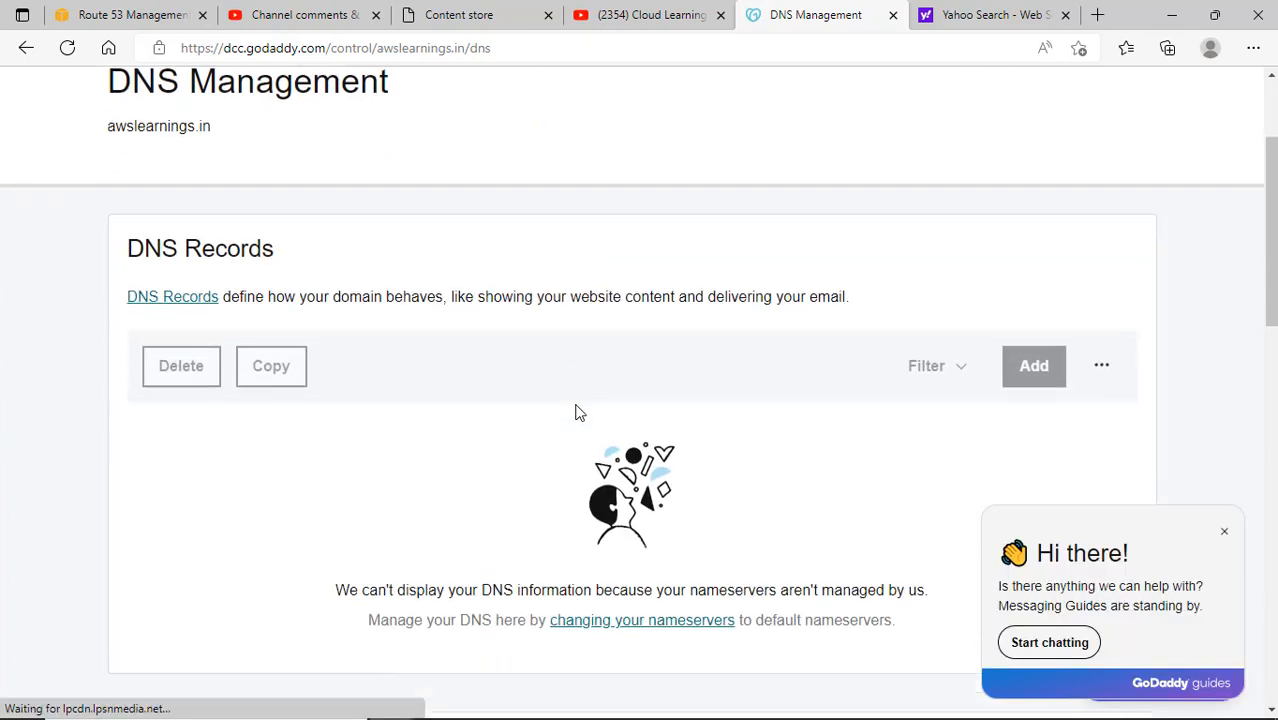
{"action": "scroll", "coordinate": [571, 408], "scroll_direction": "down", "scroll_amount": 6}
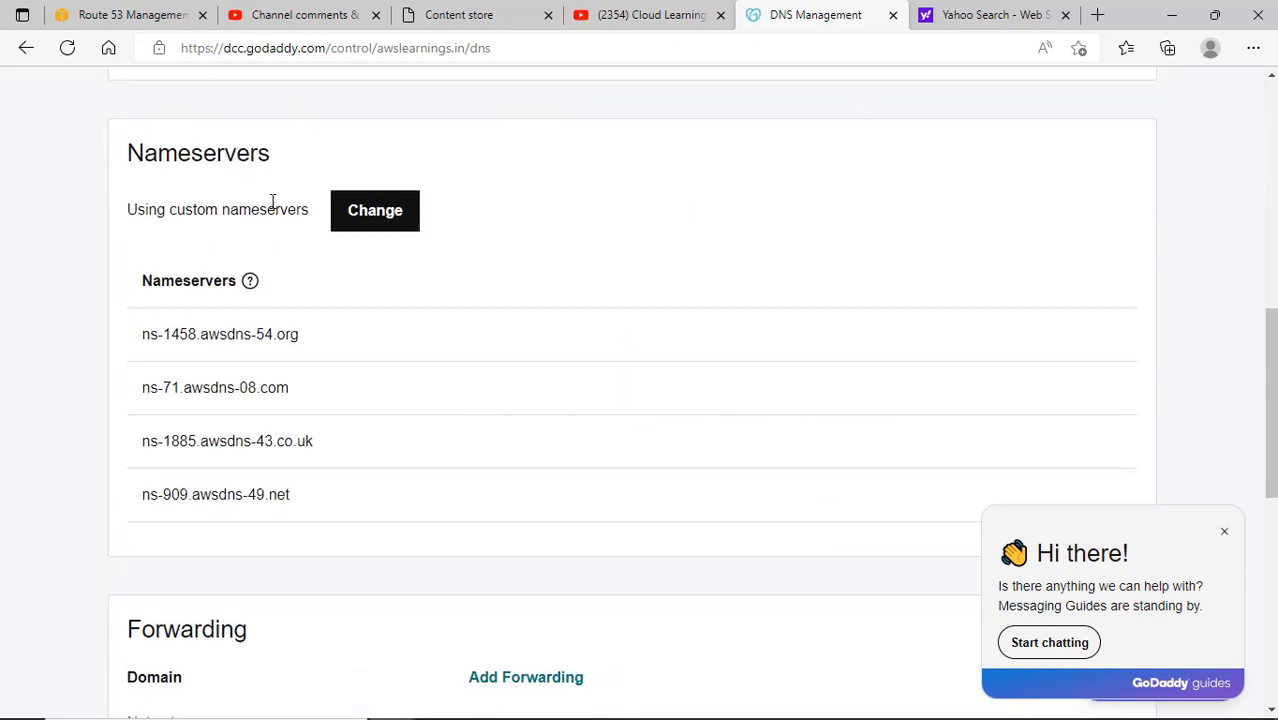
Review the custom nameserver entries for awslearnings.in, dismiss the chat prompt, and cancel the edit
{"action": "left_click", "coordinate": [373, 214]}
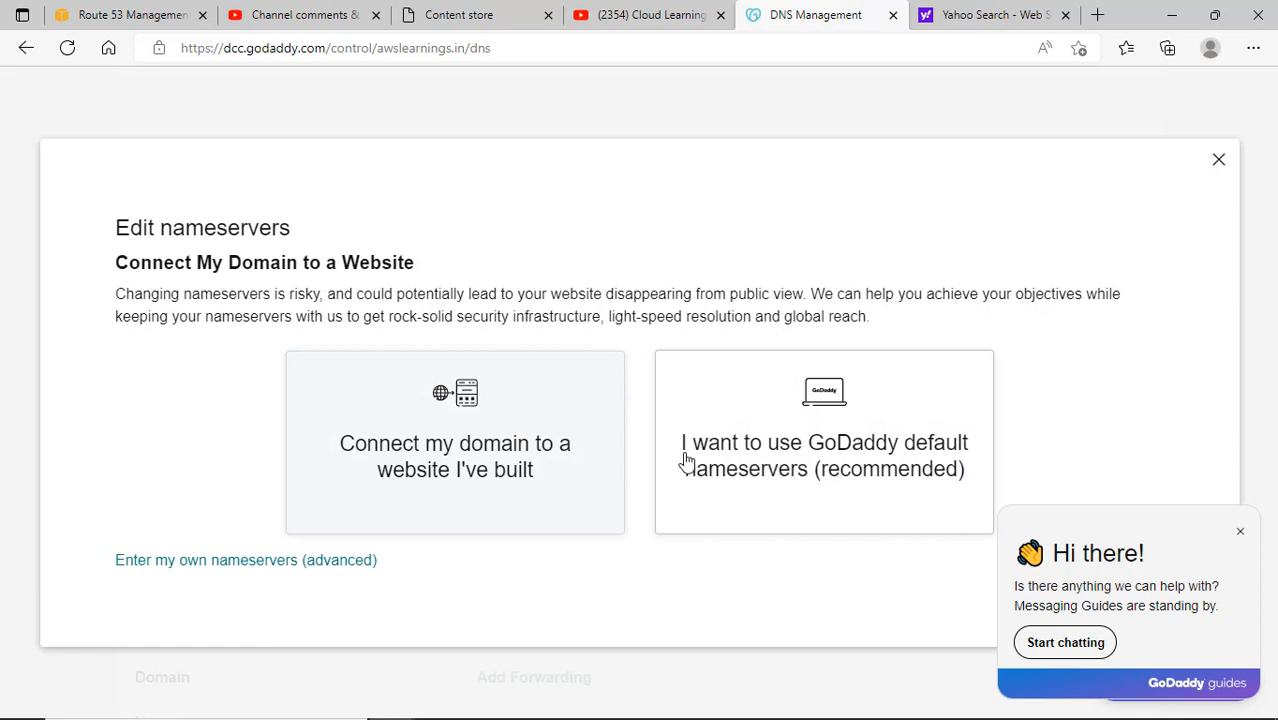
{"action": "left_click", "coordinate": [232, 562]}
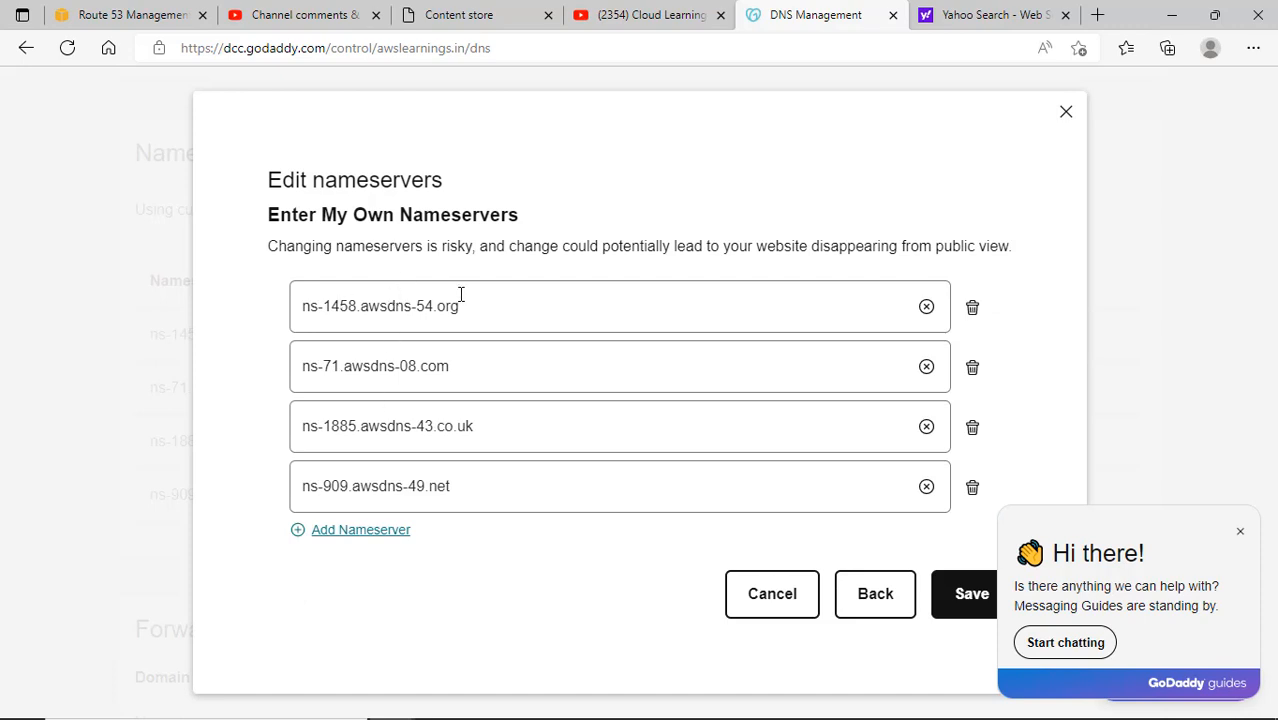
{"action": "left_click", "coordinate": [1240, 531]}
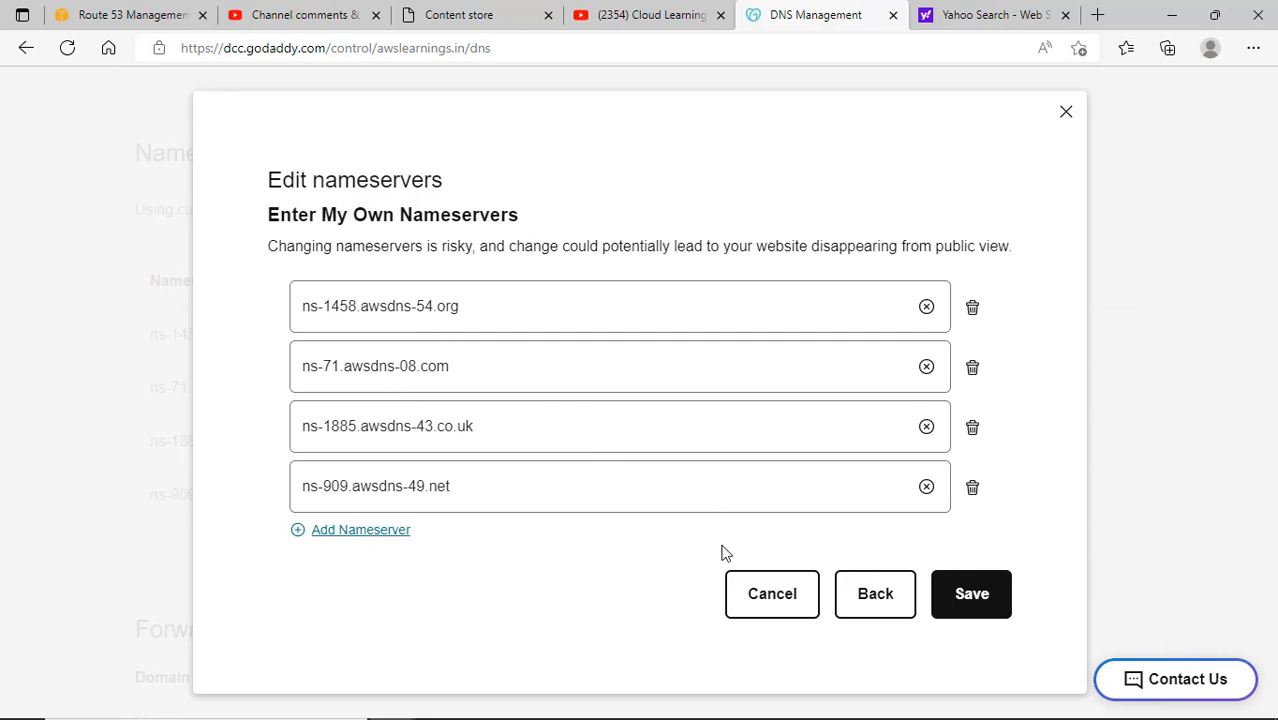
{"action": "left_click", "coordinate": [772, 595]}
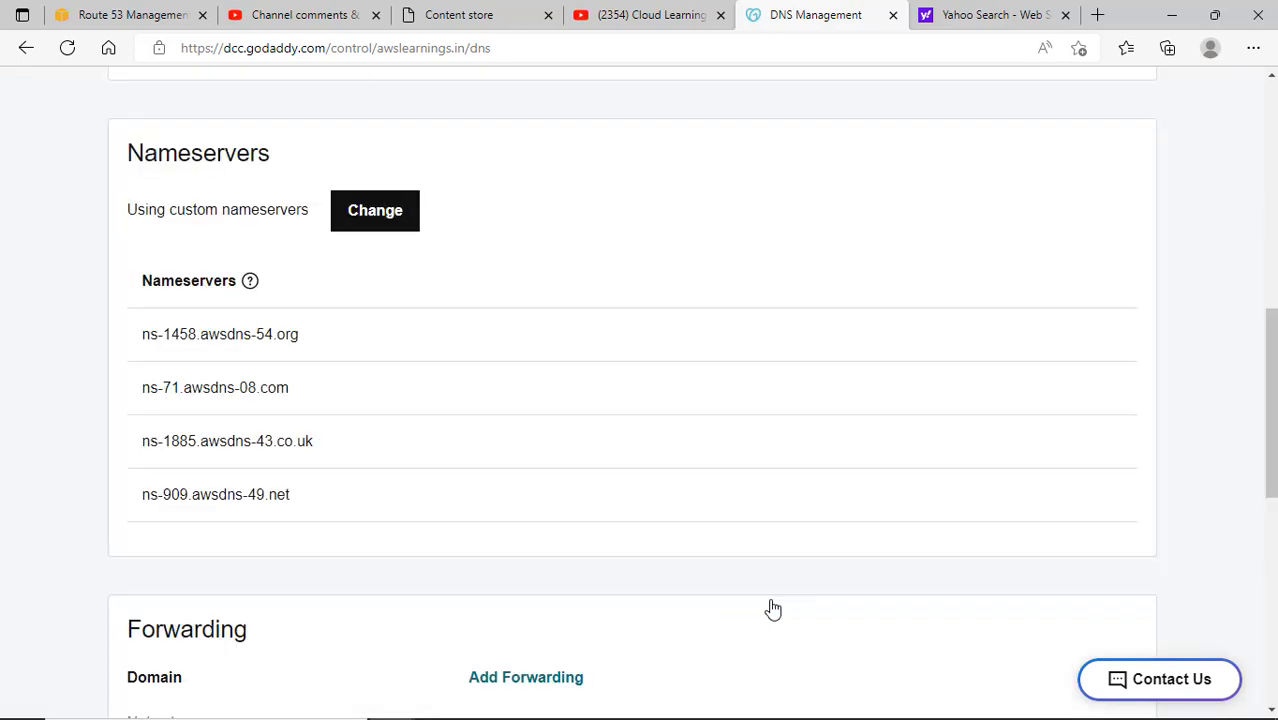
Review the GoDaddy default nameservers option in the nameserver change dialog and close it unchanged
{"action": "left_click", "coordinate": [384, 230]}
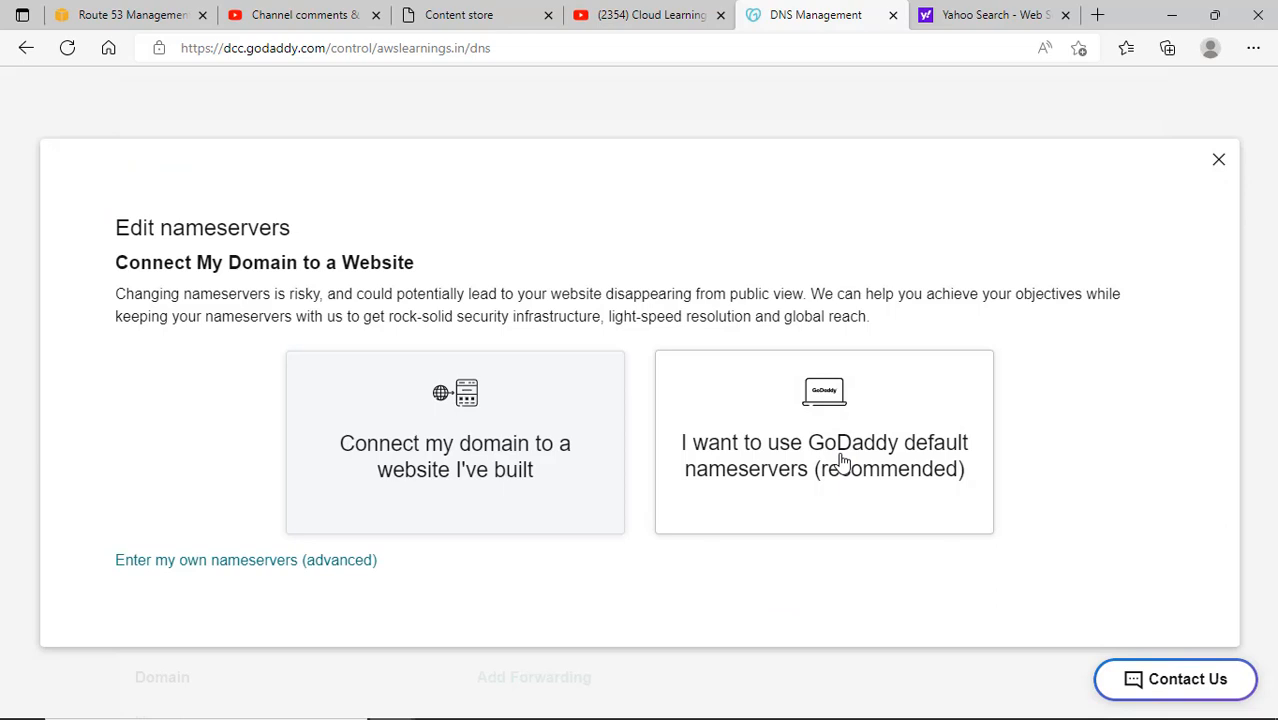
{"action": "left_click", "coordinate": [1219, 160]}
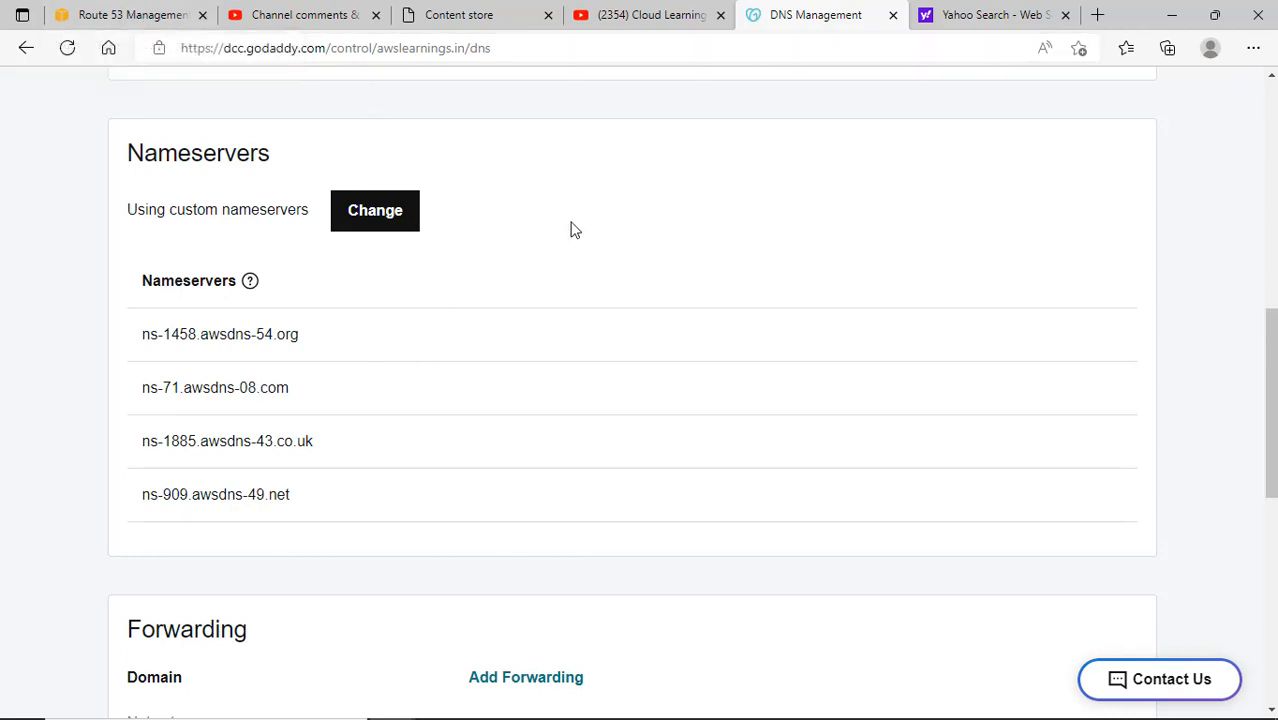
{"action": "scroll", "coordinate": [576, 230], "scroll_direction": "up", "scroll_amount": 5}
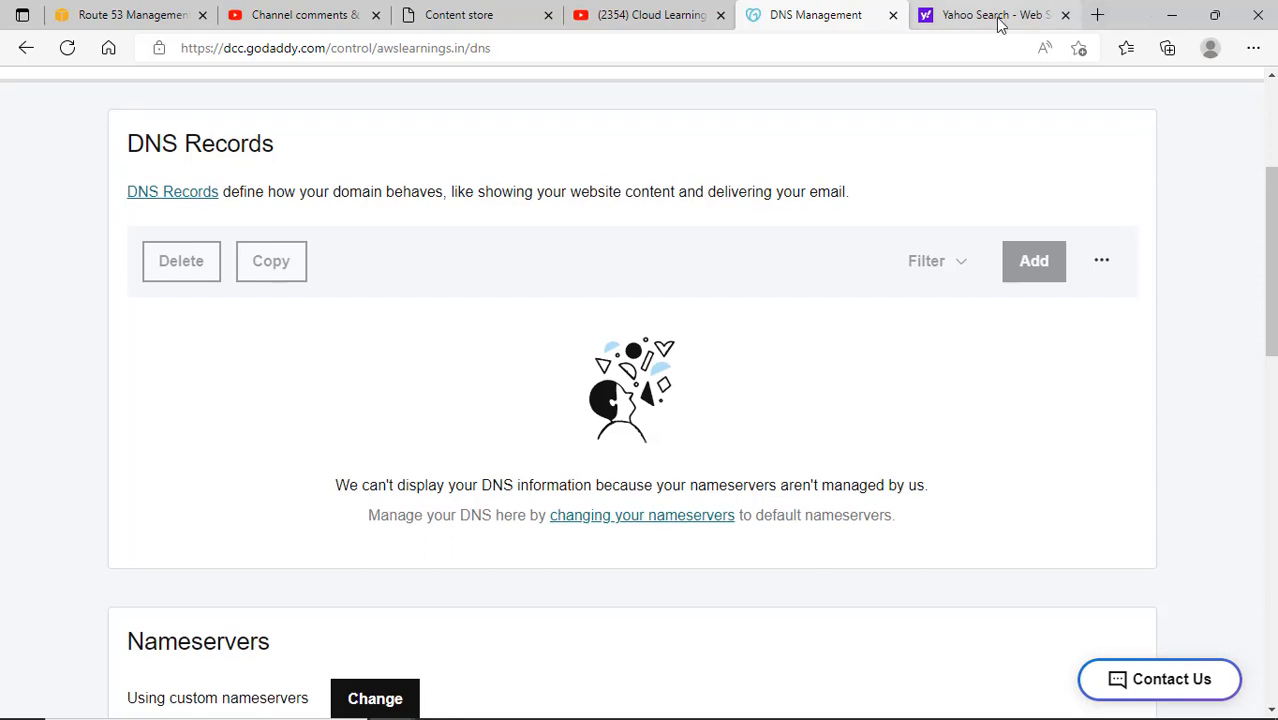
Try to load the site awslearings.in in the Yahoo tab
{"action": "left_click", "coordinate": [998, 23]}
{"action": "left_click", "coordinate": [904, 46]}
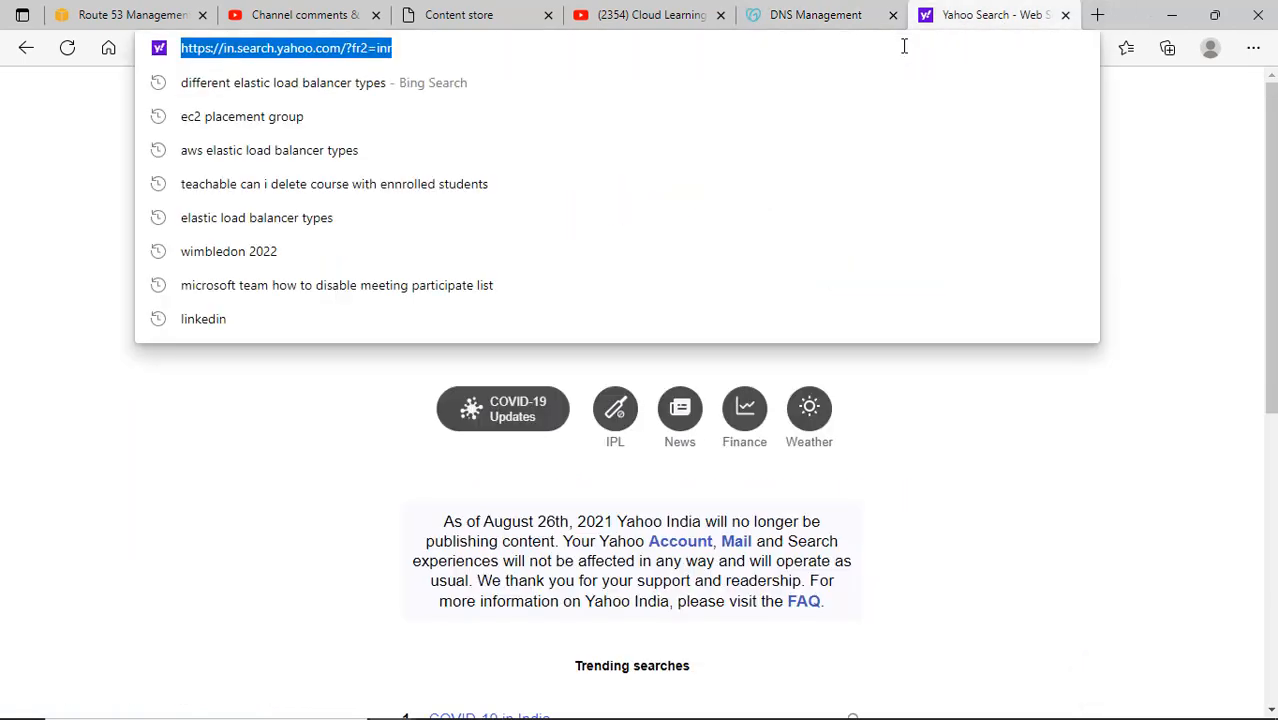
{"action": "type", "text": "awslearings."}
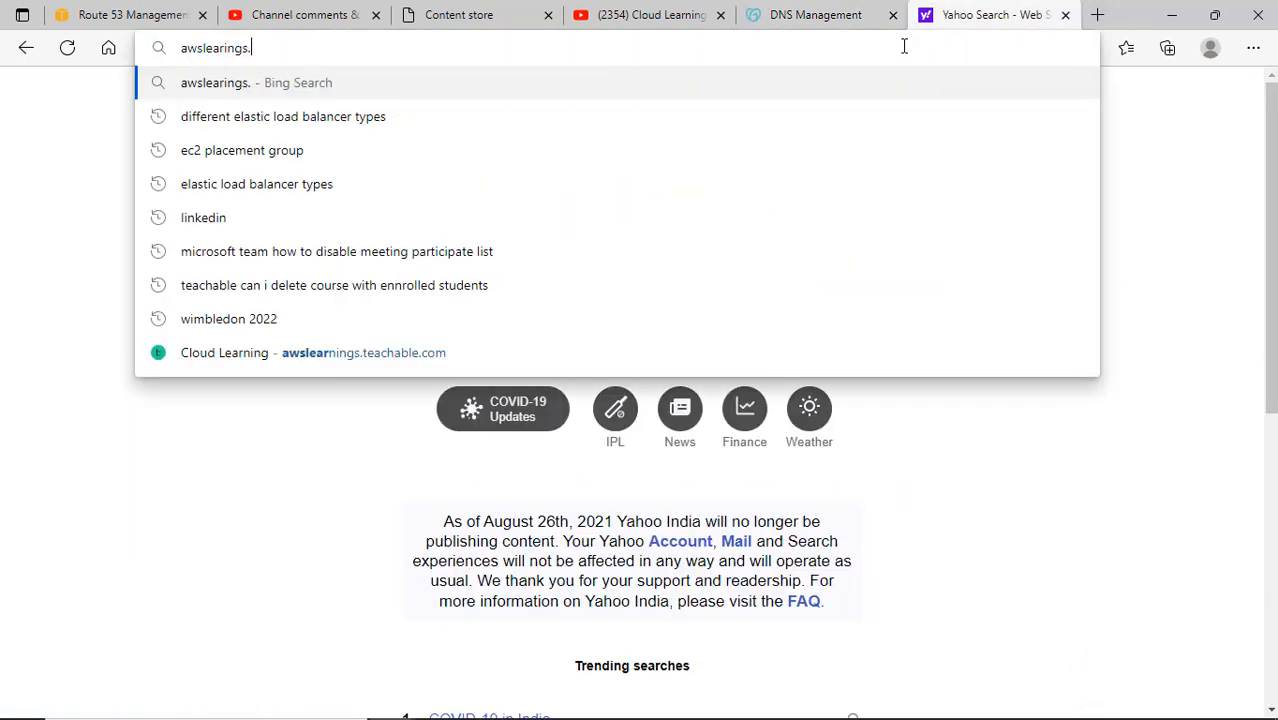
{"action": "type", "text": "in"}
{"action": "key", "text": "BackSpace"}
{"action": "key", "text": "BackSpace"}
{"action": "key", "text": "BackSpace"}
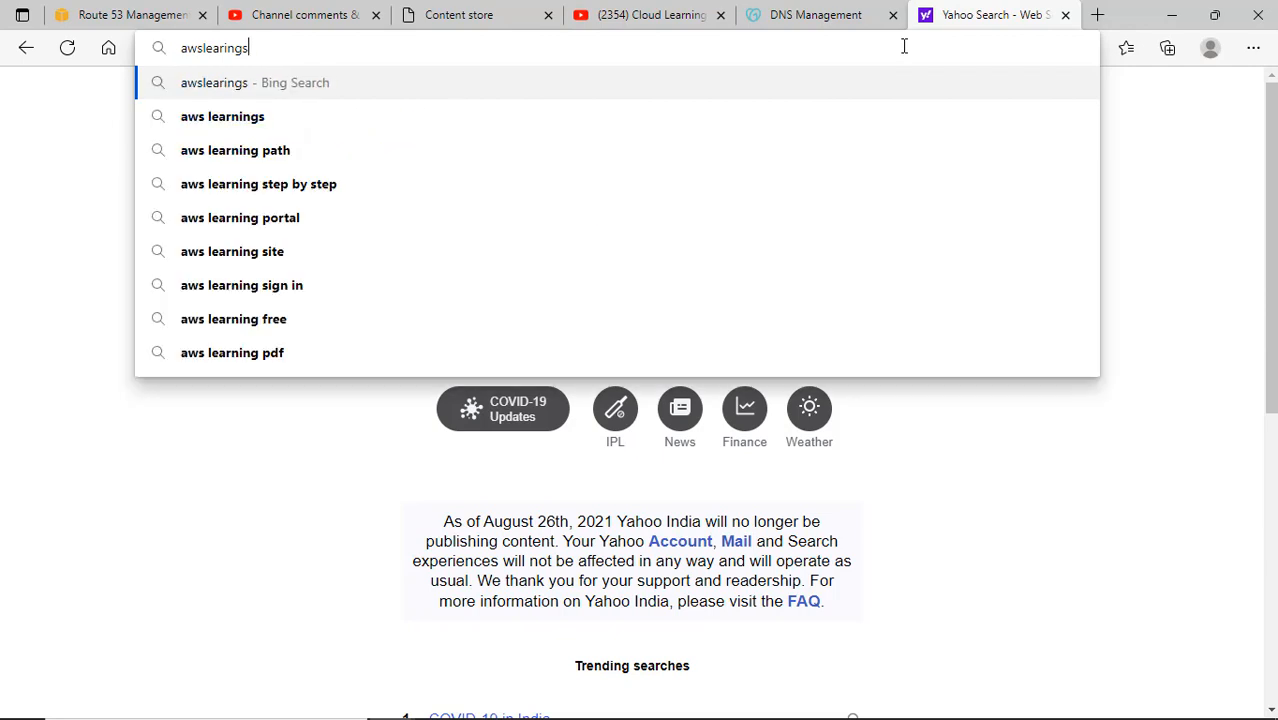
{"action": "type", "text": ".in"}
{"action": "key", "text": "Return"}
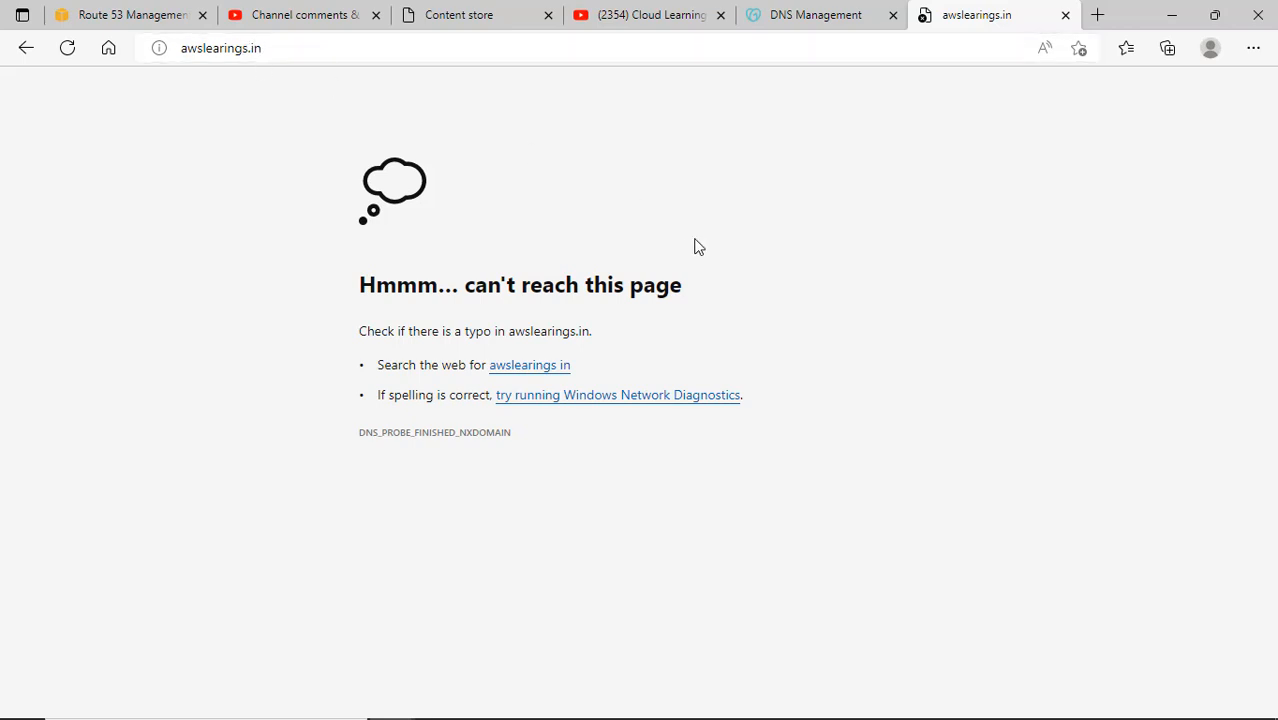
Reload the awslearings.in page, check Route 53's registered domains, and review the custom nameservers for awslearnings.in in GoDaddy
{"action": "key", "text": "F5"}
{"action": "left_click", "coordinate": [128, 14]}
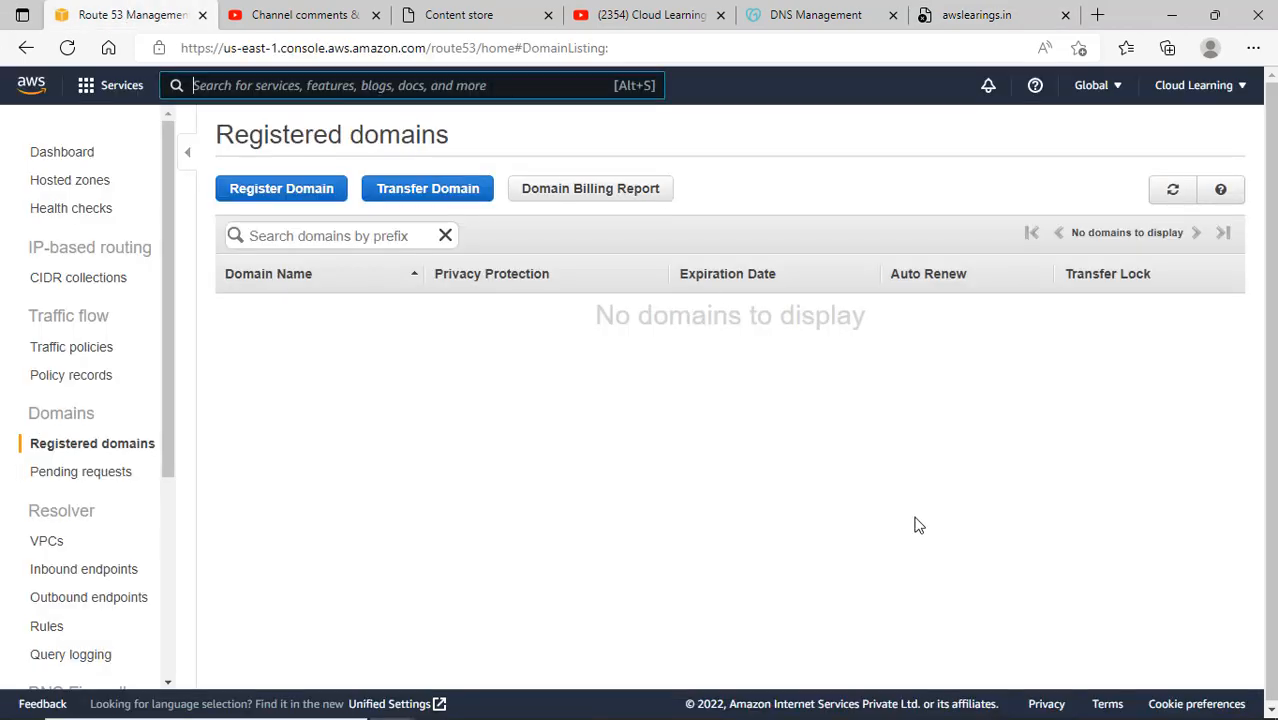
{"action": "left_click", "coordinate": [845, 16]}
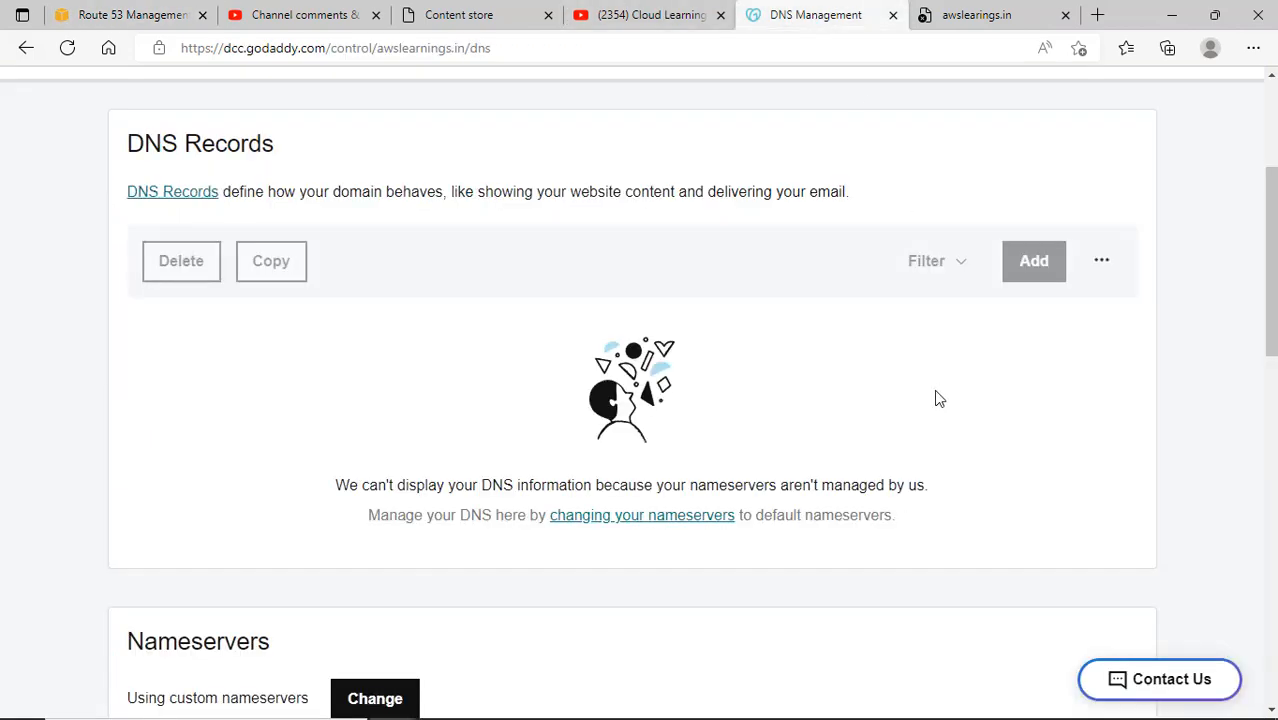
{"action": "scroll", "coordinate": [938, 398], "scroll_direction": "down", "scroll_amount": 4}
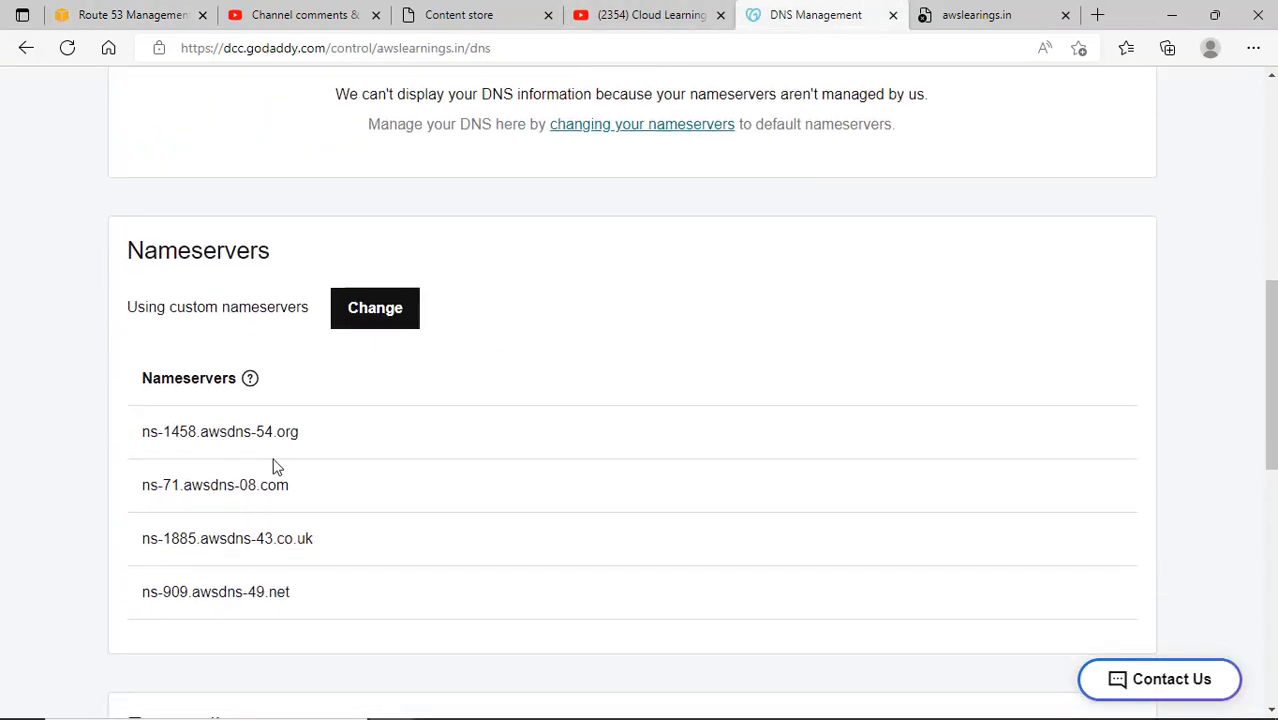
Search the AWS console for acm and open Certificate Manager in a separate browser tab
{"action": "left_click", "coordinate": [110, 8]}
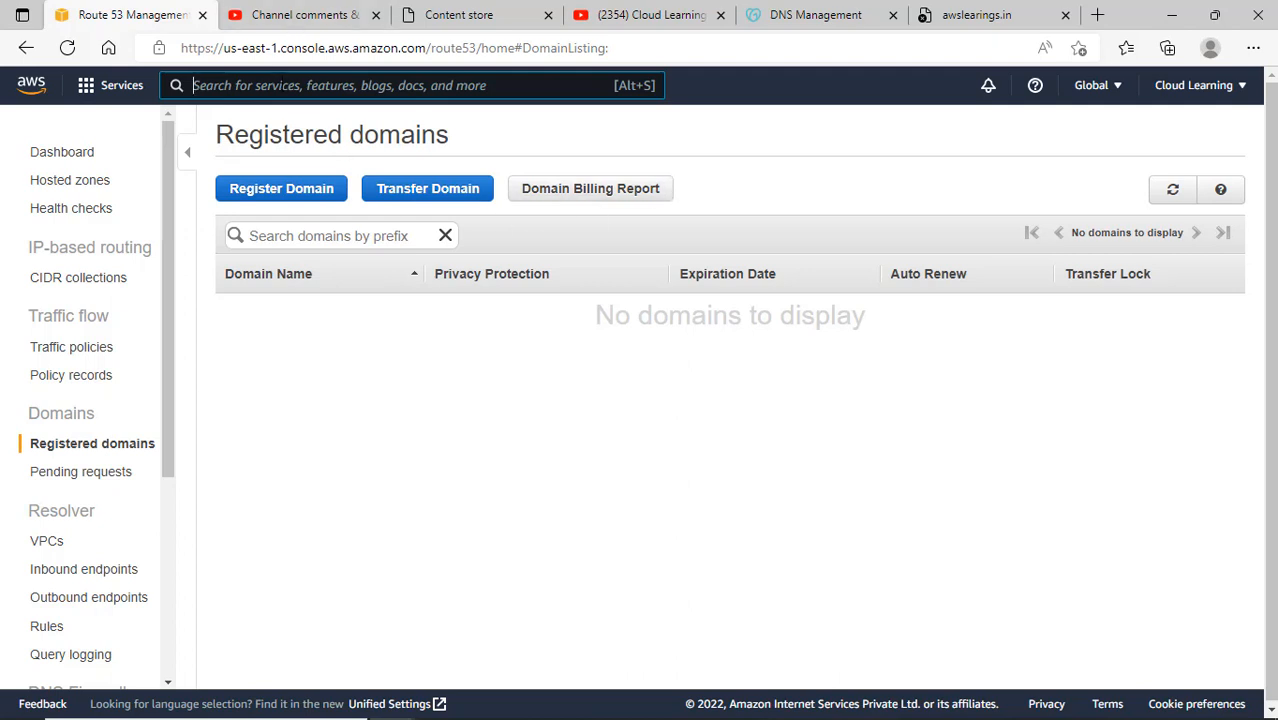
{"action": "type", "text": "acm"}
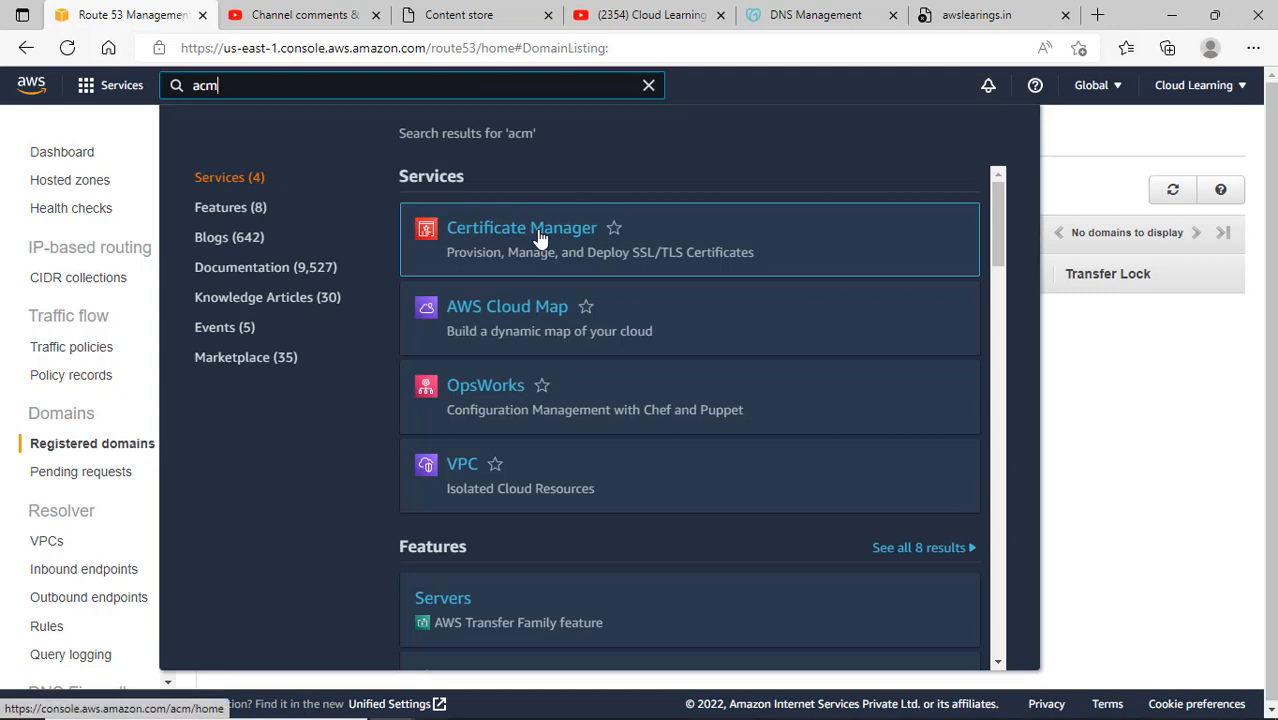
{"action": "right_click", "coordinate": [540, 236]}
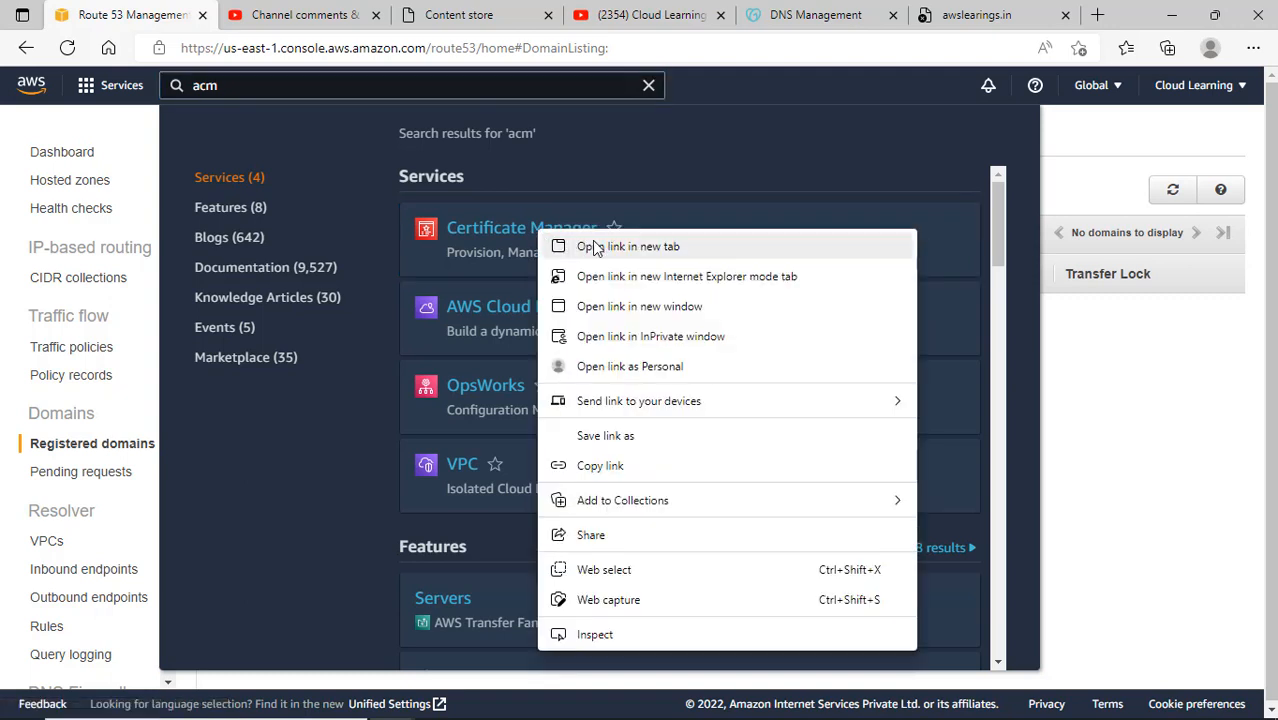
{"action": "left_click", "coordinate": [596, 247]}
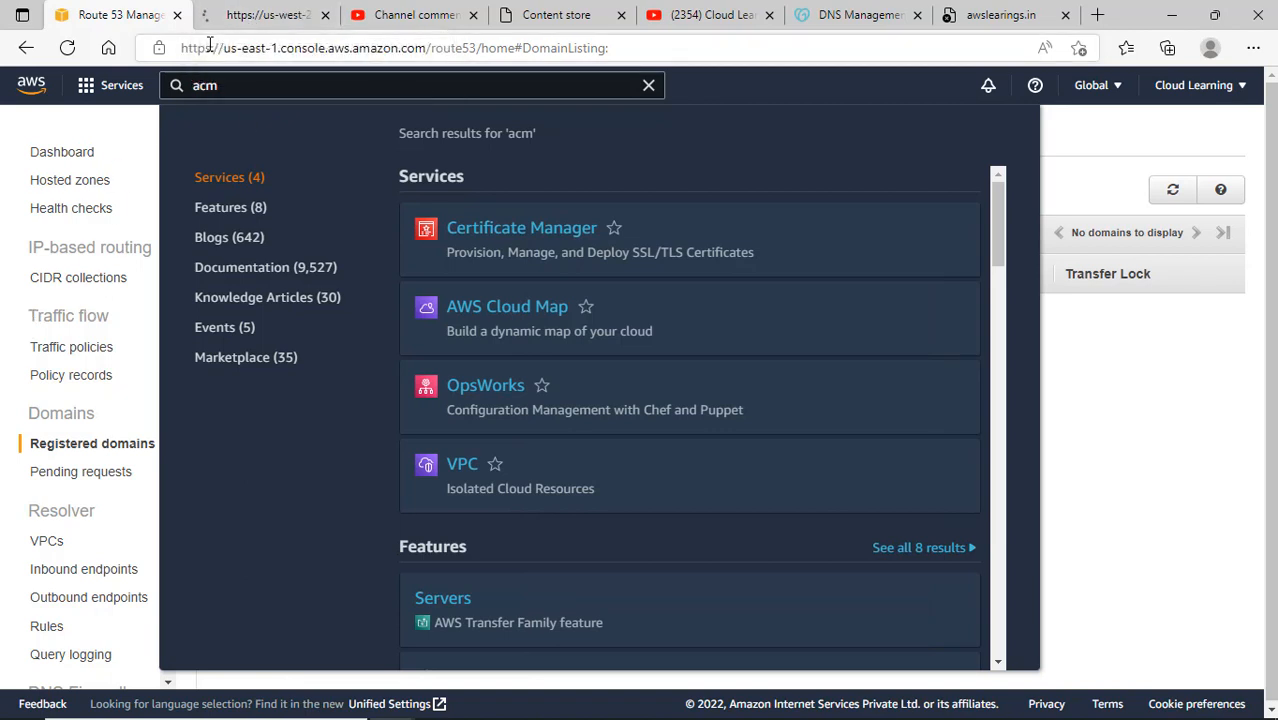
{"action": "left_click", "coordinate": [258, 12]}
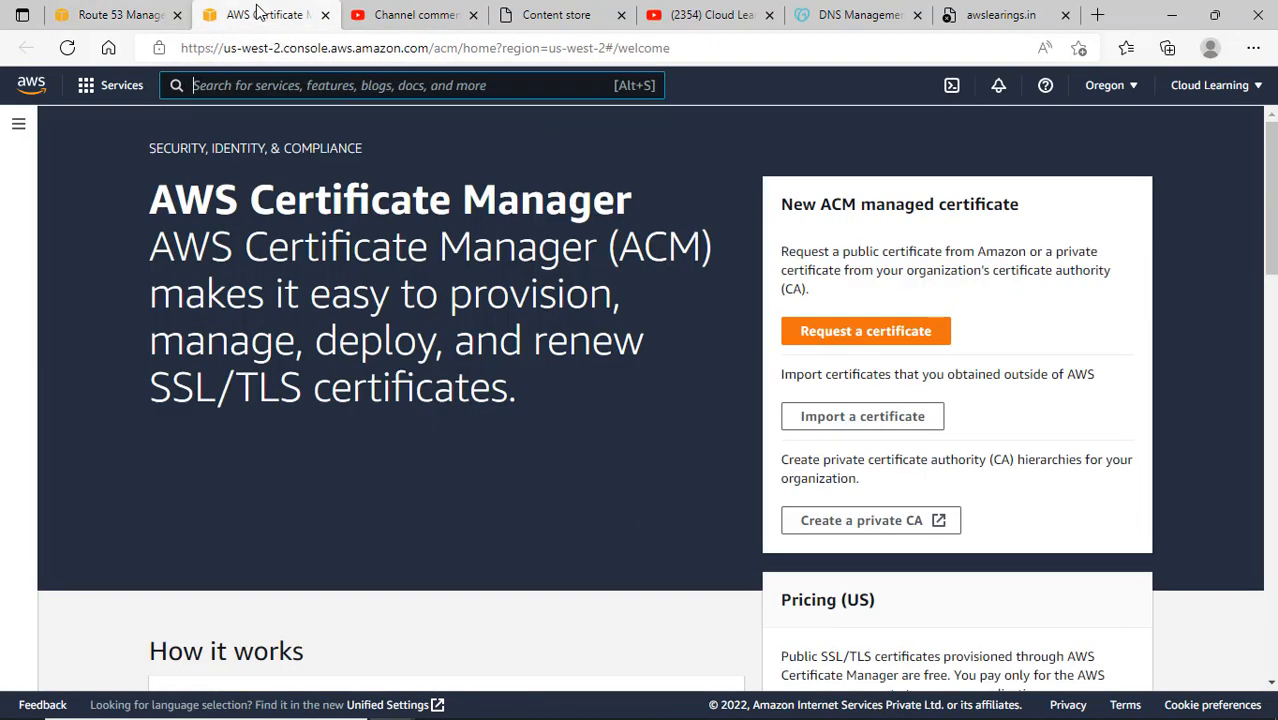
{"action": "key", "text": "alt+s"}
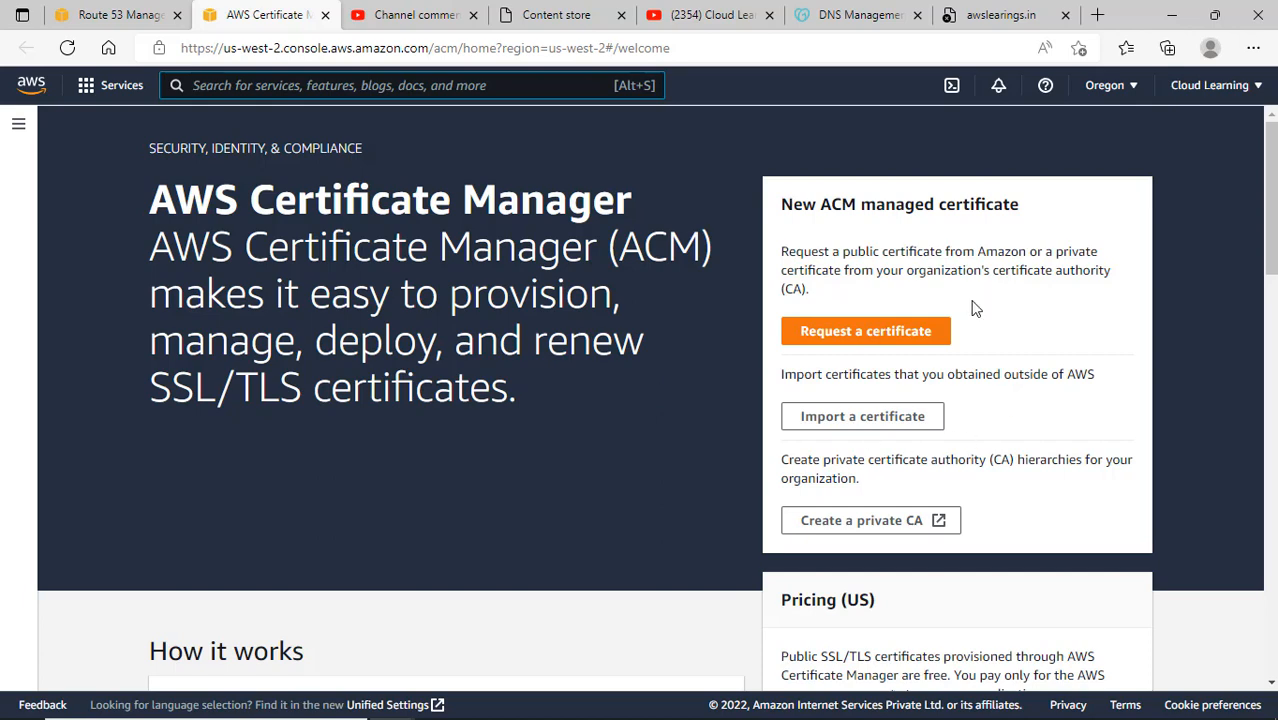
Start a certificate request in Certificate Manager with the public certificate type and continue to its details
{"action": "left_click", "coordinate": [924, 343]}
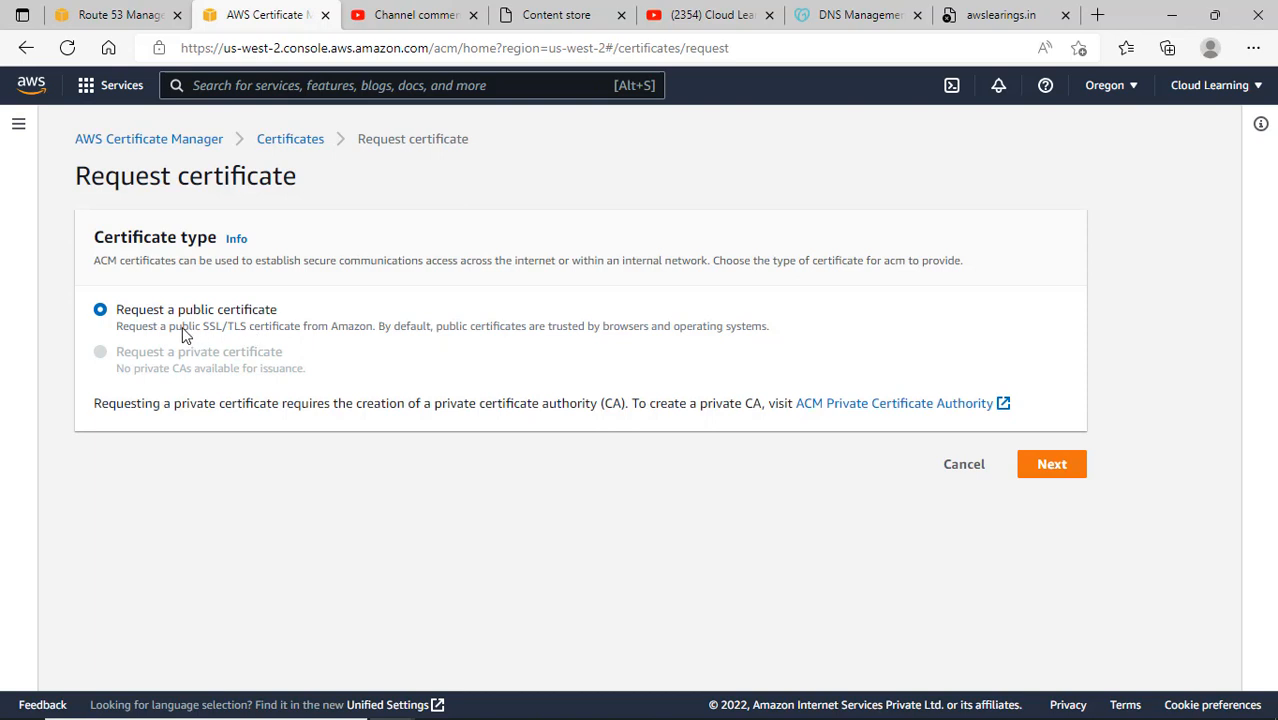
{"action": "left_click_drag", "start_coordinate": [182, 336], "coordinate": [394, 330]}
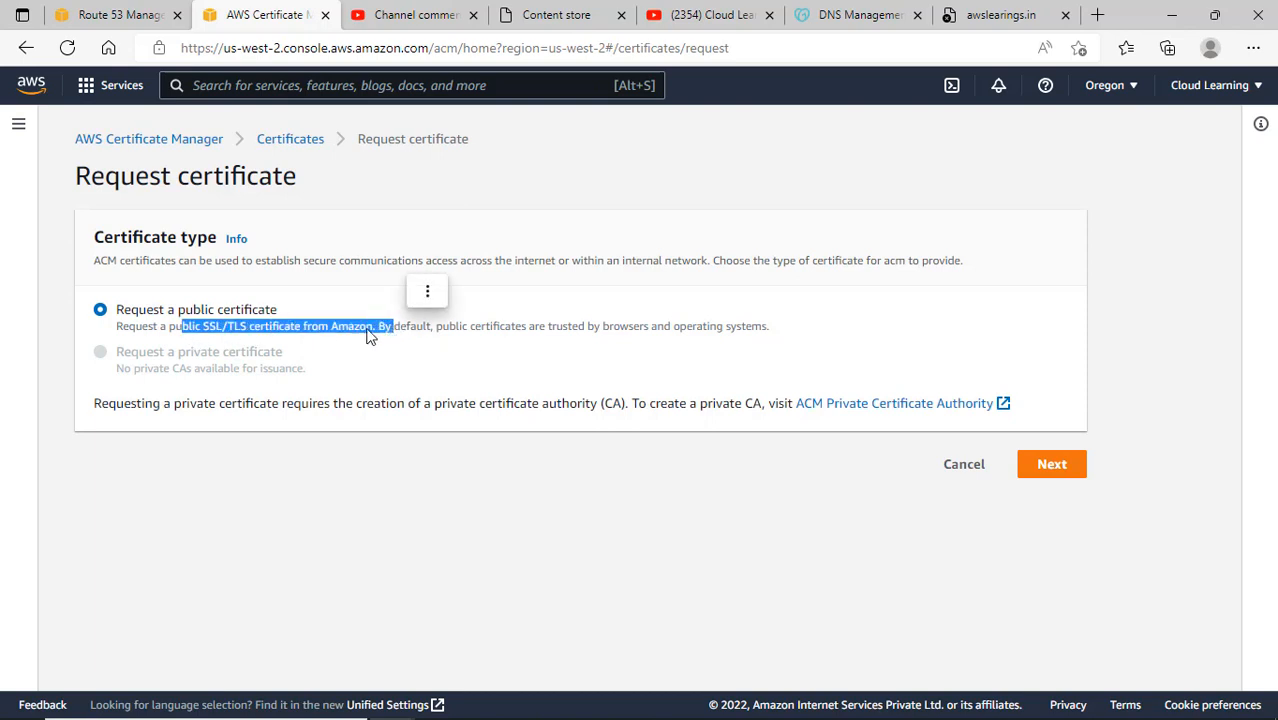
{"action": "left_click", "coordinate": [279, 340]}
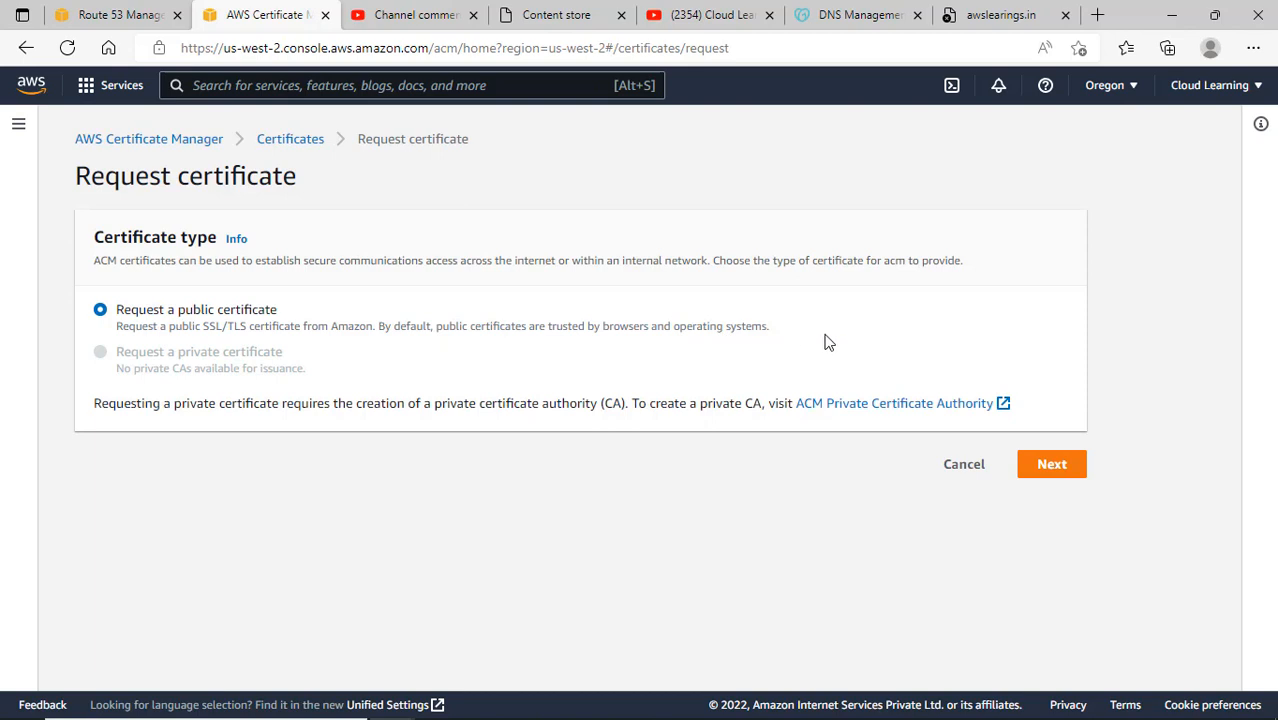
{"action": "left_click", "coordinate": [1052, 464]}
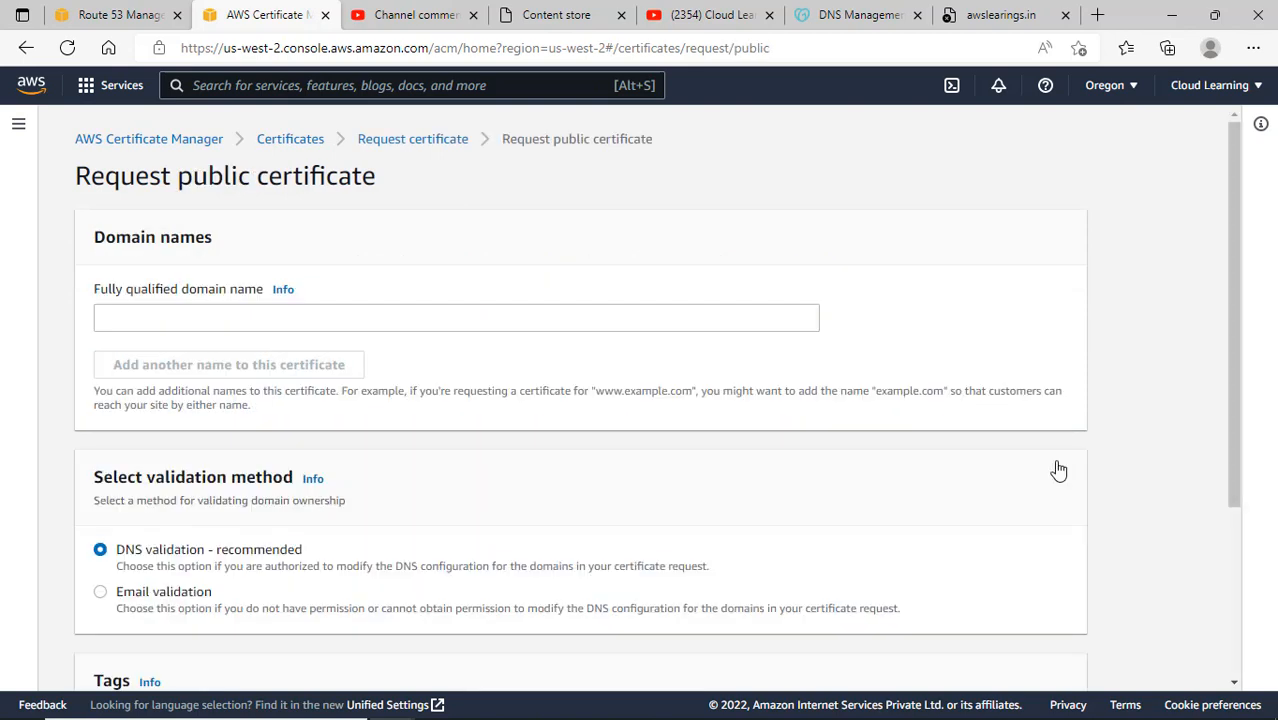
Enter awslearnings.in as the certificate's fully qualified domain name and add *.awslearnings.in as a second name
{"action": "left_click", "coordinate": [231, 319]}
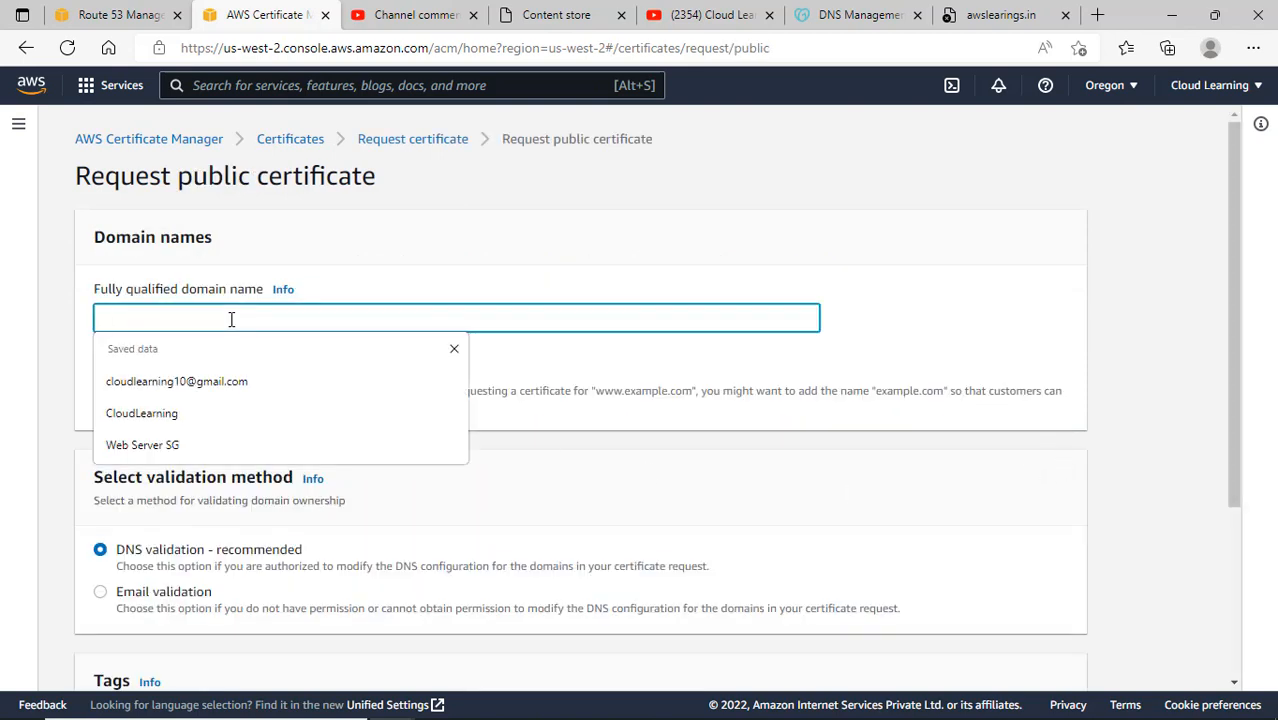
{"action": "type", "text": "awslearnings.in"}
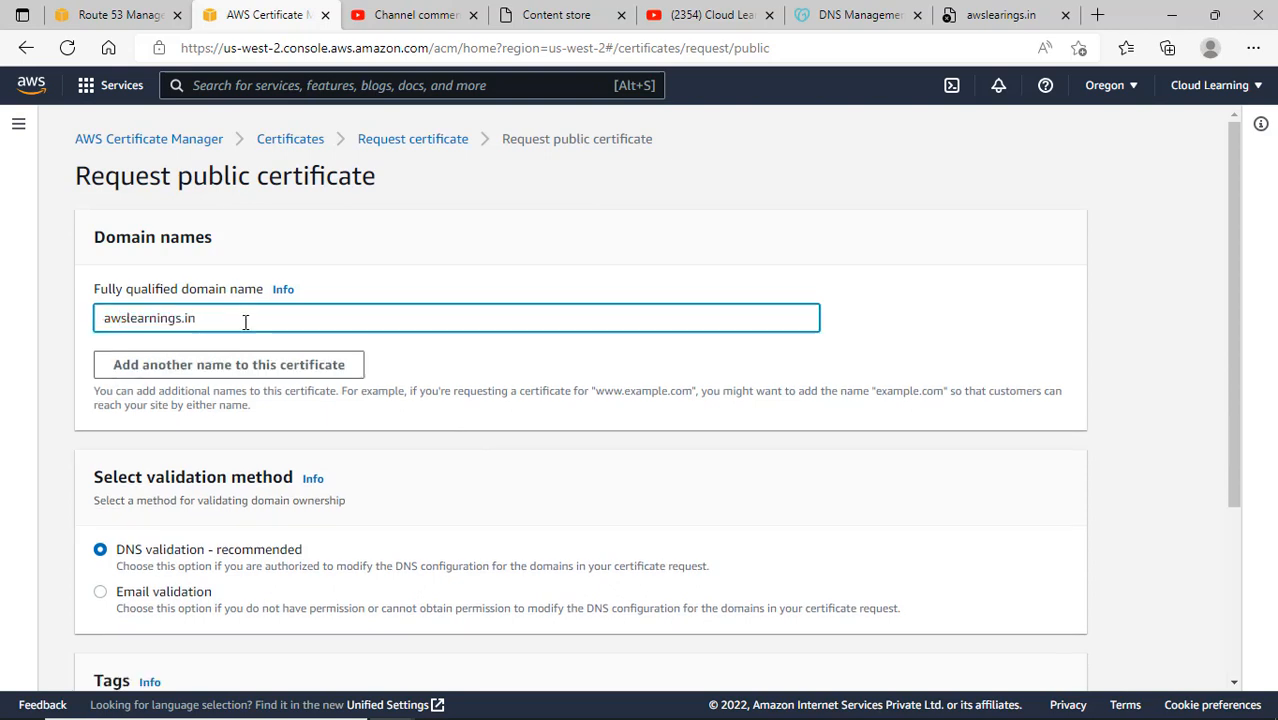
{"action": "left_click", "coordinate": [264, 365]}
{"action": "left_click", "coordinate": [262, 362]}
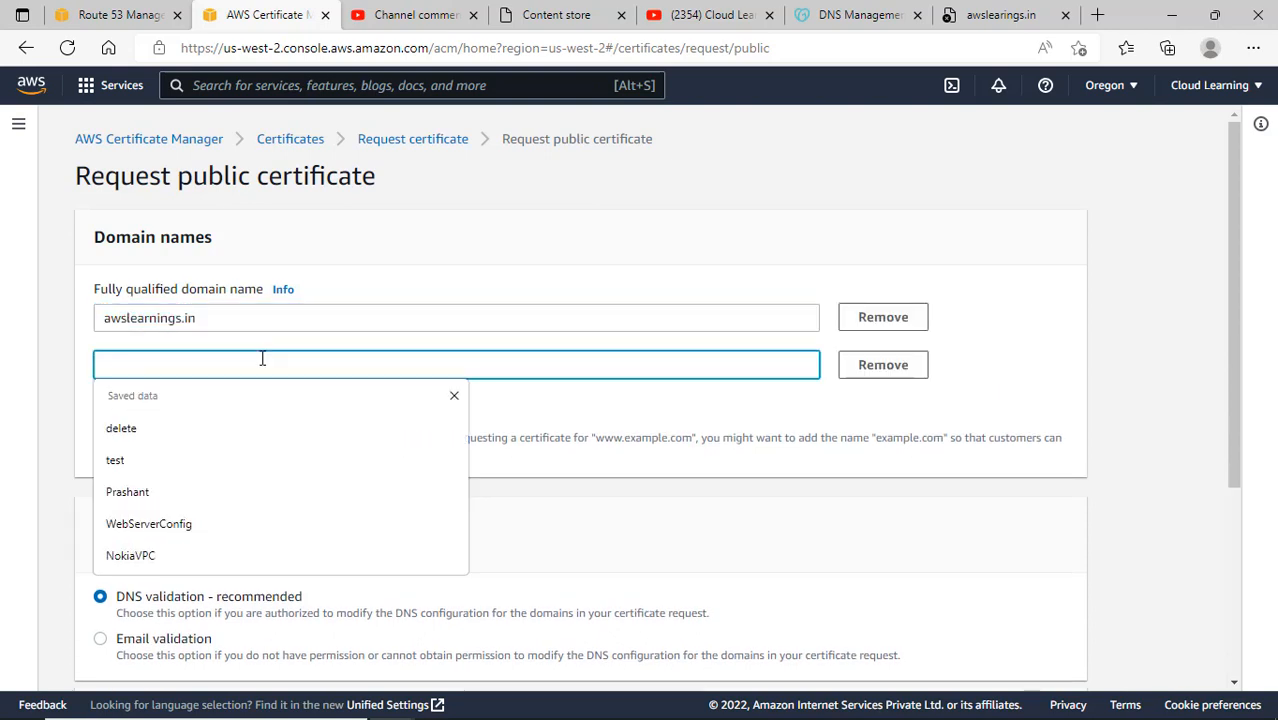
{"action": "type", "text": "*.awslearni"}
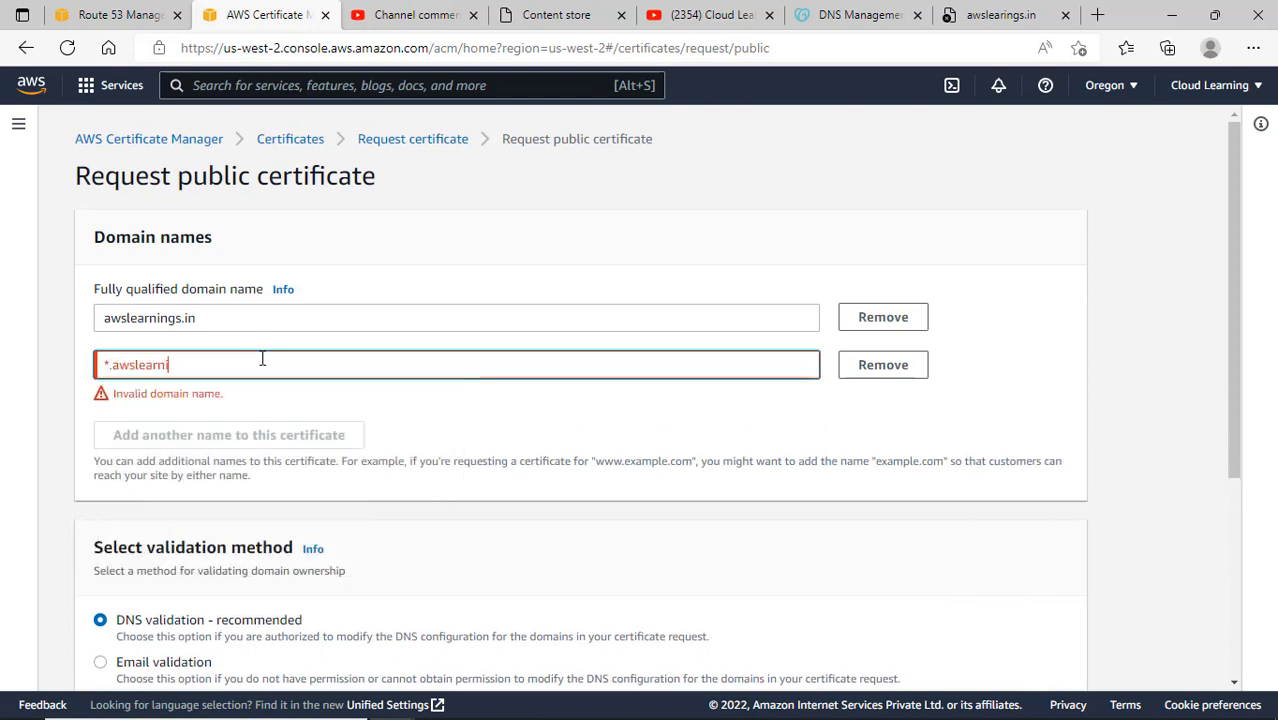
{"action": "type", "text": "ngs.in"}
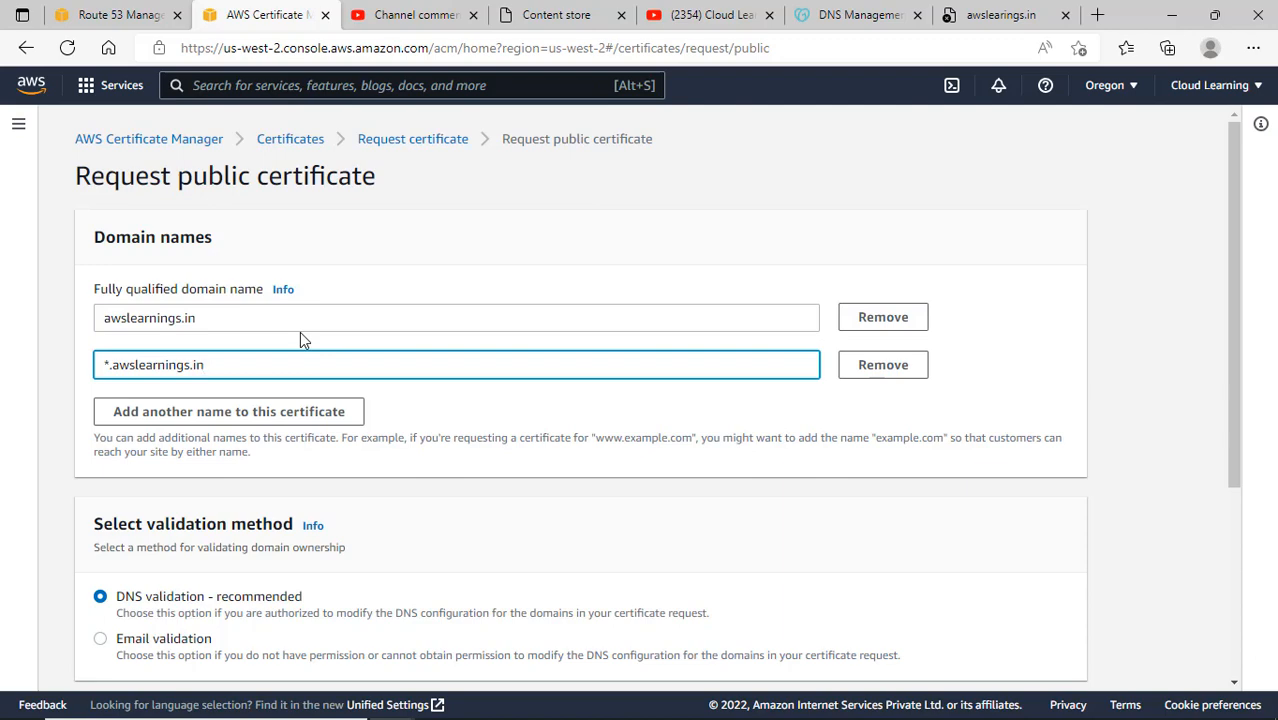
Review the certificate request's domain names, validation methods and tag options
{"action": "scroll", "coordinate": [300, 333], "scroll_direction": "down", "scroll_amount": 1}
{"action": "scroll", "coordinate": [303, 340], "scroll_direction": "down", "scroll_amount": 3}
{"action": "scroll", "coordinate": [303, 340], "scroll_direction": "up", "scroll_amount": 2}
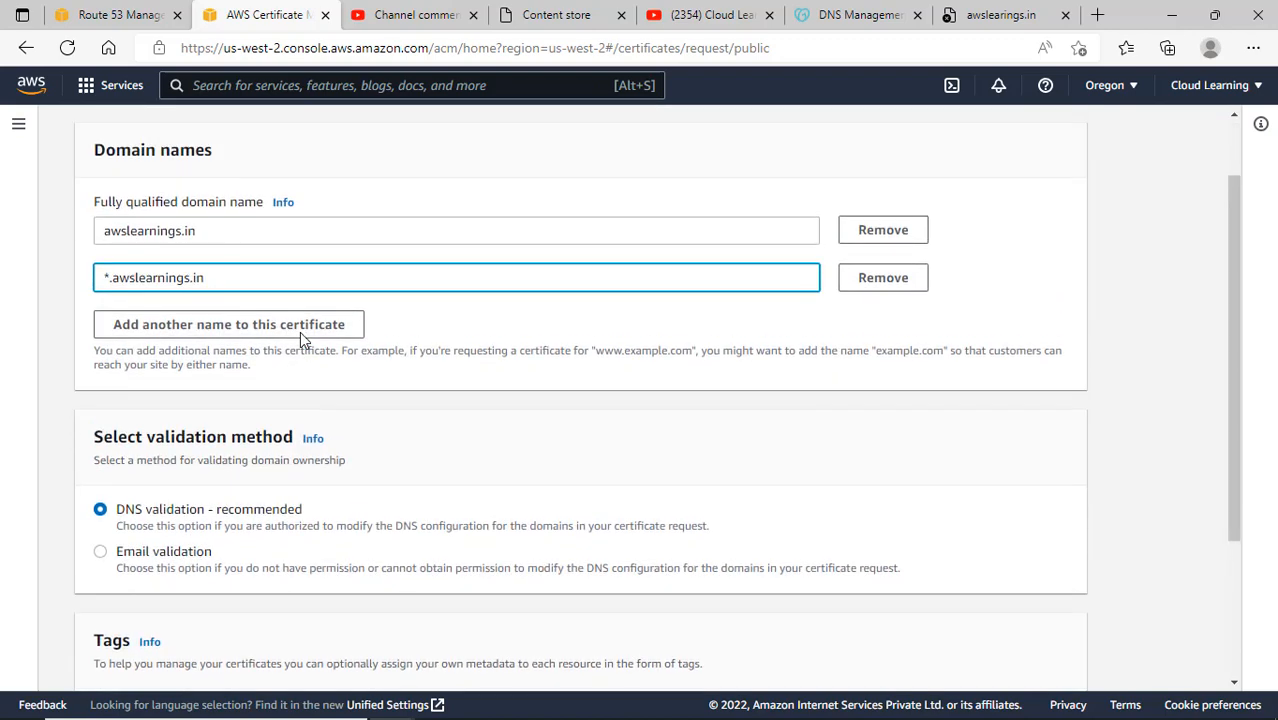
{"action": "scroll", "coordinate": [300, 331], "scroll_direction": "down", "scroll_amount": 2}
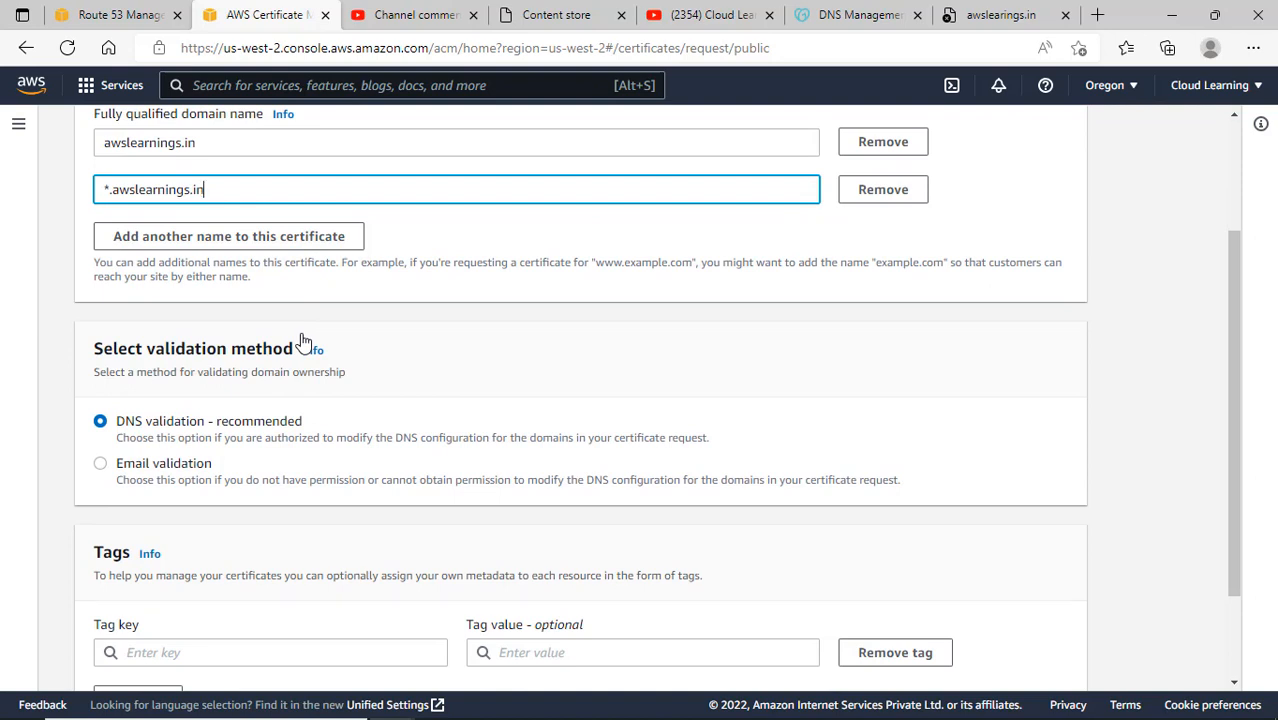
{"action": "scroll", "coordinate": [303, 340], "scroll_direction": "down", "scroll_amount": 2}
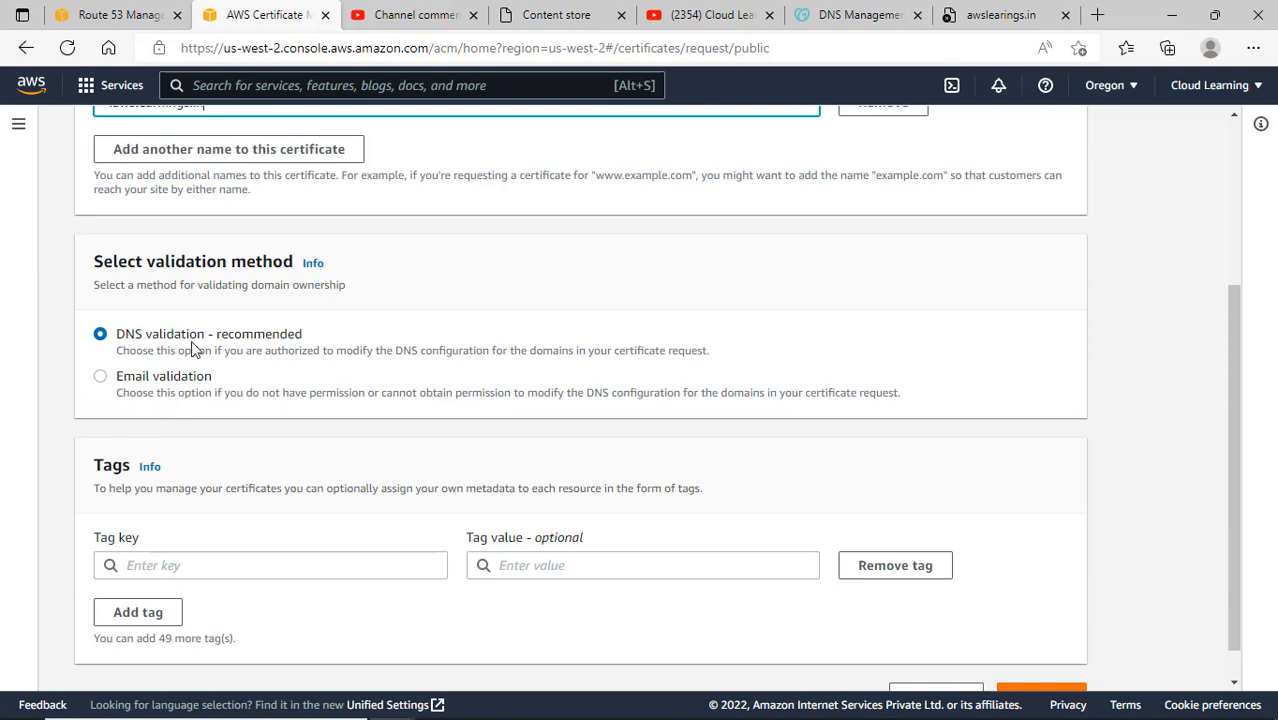
{"action": "scroll", "coordinate": [267, 366], "scroll_direction": "up", "scroll_amount": 3}
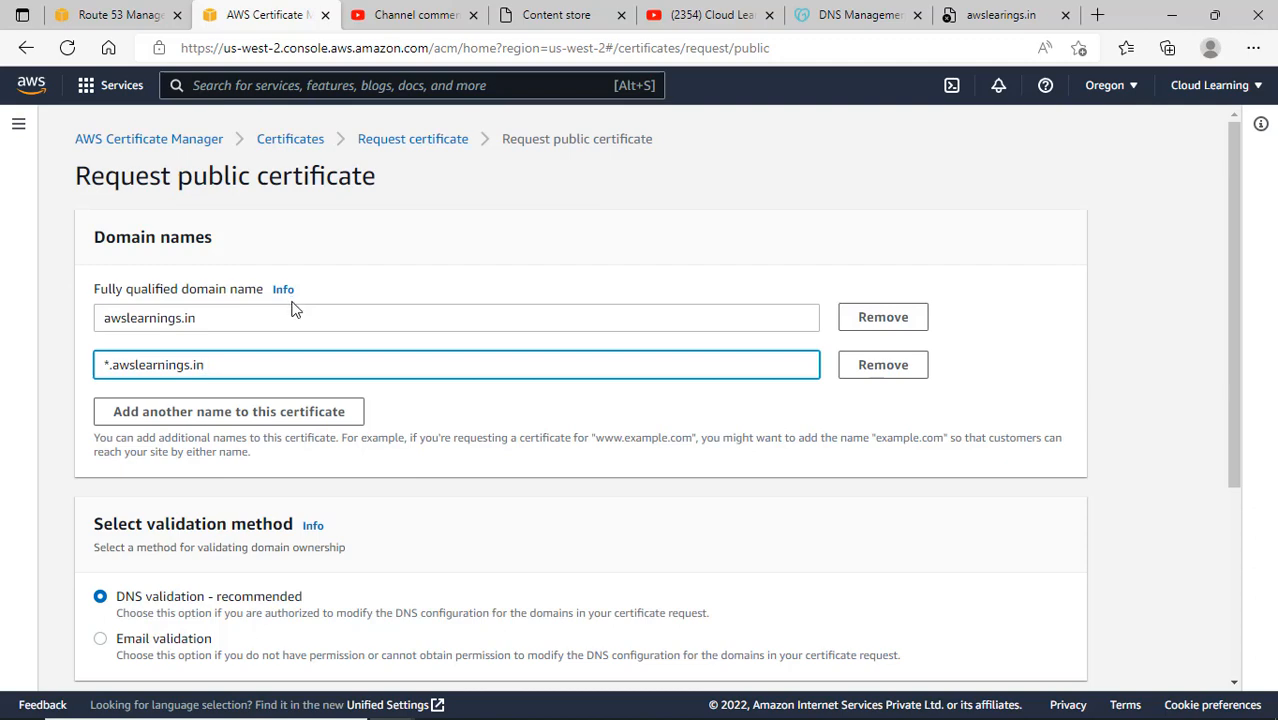
{"action": "scroll", "coordinate": [295, 310], "scroll_direction": "down", "scroll_amount": 3}
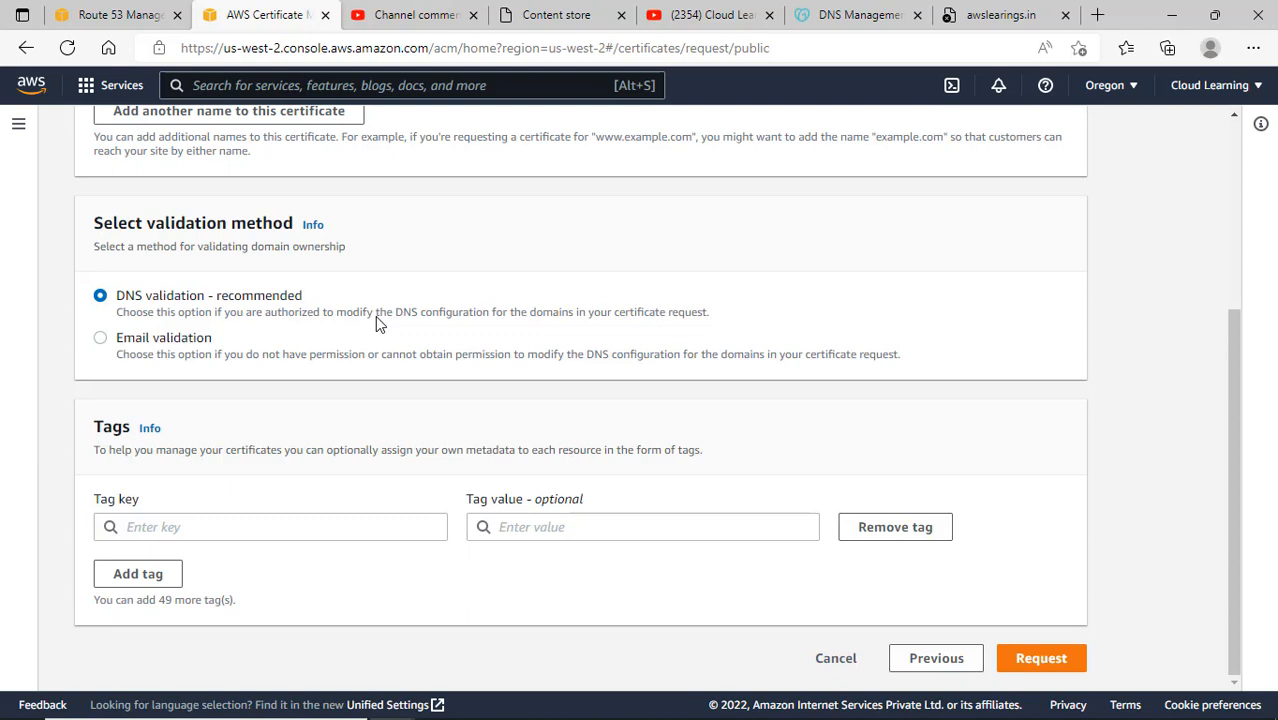
Return to GoDaddy's DNS management page for awslearnings.in and review its DNS records and nameservers sections
{"action": "left_click", "coordinate": [975, 17]}
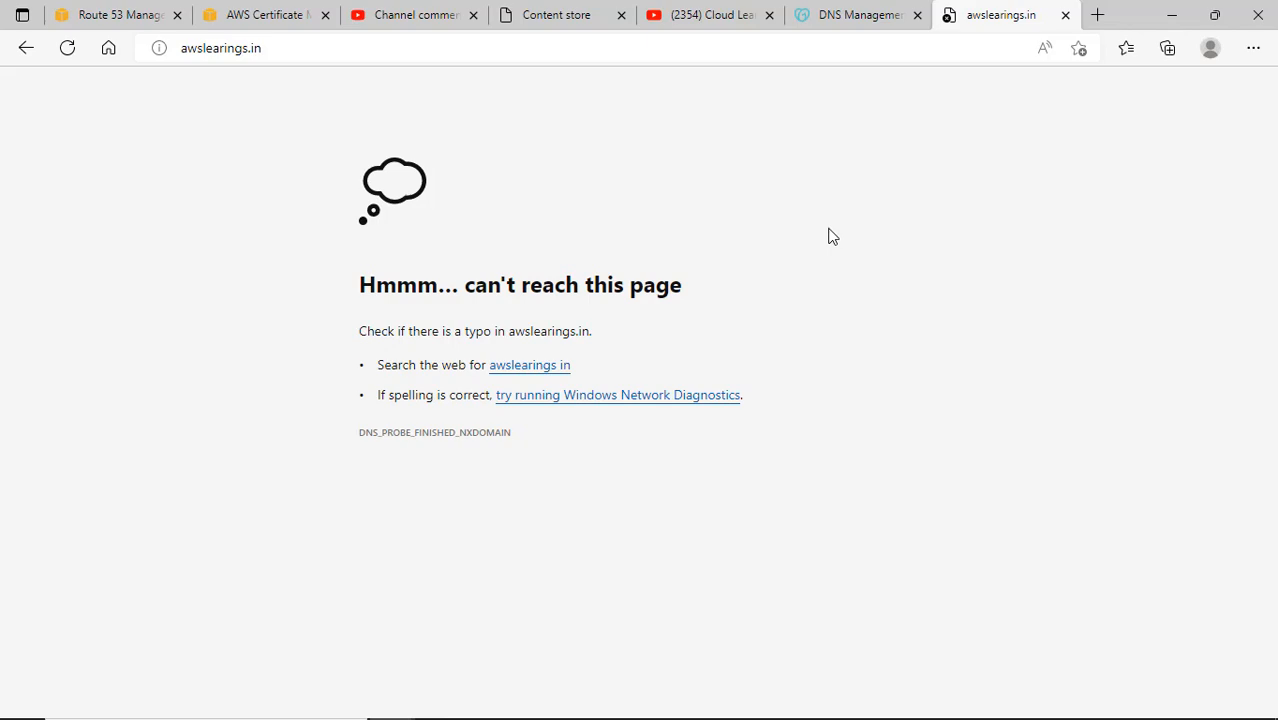
{"action": "left_click", "coordinate": [866, 14]}
{"action": "scroll", "coordinate": [476, 599], "scroll_direction": "up", "scroll_amount": 6}
{"action": "scroll", "coordinate": [477, 449], "scroll_direction": "up", "scroll_amount": 2}
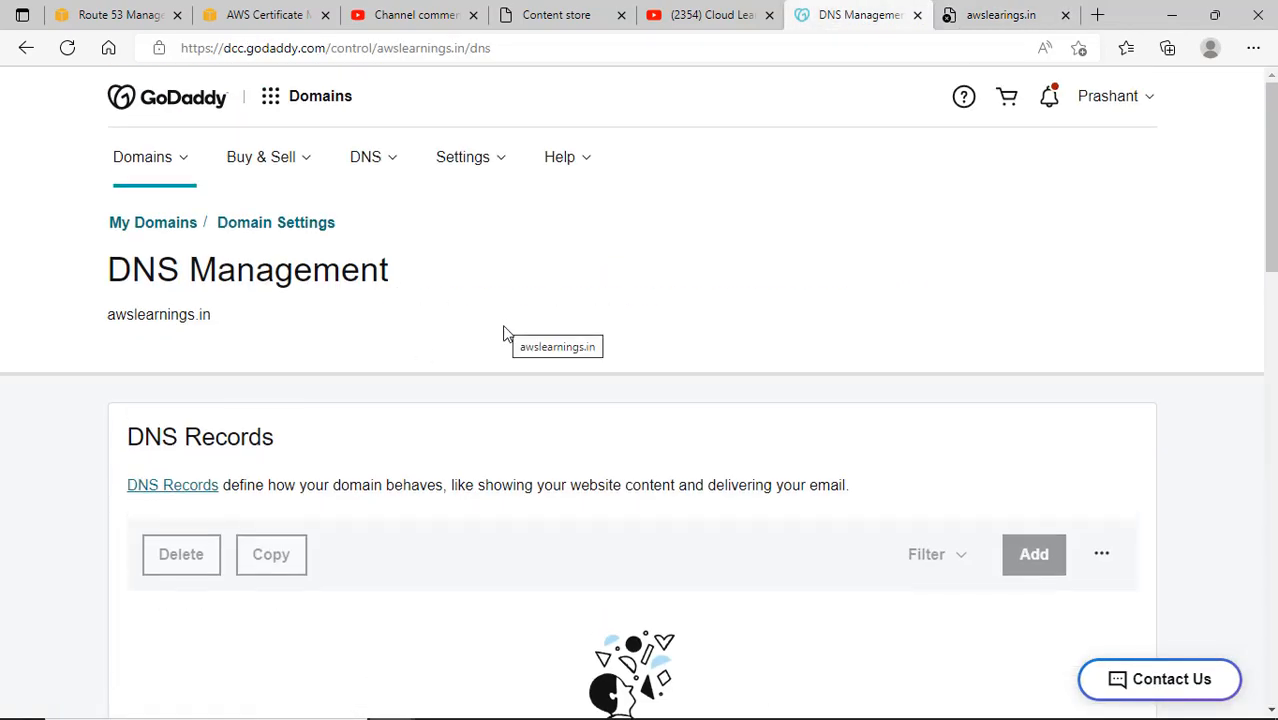
{"action": "scroll", "coordinate": [522, 416], "scroll_direction": "down", "scroll_amount": 7}
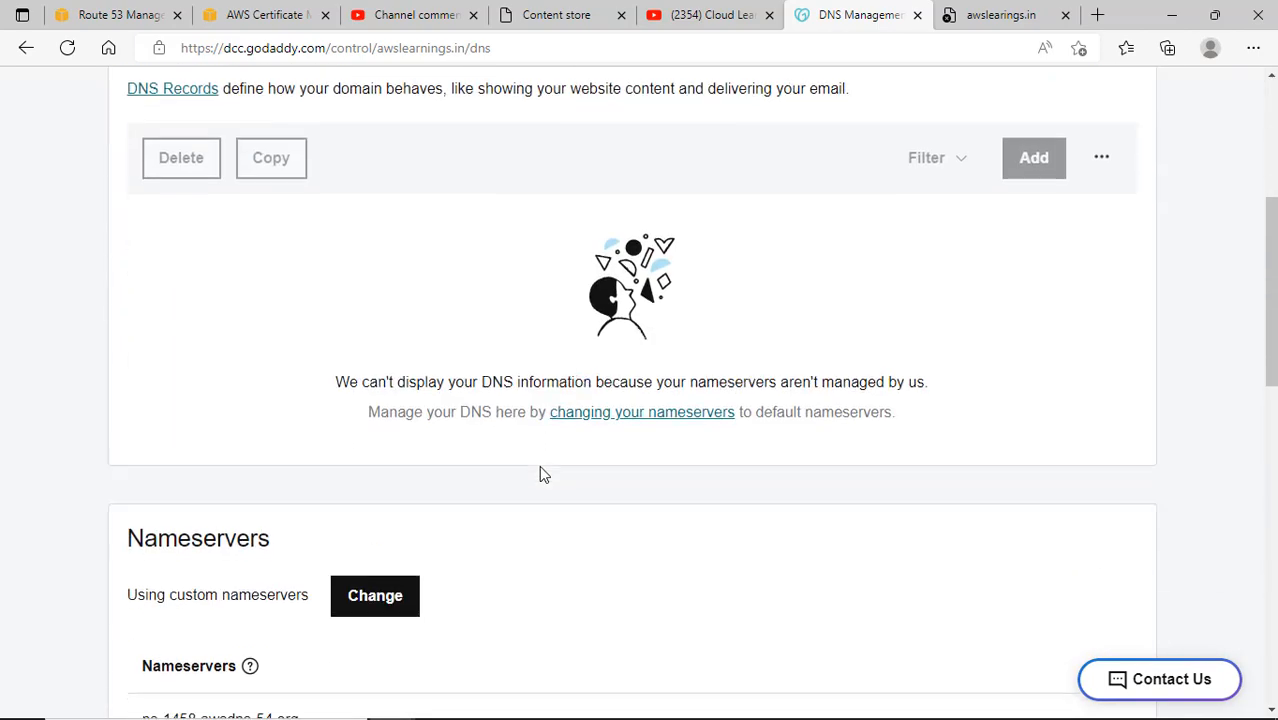
Return to the Route 53 console, dismiss the search results, and open the hosted zones list
{"action": "left_click", "coordinate": [116, 17]}
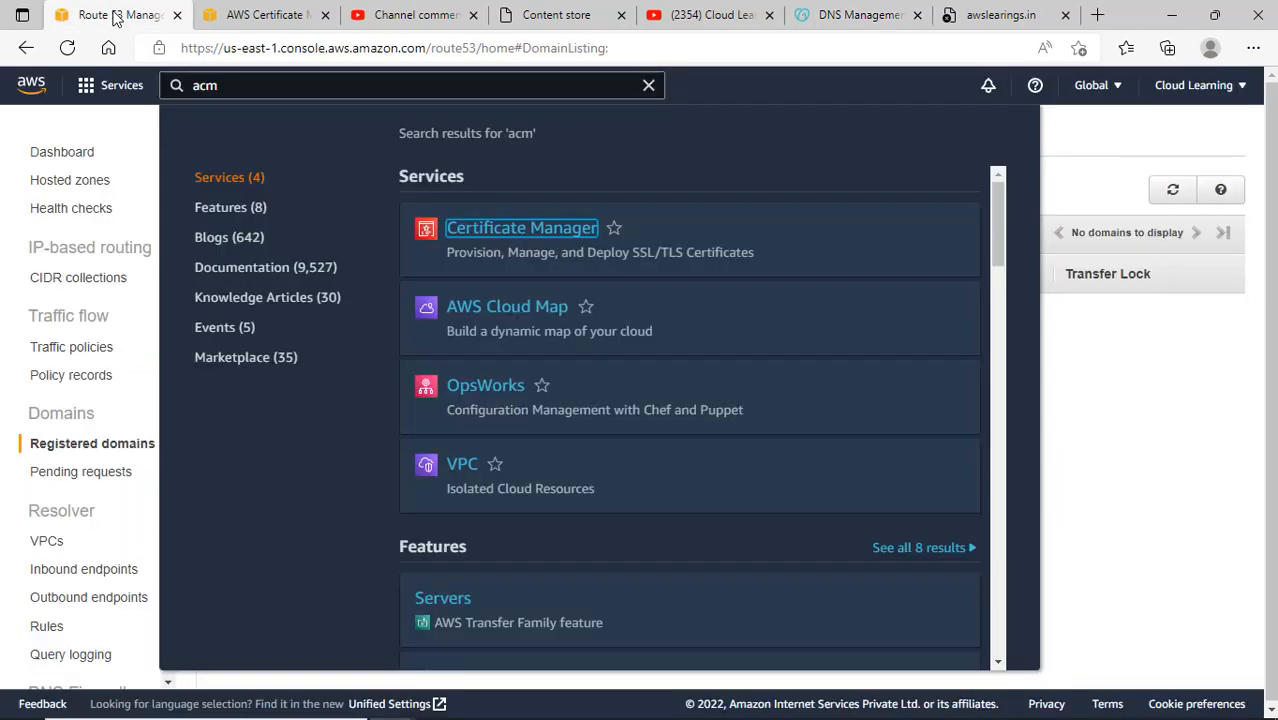
{"action": "left_click", "coordinate": [1166, 406]}
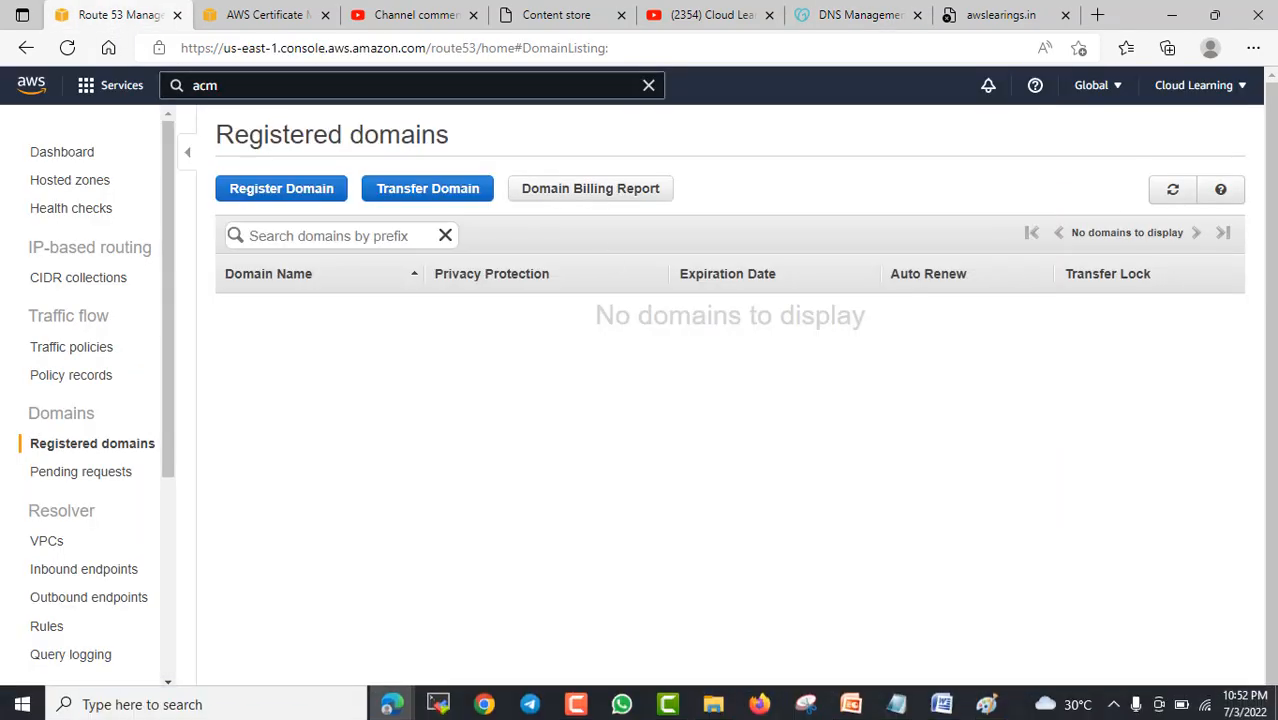
{"action": "left_click", "coordinate": [100, 184]}
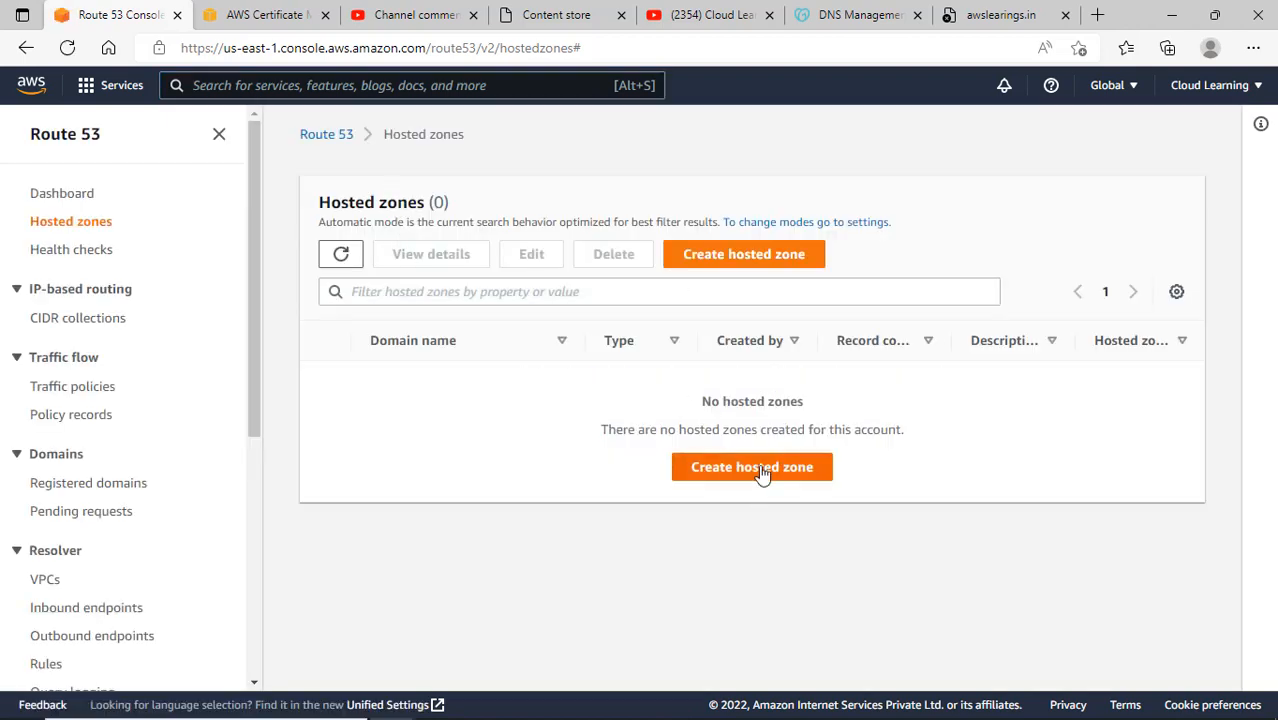
Create a public hosted zone for the domain awslearnings.in without a description or tags
{"action": "left_click", "coordinate": [766, 470]}
{"action": "left_click", "coordinate": [354, 378]}
{"action": "type", "text": "aws"}
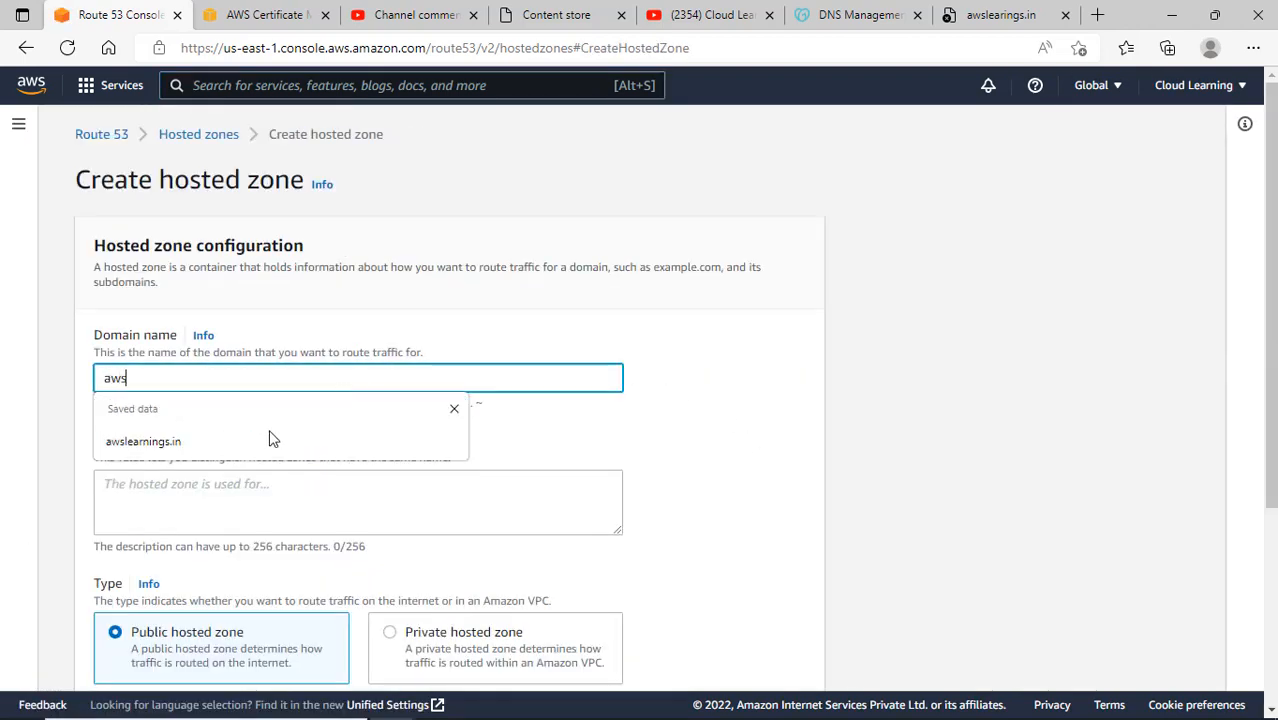
{"action": "left_click", "coordinate": [270, 440]}
{"action": "scroll", "coordinate": [479, 470], "scroll_direction": "down", "scroll_amount": 2}
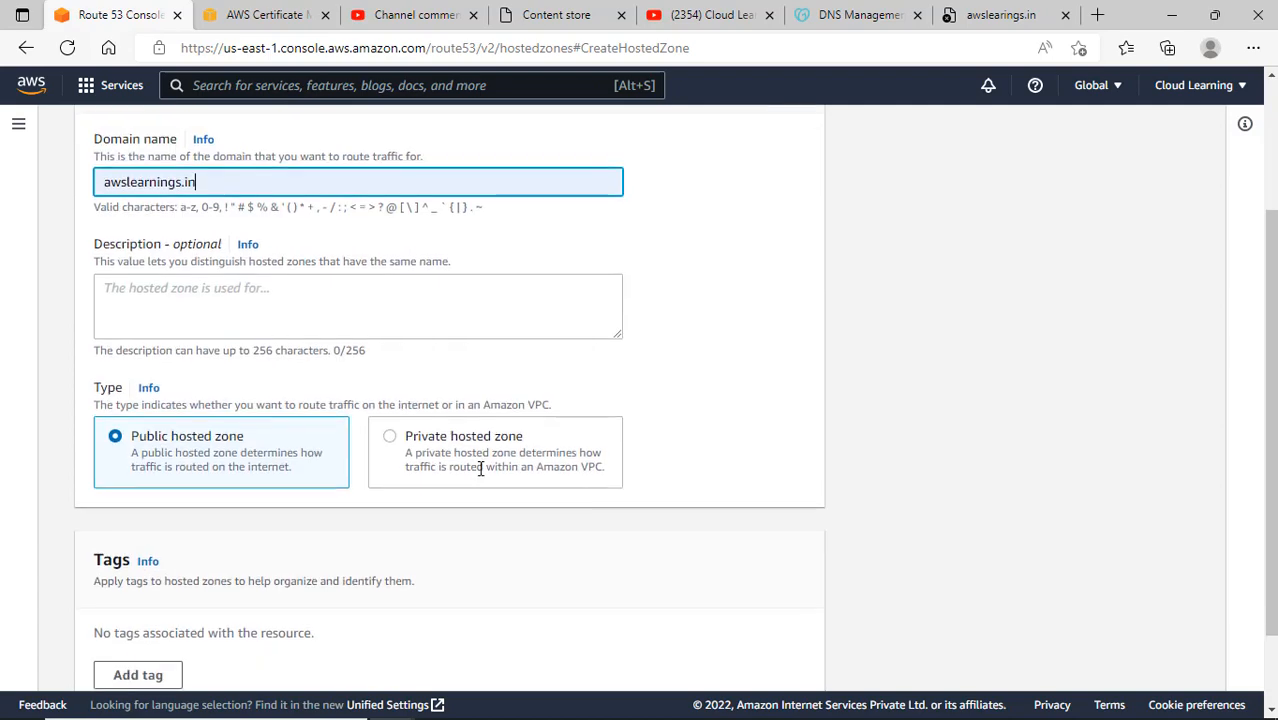
{"action": "scroll", "coordinate": [296, 500], "scroll_direction": "down", "scroll_amount": 1}
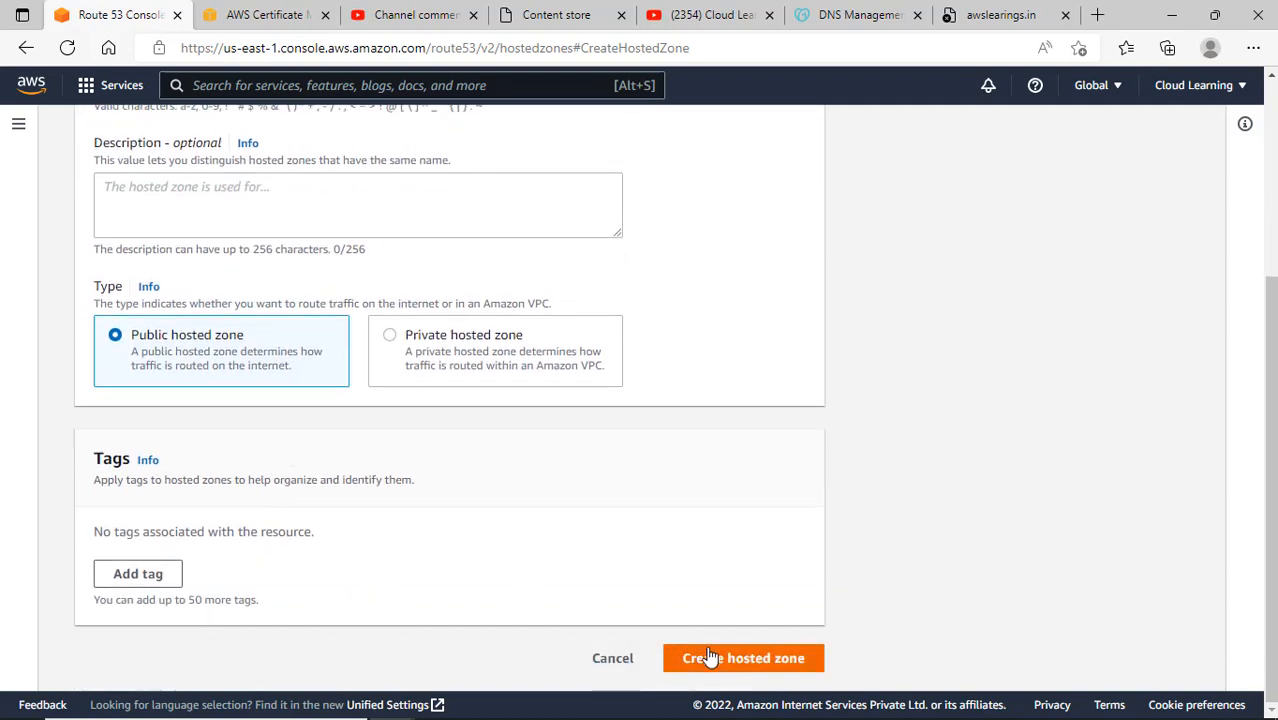
{"action": "left_click", "coordinate": [708, 657]}
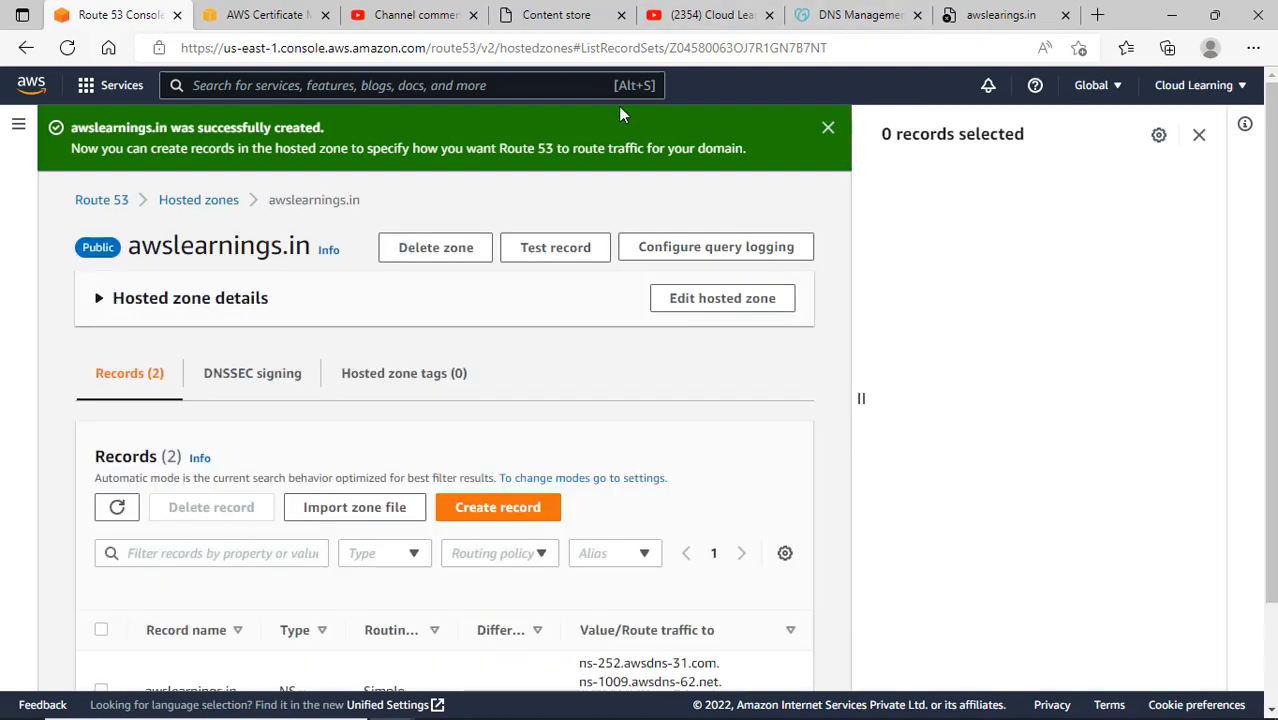
Copy the first nameserver, ns-252.awsdns-31.com, from the NS record of the awslearnings.in hosted zone
{"action": "scroll", "coordinate": [761, 288], "scroll_direction": "down", "scroll_amount": 1}
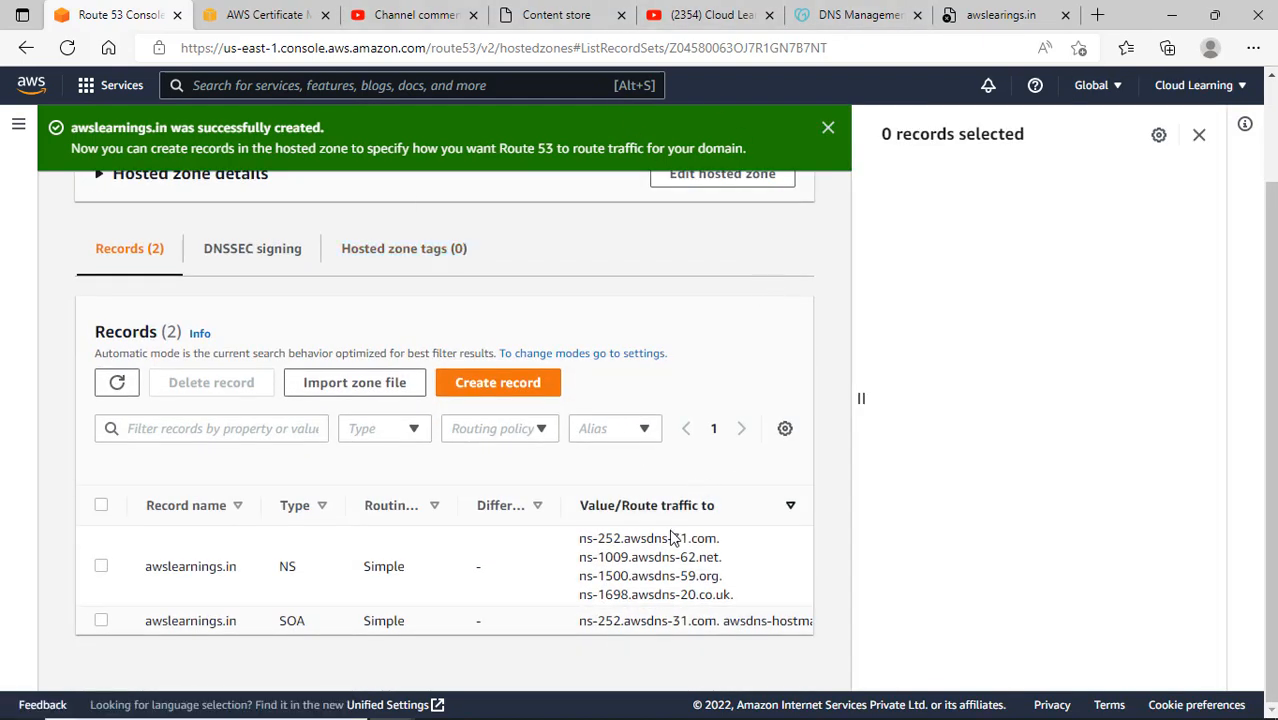
{"action": "left_click_drag", "start_coordinate": [580, 540], "coordinate": [716, 538]}
{"action": "key", "text": "ctrl+c"}
{"action": "left_click", "coordinate": [592, 548]}
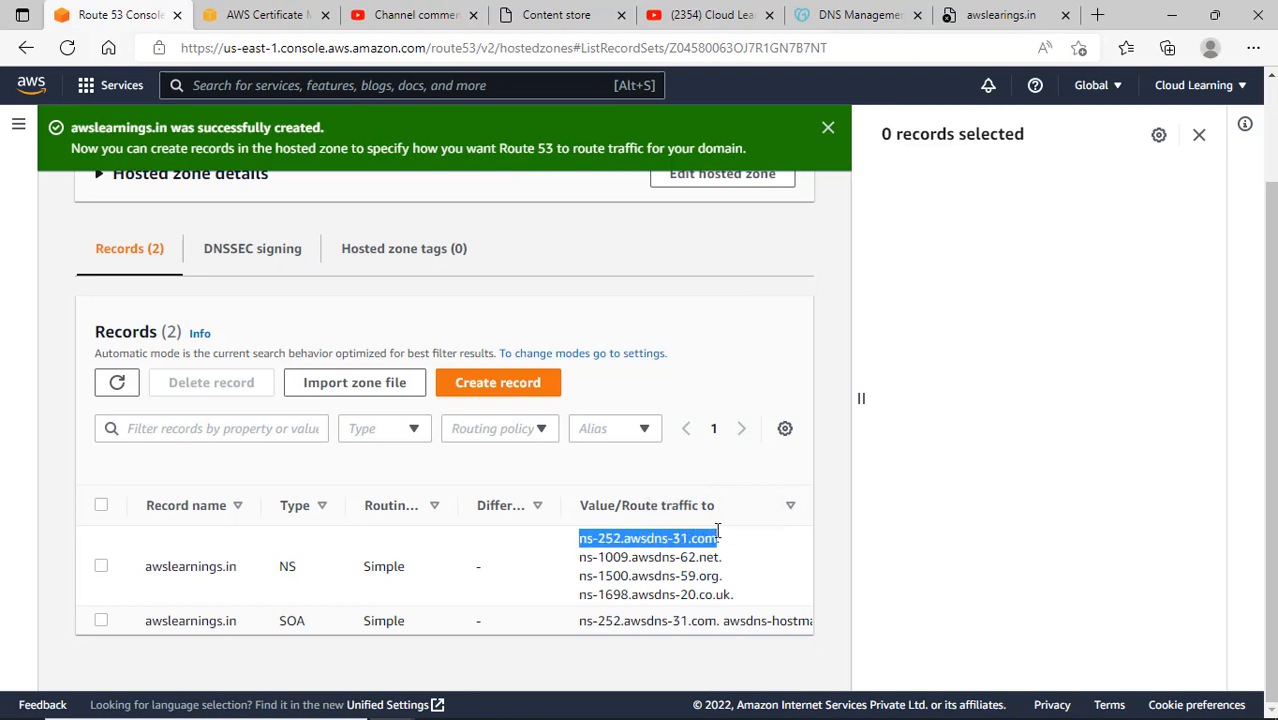
Switch to GoDaddy's DNS management page and open the advanced custom nameserver editor for awslearnings.in
{"action": "left_click", "coordinate": [1000, 14]}
{"action": "left_click", "coordinate": [860, 14]}
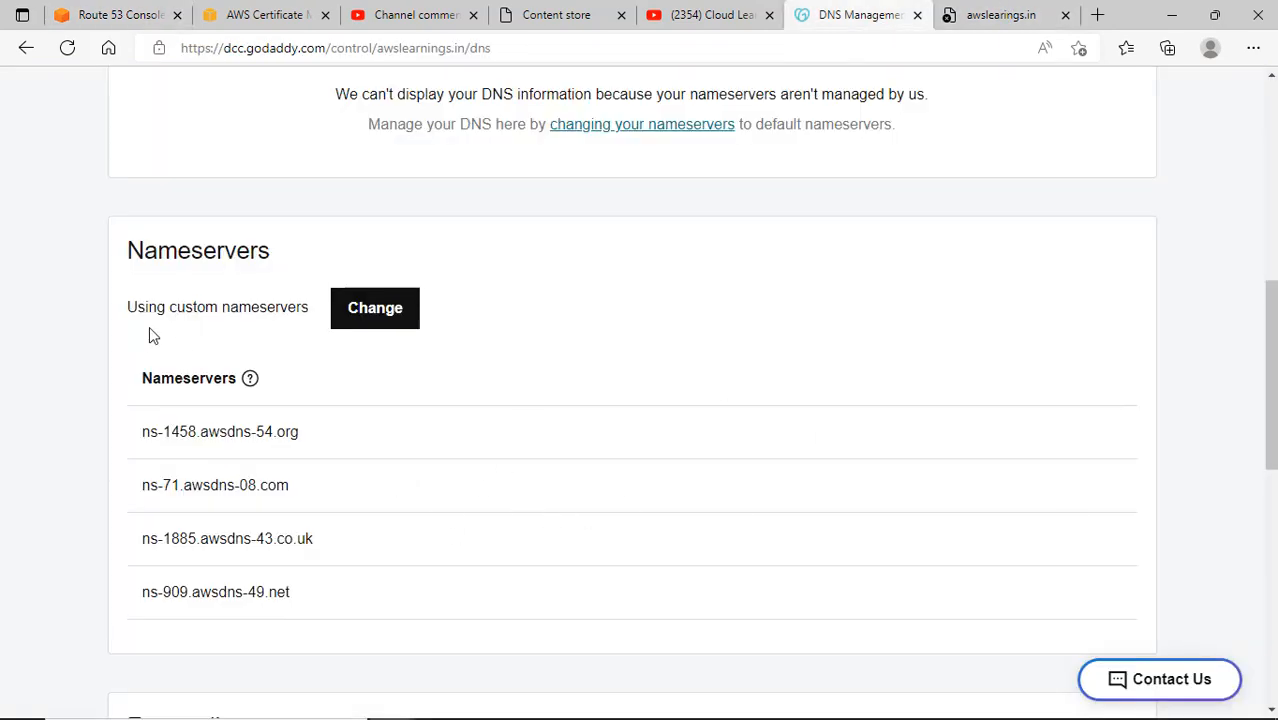
{"action": "left_click", "coordinate": [386, 318]}
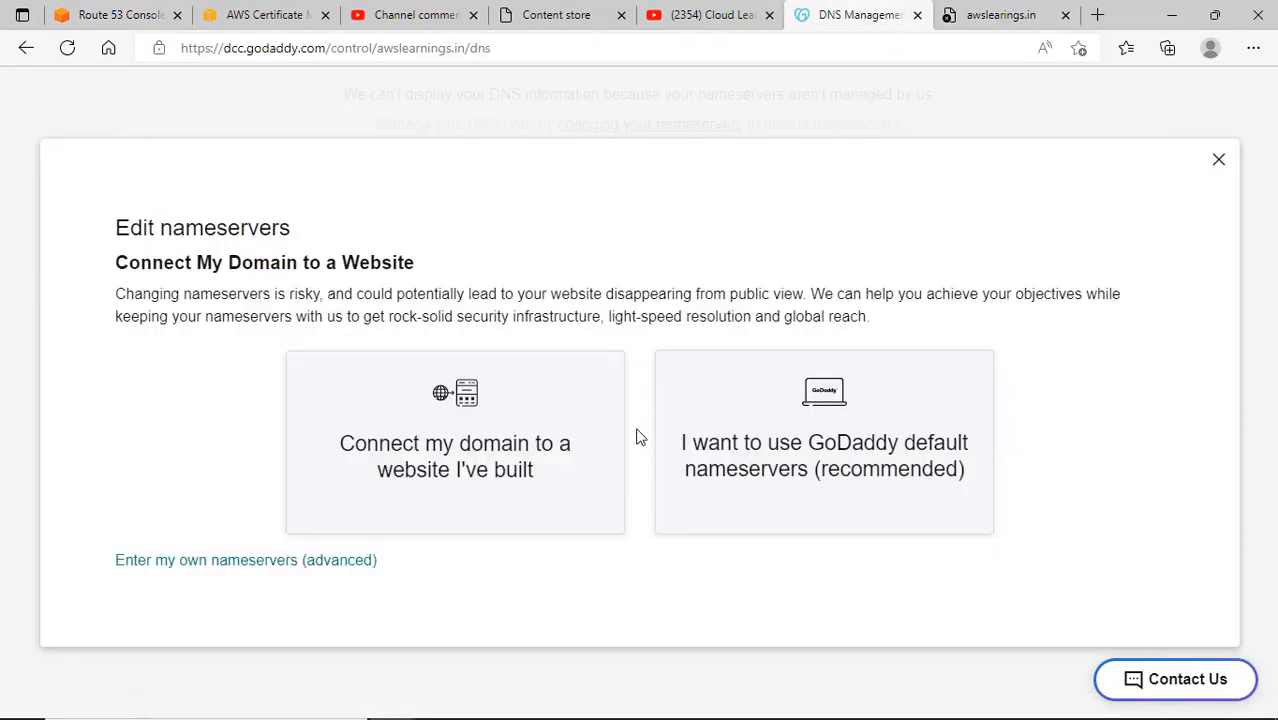
{"action": "left_click", "coordinate": [286, 563]}
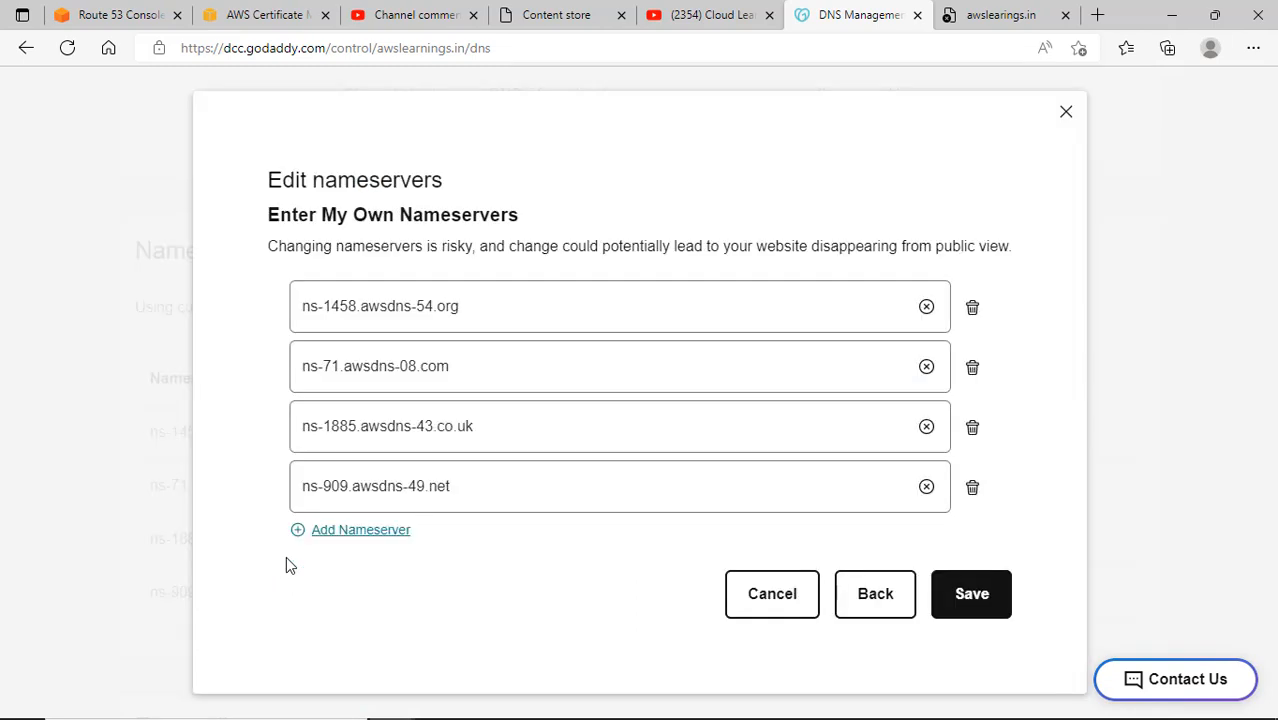
Clear the four existing nameserver entries and enter ns-252.awsdns-31.com as nameserver 1
{"action": "left_click", "coordinate": [926, 306]}
{"action": "key", "text": "Escape"}
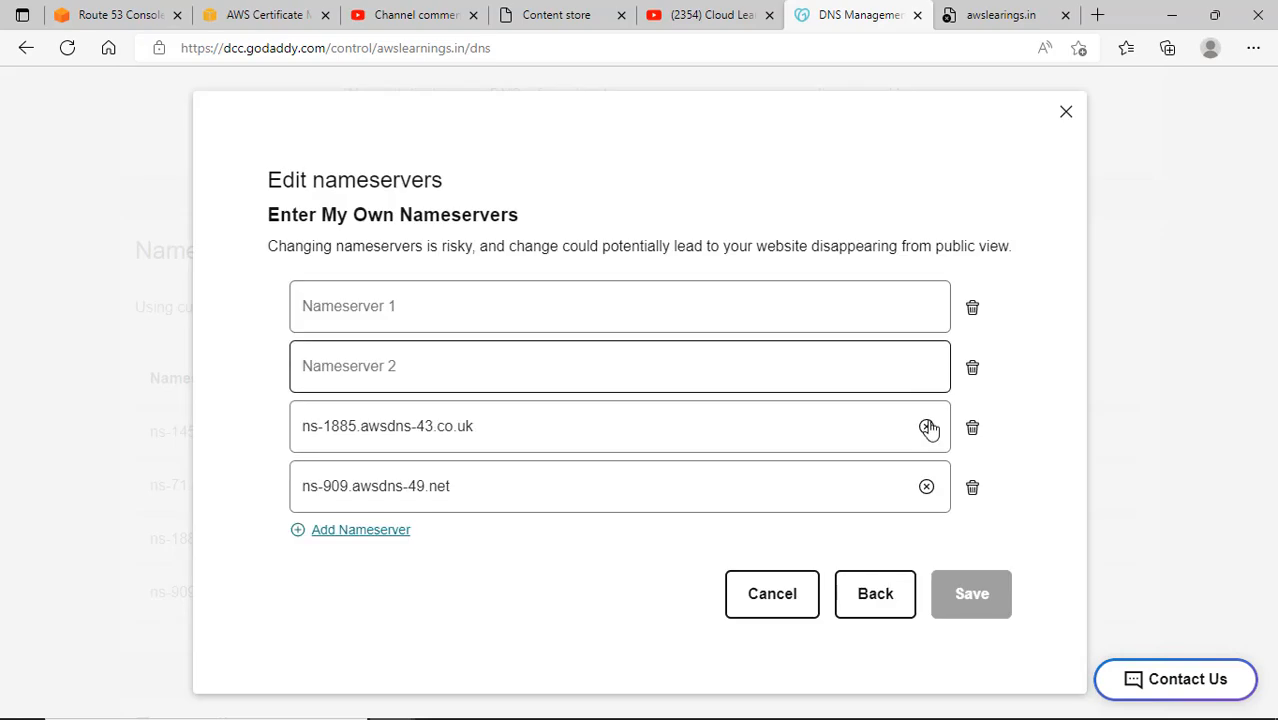
{"action": "left_click", "coordinate": [925, 426]}
{"action": "left_click", "coordinate": [925, 486]}
{"action": "left_click", "coordinate": [364, 321]}
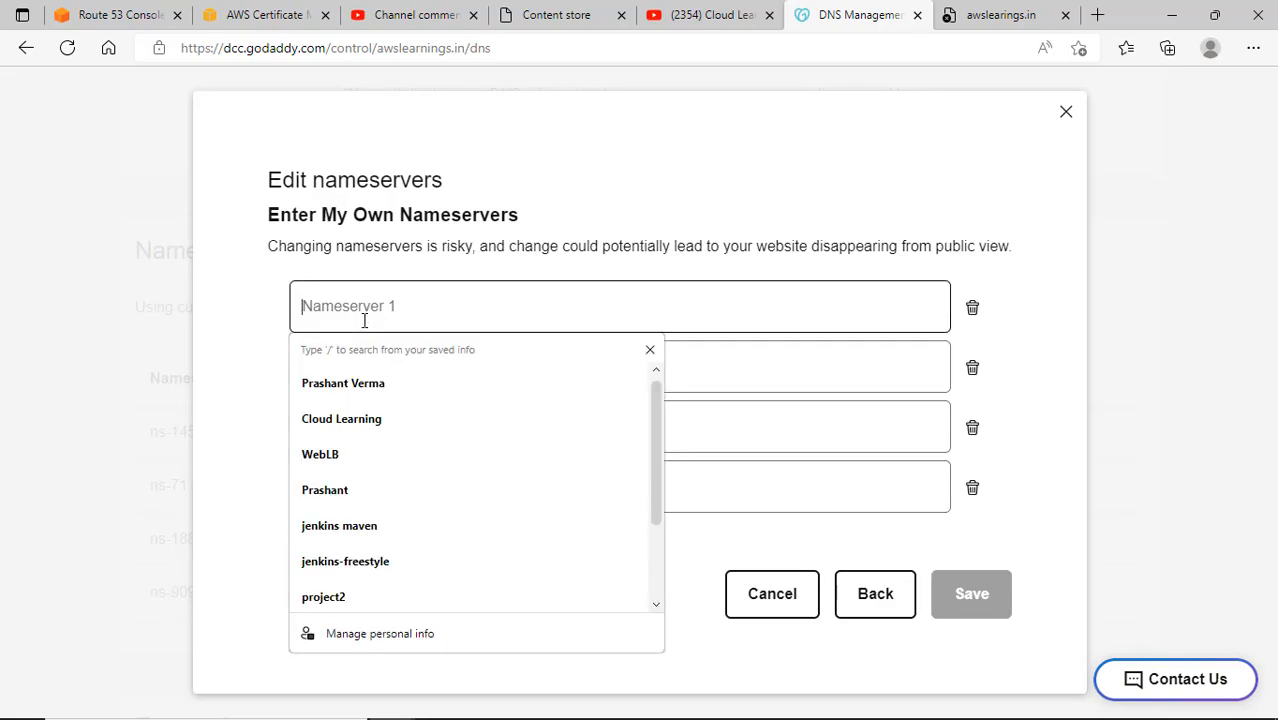
{"action": "key", "text": "ctrl+v"}
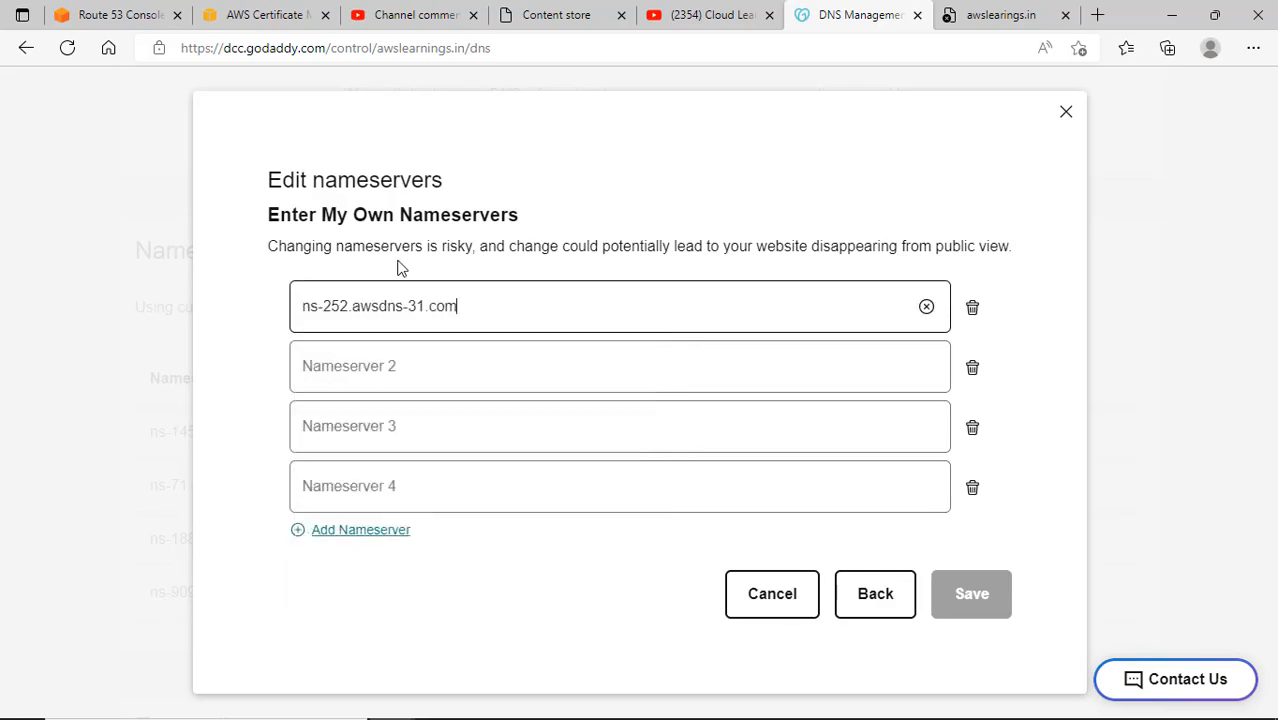
Copy ns-1009.awsdns-62.net from the NS record in Route 53 into GoDaddy as nameserver 2
{"action": "left_click", "coordinate": [120, 15]}
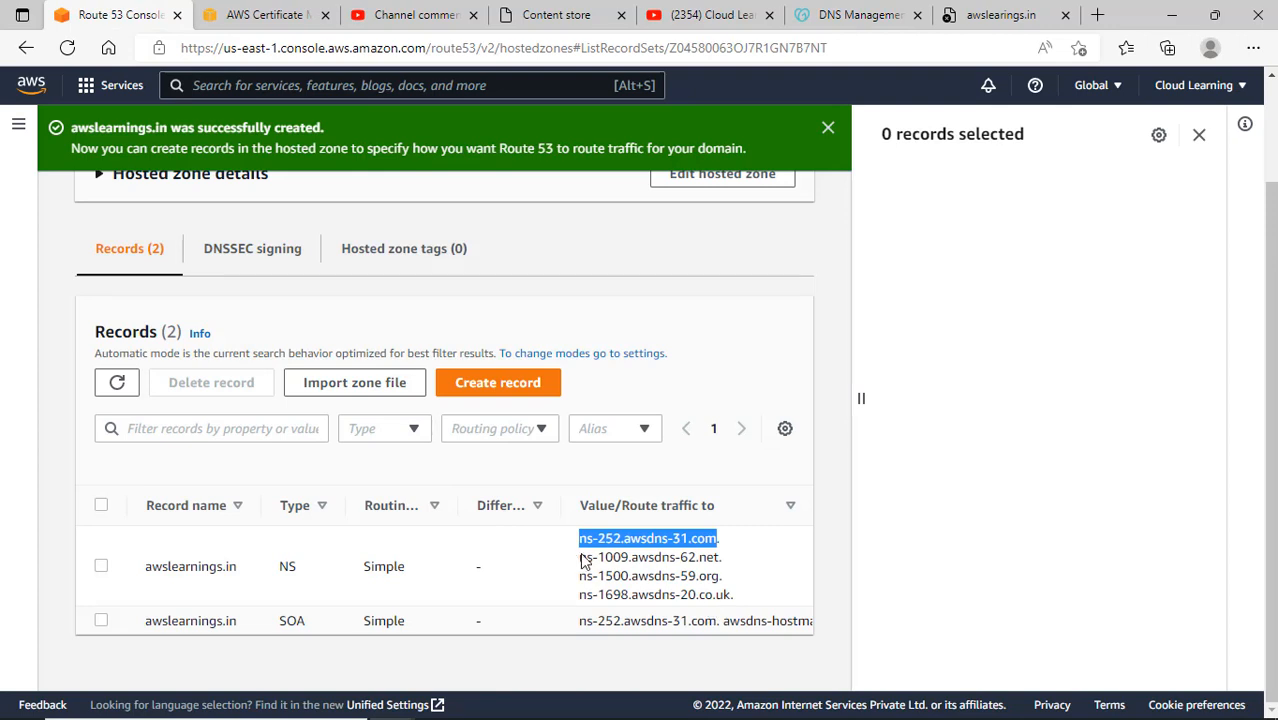
{"action": "left_click_drag", "start_coordinate": [578, 557], "coordinate": [716, 557]}
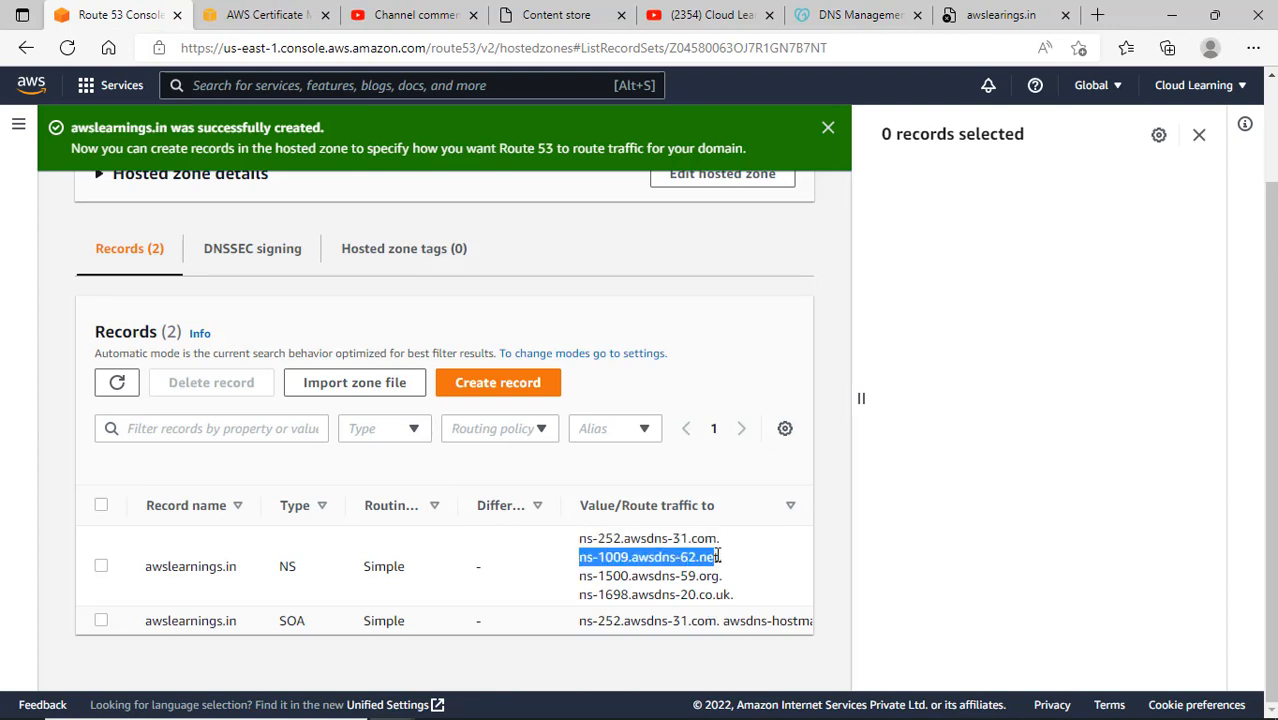
{"action": "left_click", "coordinate": [975, 15]}
{"action": "left_click", "coordinate": [890, 14]}
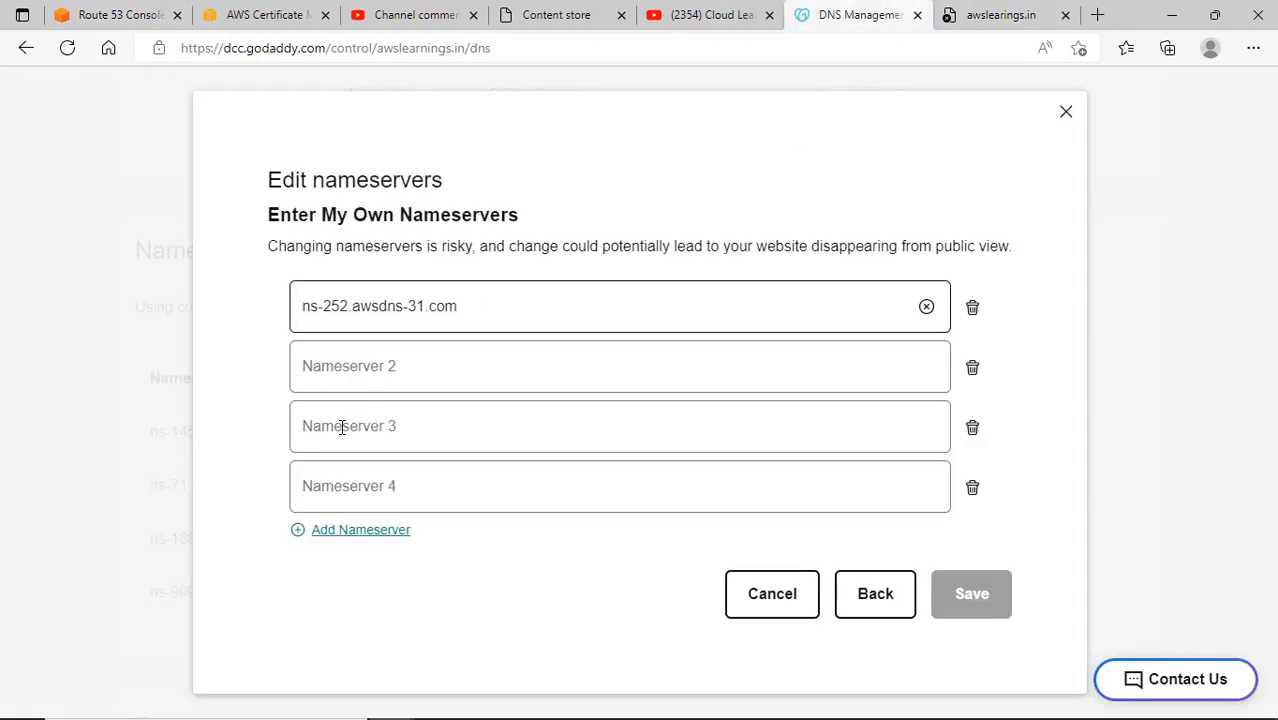
{"action": "left_click", "coordinate": [339, 372]}
{"action": "type", "text": "ns-1009.awsdns-62.net"}
Copy ns-1500.awsdns-59.org from the NS record in Route 53 into GoDaddy as nameserver 3
{"action": "left_click", "coordinate": [110, 14]}
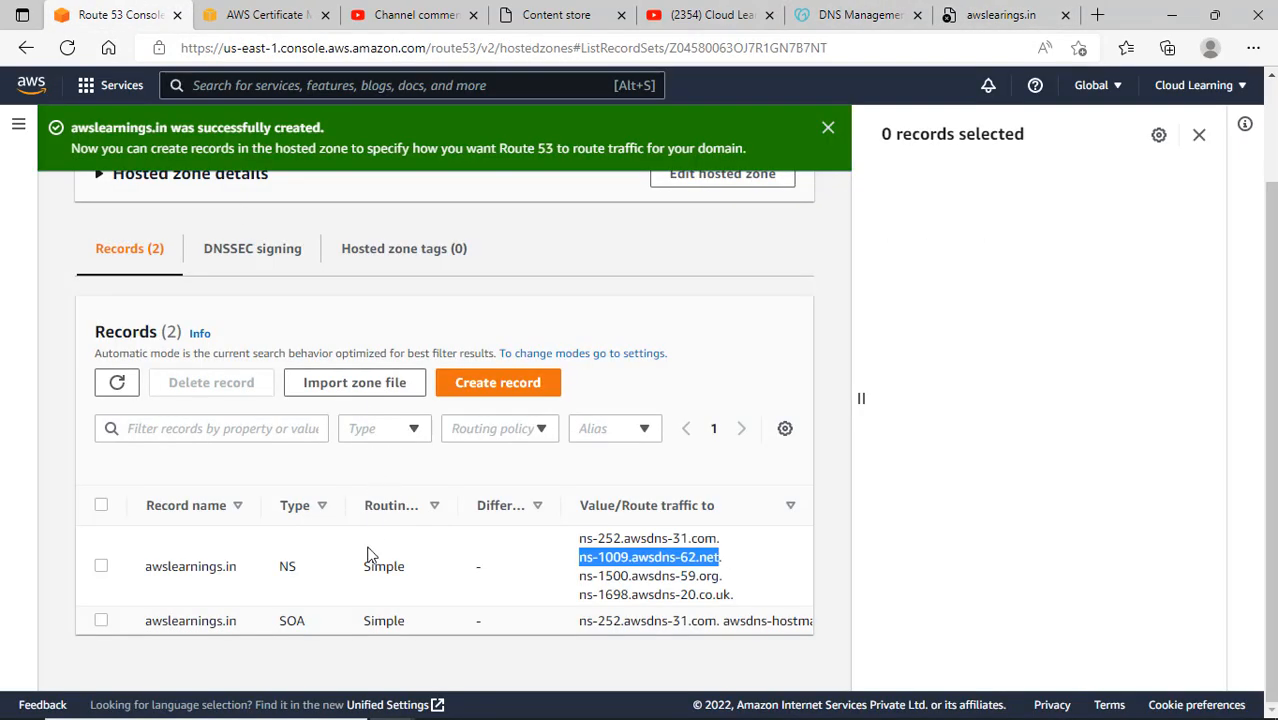
{"action": "left_click_drag", "start_coordinate": [578, 576], "coordinate": [722, 576]}
{"action": "key", "text": "ctrl+c"}
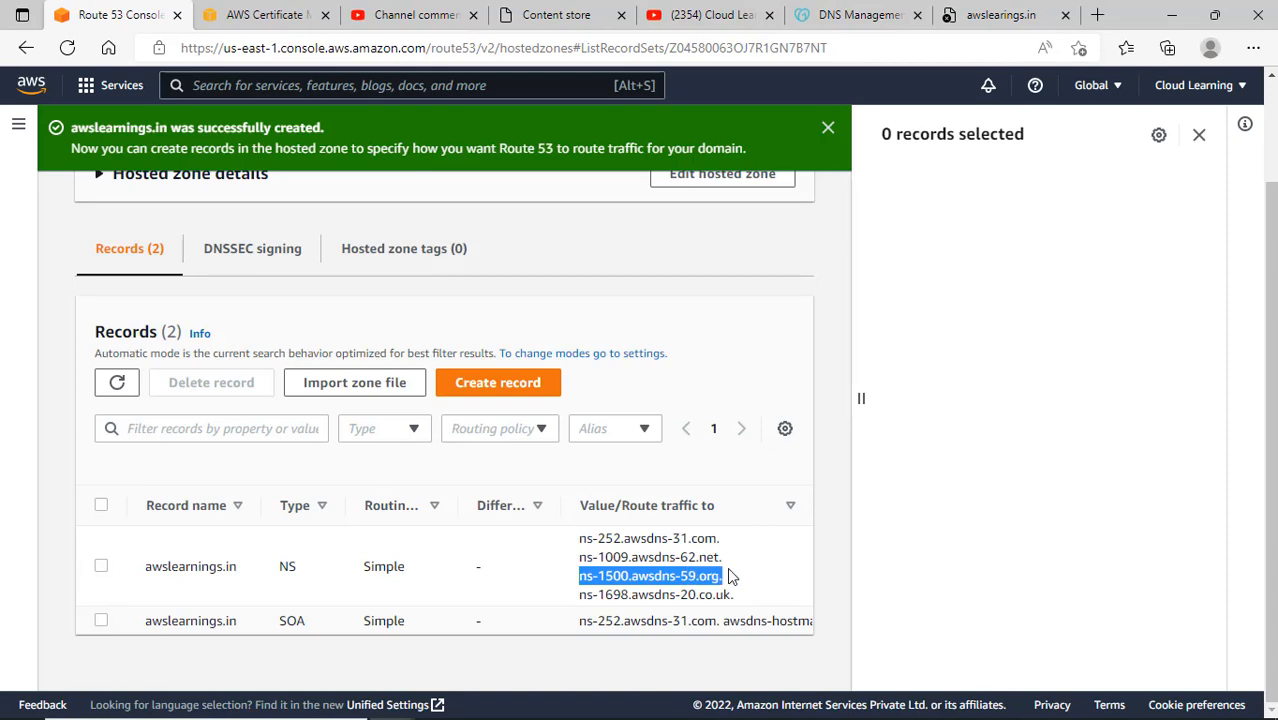
{"action": "left_click", "coordinate": [889, 14]}
{"action": "left_click", "coordinate": [338, 421]}
{"action": "key", "text": "ctrl+v"}
Try to transfer the last nameserver, ns-1698.awsdns-20.co.uk, from Route 53 into GoDaddy's empty fourth entry
{"action": "left_click_drag", "start_coordinate": [581, 594], "coordinate": [720, 594]}
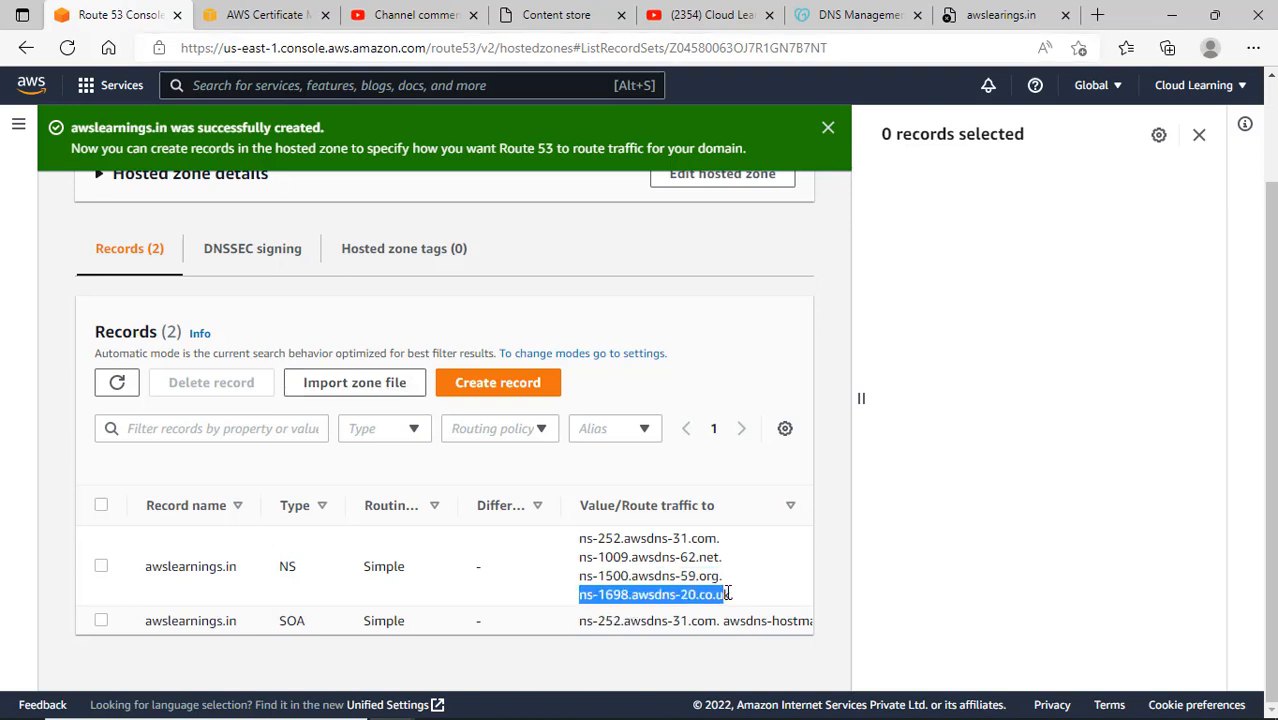
{"action": "left_click", "coordinate": [735, 591]}
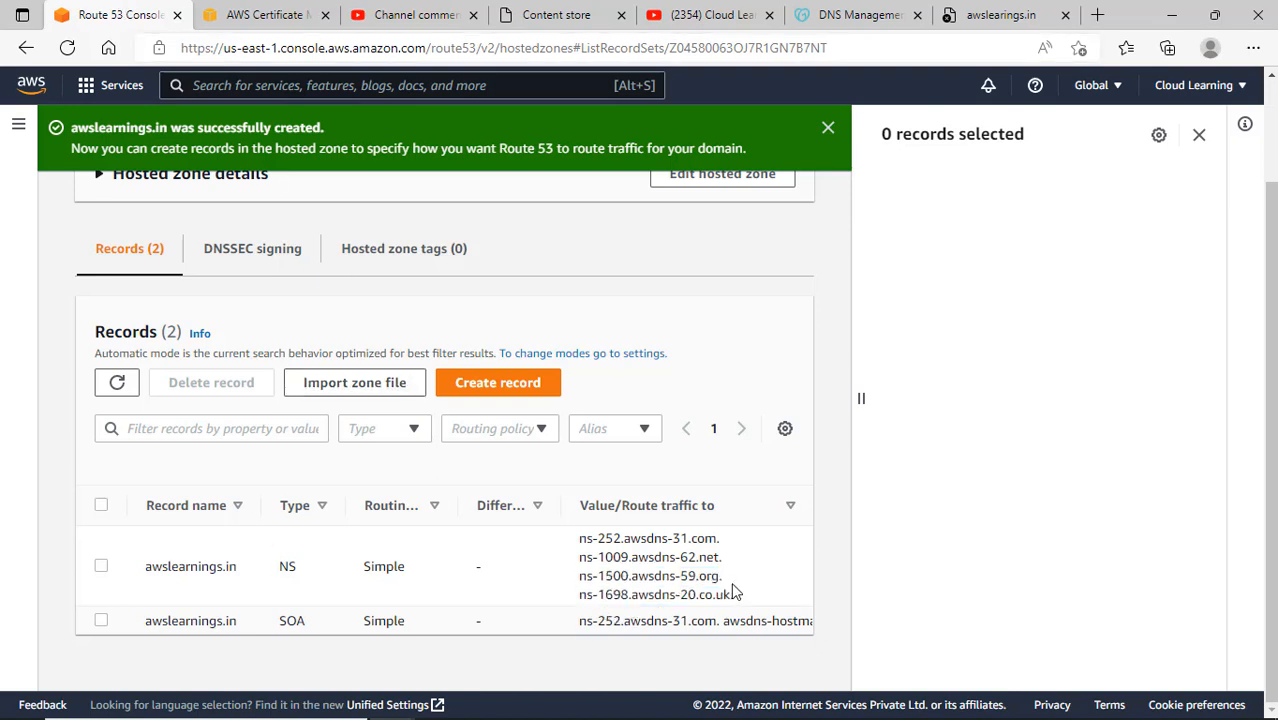
{"action": "left_click", "coordinate": [872, 10]}
{"action": "left_click", "coordinate": [581, 490]}
{"action": "left_click", "coordinate": [581, 490]}
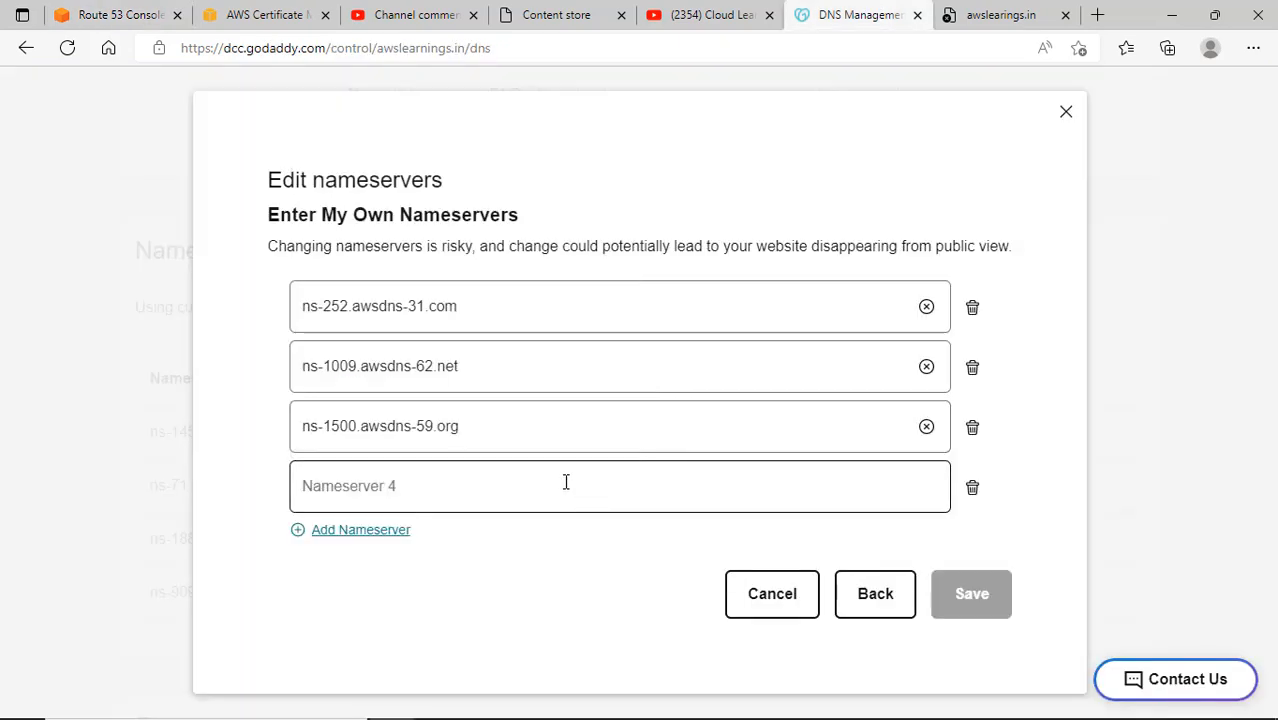
{"action": "left_click", "coordinate": [542, 480]}
{"action": "left_click", "coordinate": [542, 480]}
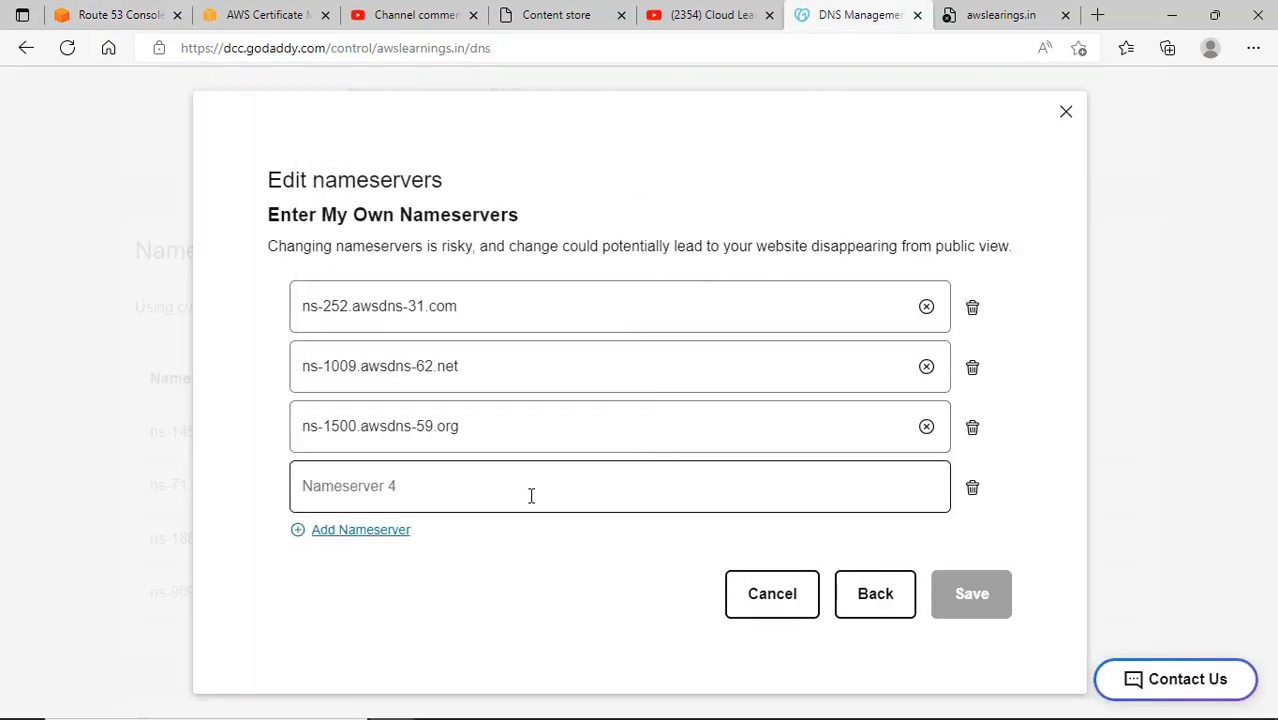
{"action": "left_click", "coordinate": [463, 477]}
{"action": "left_click", "coordinate": [436, 490]}
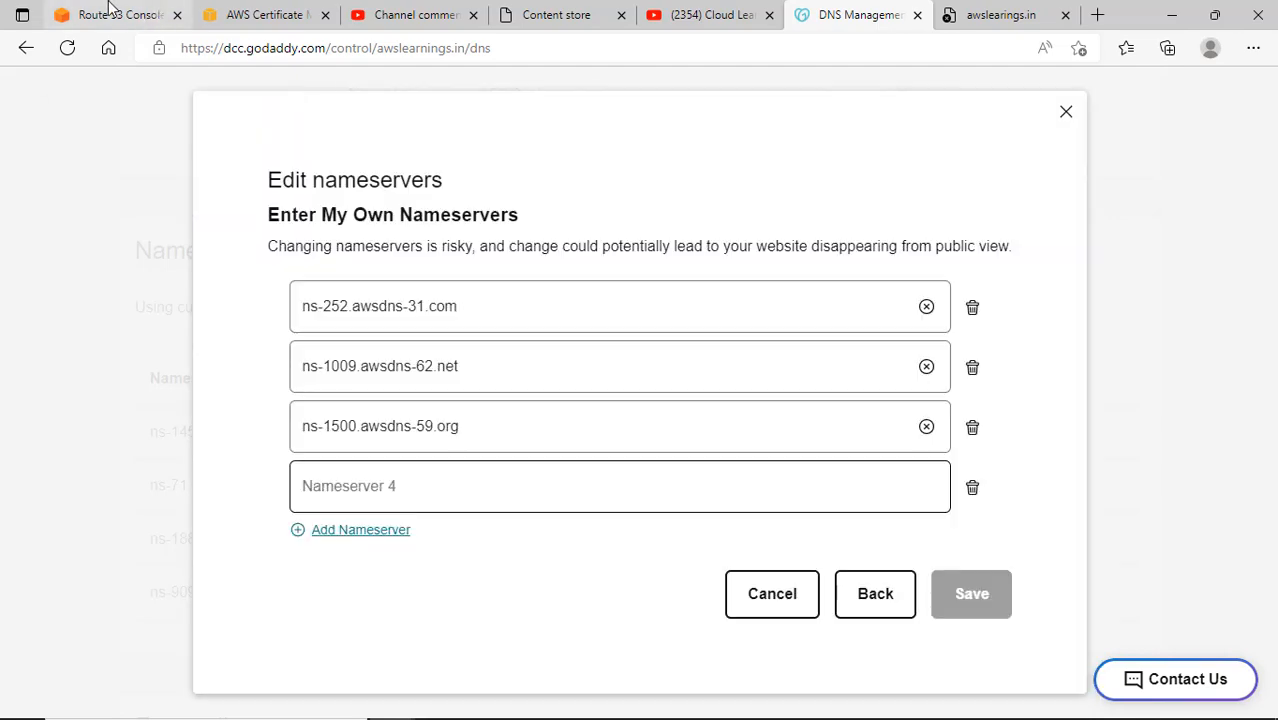
Copy ns-1698.awsdns-20.co.uk from the NS record in Route 53 into GoDaddy as nameserver 4
{"action": "left_click", "coordinate": [112, 14]}
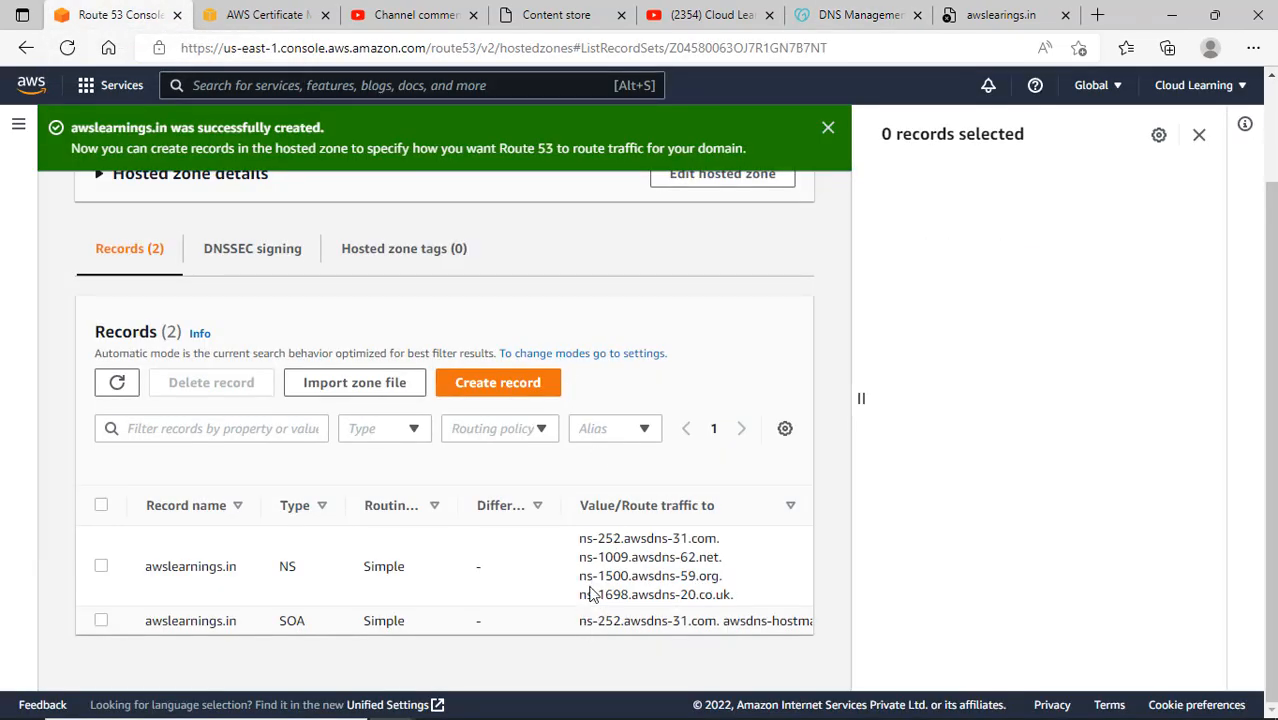
{"action": "left_click_drag", "start_coordinate": [731, 594], "coordinate": [577, 596]}
{"action": "key", "text": "ctrl+c"}
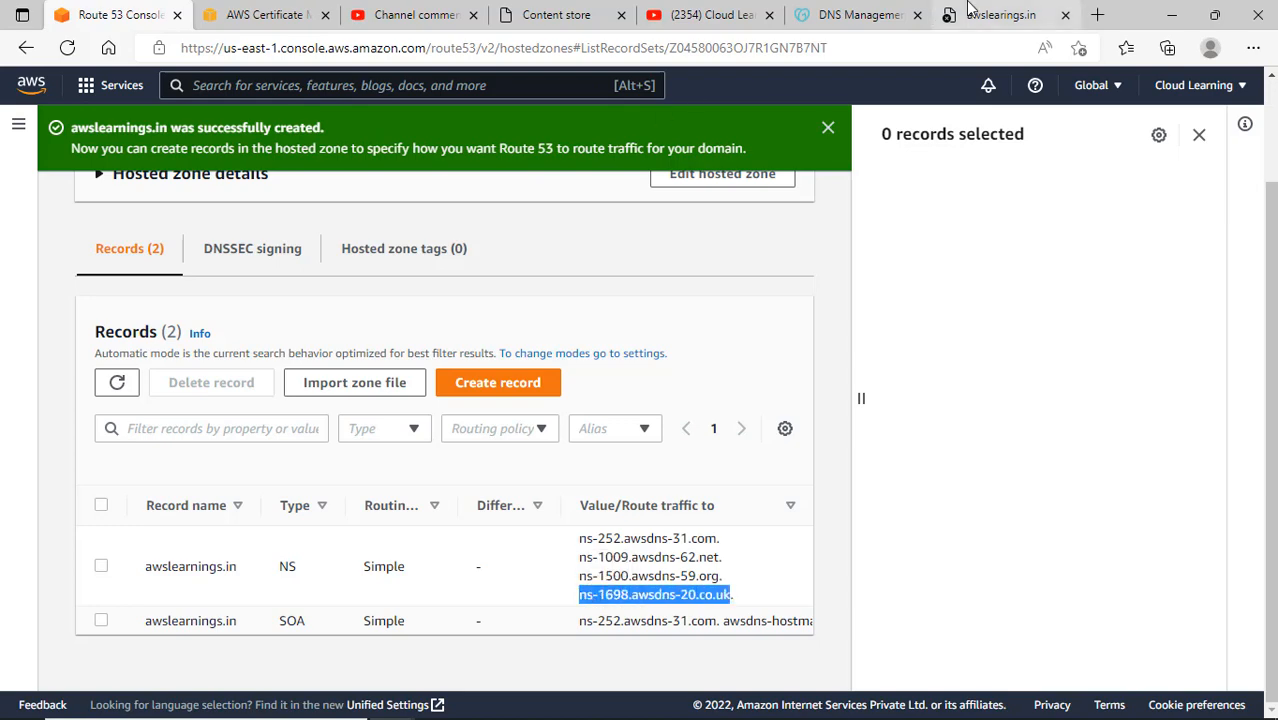
{"action": "left_click", "coordinate": [858, 14]}
{"action": "left_click", "coordinate": [417, 485]}
{"action": "key", "text": "ctrl+v"}
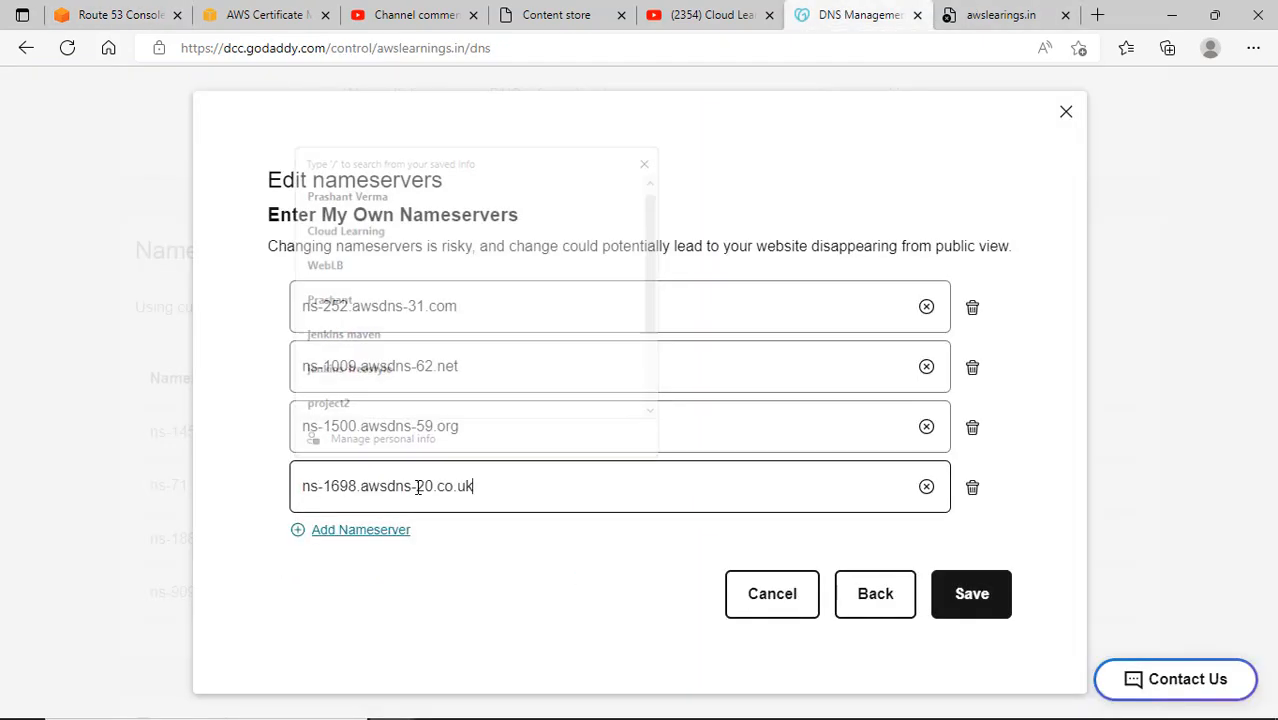
Save the new nameservers for awslearnings.in and consent to the nameserver update
{"action": "left_click", "coordinate": [963, 600]}
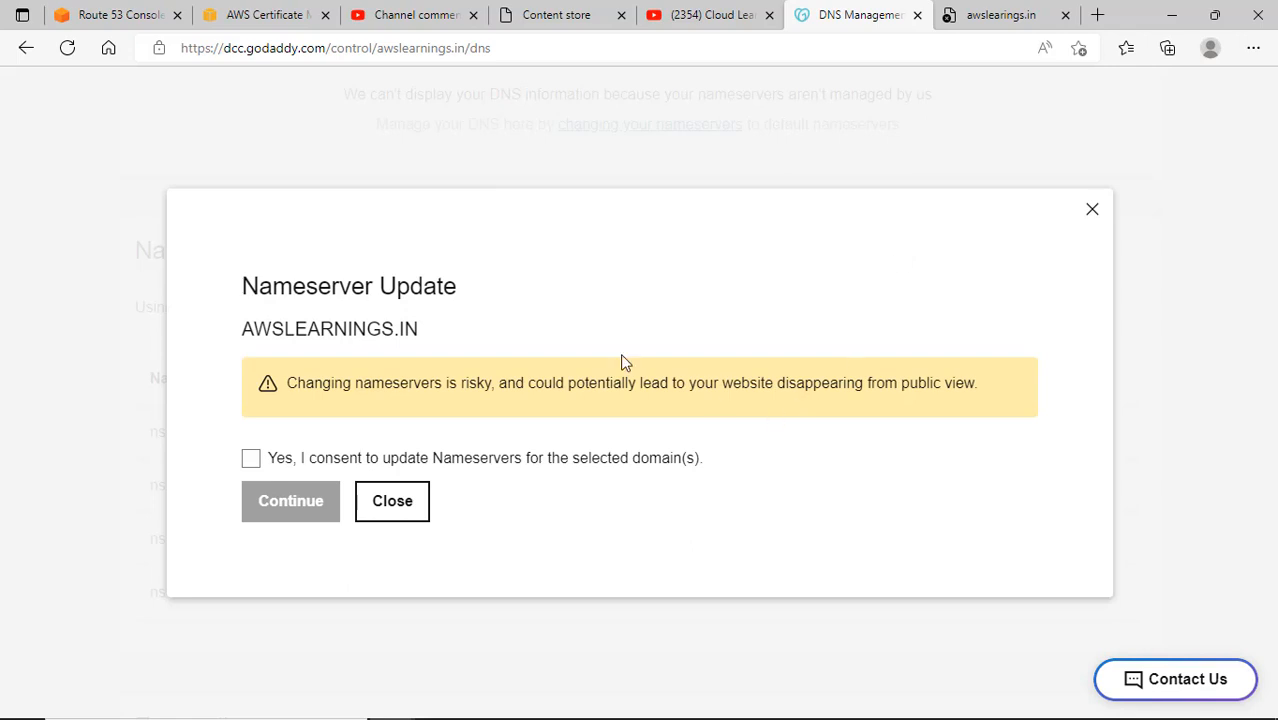
{"action": "left_click", "coordinate": [493, 468]}
{"action": "left_click", "coordinate": [292, 512]}
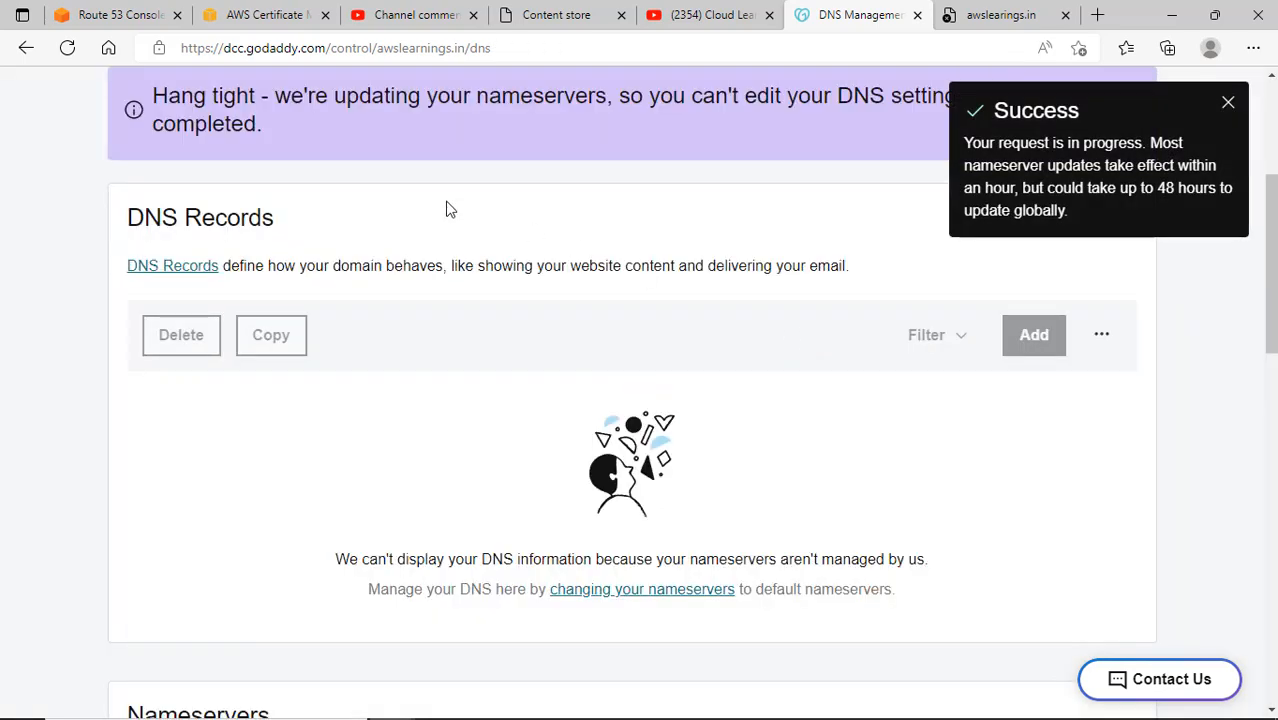
Return to the awslearnings.in hosted zone in Route 53, dismiss the record details pane and creation notice, and refresh the records
{"action": "left_click", "coordinate": [120, 13]}
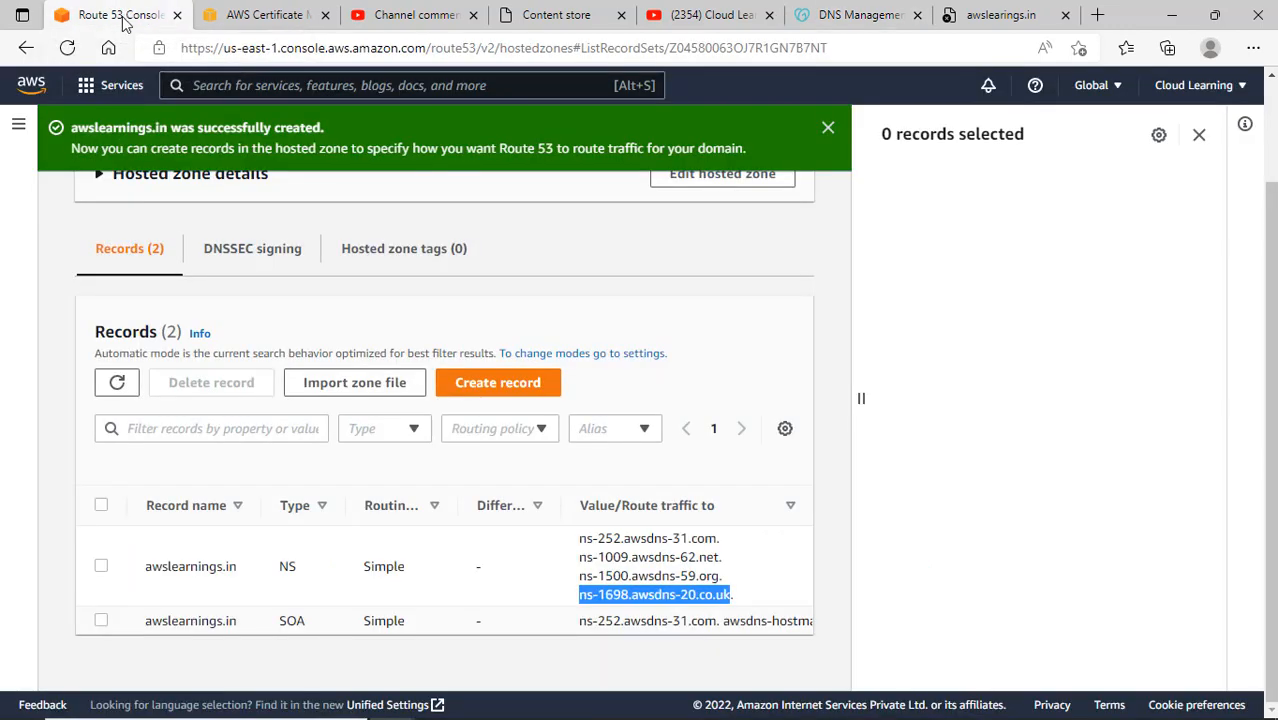
{"action": "left_click", "coordinate": [1199, 134]}
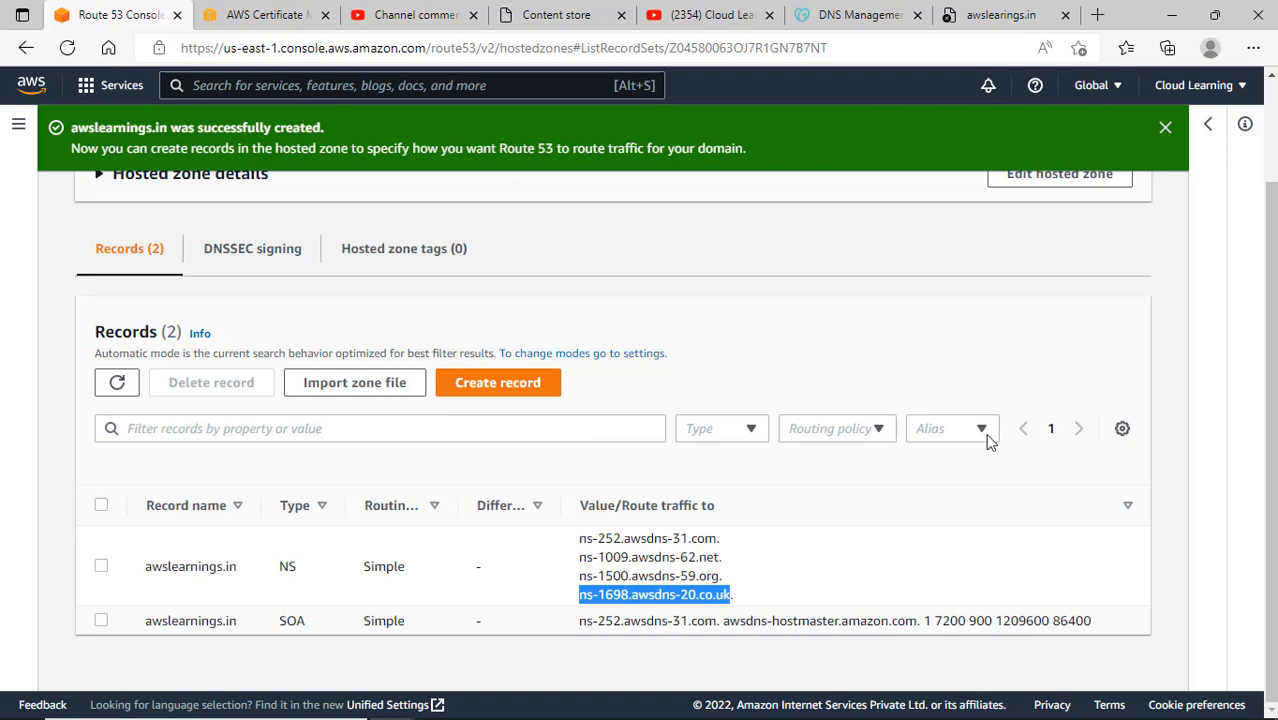
{"action": "scroll", "coordinate": [830, 400], "scroll_direction": "up", "scroll_amount": 2}
{"action": "left_click", "coordinate": [1165, 130]}
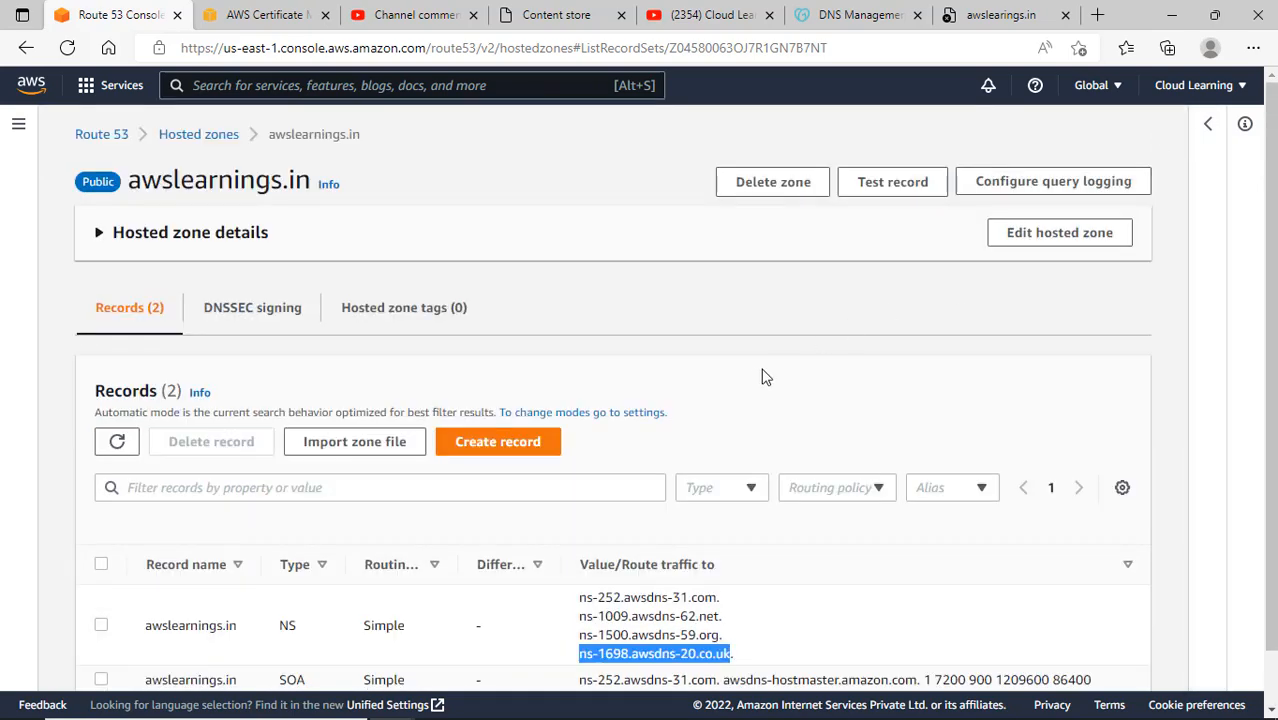
{"action": "left_click", "coordinate": [117, 441]}
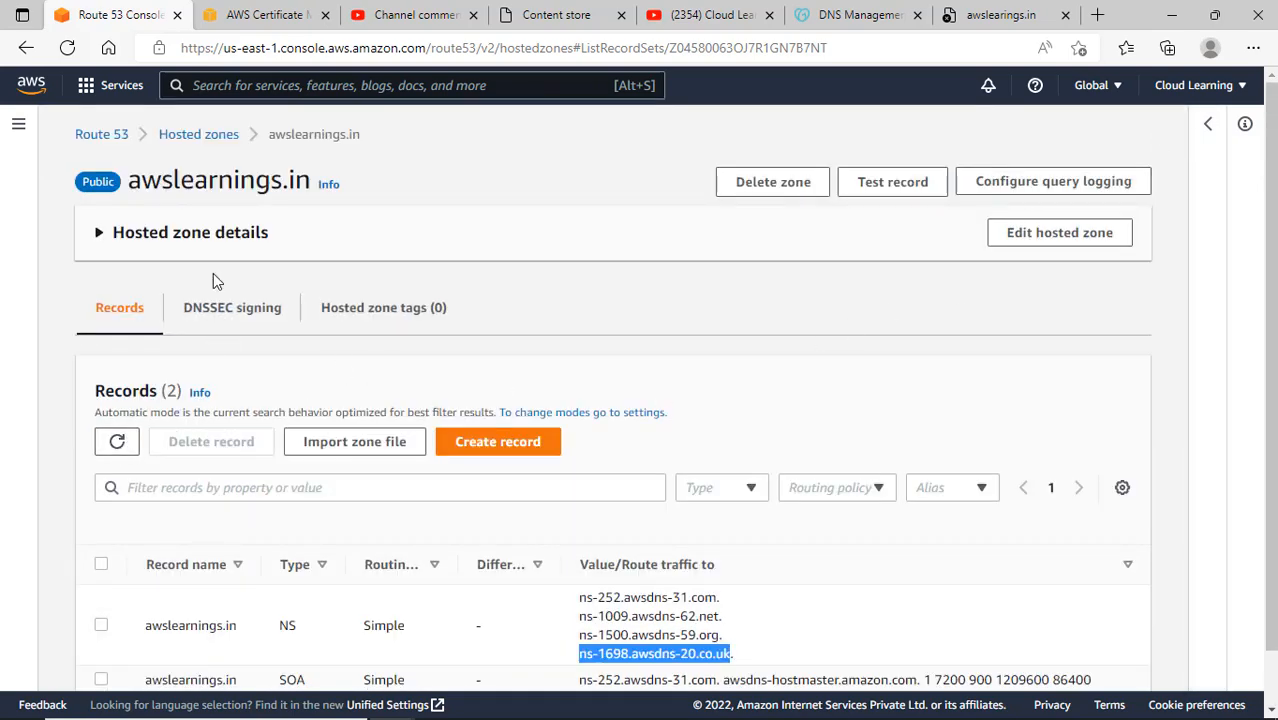
{"action": "scroll", "coordinate": [540, 400], "scroll_direction": "down", "scroll_amount": 1}
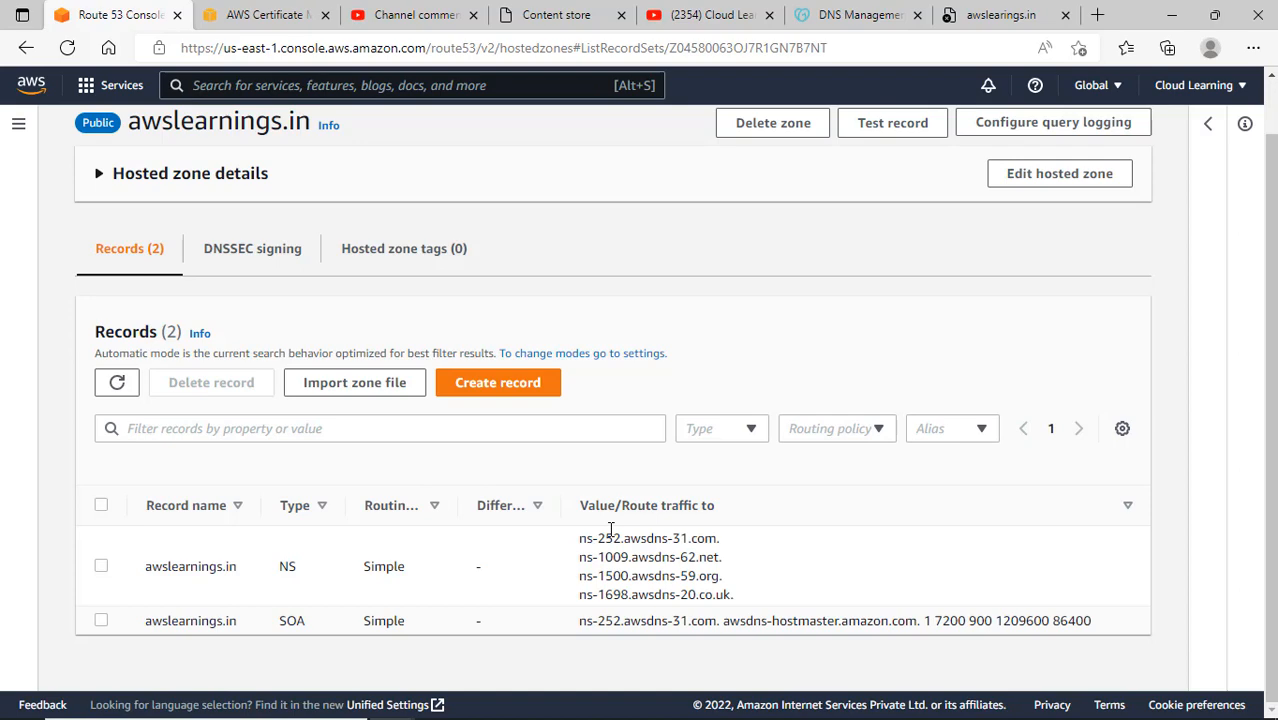
Switch to AWS Certificate Manager and submit the public certificate request for awslearnings.in and *.awslearnings.in with DNS validation
{"action": "left_click", "coordinate": [288, 18]}
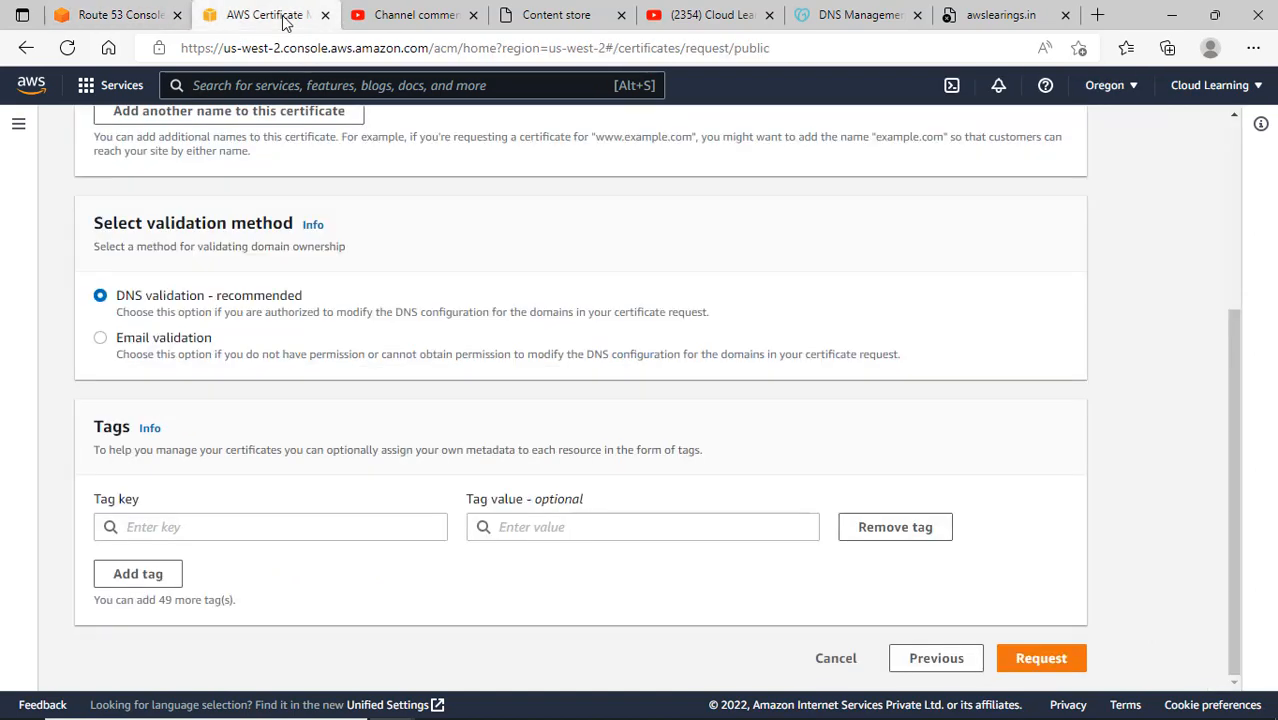
{"action": "scroll", "coordinate": [742, 294], "scroll_direction": "up", "scroll_amount": 3}
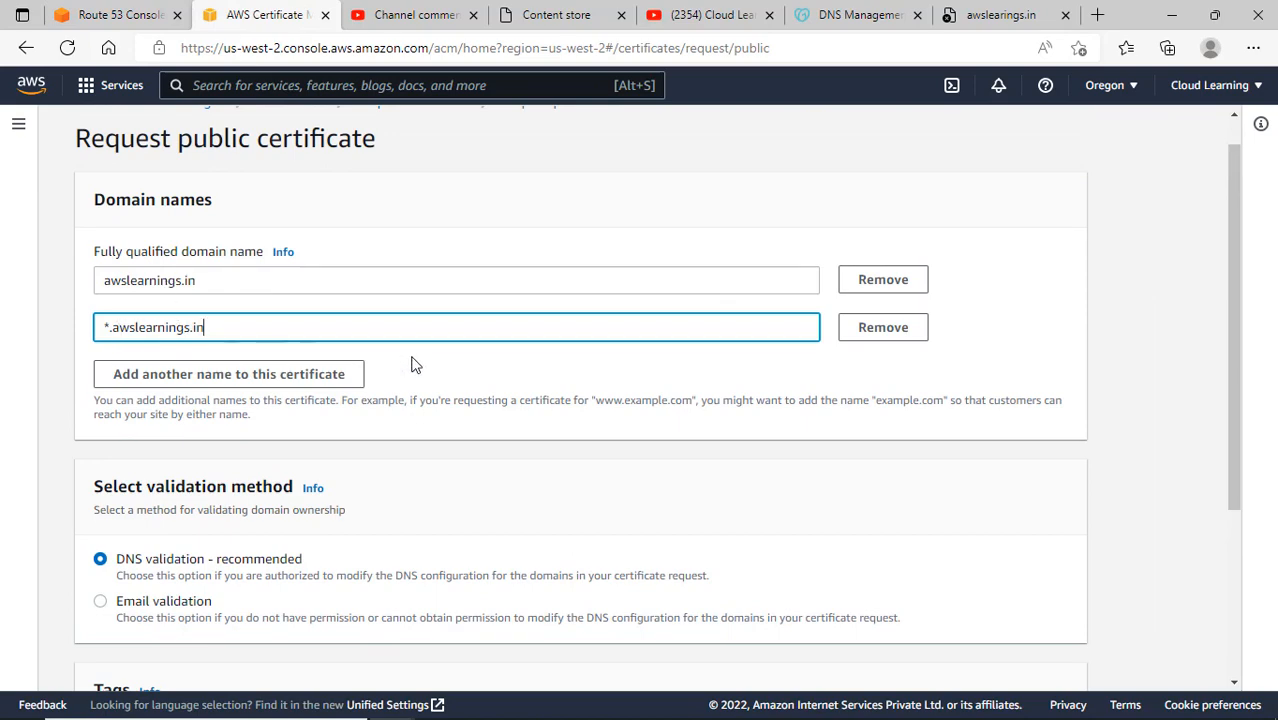
{"action": "scroll", "coordinate": [440, 355], "scroll_direction": "down", "scroll_amount": 3}
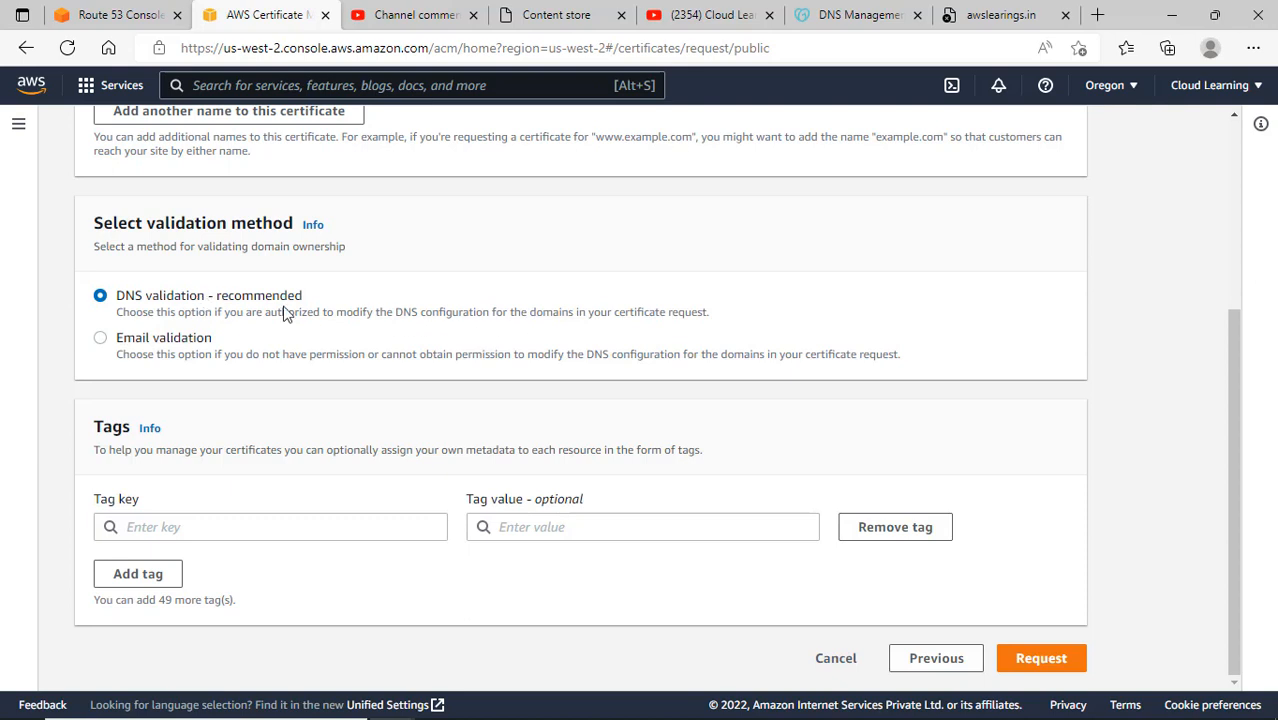
{"action": "left_click", "coordinate": [1031, 667]}
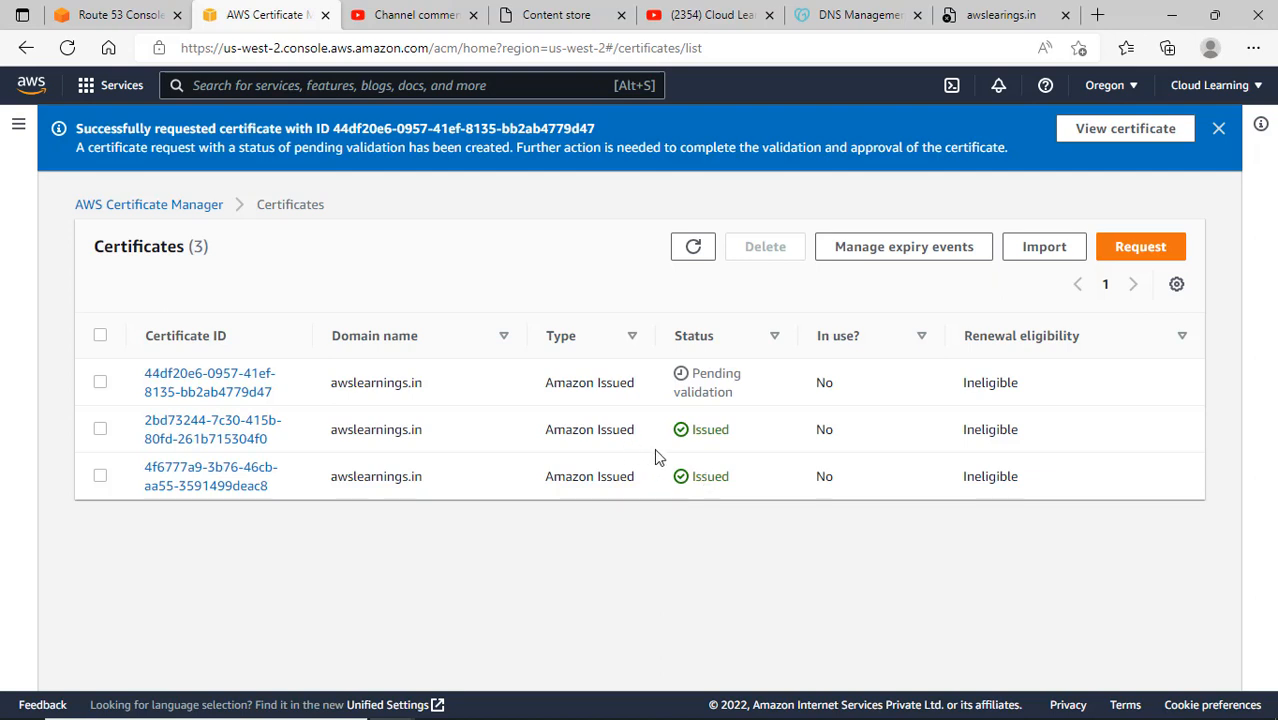
Permanently delete the two older issued awslearnings.in certificates, confirming with the word delete
{"action": "left_click", "coordinate": [100, 428]}
{"action": "left_click", "coordinate": [100, 477]}
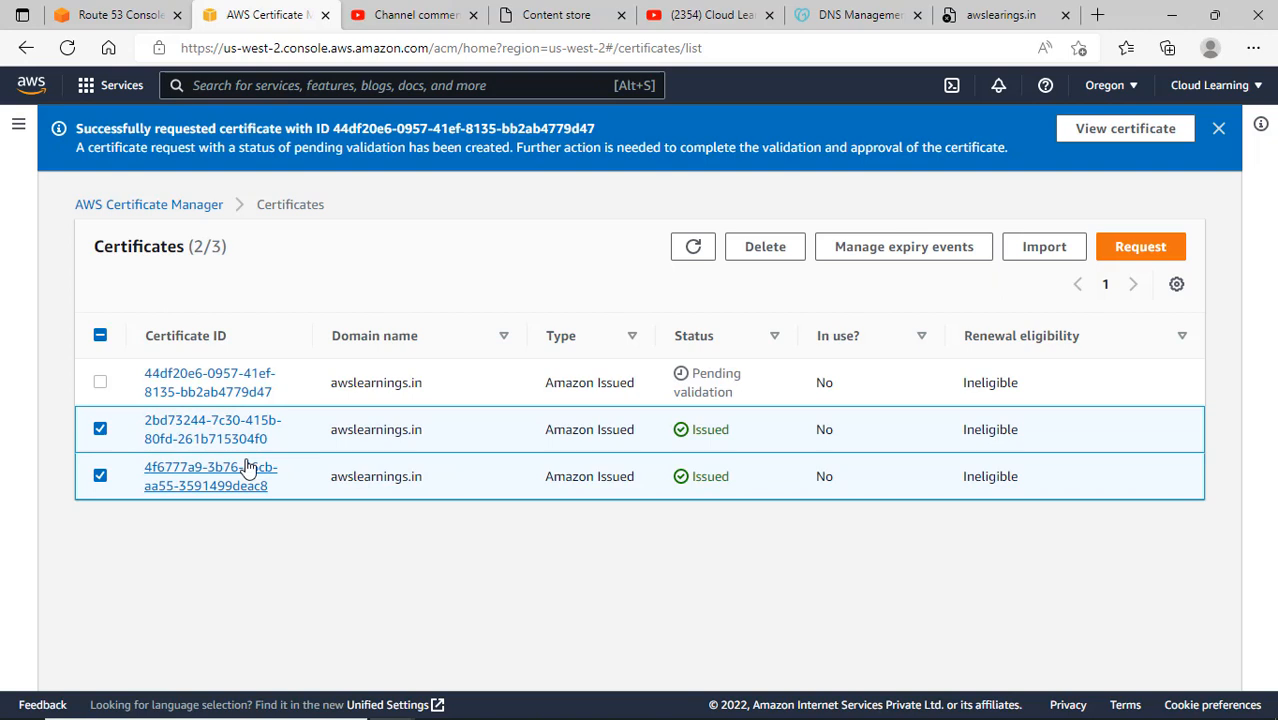
{"action": "left_click", "coordinate": [766, 251]}
{"action": "left_click", "coordinate": [491, 319]}
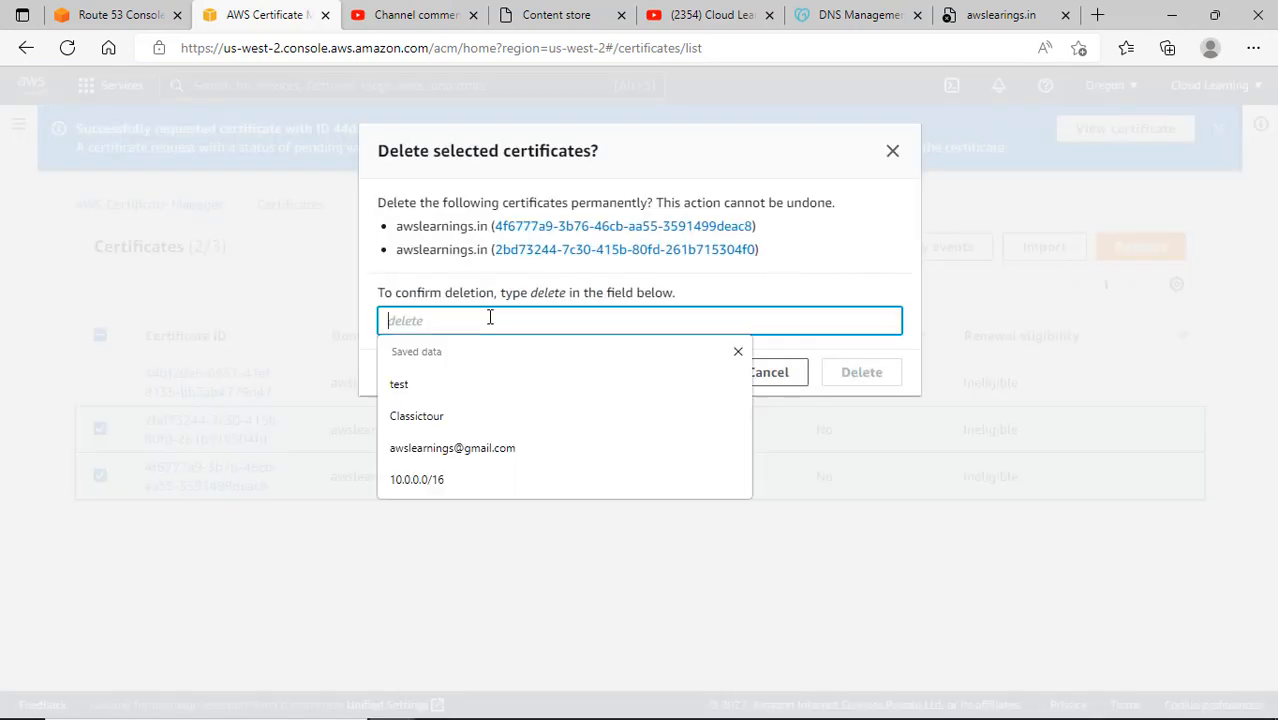
{"action": "type", "text": "del"}
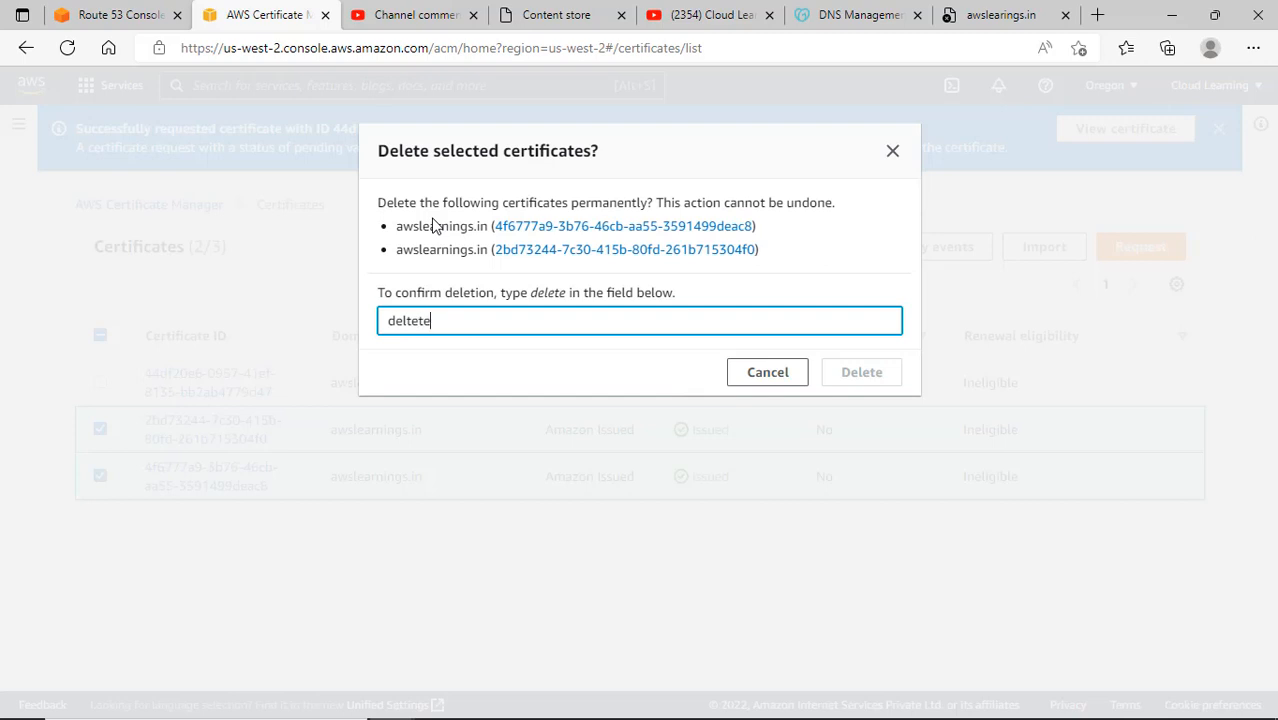
{"action": "type", "text": "ete"}
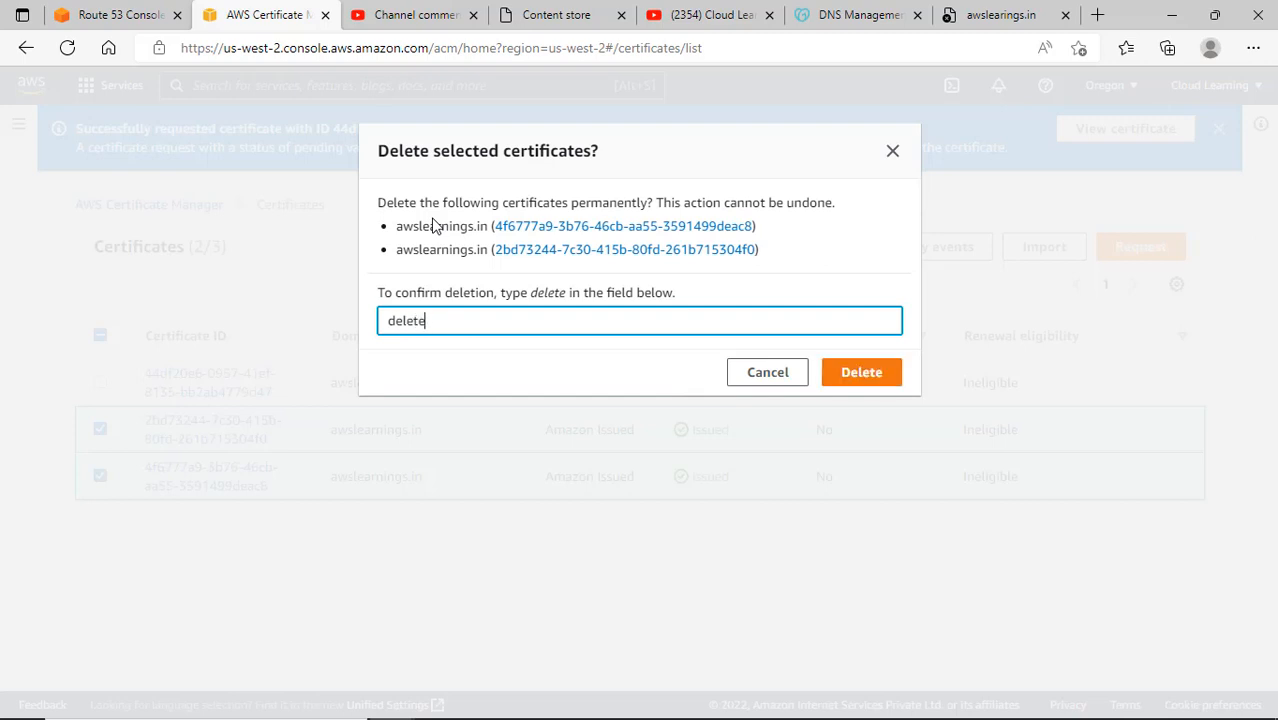
{"action": "left_click", "coordinate": [869, 386]}
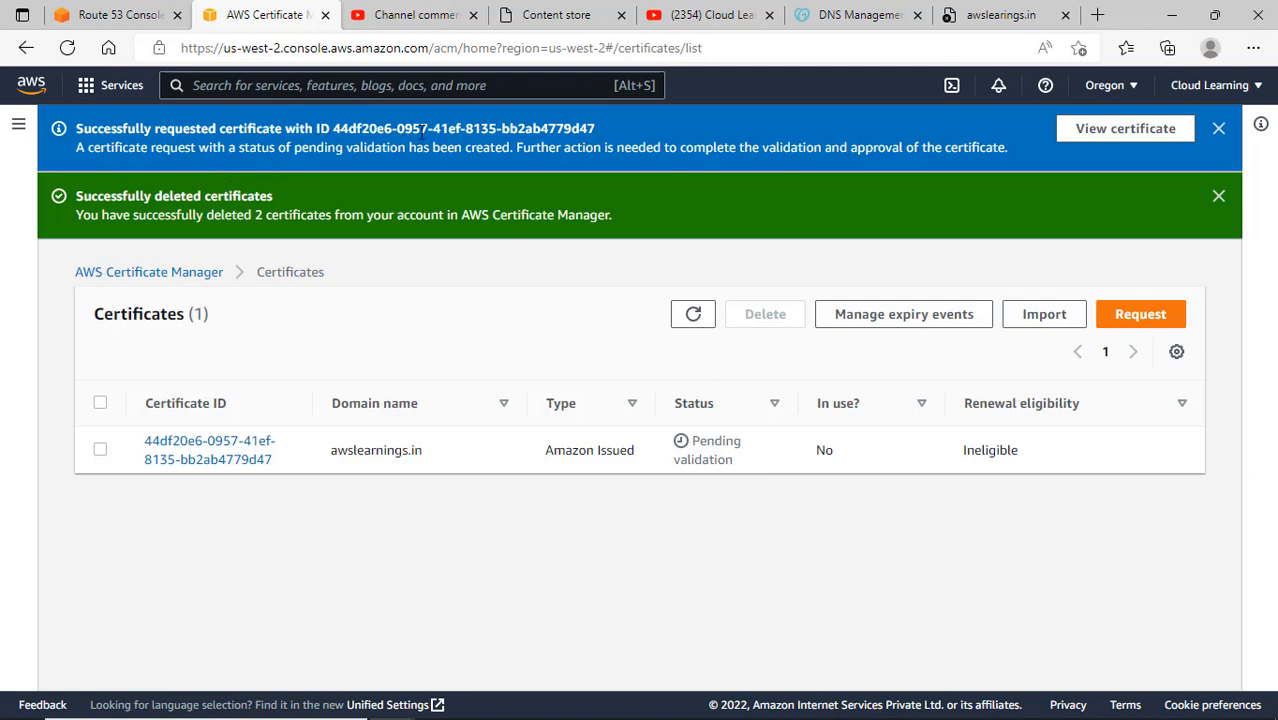
Open the newly requested awslearnings.in certificate and examine the CNAME validation details of its domains
{"action": "left_click", "coordinate": [1123, 135]}
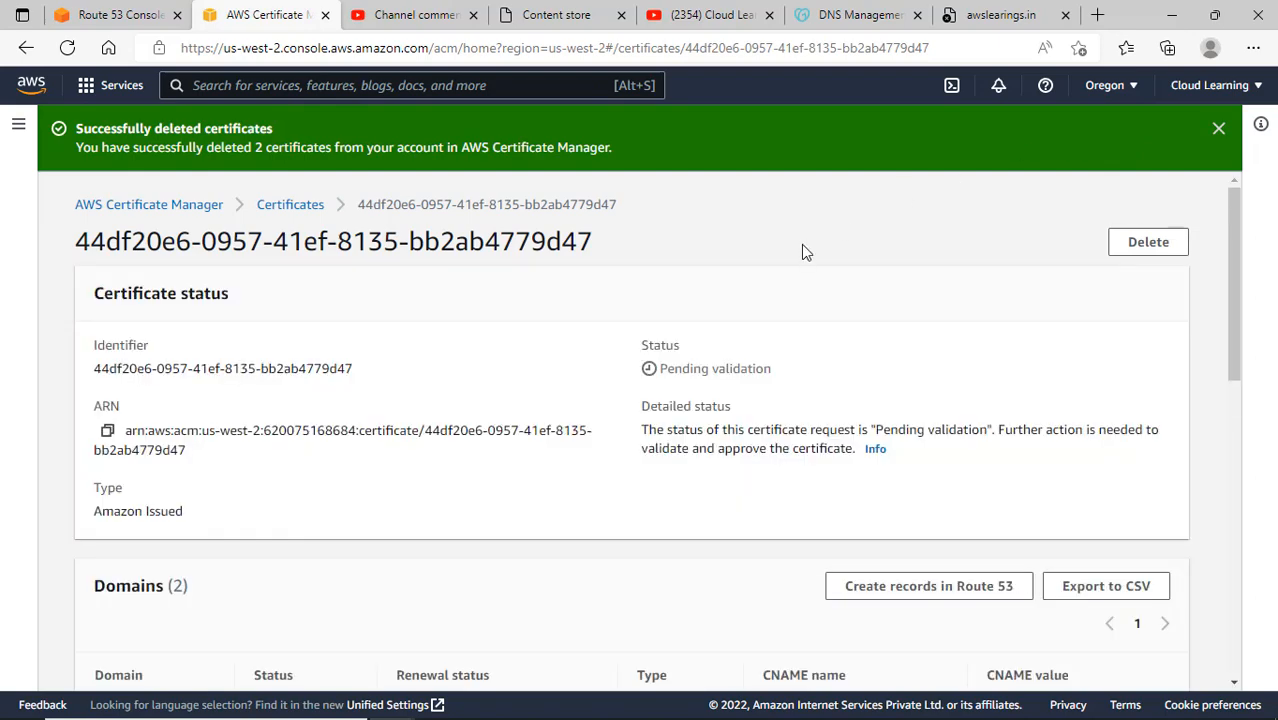
{"action": "scroll", "coordinate": [801, 250], "scroll_direction": "down", "scroll_amount": 2}
{"action": "scroll", "coordinate": [391, 297], "scroll_direction": "up", "scroll_amount": 1}
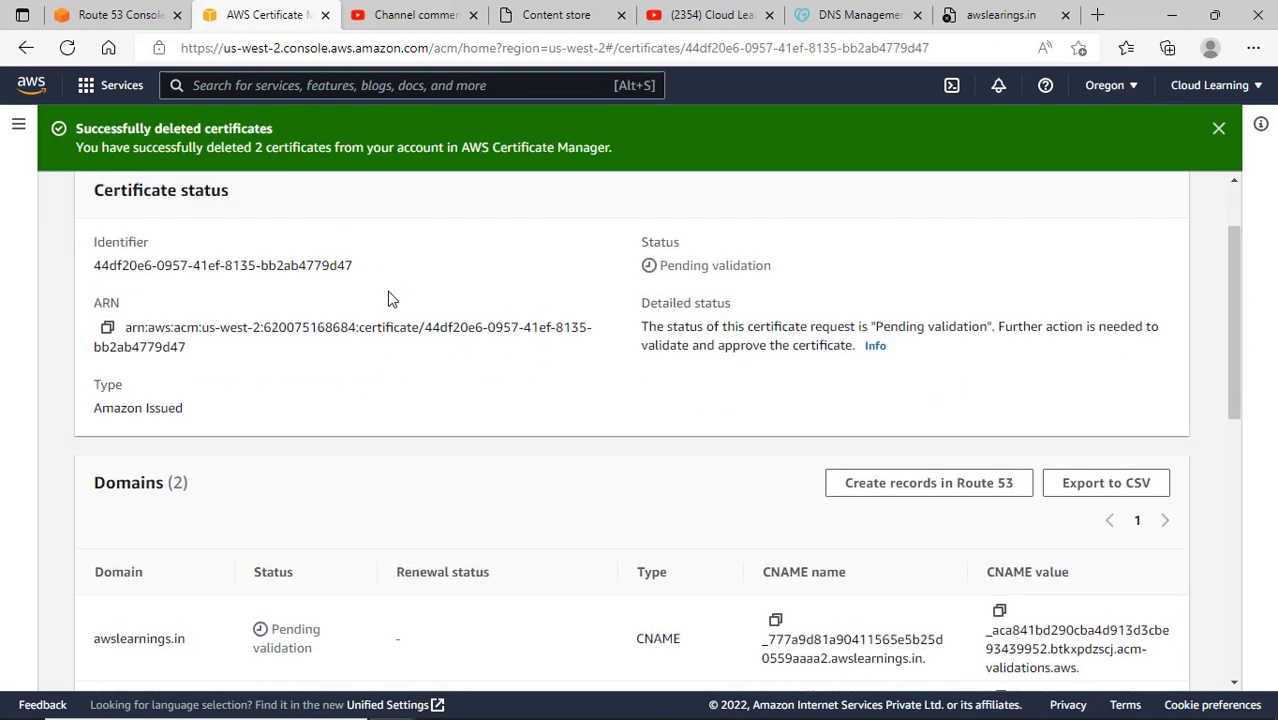
{"action": "scroll", "coordinate": [691, 377], "scroll_direction": "down", "scroll_amount": 2}
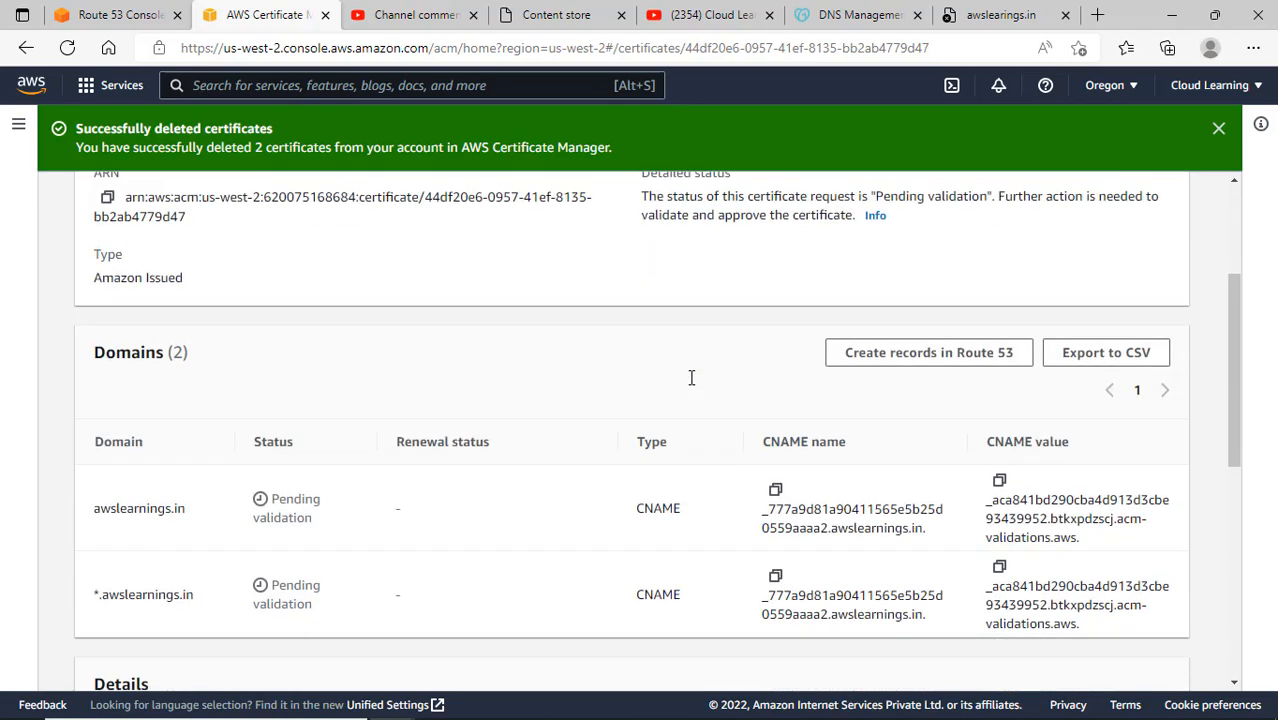
{"action": "scroll", "coordinate": [691, 385], "scroll_direction": "down", "scroll_amount": 2}
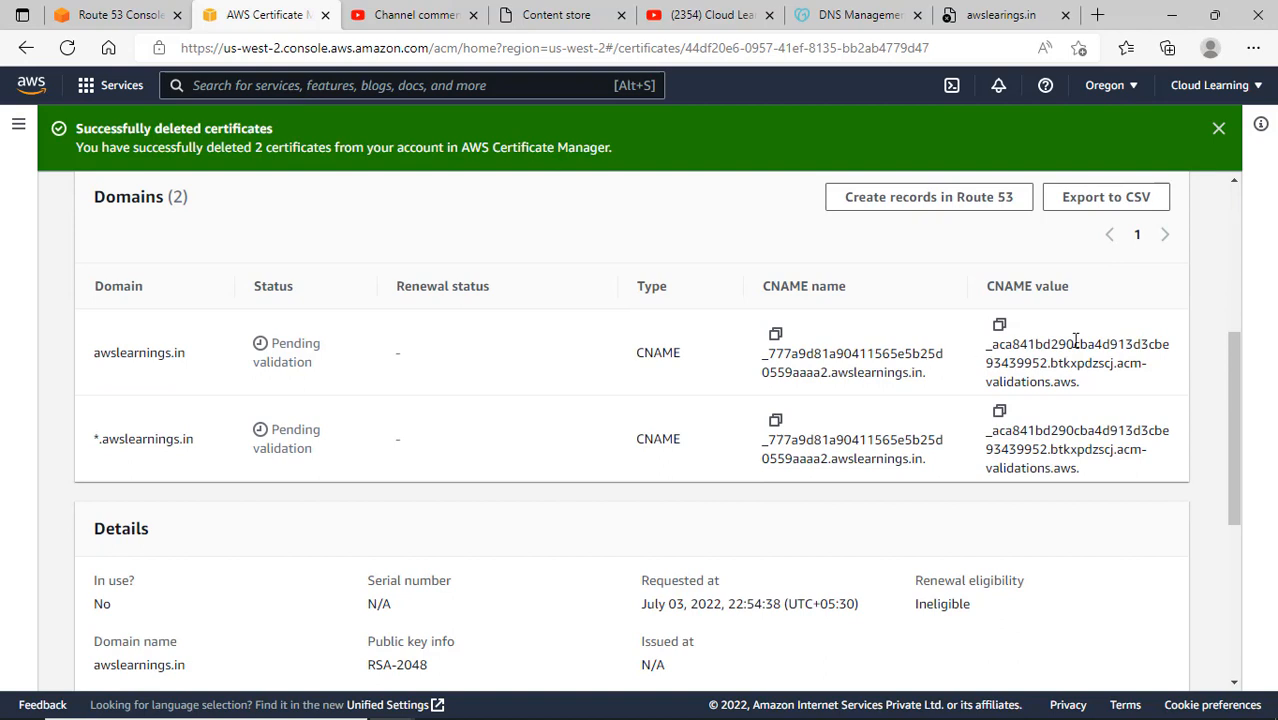
Start a new CNAME record in the Route 53 hosted zone, using the copied awslearnings.in validation CNAME name as its record name
{"action": "left_click", "coordinate": [775, 334]}
{"action": "left_click", "coordinate": [97, 10]}
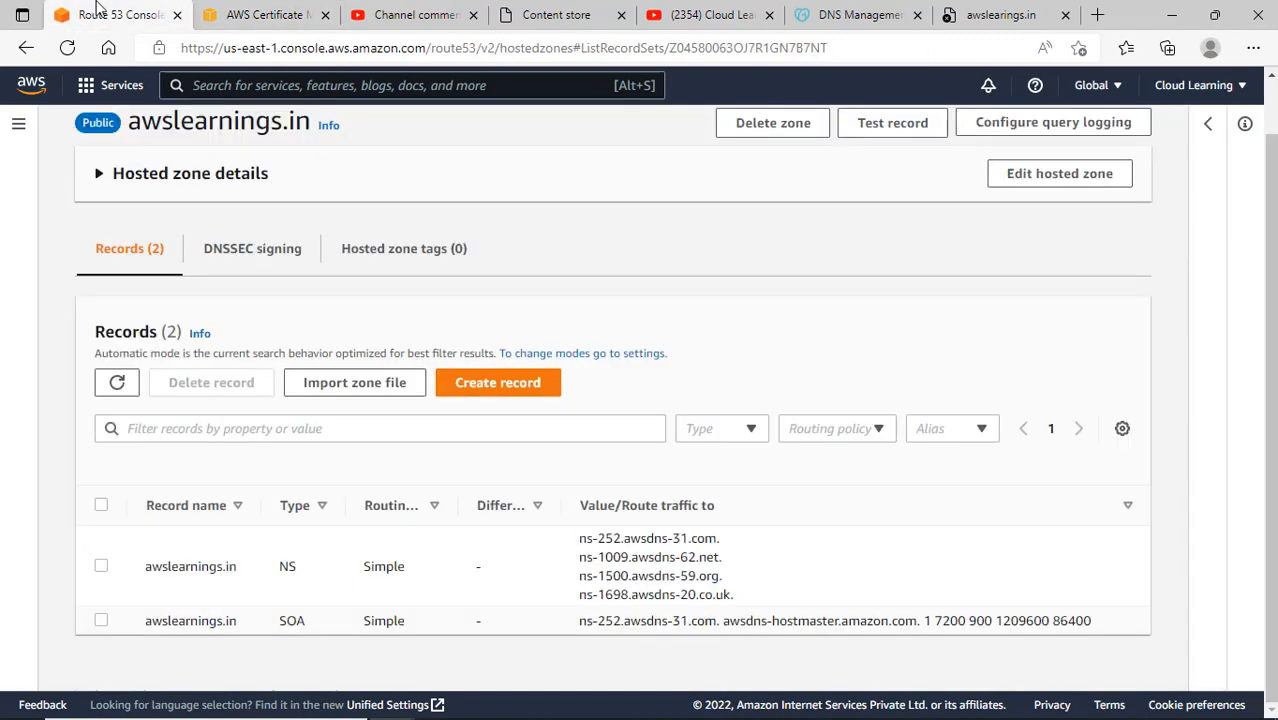
{"action": "scroll", "coordinate": [702, 253], "scroll_direction": "up", "scroll_amount": 1}
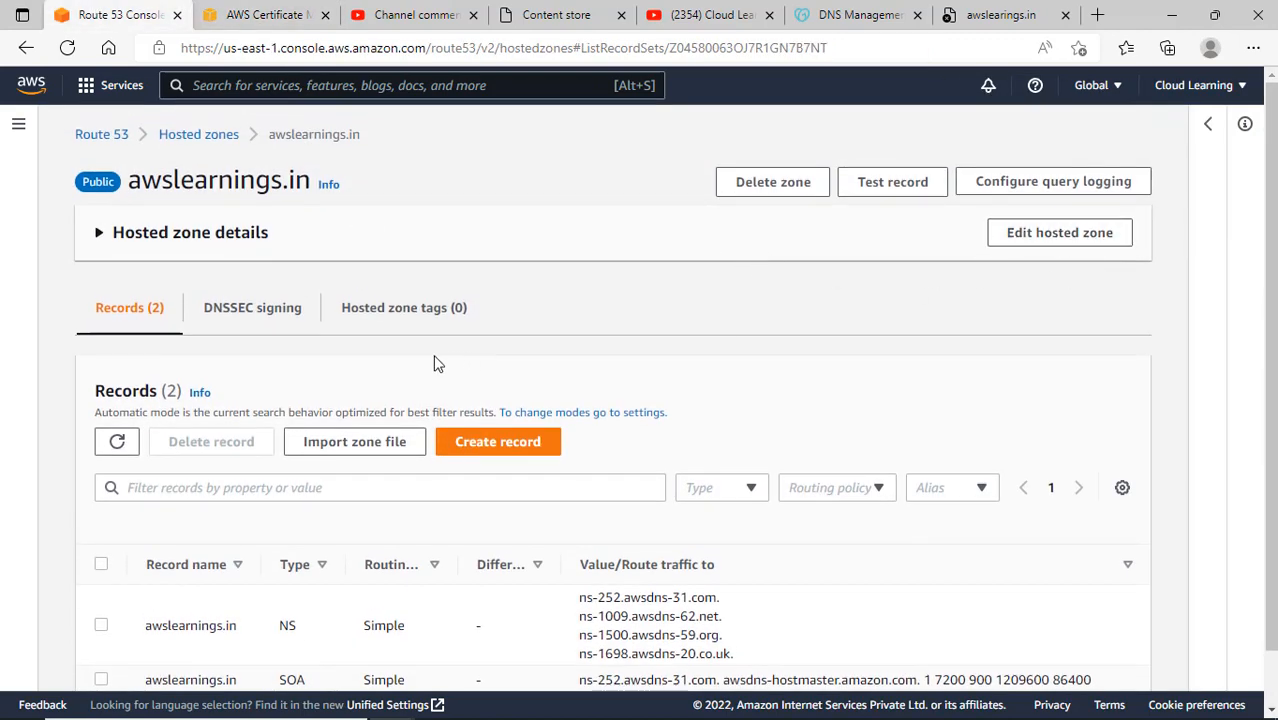
{"action": "left_click", "coordinate": [507, 442]}
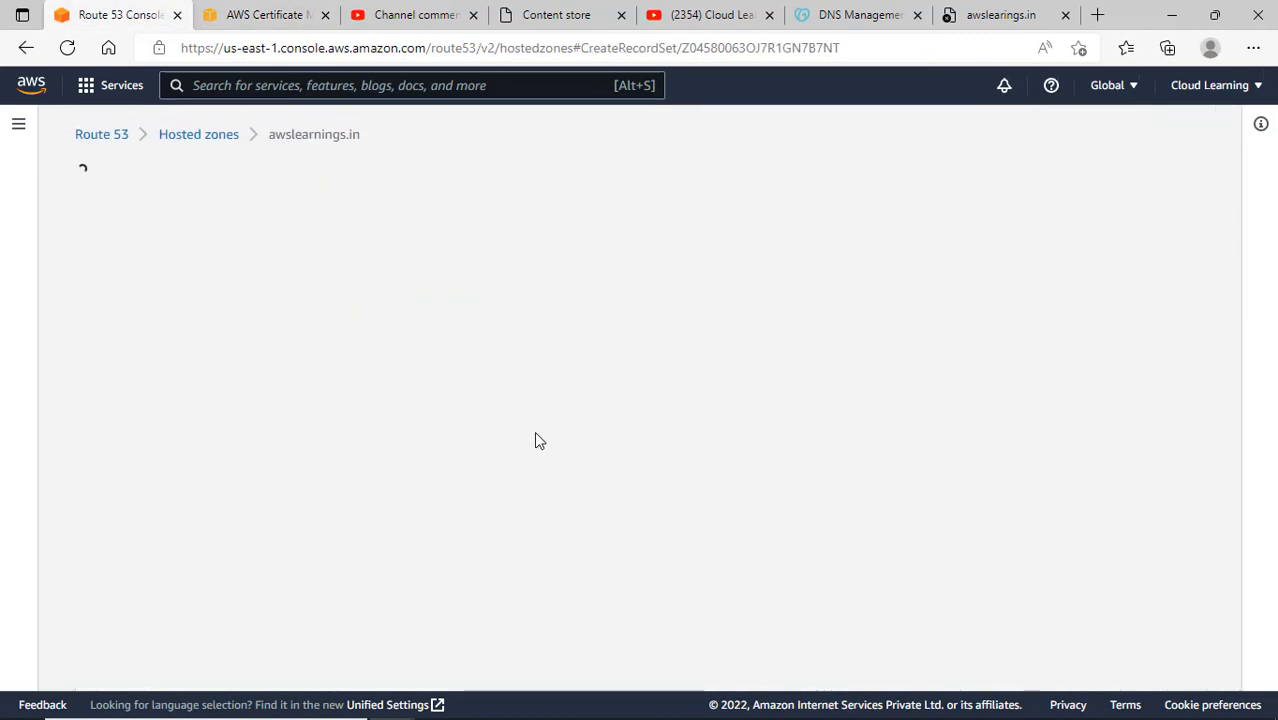
{"action": "scroll", "coordinate": [535, 420], "scroll_direction": "down", "scroll_amount": 2}
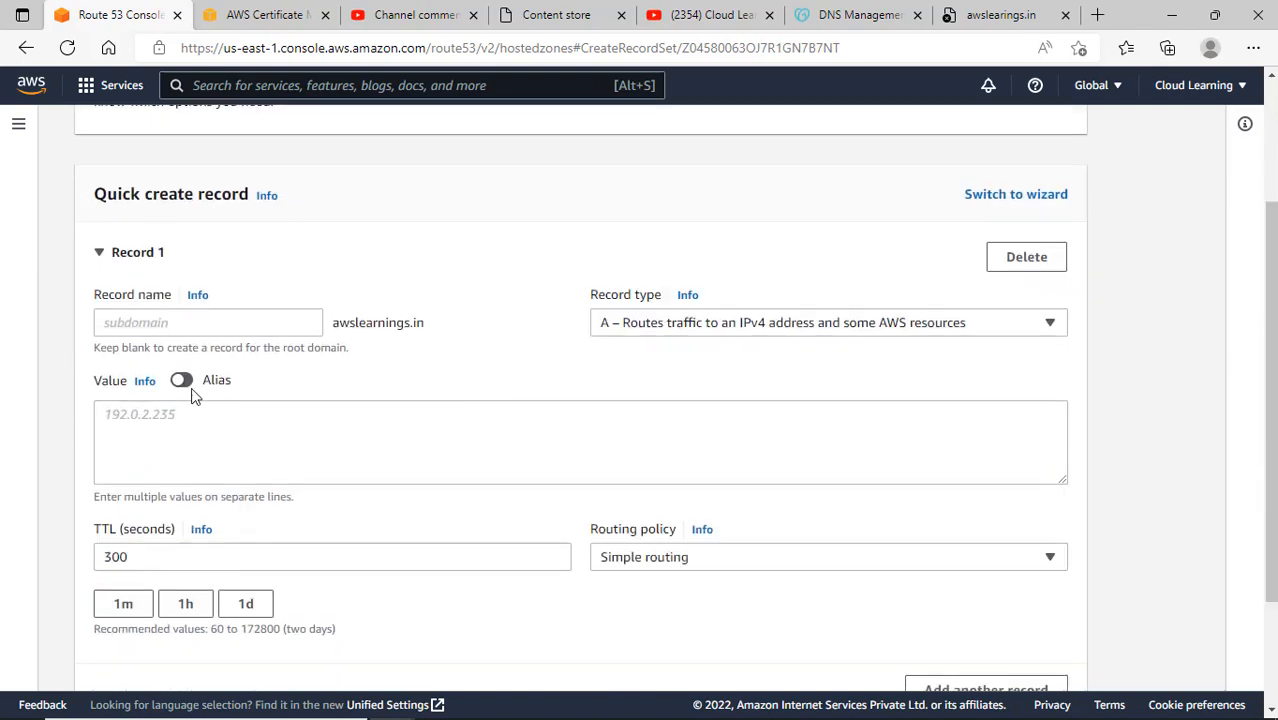
{"action": "left_click", "coordinate": [619, 330]}
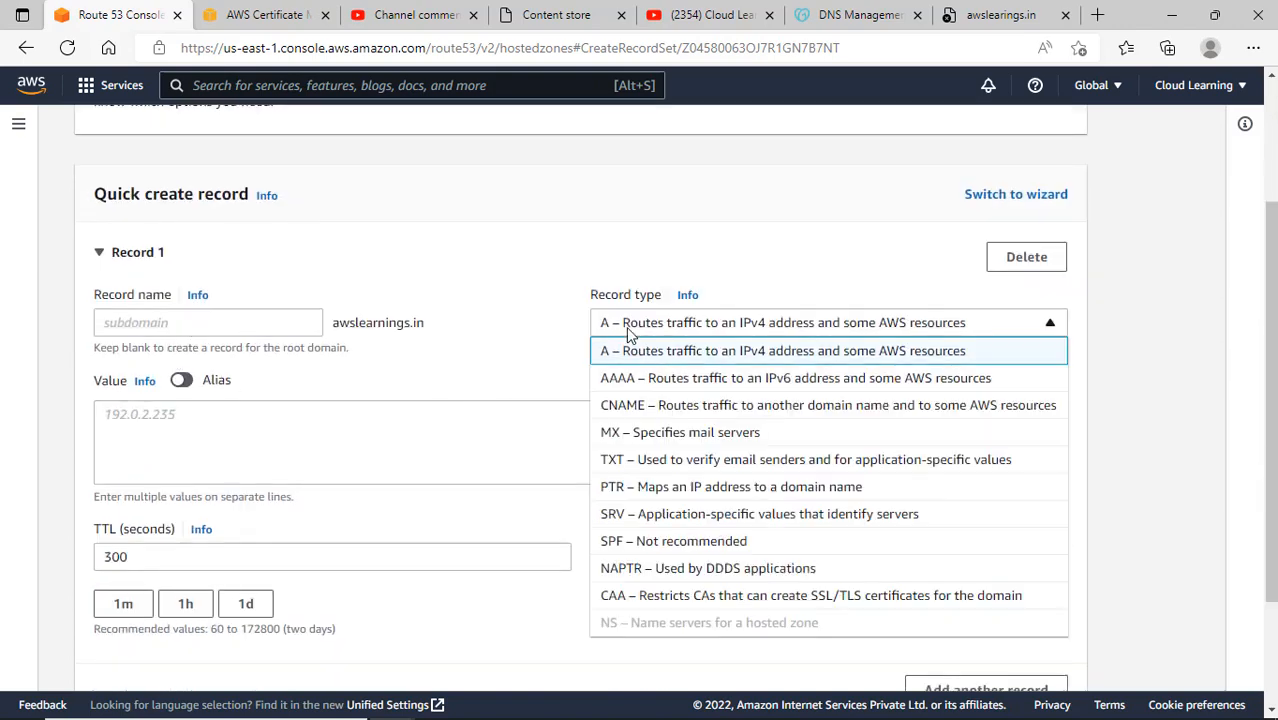
{"action": "left_click", "coordinate": [656, 408]}
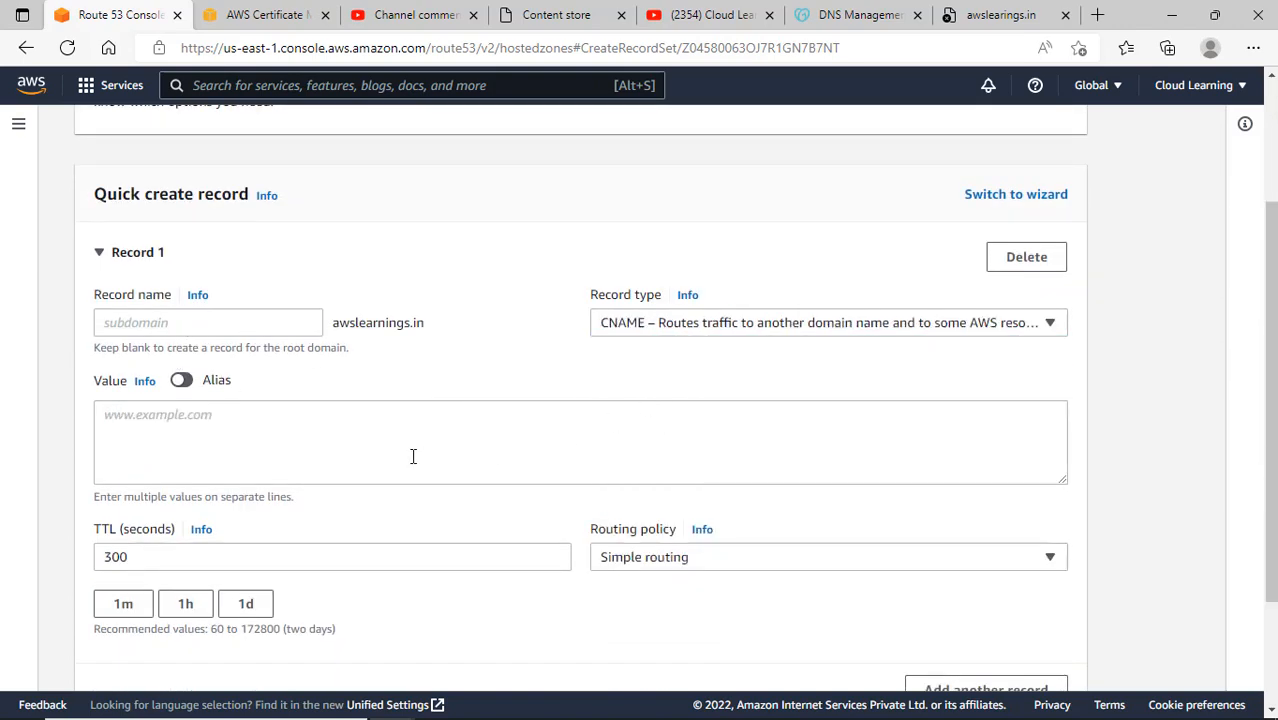
{"action": "left_click", "coordinate": [155, 324]}
{"action": "key", "text": "ctrl+v"}
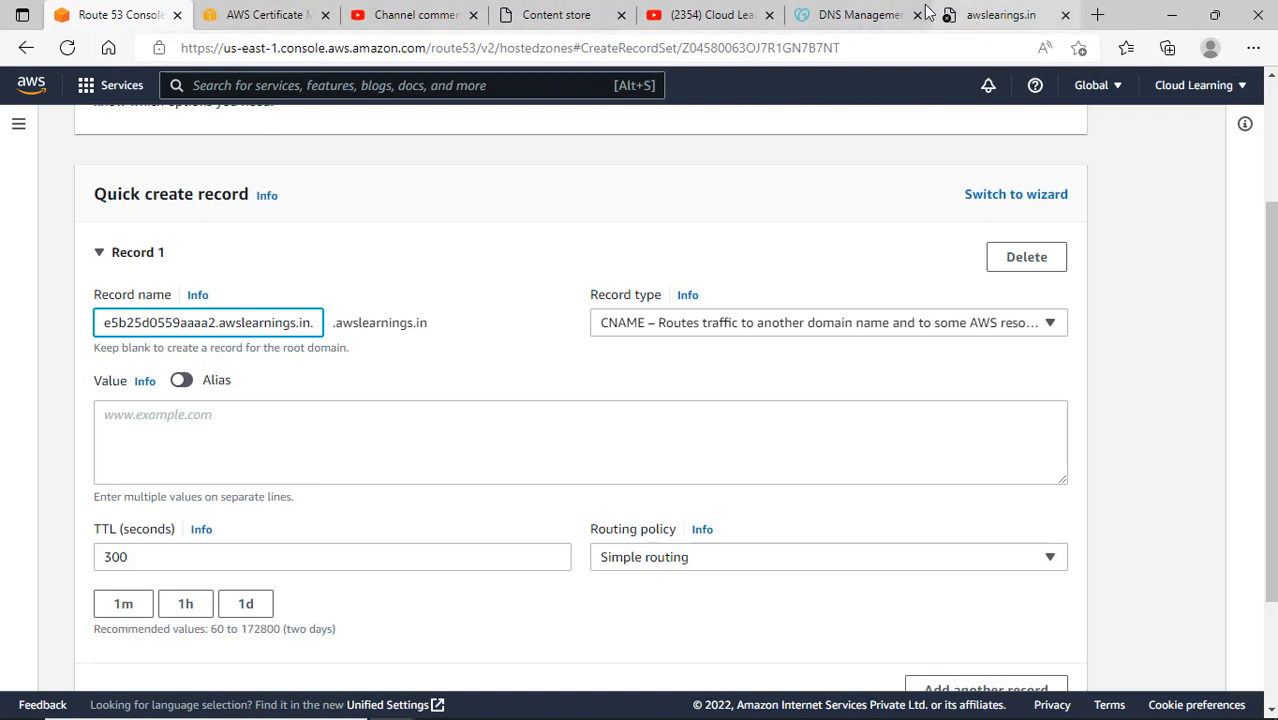
Copy the awslearnings.in CNAME value from the certificate into the new Route 53 record's value
{"action": "left_click", "coordinate": [277, 24]}
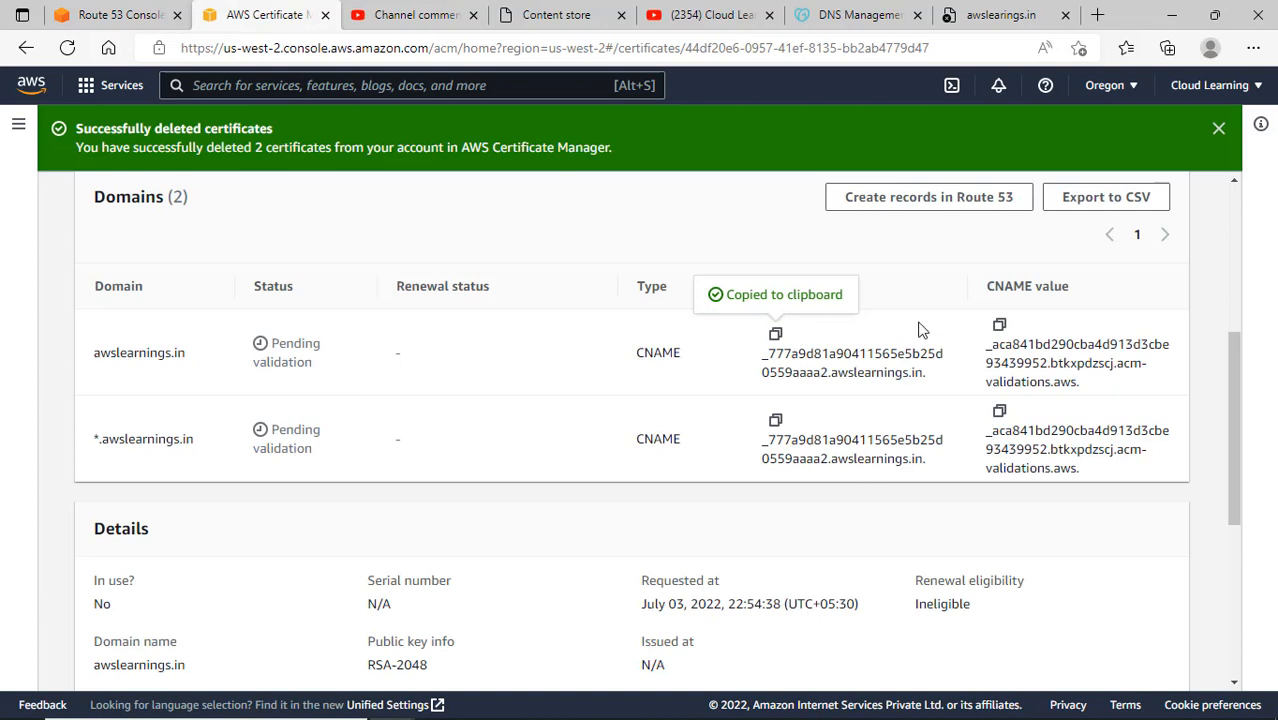
{"action": "left_click", "coordinate": [999, 328]}
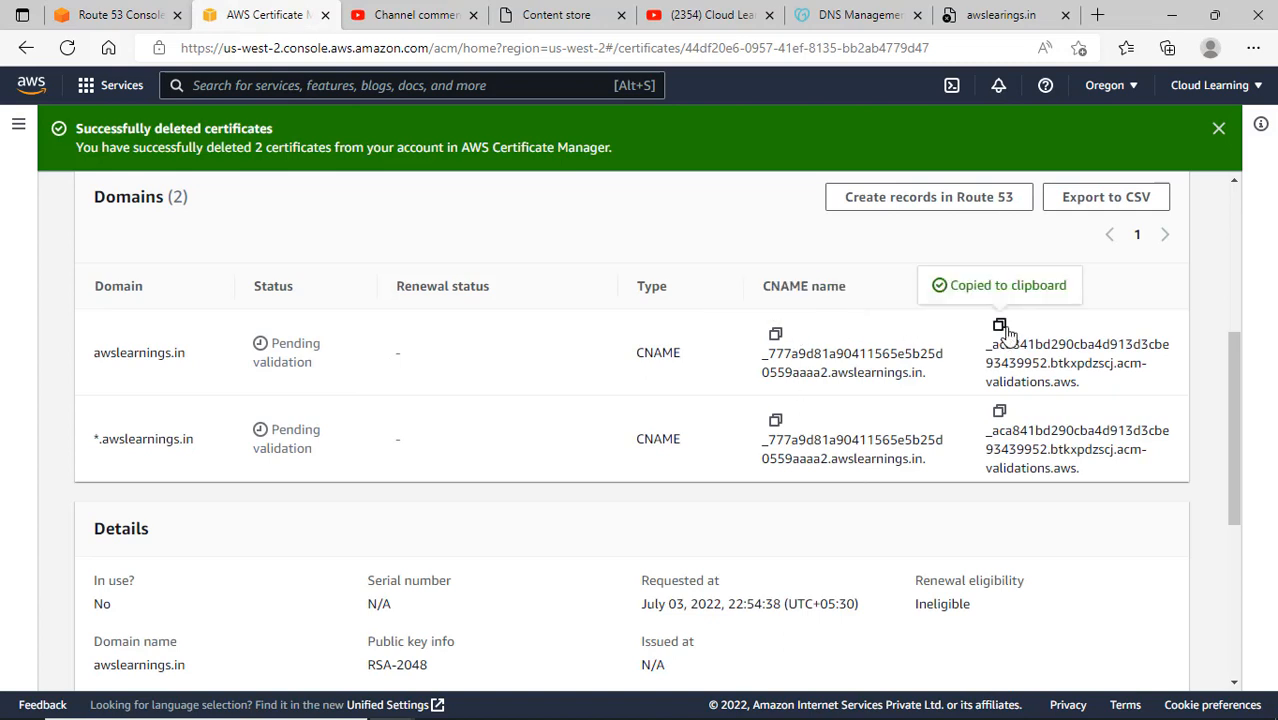
{"action": "left_click", "coordinate": [155, 14]}
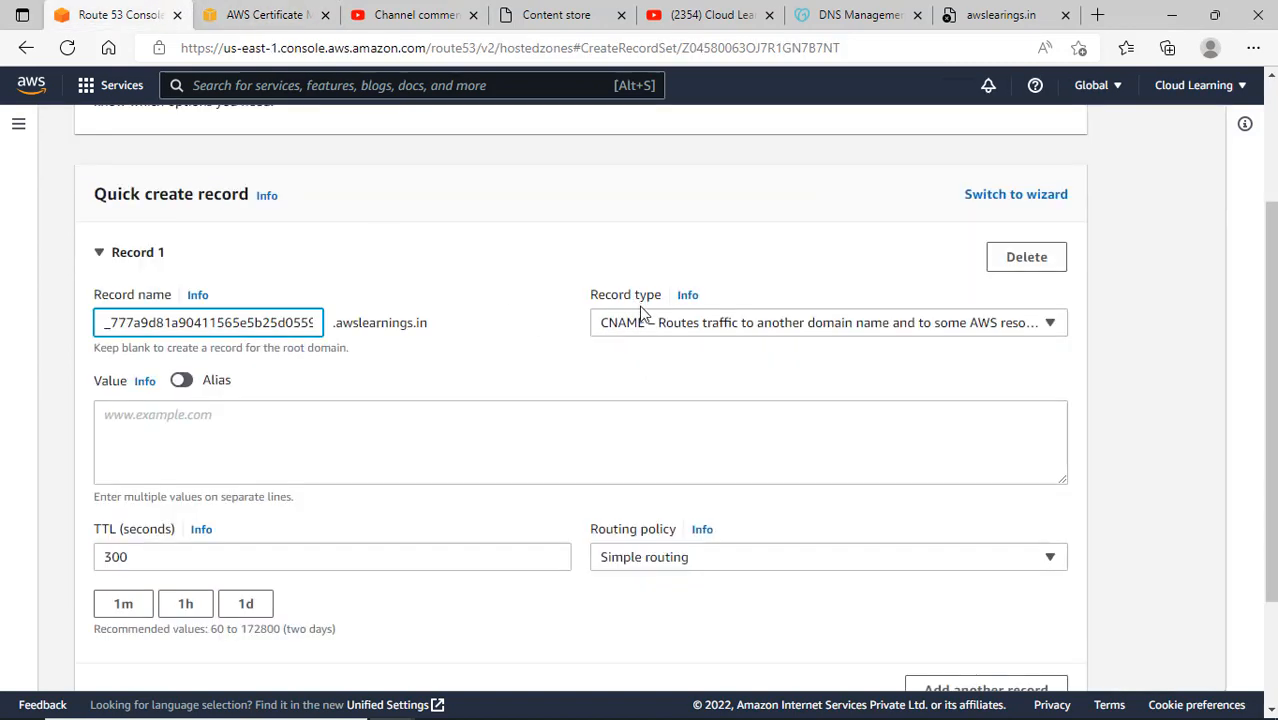
{"action": "left_click", "coordinate": [310, 434]}
{"action": "key", "text": "ctrl+v"}
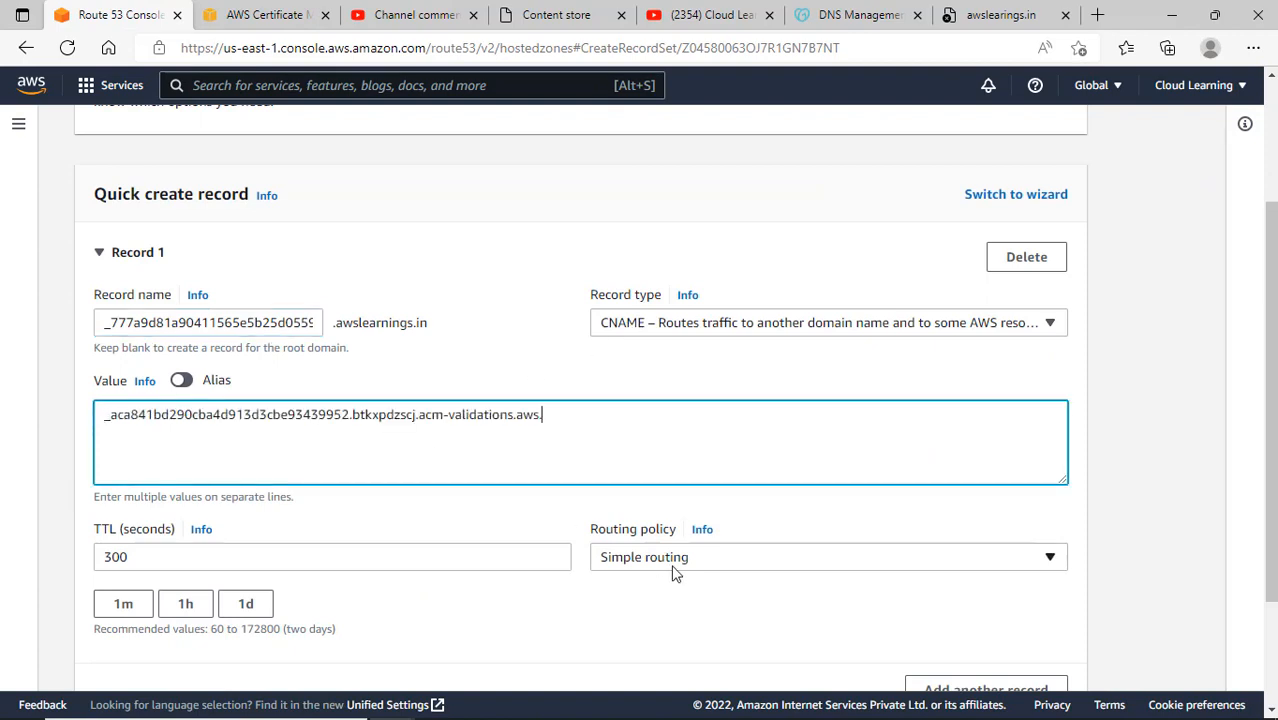
Set the new record's TTL to 60 seconds and discard the record without creating it
{"action": "double_click", "coordinate": [165, 557]}
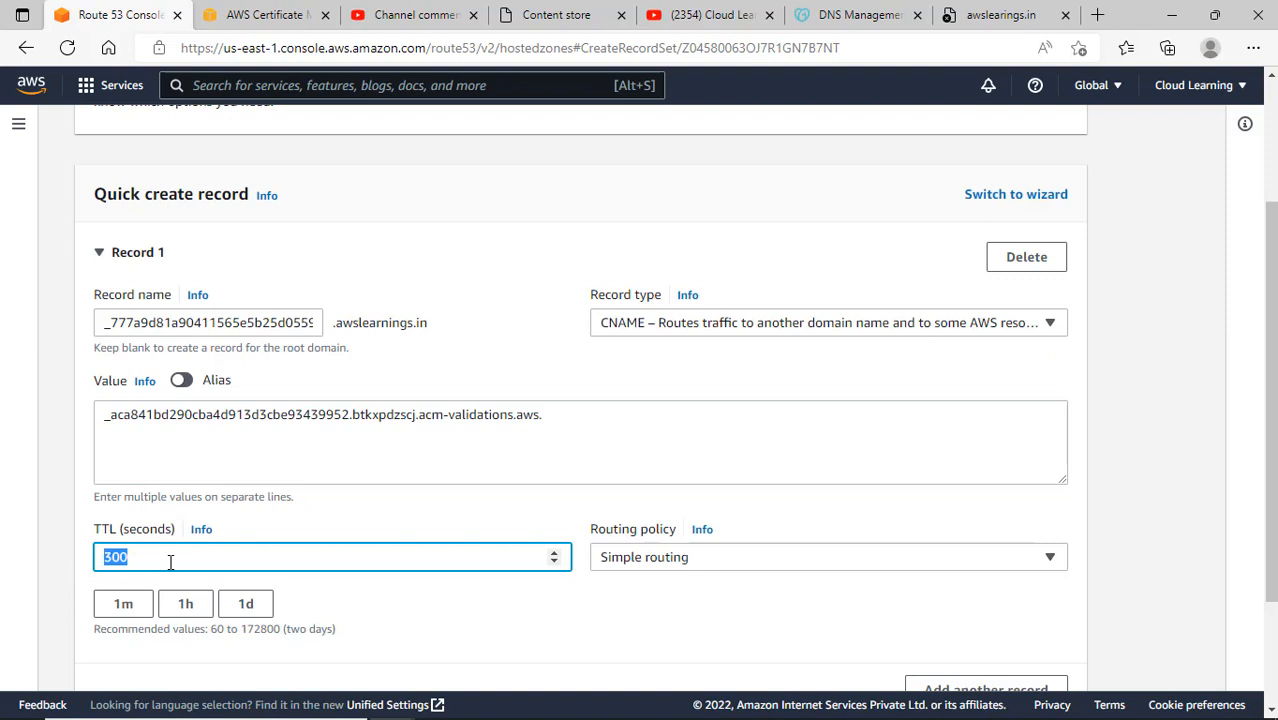
{"action": "left_click", "coordinate": [120, 604]}
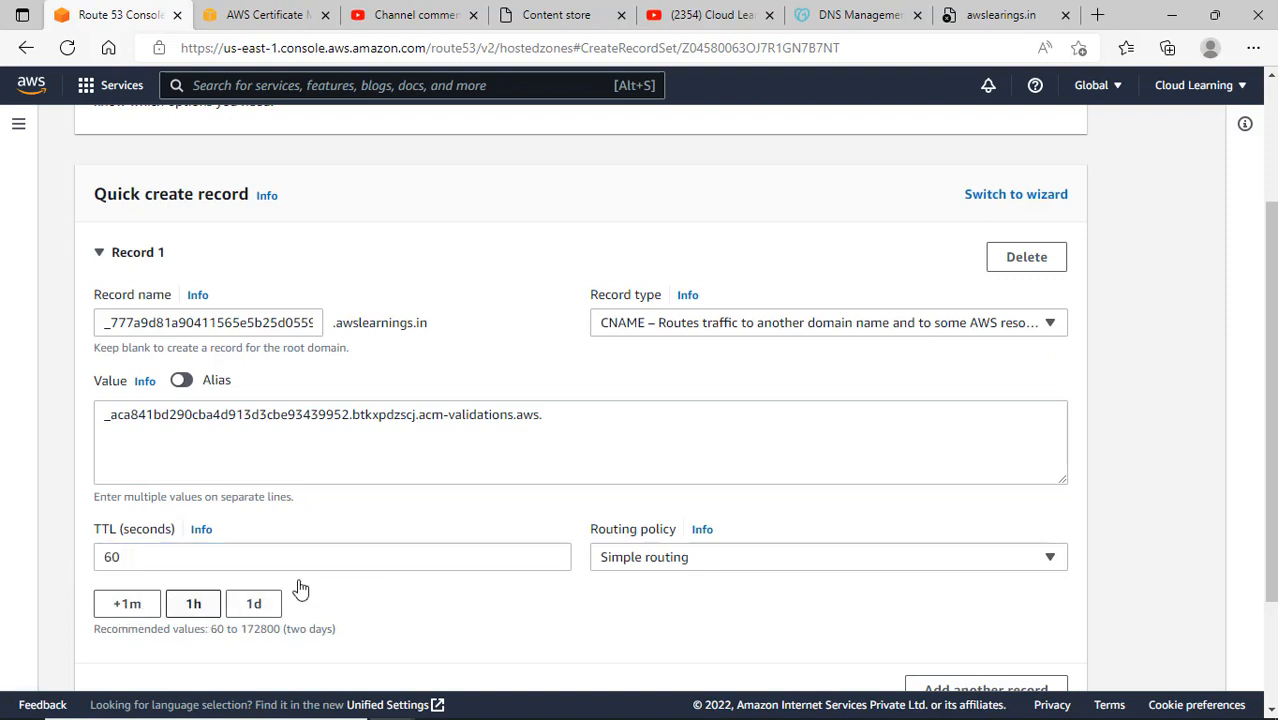
{"action": "scroll", "coordinate": [534, 556], "scroll_direction": "down", "scroll_amount": 3}
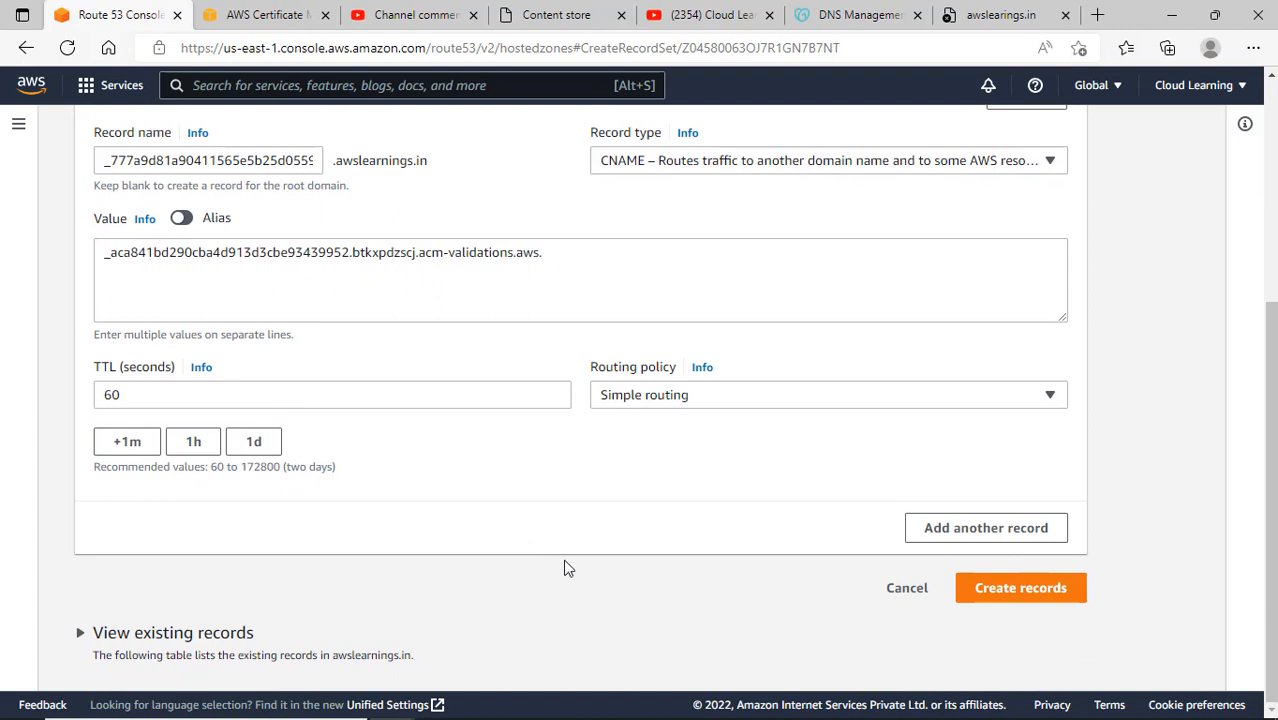
{"action": "left_click", "coordinate": [927, 602]}
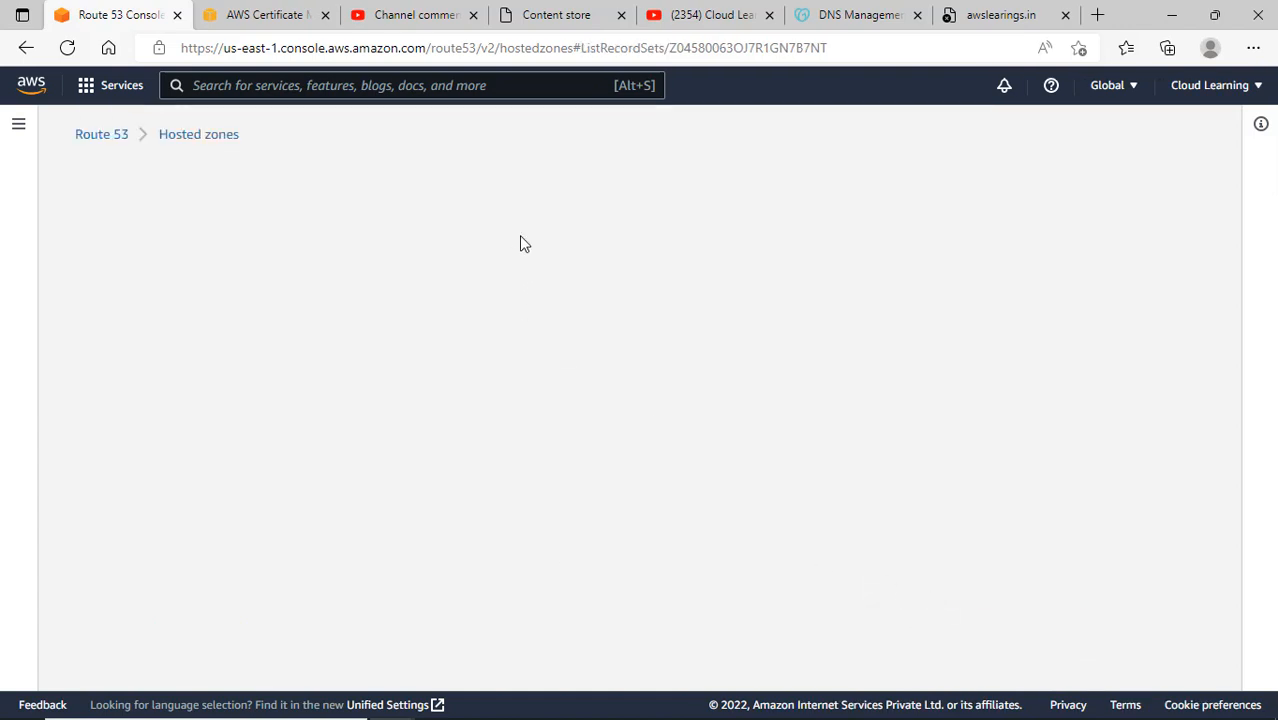
Return to the certificate and create its Route 53 validation records for both awslearnings.in and *.awslearnings.in
{"action": "left_click", "coordinate": [309, 24]}
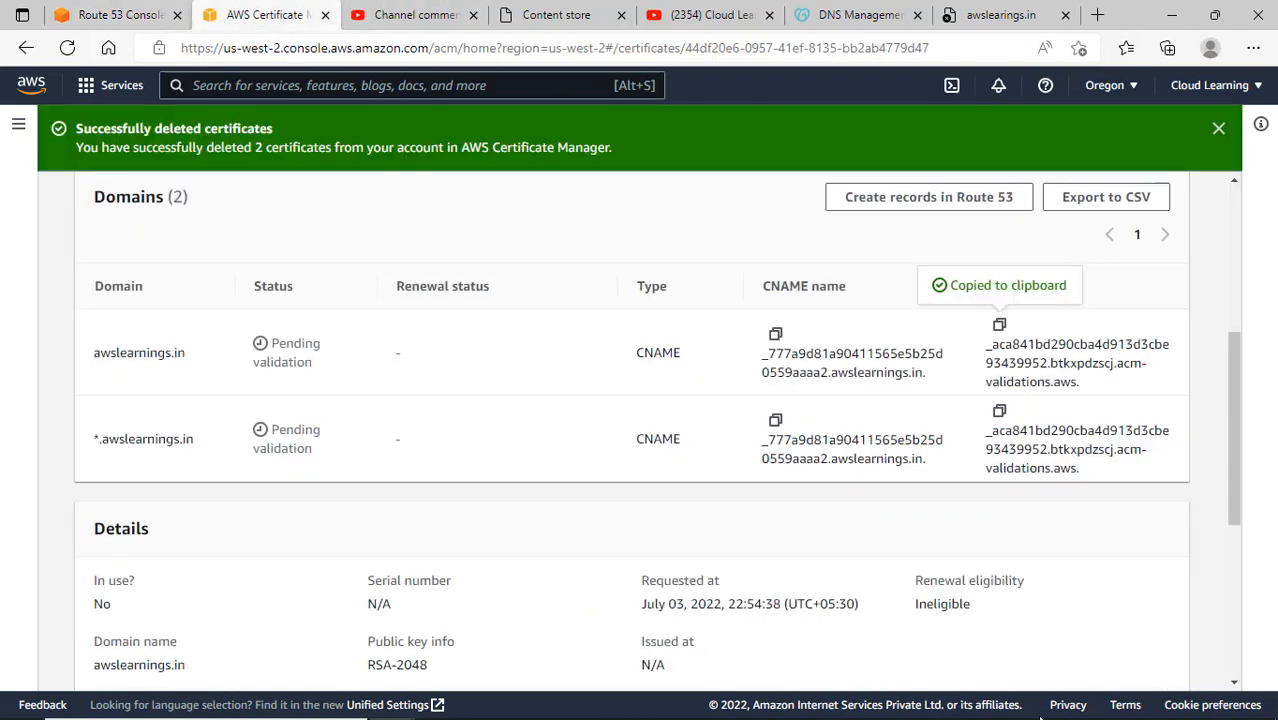
{"action": "scroll", "coordinate": [1005, 391], "scroll_direction": "up", "scroll_amount": 4}
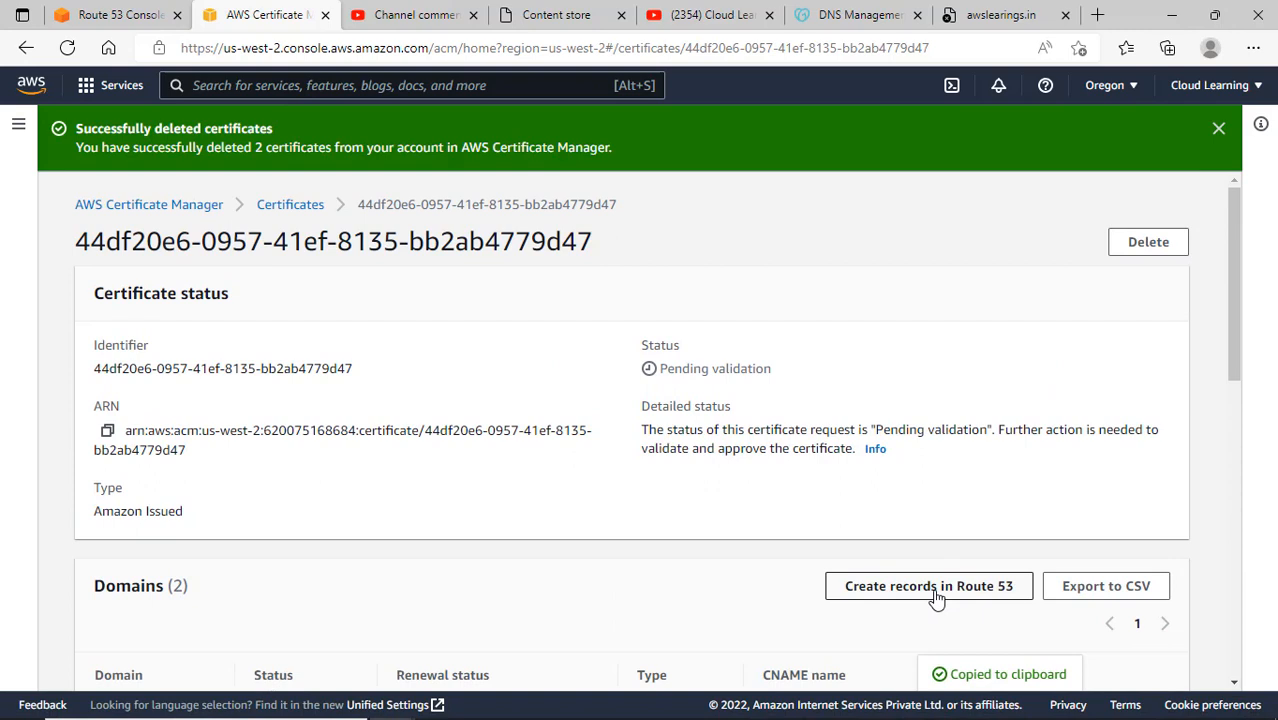
{"action": "left_click", "coordinate": [936, 597]}
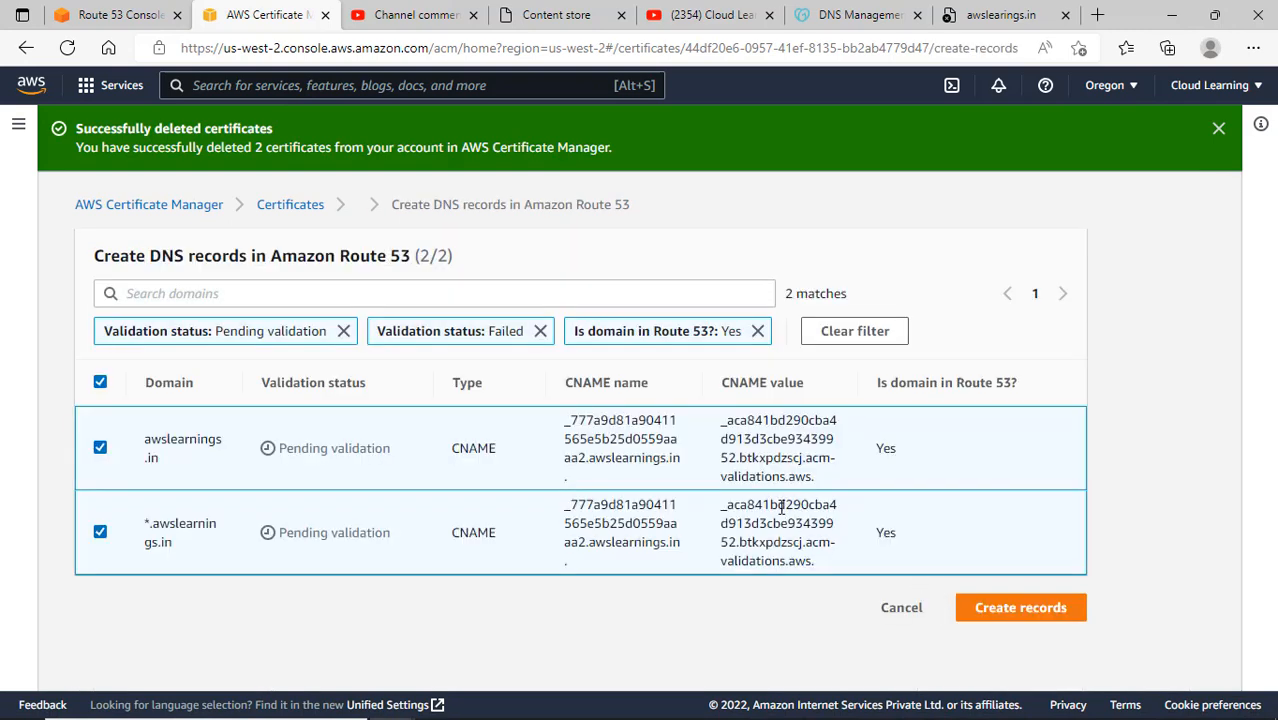
{"action": "left_click", "coordinate": [1010, 612]}
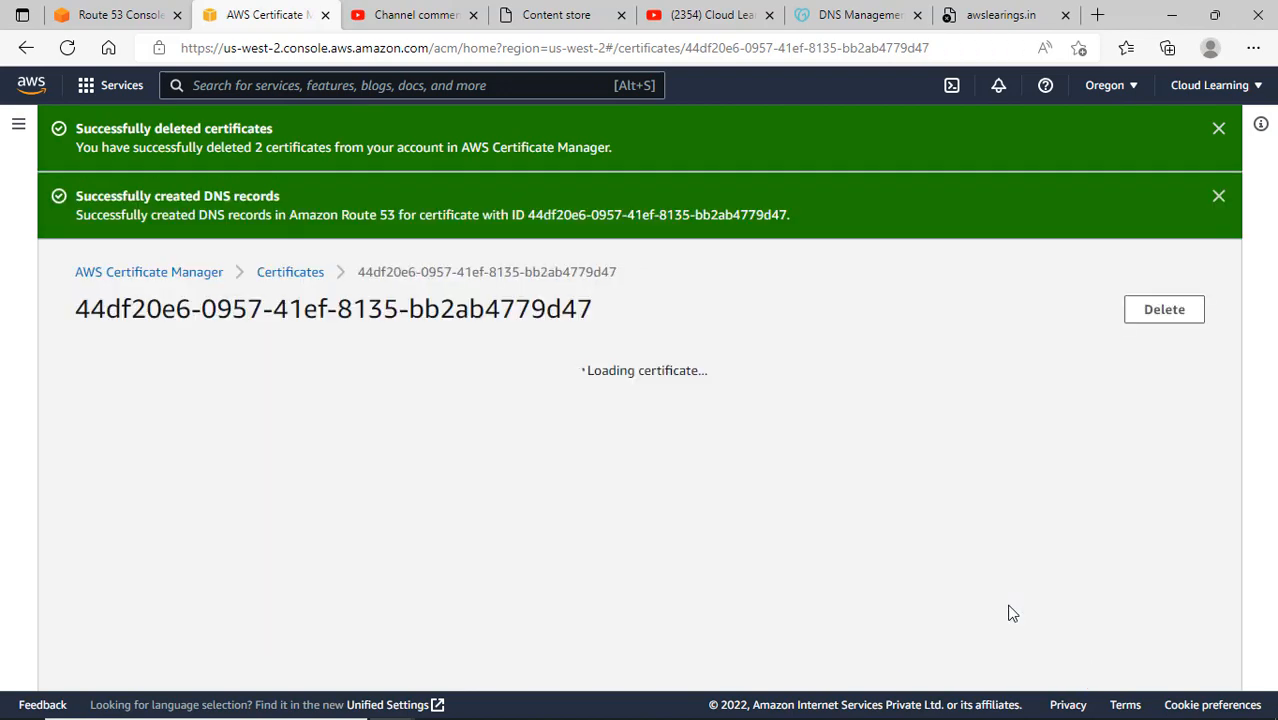
Review the certificate details, and refresh the awslearnings.in hosted zone's records in Route 53 to check for the validation CNAME
{"action": "scroll", "coordinate": [1010, 612], "scroll_direction": "down", "scroll_amount": 3}
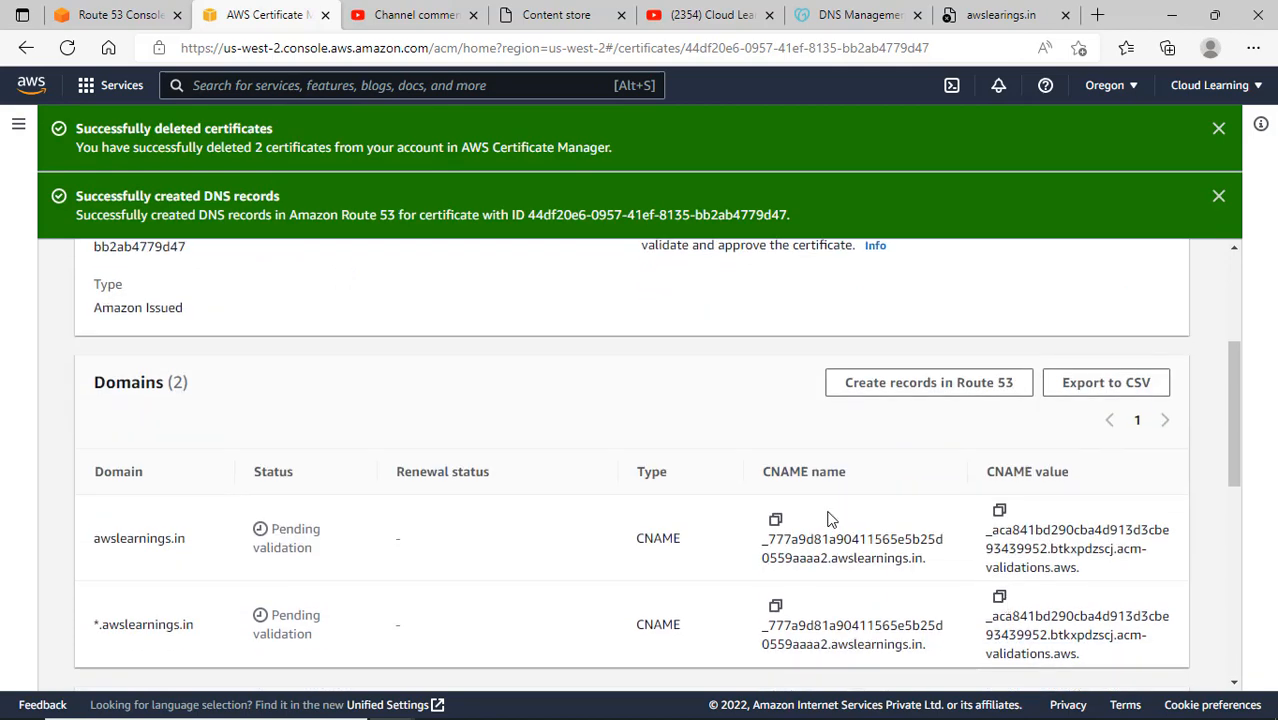
{"action": "scroll", "coordinate": [828, 518], "scroll_direction": "down", "scroll_amount": 2}
{"action": "scroll", "coordinate": [822, 508], "scroll_direction": "down", "scroll_amount": 2}
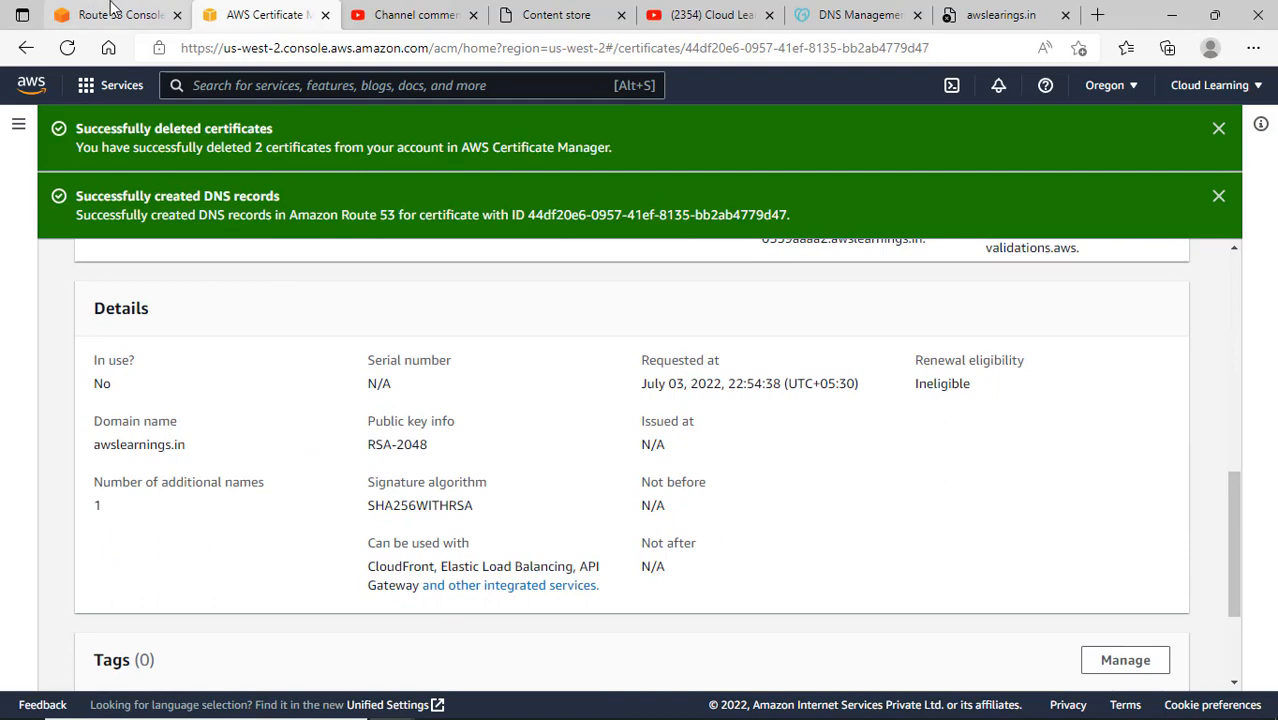
{"action": "left_click", "coordinate": [113, 14]}
{"action": "scroll", "coordinate": [267, 600], "scroll_direction": "down", "scroll_amount": 1}
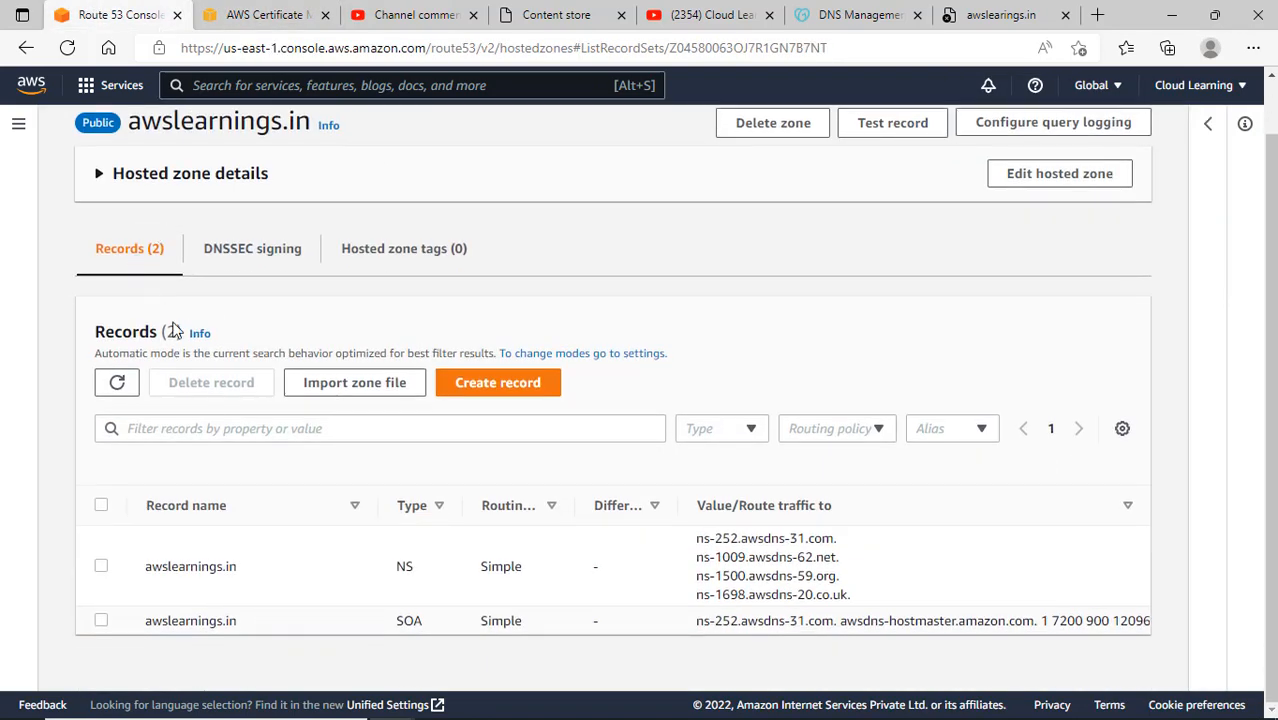
{"action": "left_click", "coordinate": [128, 388]}
{"action": "left_click", "coordinate": [135, 388]}
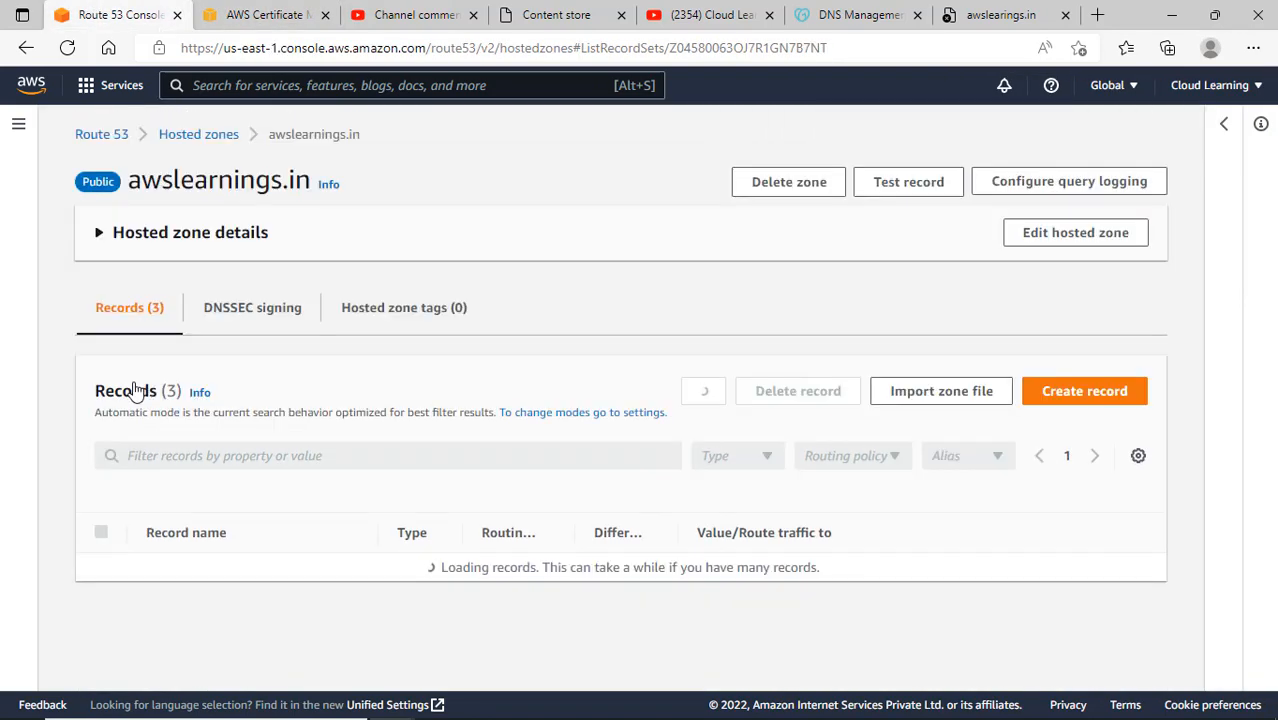
{"action": "scroll", "coordinate": [498, 476], "scroll_direction": "down", "scroll_amount": 1}
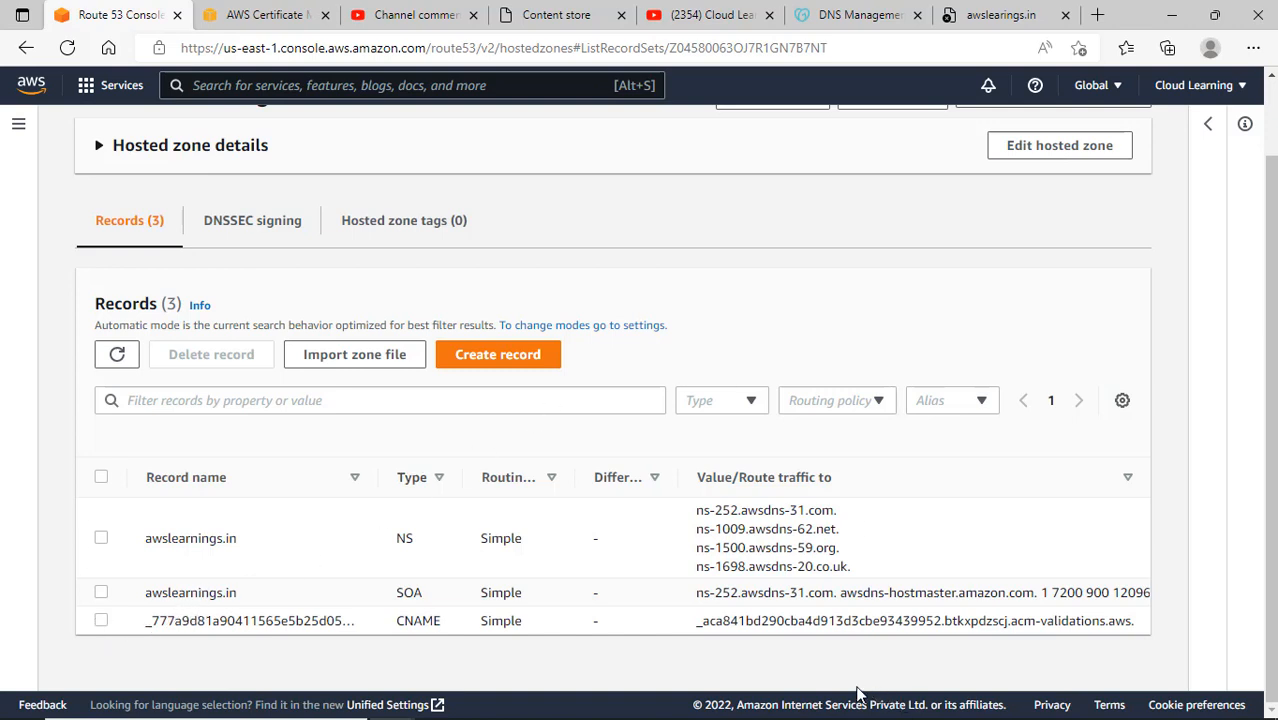
{"action": "left_click", "coordinate": [117, 354]}
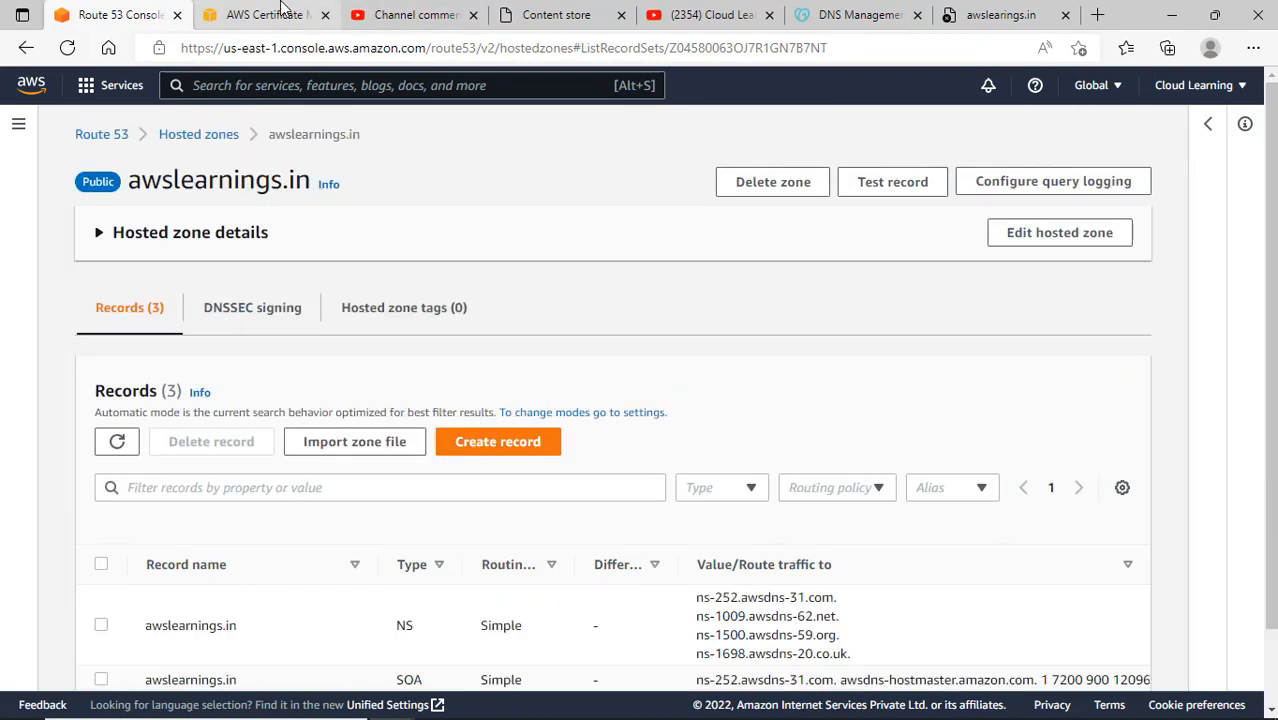
Switch back to the certificate in AWS Certificate Manager and examine its details and tags
{"action": "left_click", "coordinate": [283, 10]}
{"action": "scroll", "coordinate": [785, 652], "scroll_direction": "down", "scroll_amount": 2}
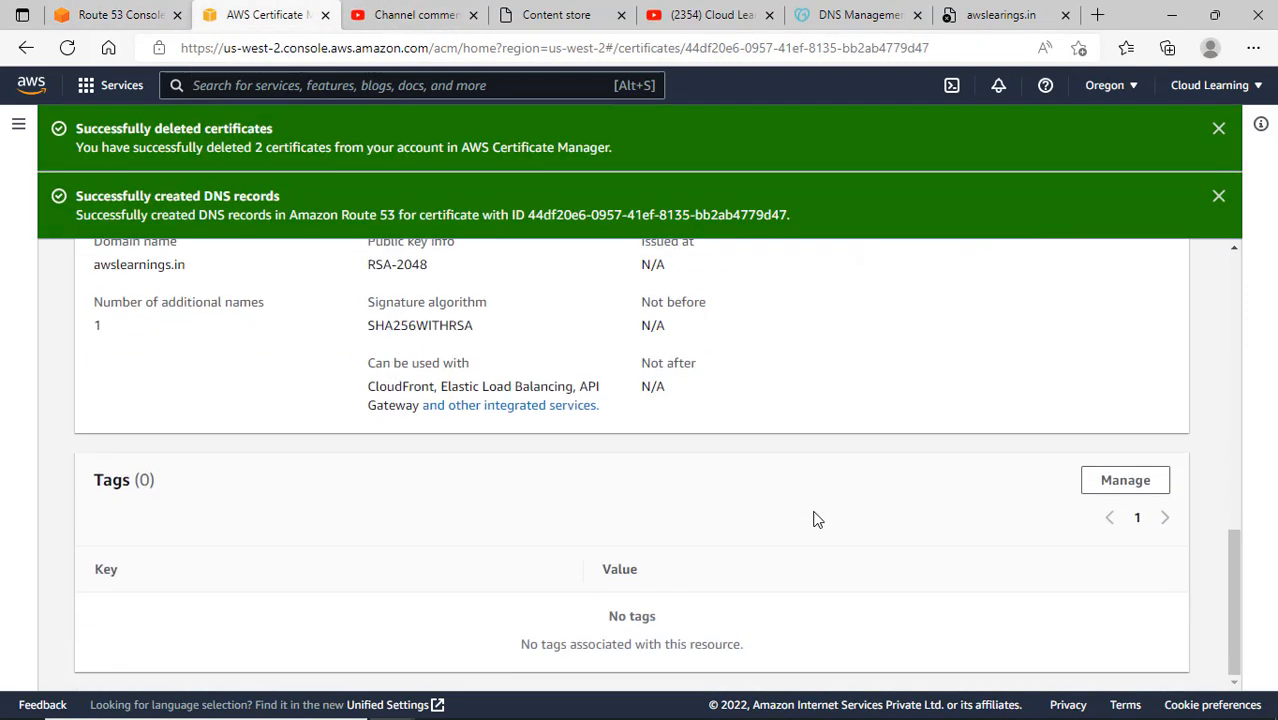
{"action": "scroll", "coordinate": [650, 400], "scroll_direction": "up", "scroll_amount": 1}
{"action": "scroll", "coordinate": [491, 268], "scroll_direction": "up", "scroll_amount": 1}
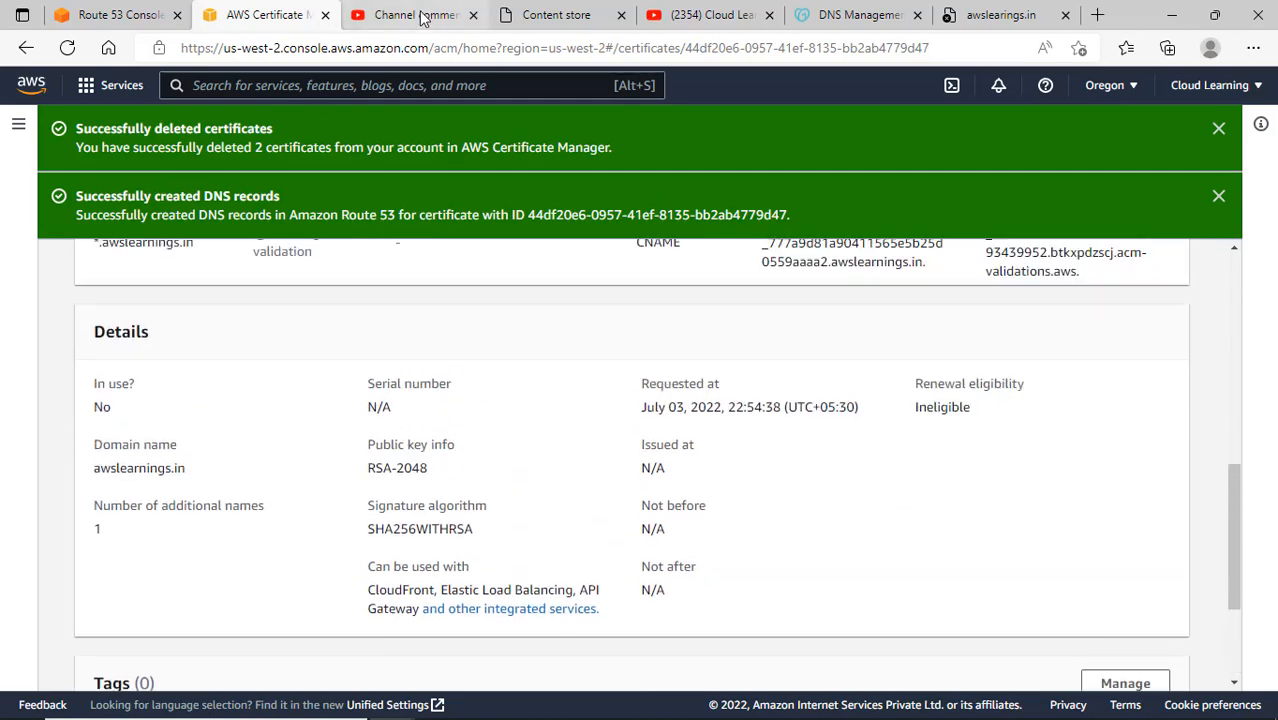
Switch to the GoDaddy DNS Management page for awslearnings.in and check the progress of the nameserver update
{"action": "left_click", "coordinate": [562, 12]}
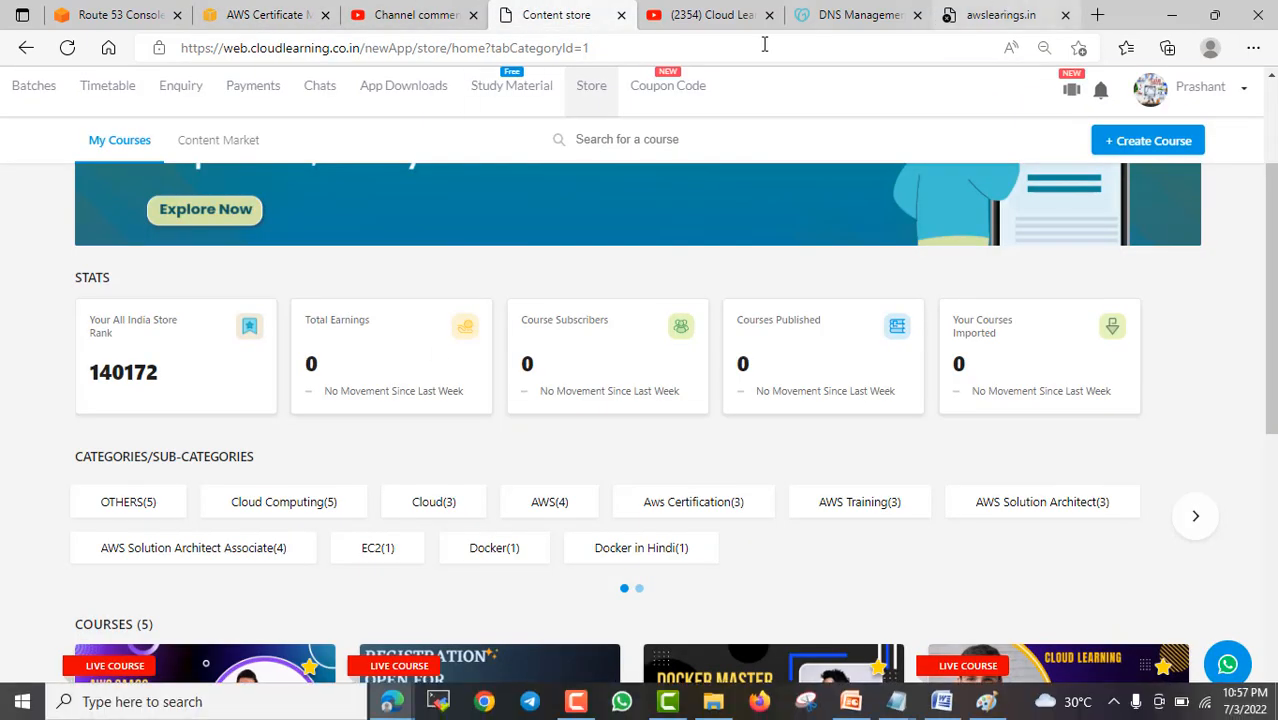
{"action": "left_click", "coordinate": [712, 14]}
{"action": "left_click", "coordinate": [848, 14]}
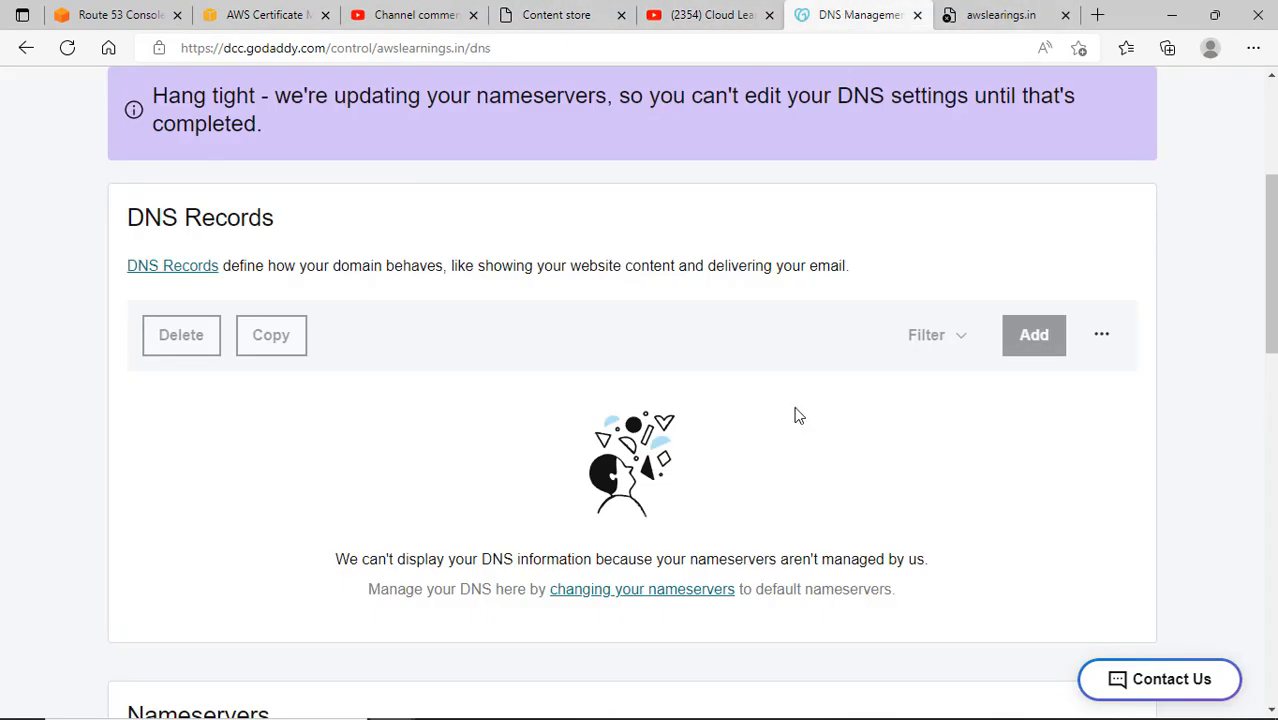
{"action": "scroll", "coordinate": [850, 250], "scroll_direction": "up", "scroll_amount": 3}
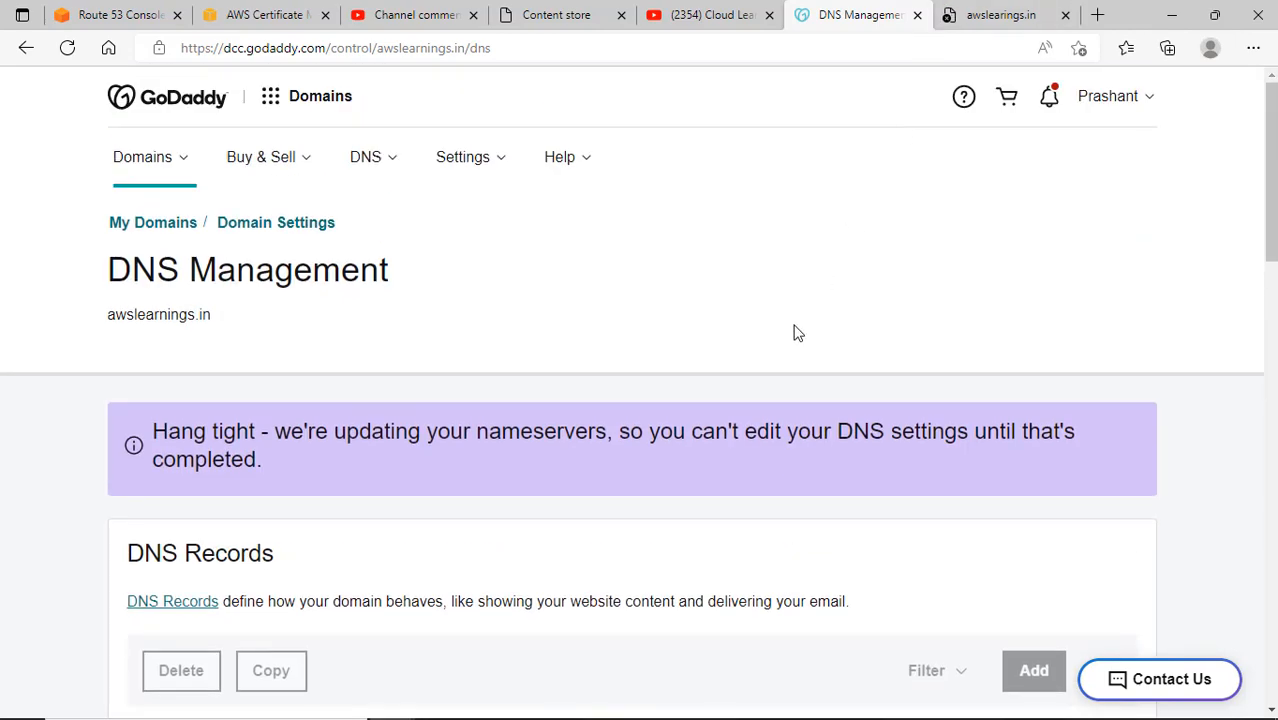
{"action": "scroll", "coordinate": [787, 371], "scroll_direction": "down", "scroll_amount": 8}
{"action": "scroll", "coordinate": [787, 372], "scroll_direction": "up", "scroll_amount": 5}
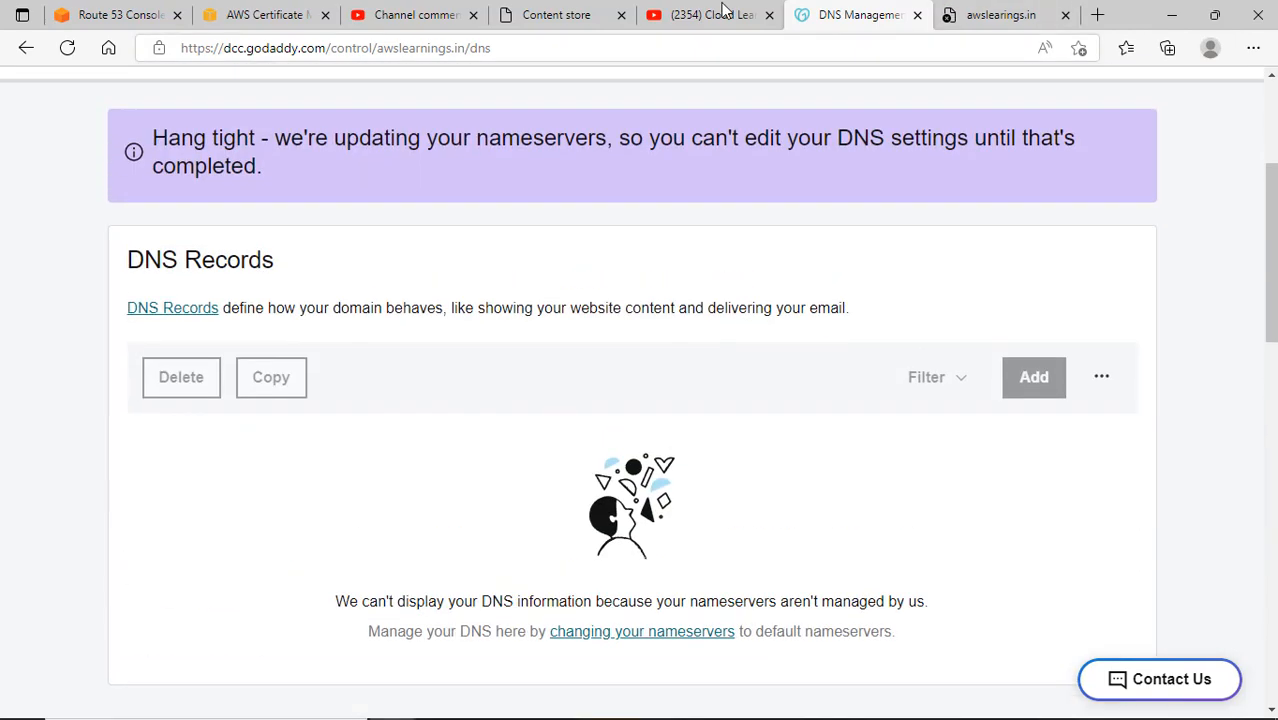
Close the GoDaddy DNS Management and awslearings.in pages, and return to the certificate in AWS Certificate Manager
{"action": "left_click", "coordinate": [917, 15]}
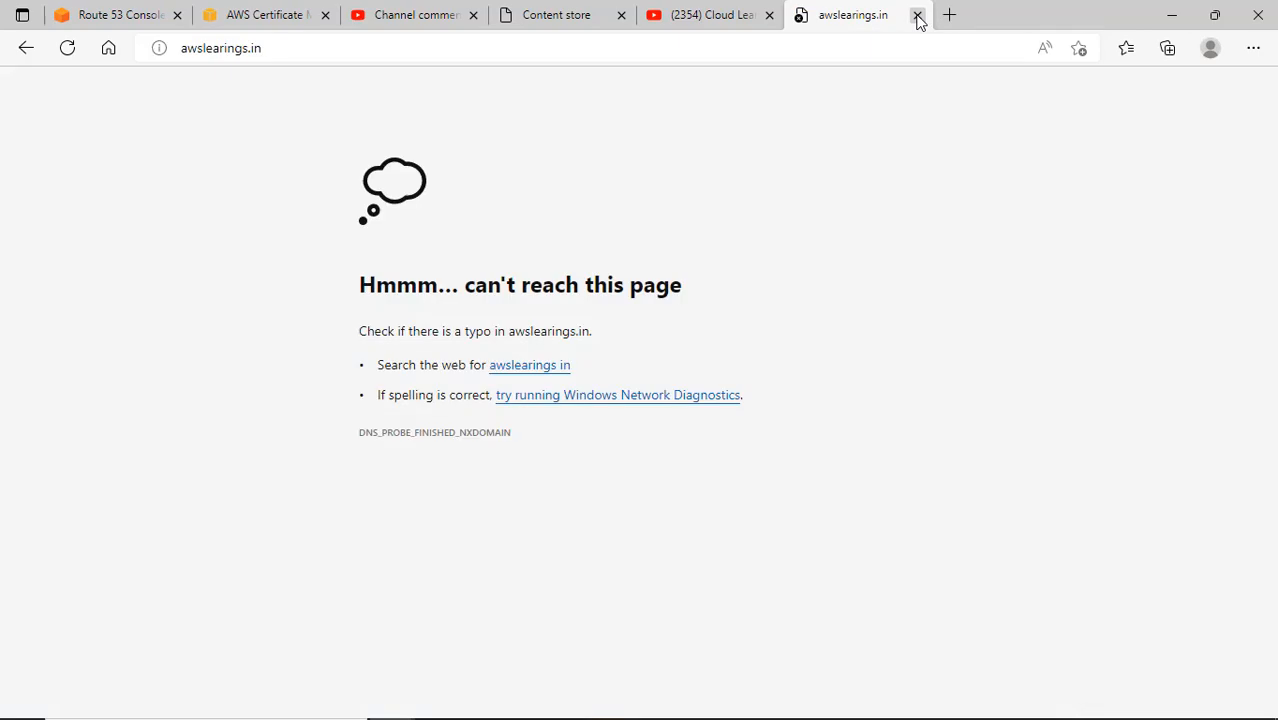
{"action": "left_click", "coordinate": [917, 15]}
{"action": "left_click", "coordinate": [772, 12]}
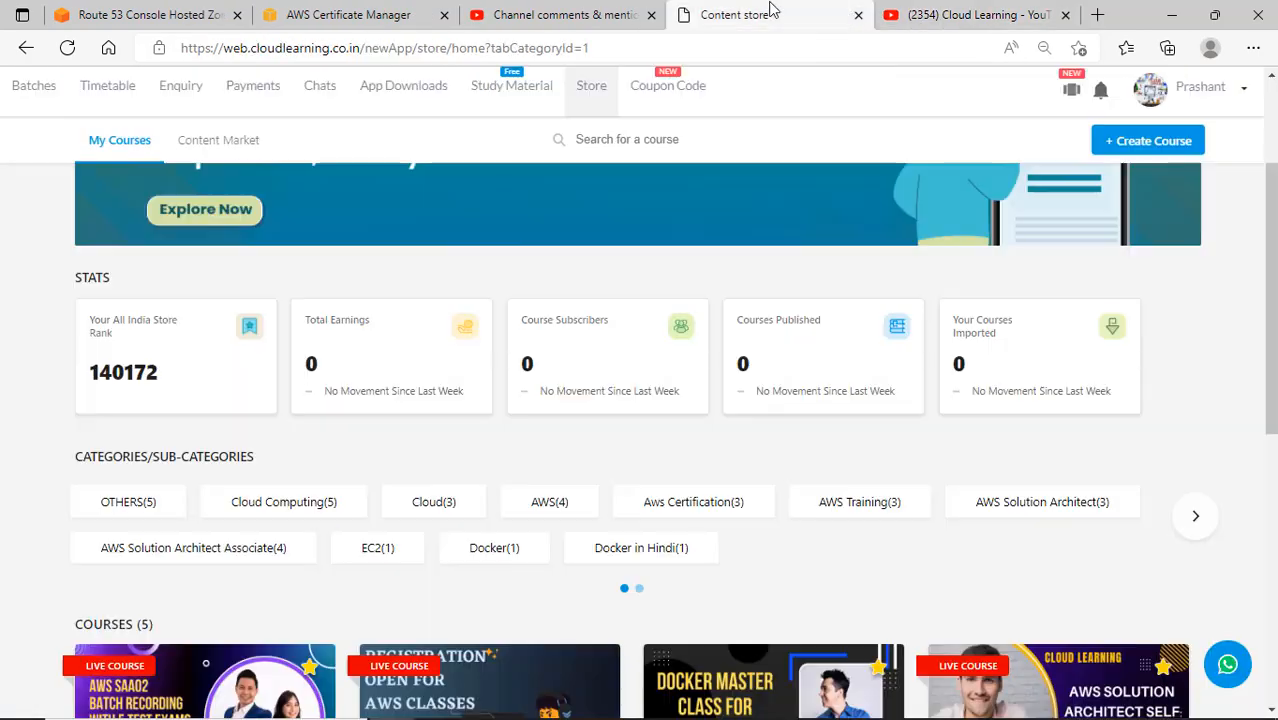
{"action": "left_click", "coordinate": [563, 10]}
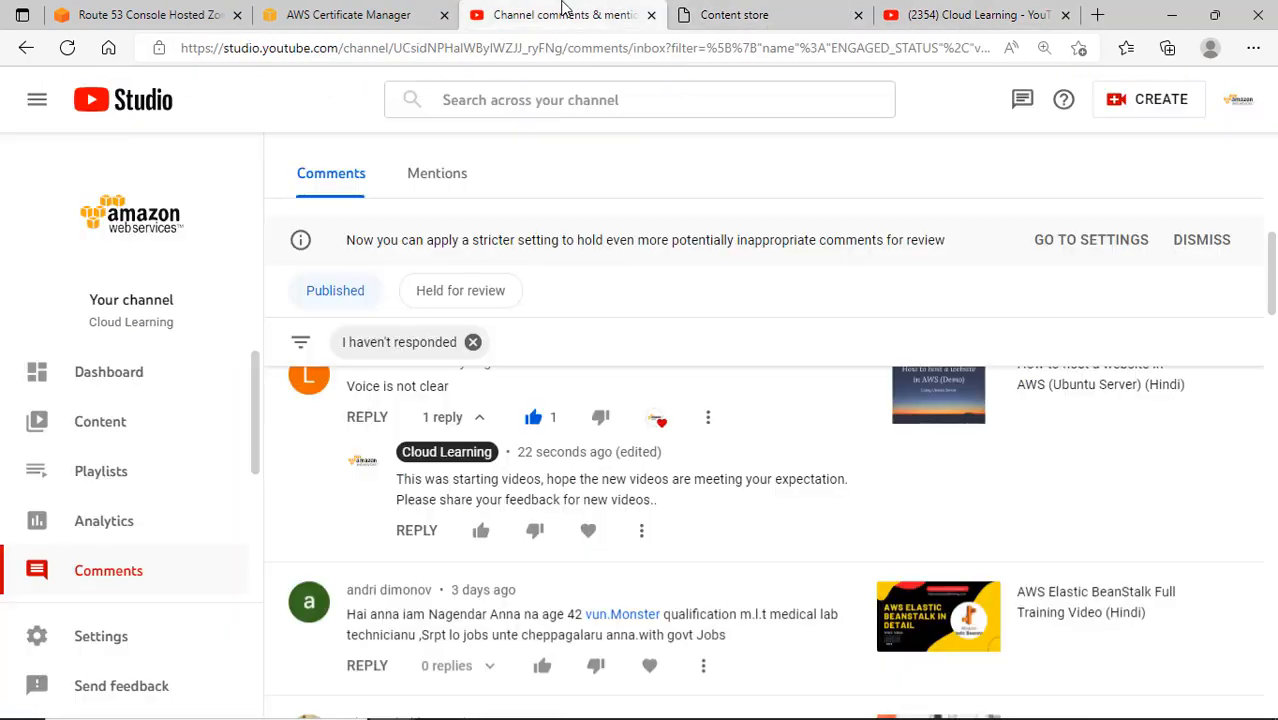
{"action": "left_click", "coordinate": [338, 15]}
{"action": "scroll", "coordinate": [653, 422], "scroll_direction": "down", "scroll_amount": 2}
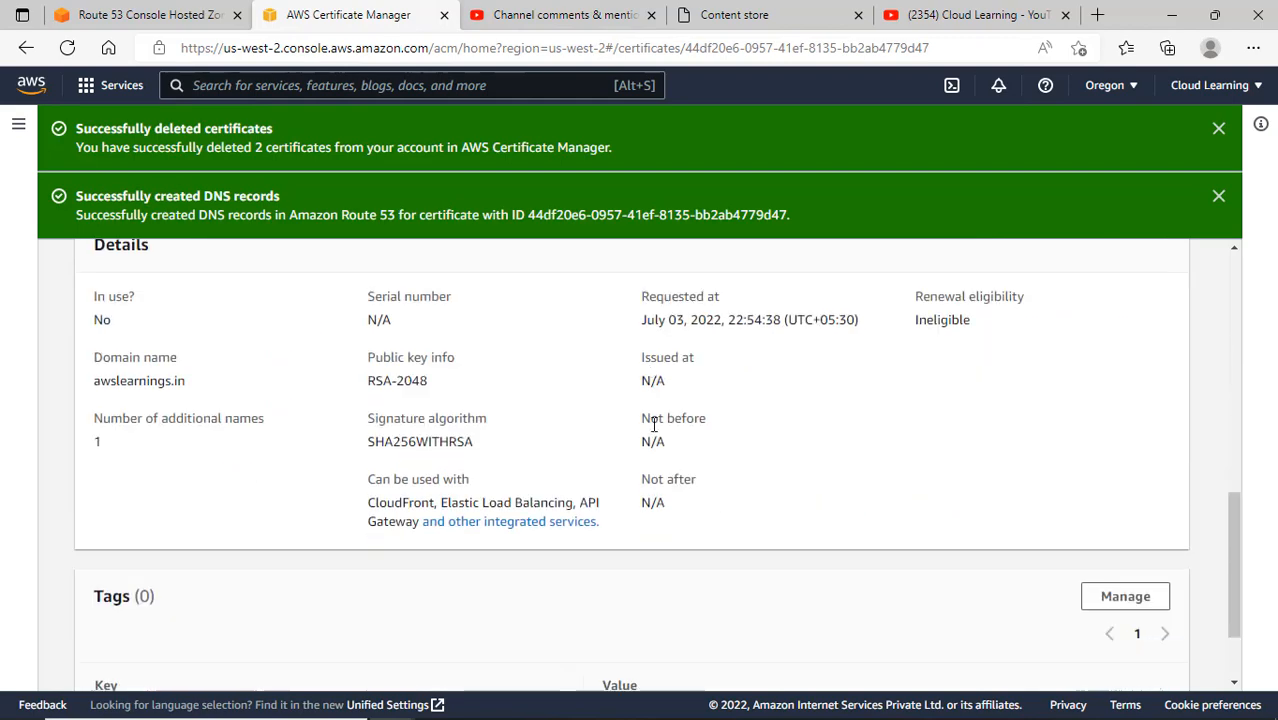
{"action": "scroll", "coordinate": [700, 449], "scroll_direction": "up", "scroll_amount": 5}
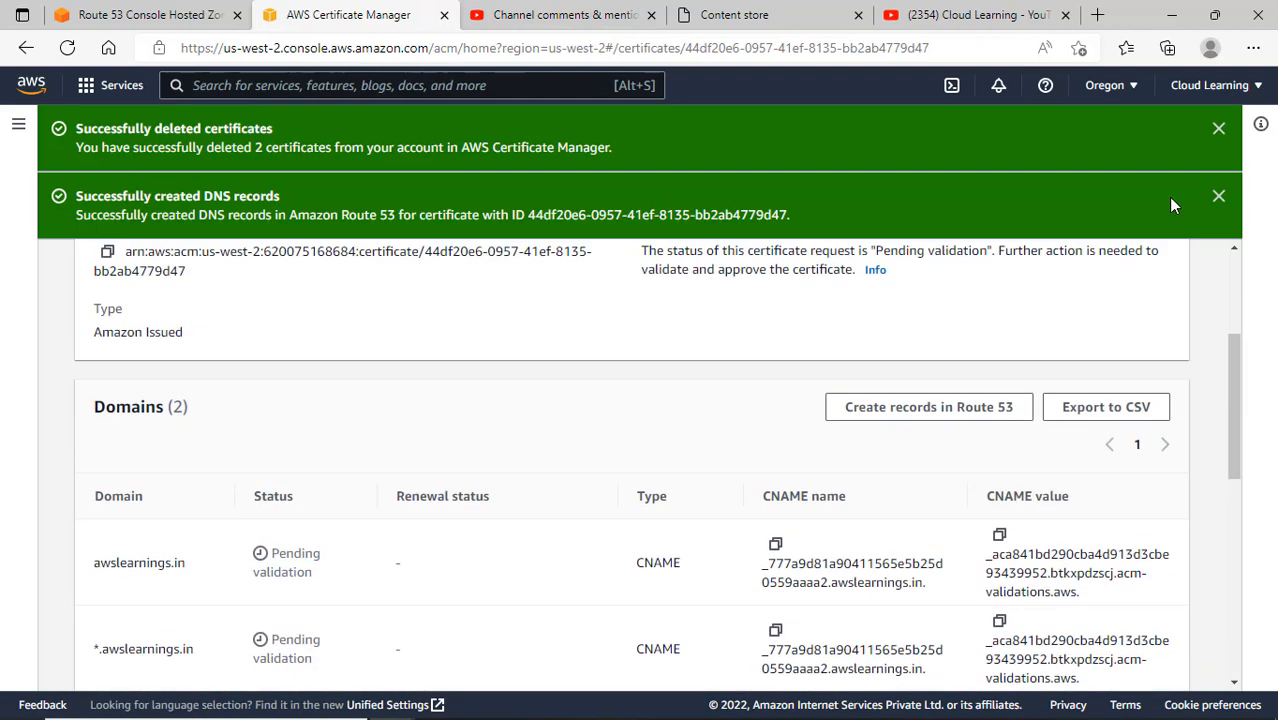
Dismiss the certificate page's notifications, and refresh the certificates list to check the awslearnings.in certificate's status
{"action": "left_click", "coordinate": [1218, 196]}
{"action": "left_click", "coordinate": [1212, 132]}
{"action": "scroll", "coordinate": [640, 380], "scroll_direction": "up", "scroll_amount": 3}
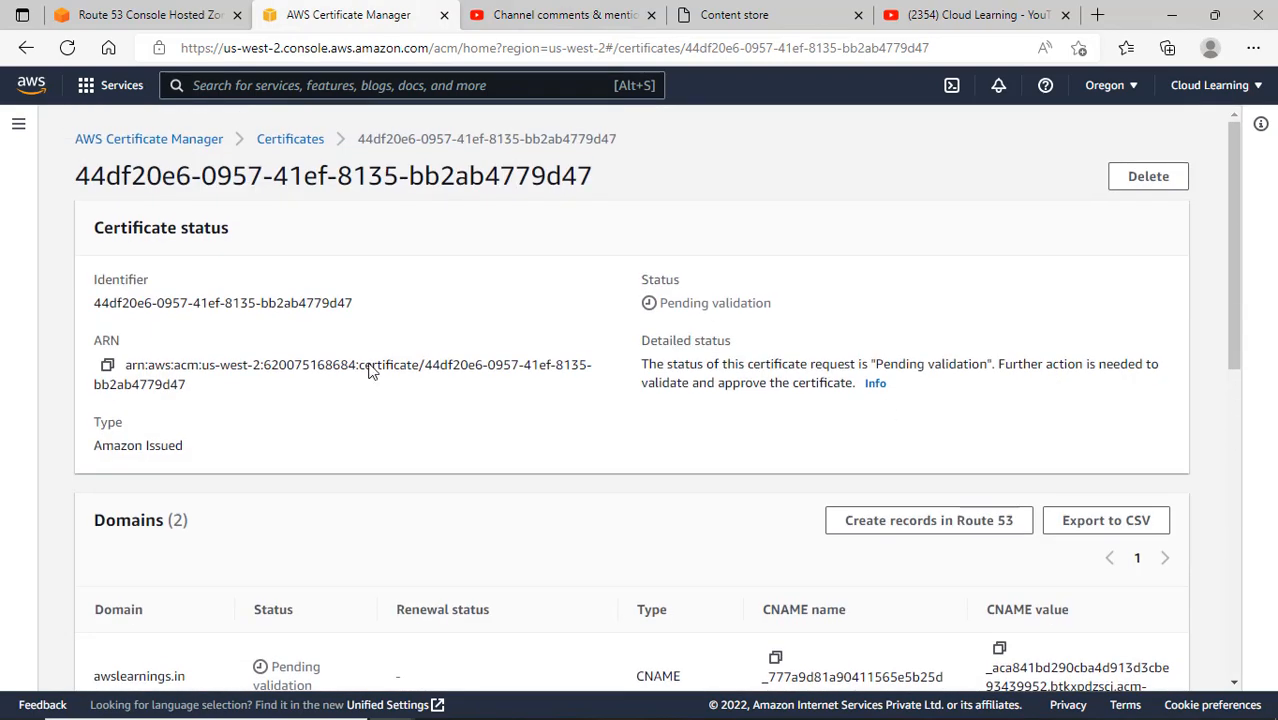
{"action": "left_click", "coordinate": [288, 139]}
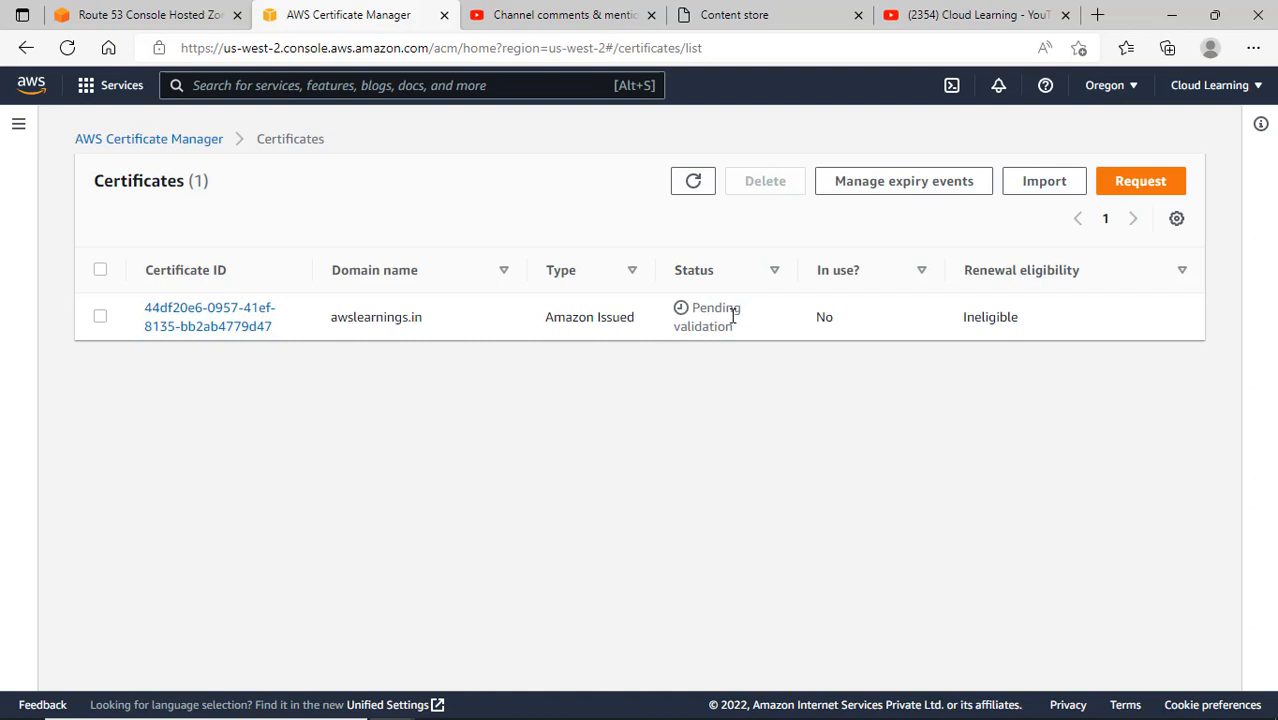
{"action": "left_click", "coordinate": [692, 186]}
Compare the awslearnings.in hosted zone's records in Route 53 with the certificates list, and check which region AWS Certificate Manager is using
{"action": "left_click", "coordinate": [48, 10]}
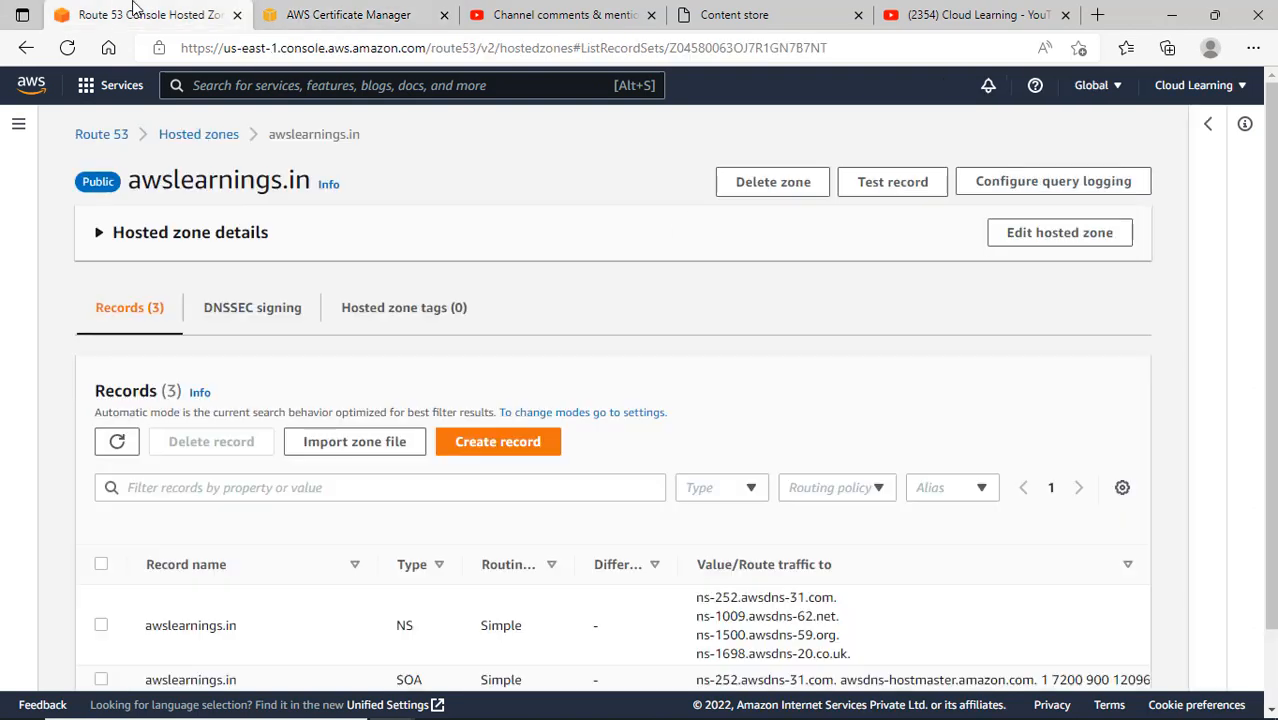
{"action": "scroll", "coordinate": [521, 418], "scroll_direction": "down", "scroll_amount": 2}
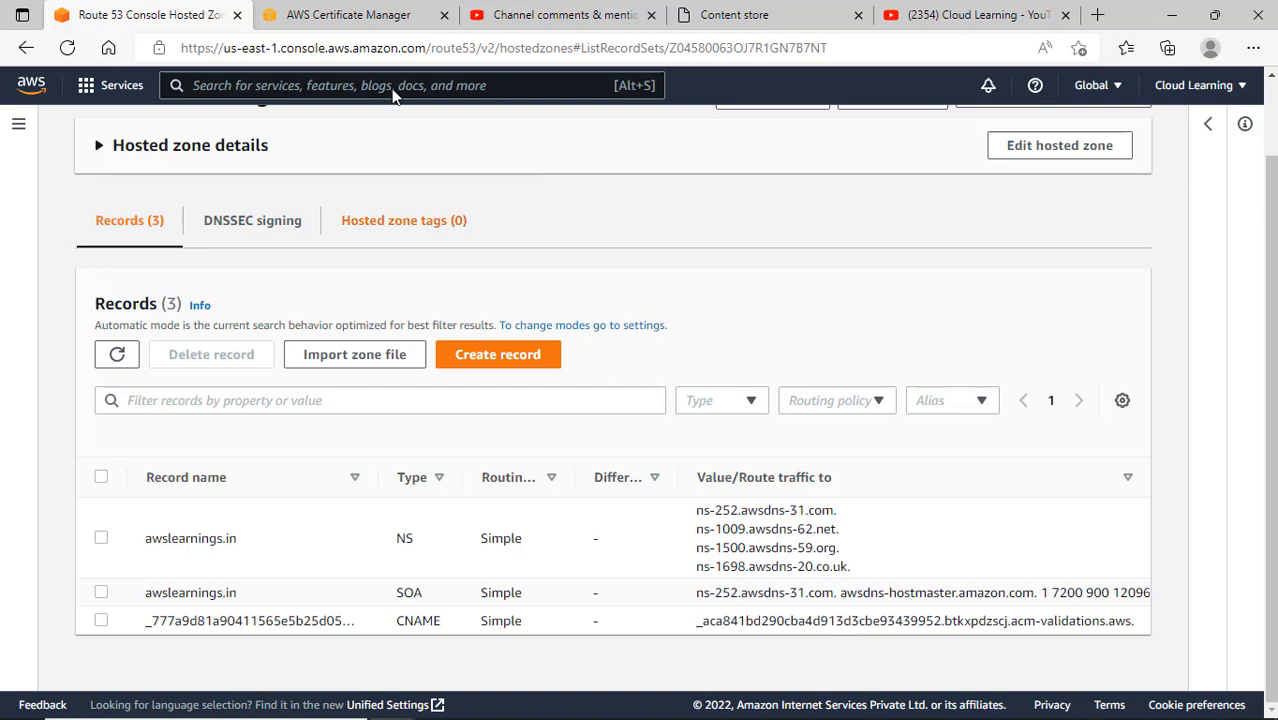
{"action": "left_click", "coordinate": [385, 18]}
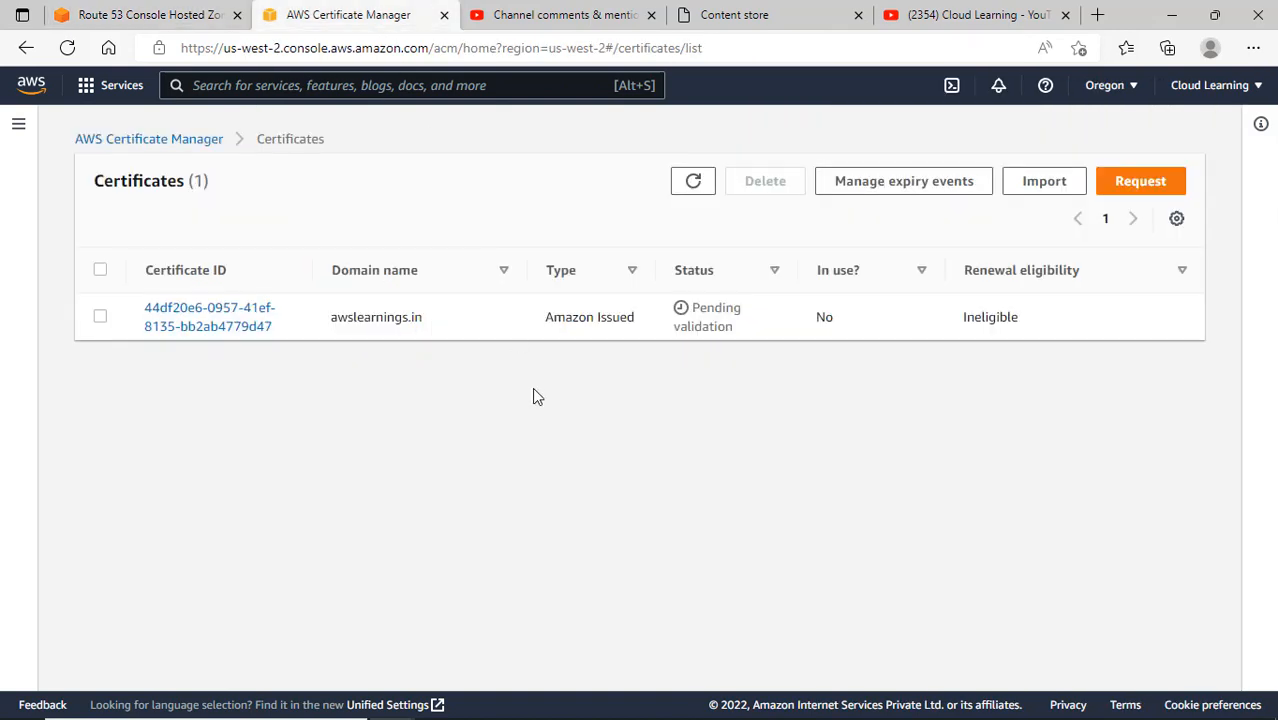
{"action": "left_click", "coordinate": [146, 16]}
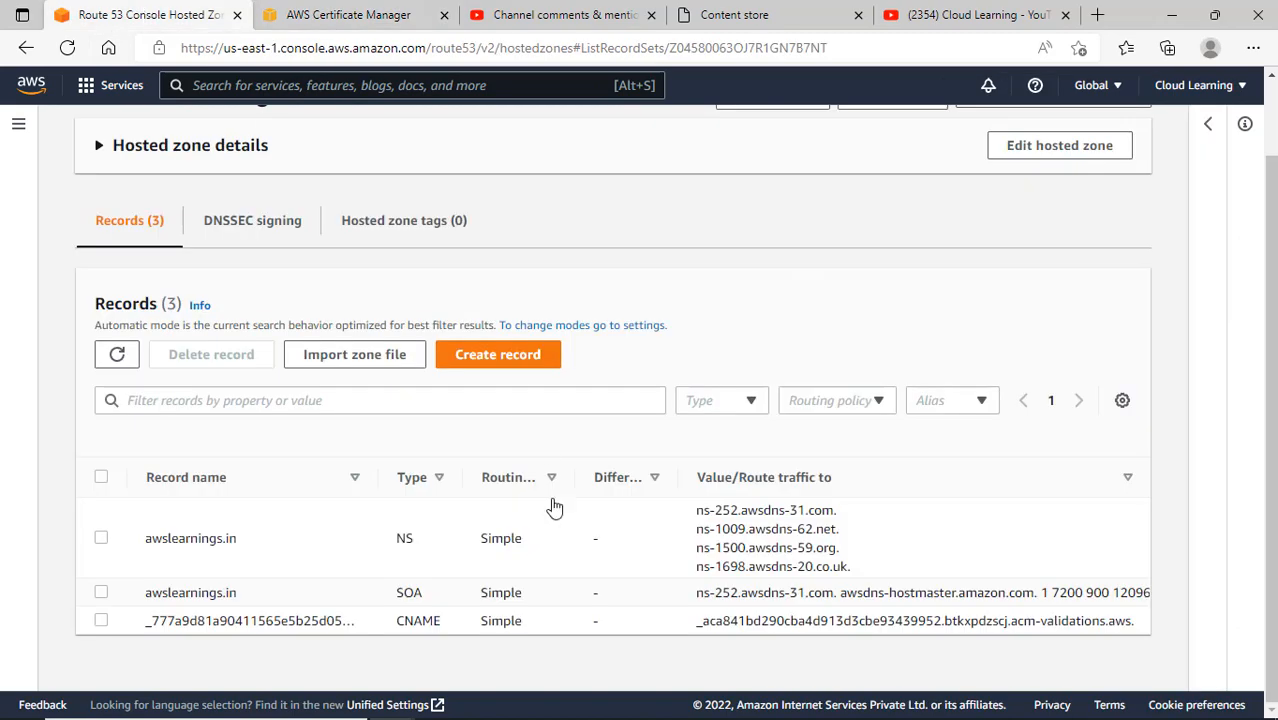
{"action": "scroll", "coordinate": [555, 508], "scroll_direction": "up", "scroll_amount": 2}
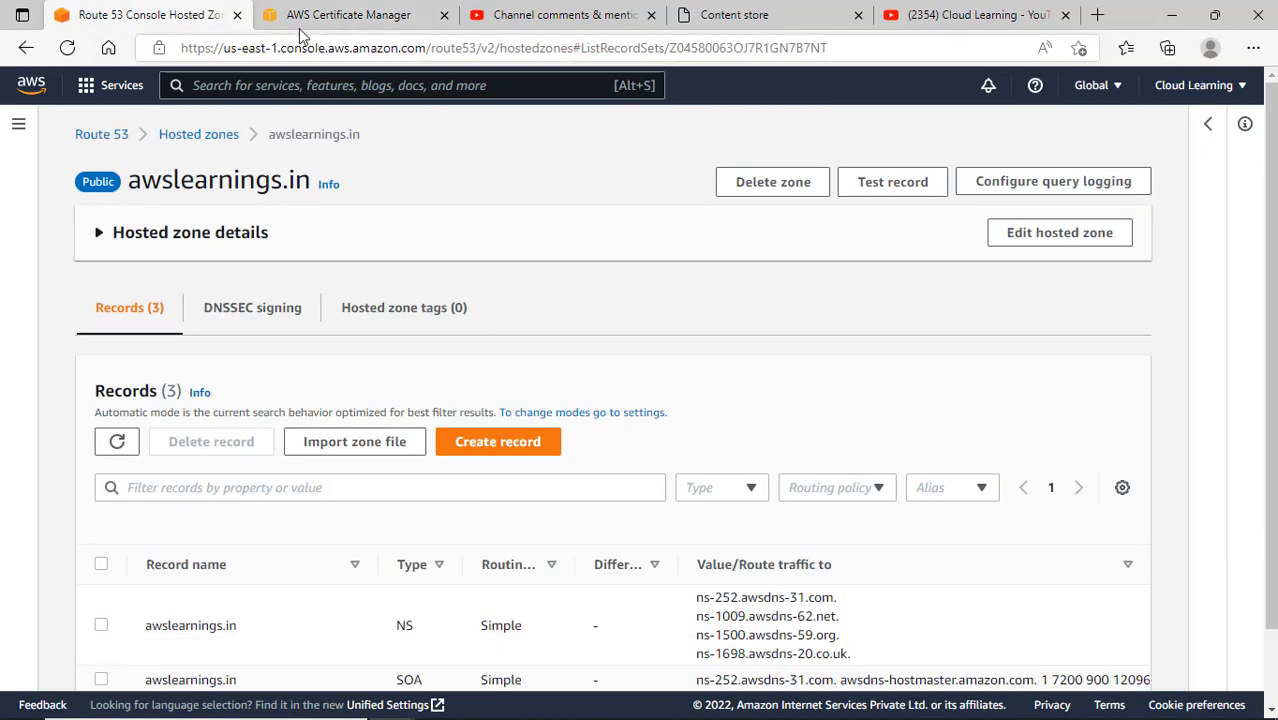
{"action": "left_click", "coordinate": [336, 16]}
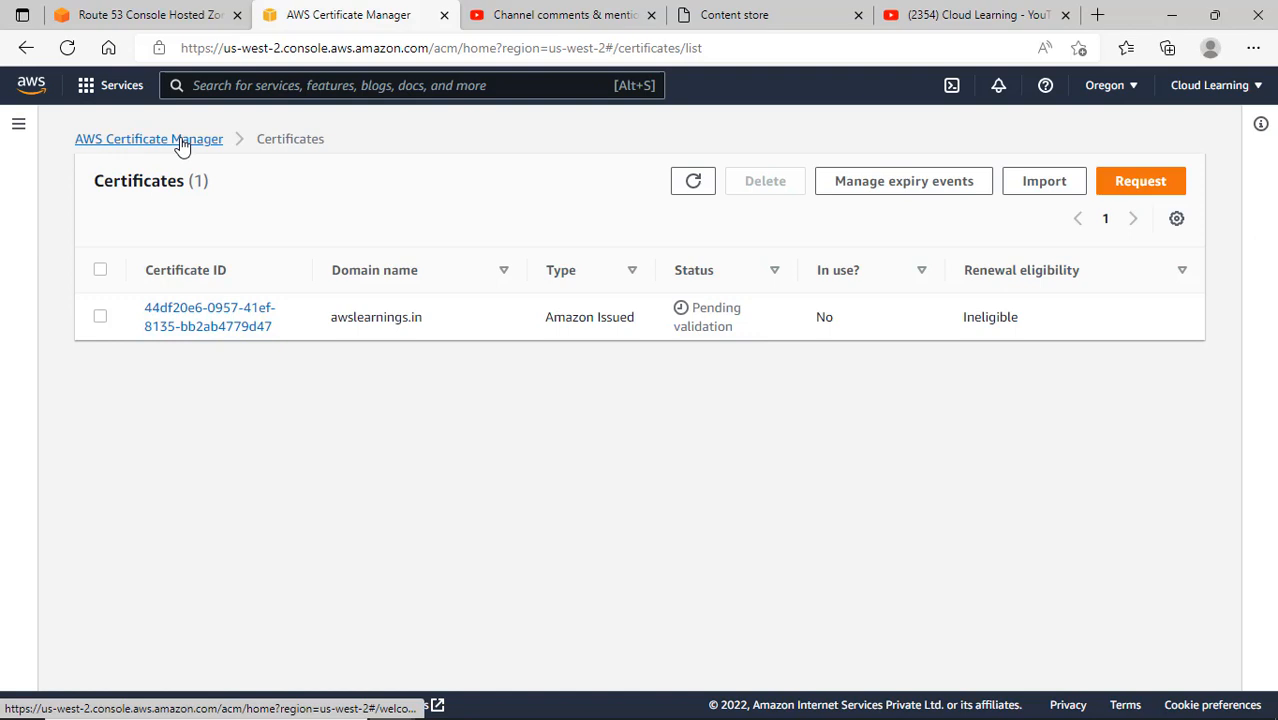
{"action": "left_click", "coordinate": [1116, 100]}
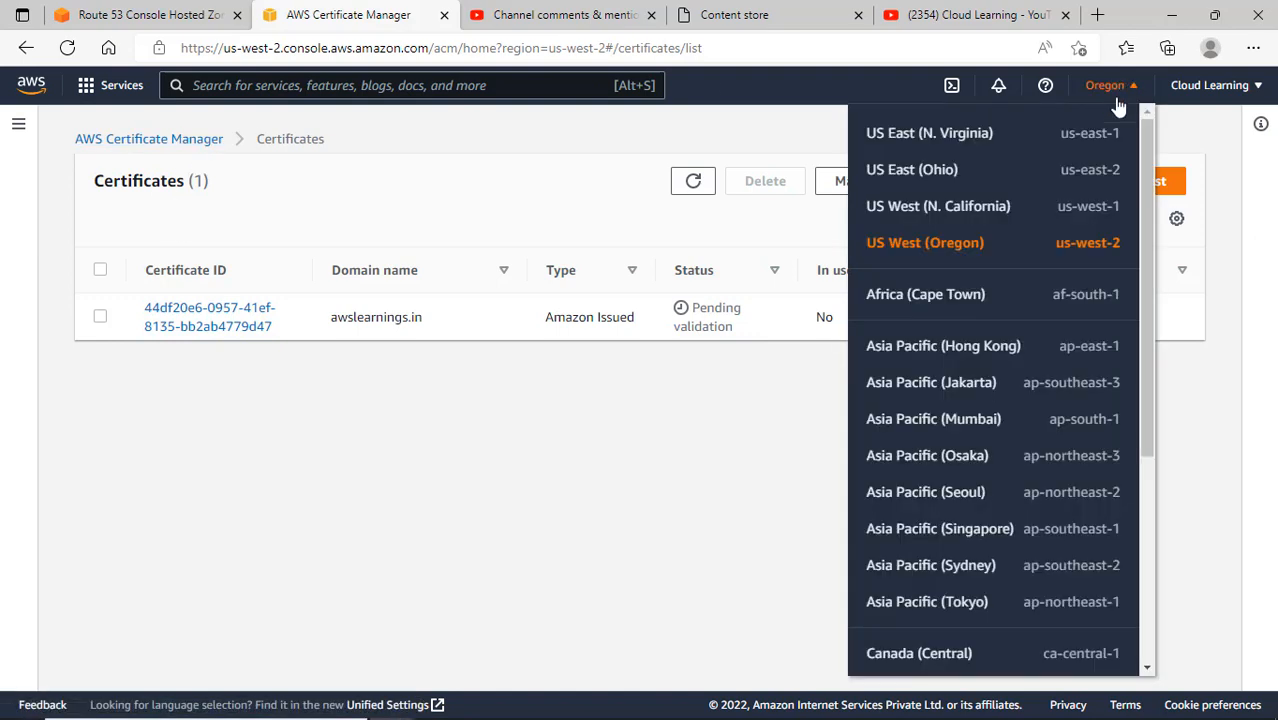
{"action": "left_click", "coordinate": [731, 424]}
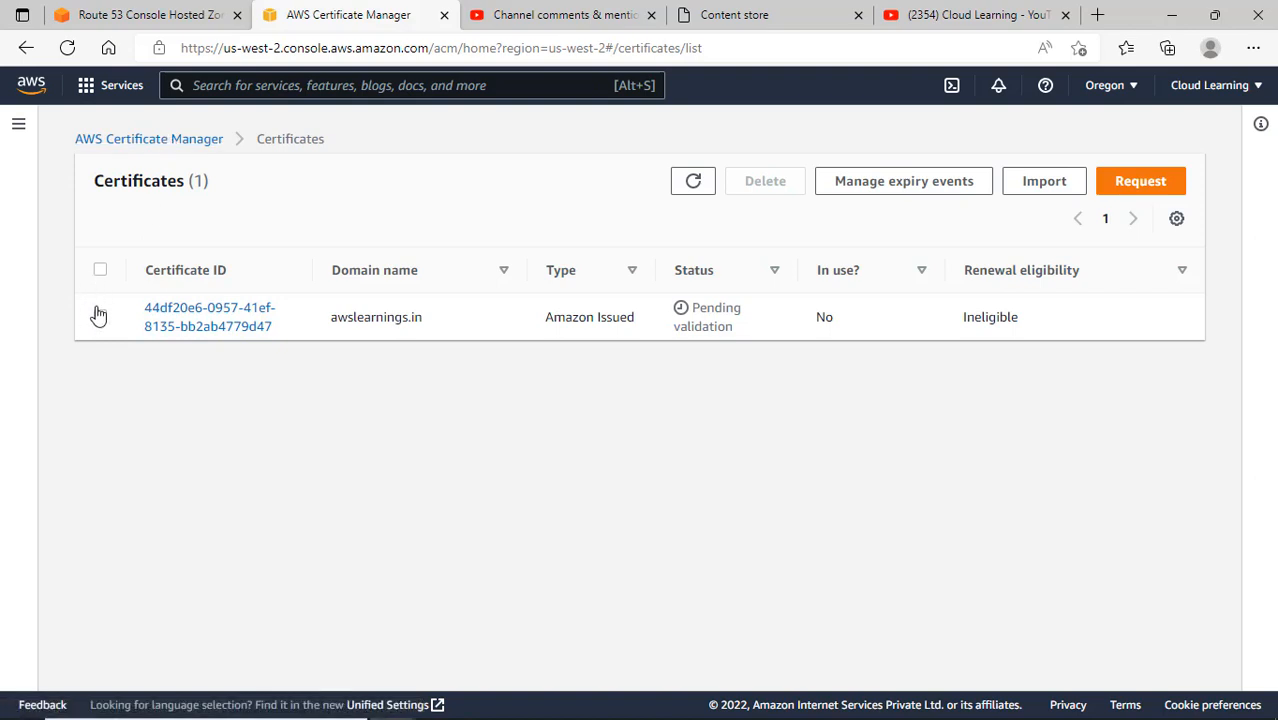
Permanently delete the awslearnings.in certificate in the Oregon region, confirming with "delete"
{"action": "left_click", "coordinate": [100, 269]}
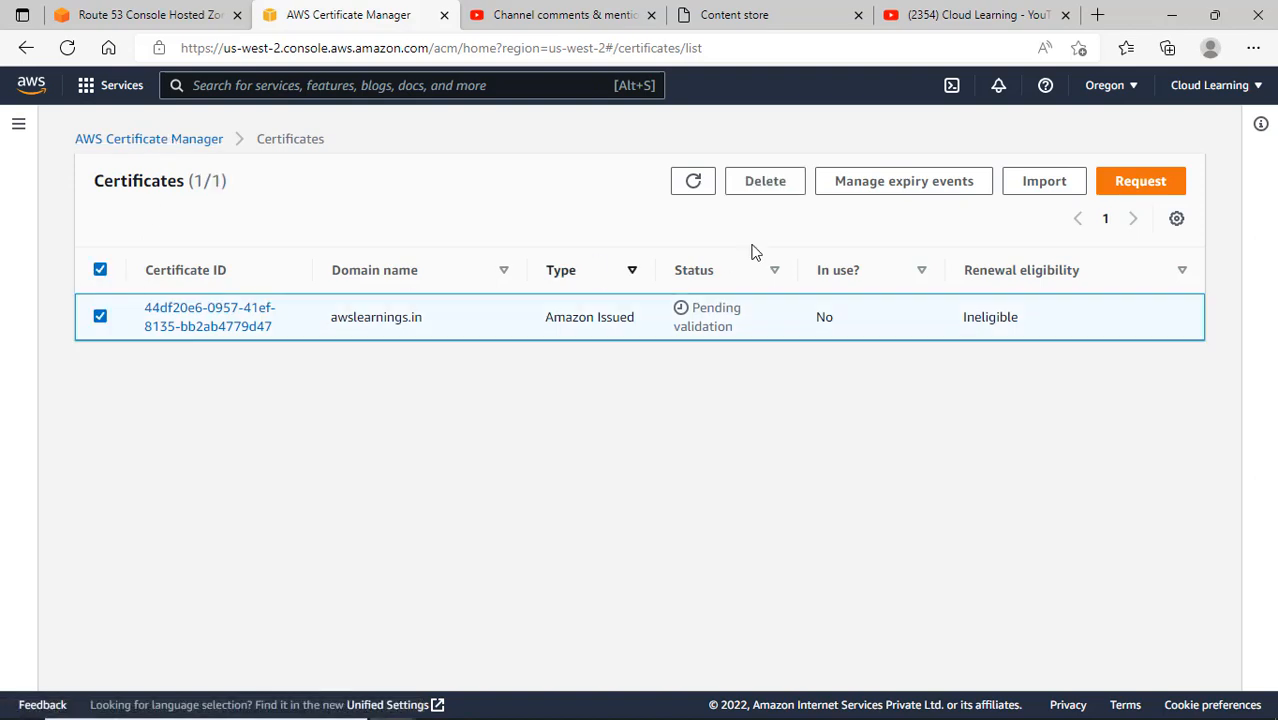
{"action": "left_click", "coordinate": [778, 190]}
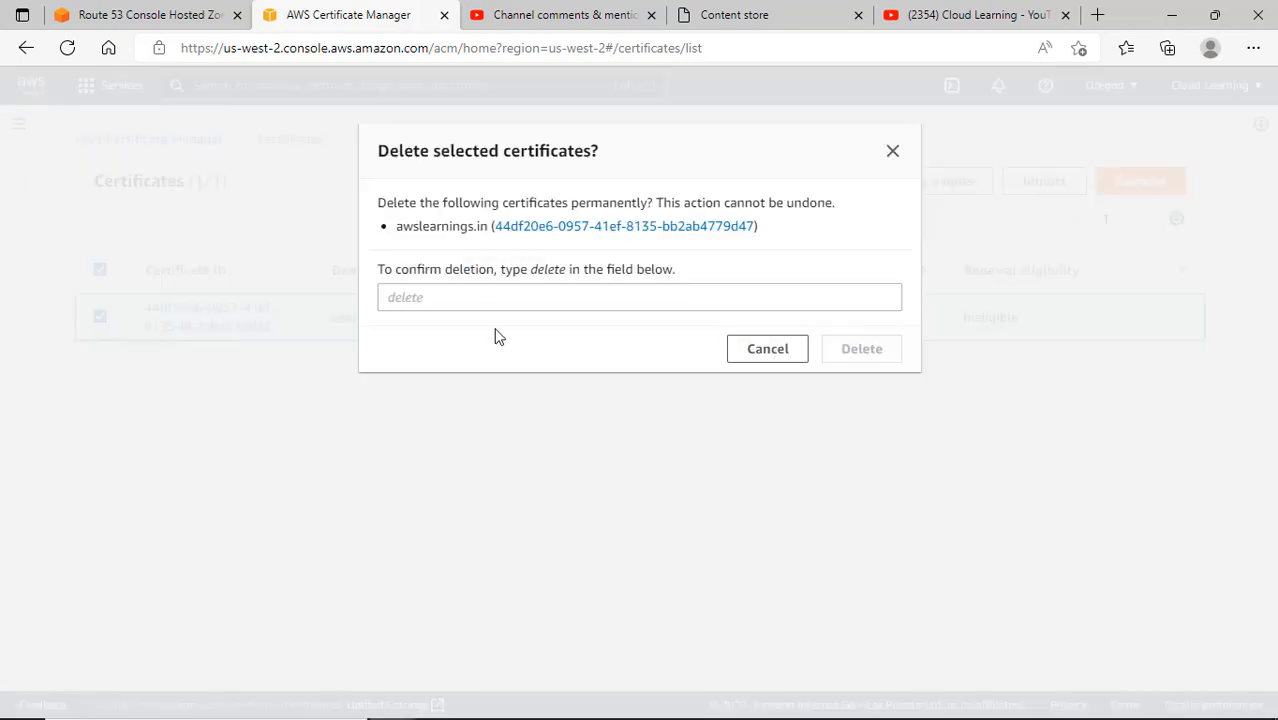
{"action": "left_click", "coordinate": [472, 297]}
{"action": "type", "text": "delete"}
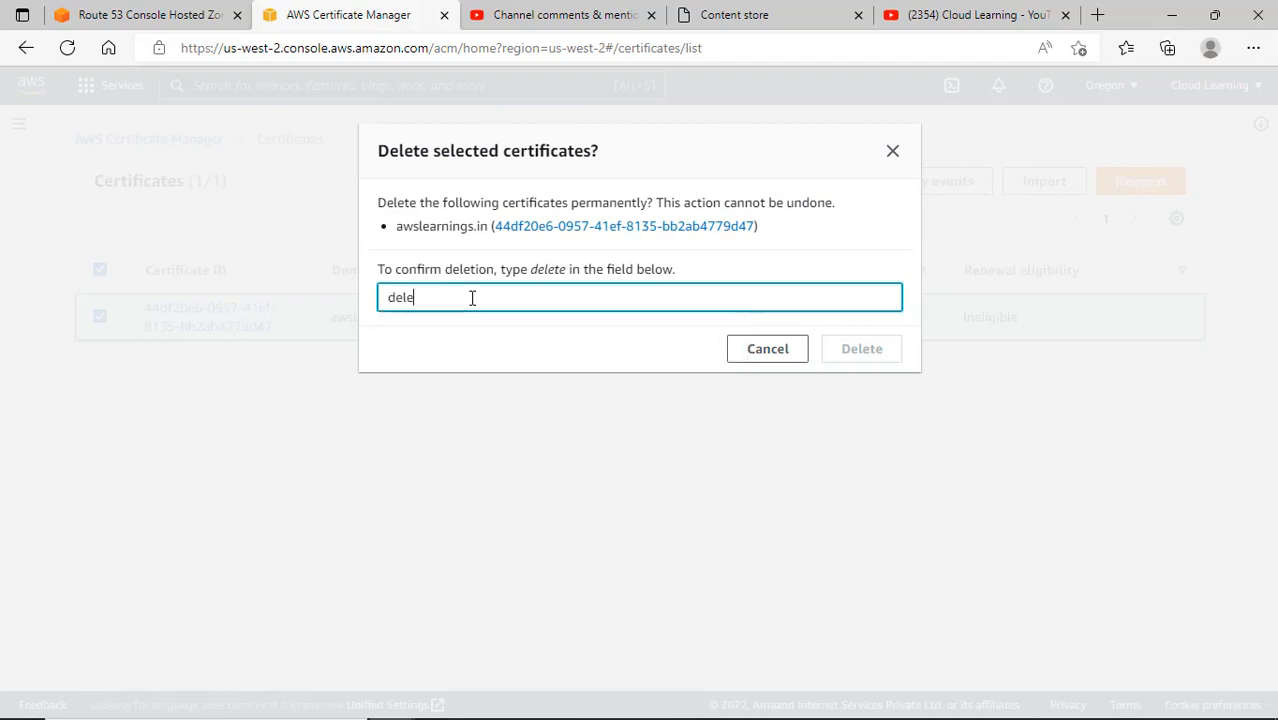
{"action": "left_click", "coordinate": [763, 362]}
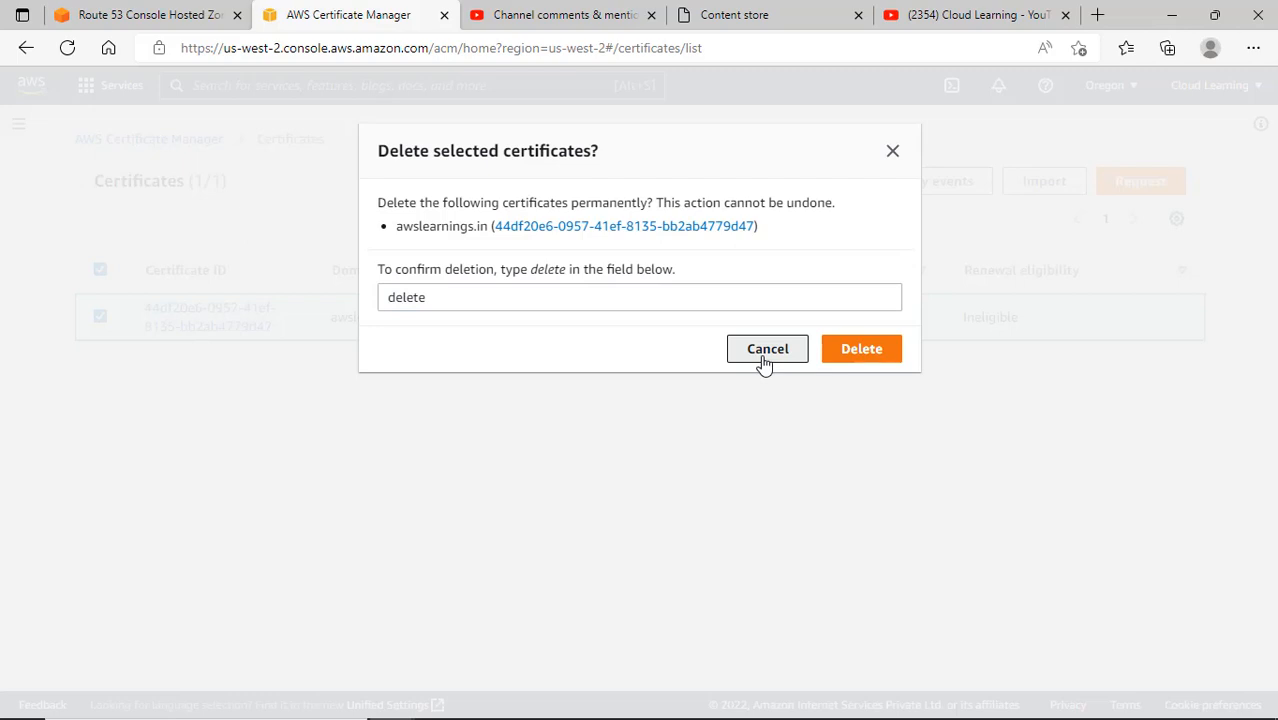
{"action": "left_click", "coordinate": [852, 348]}
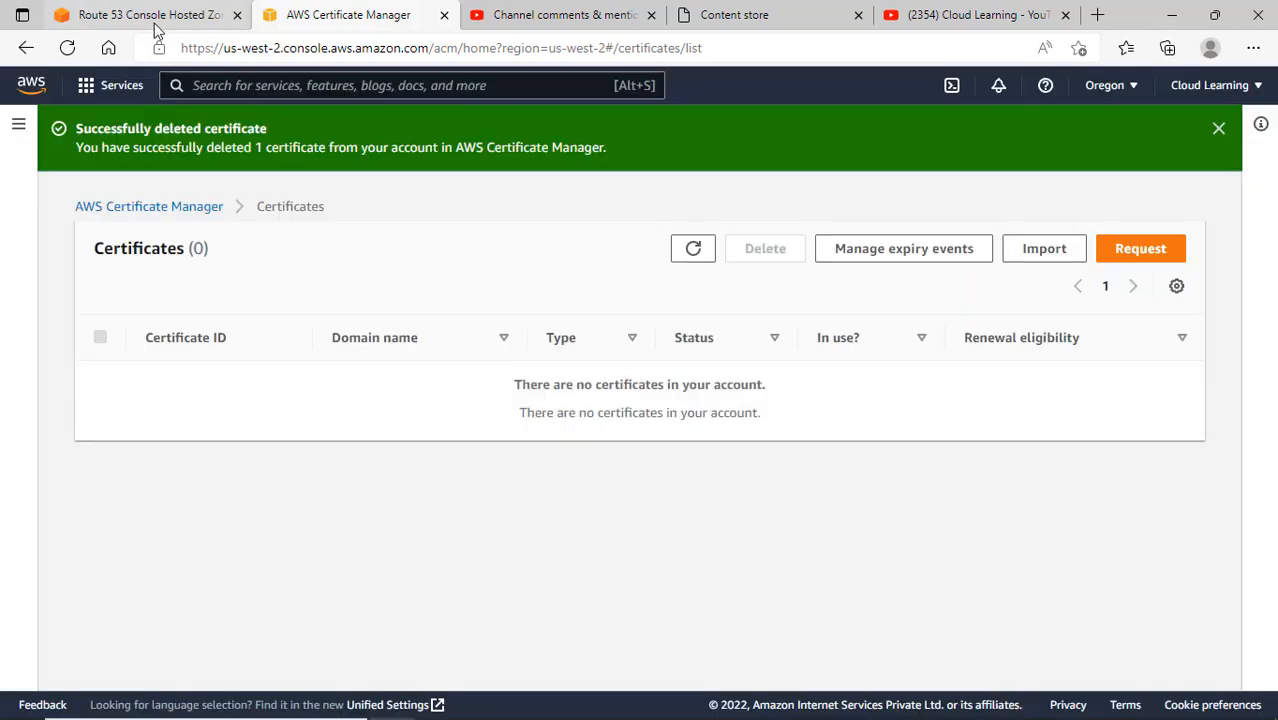
Switch the region to US East (N. Virginia) and permanently delete the awslearnings.in certificate there, confirming with "delete"
{"action": "left_click", "coordinate": [1125, 87]}
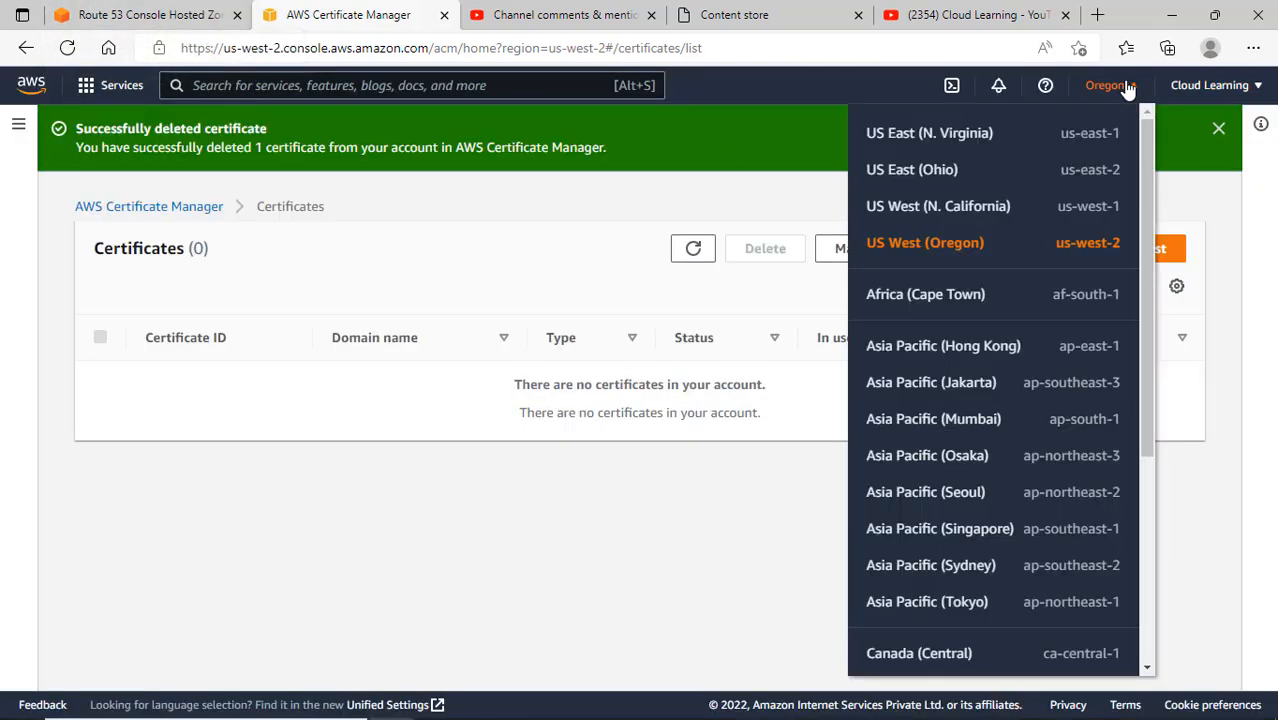
{"action": "left_click", "coordinate": [956, 136]}
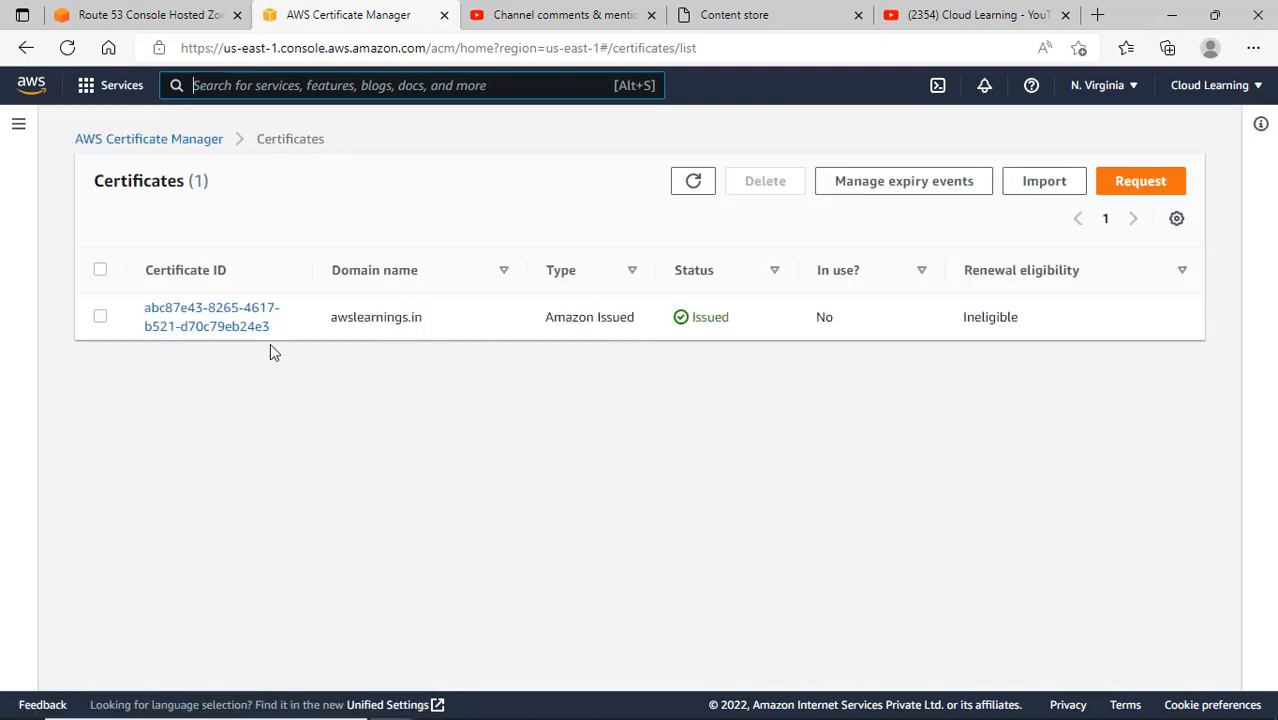
{"action": "left_click", "coordinate": [103, 271]}
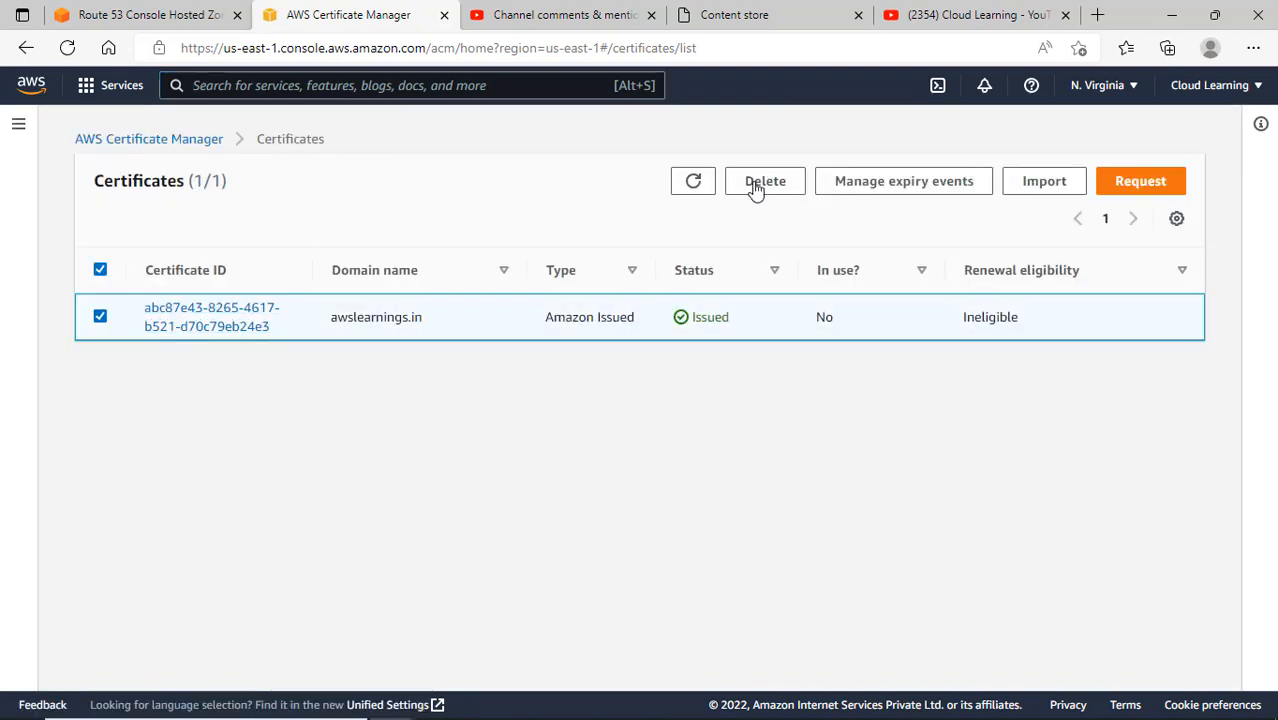
{"action": "left_click", "coordinate": [795, 188]}
{"action": "left_click", "coordinate": [608, 299]}
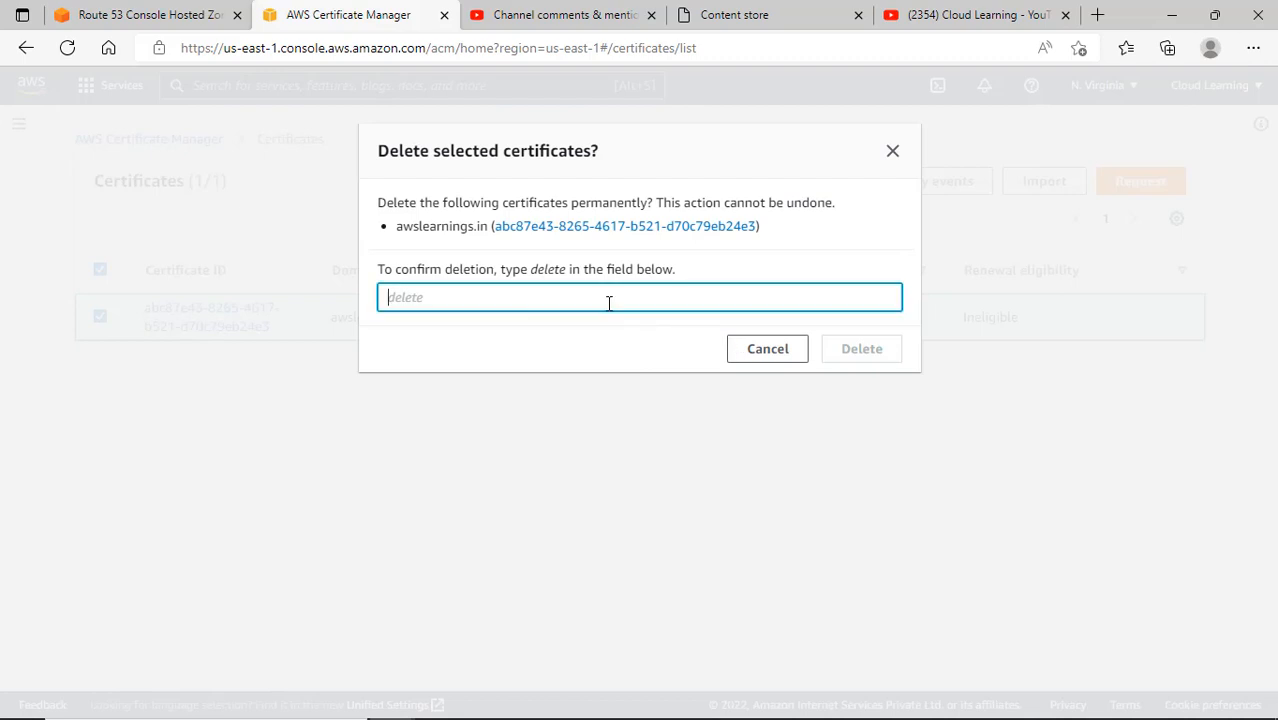
{"action": "type", "text": "delete"}
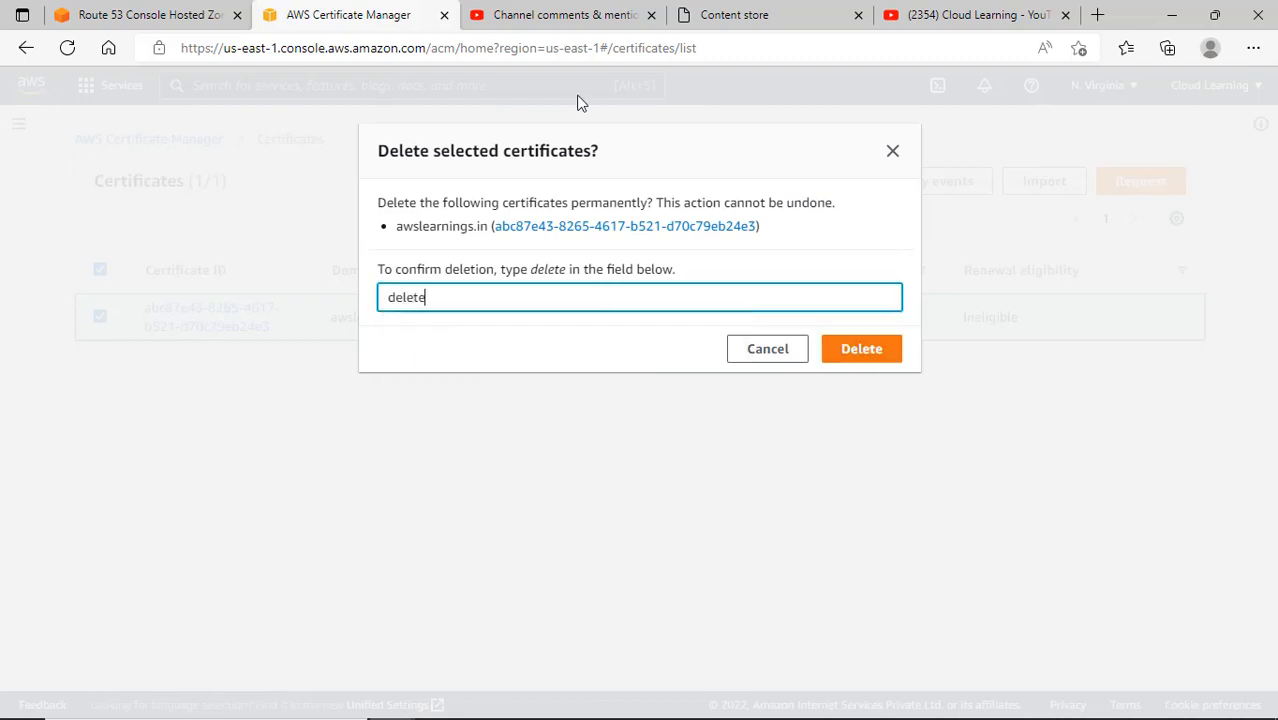
{"action": "left_click", "coordinate": [876, 356]}
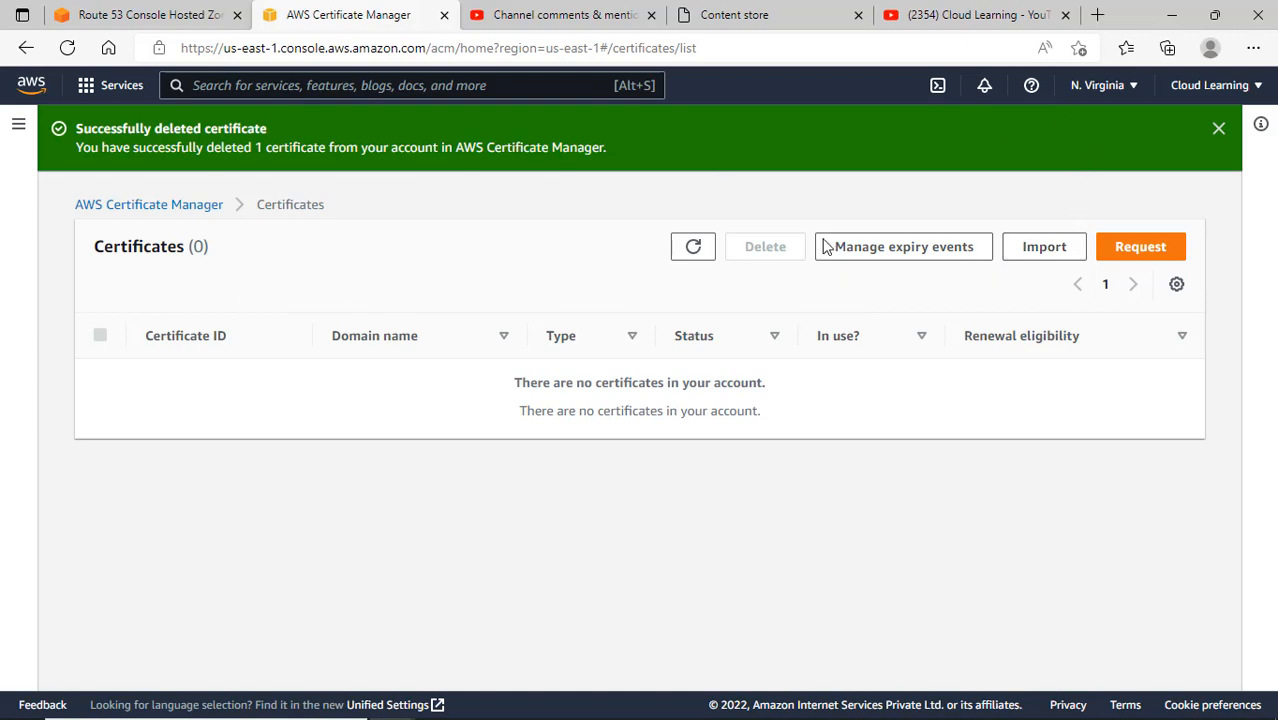
Start a new public certificate request in N. Virginia with awslearnings.in as the fully qualified domain name
{"action": "left_click", "coordinate": [205, 206]}
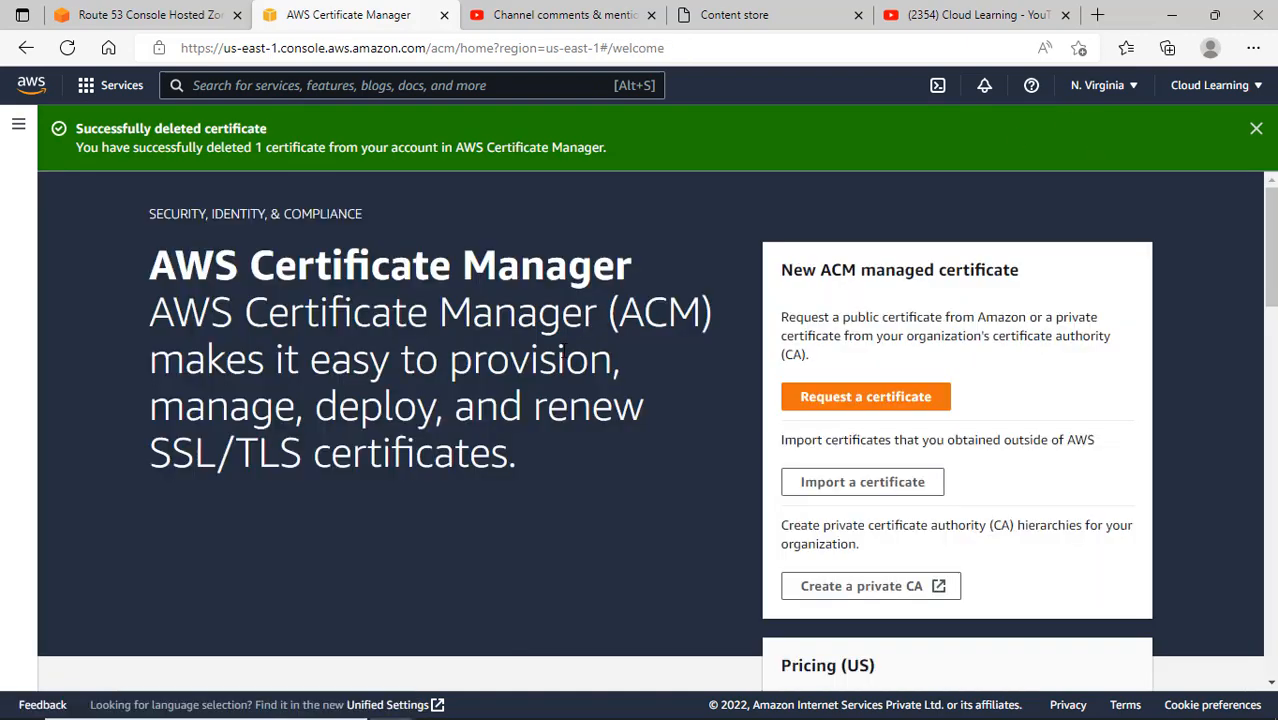
{"action": "left_click", "coordinate": [874, 404]}
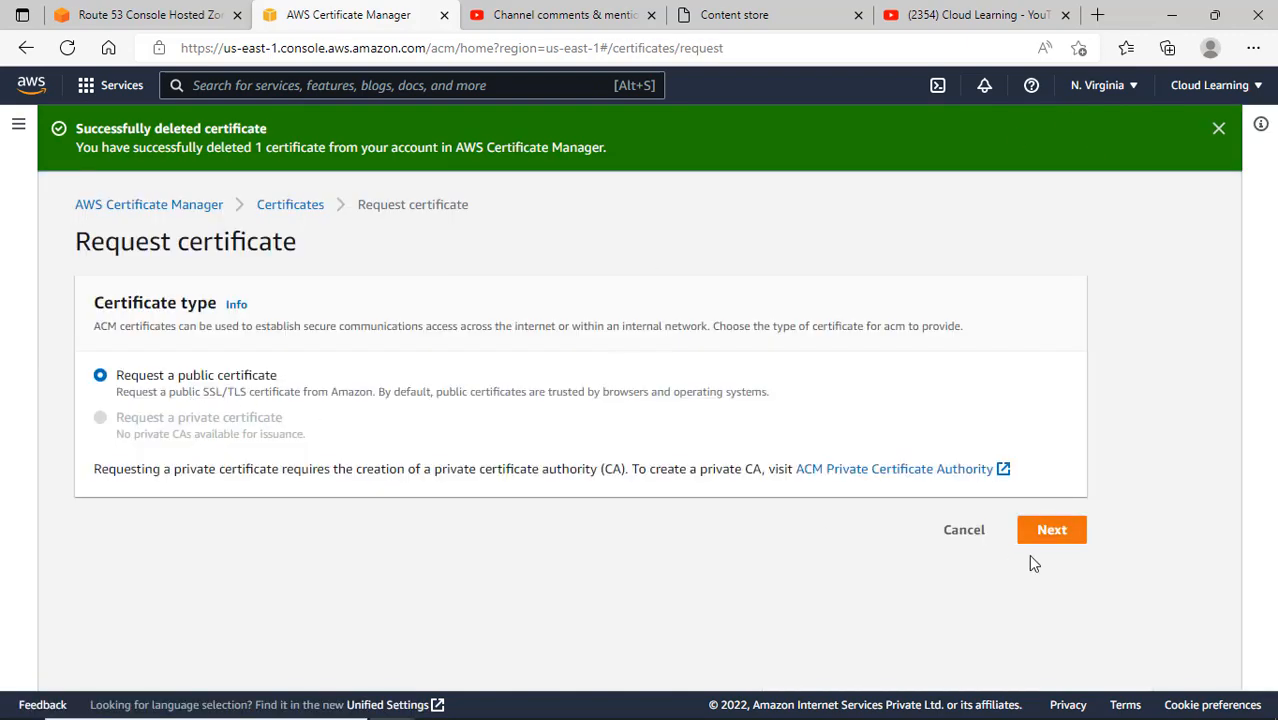
{"action": "left_click", "coordinate": [1040, 536]}
{"action": "left_click", "coordinate": [235, 382]}
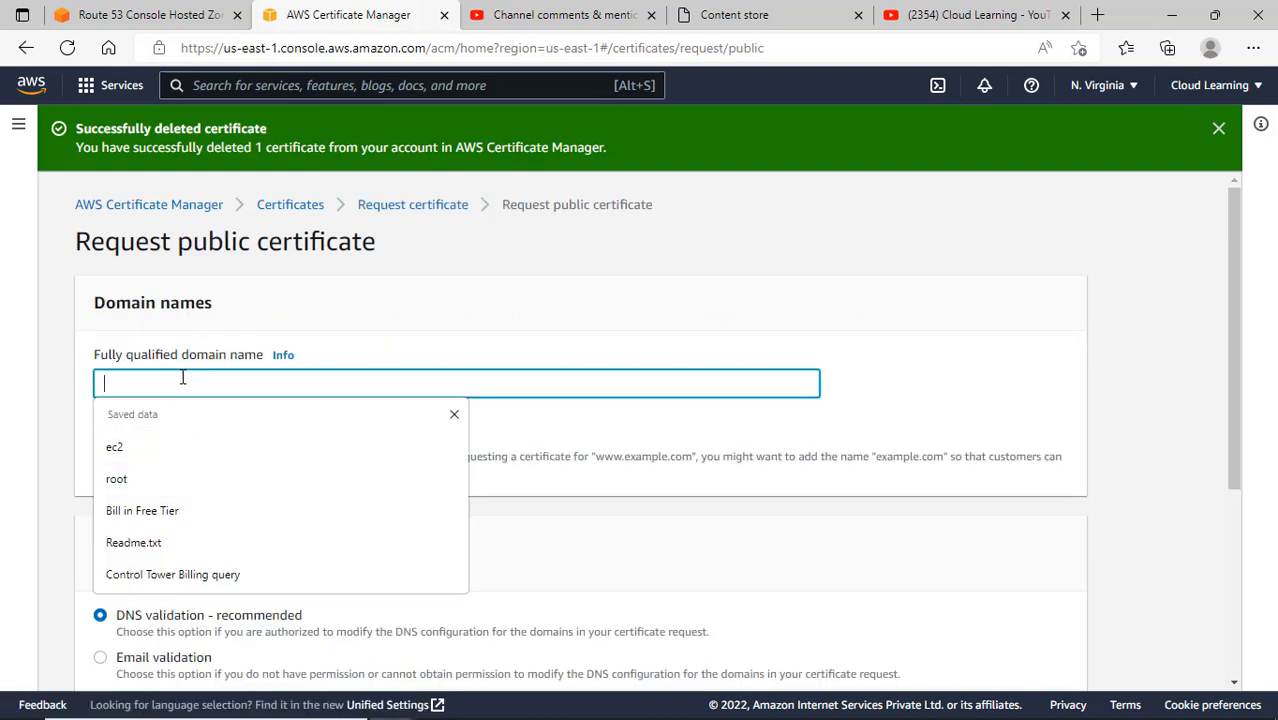
{"action": "type", "text": "awslearnings"}
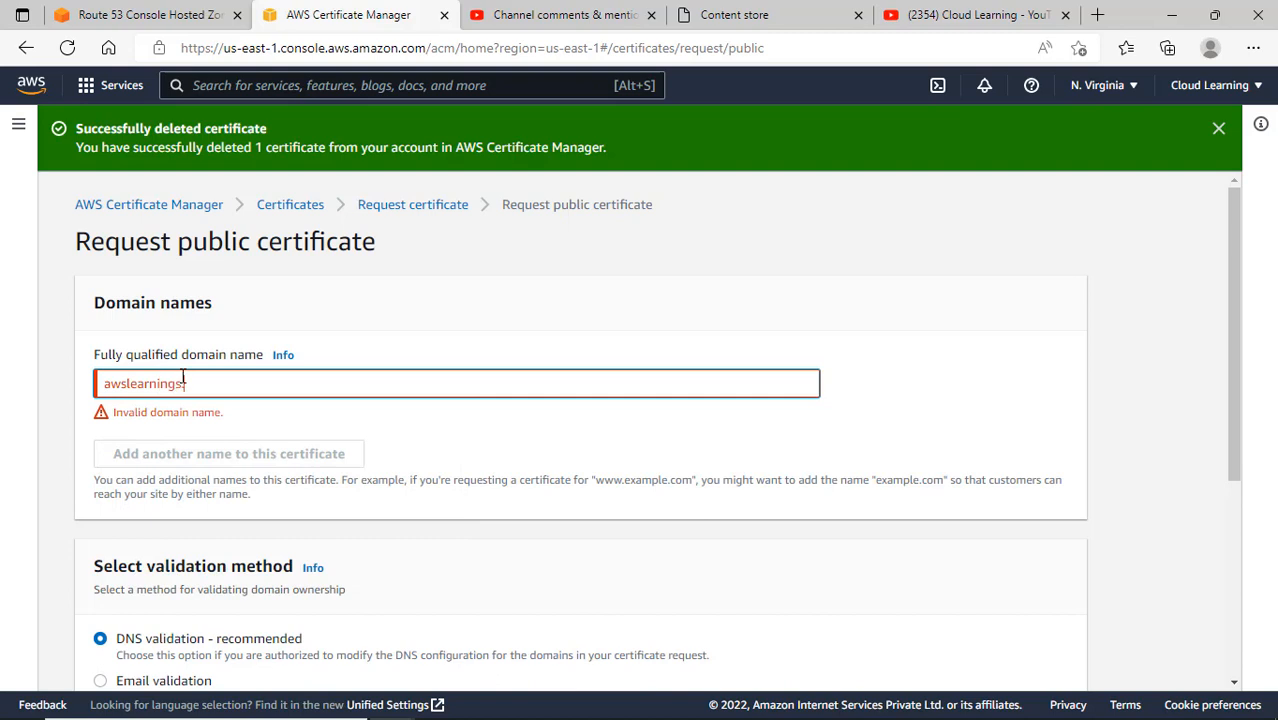
{"action": "type", "text": ".in"}
Add *.awslearnings.in as a second name to the certificate and submit the request with DNS validation
{"action": "left_click", "coordinate": [252, 427]}
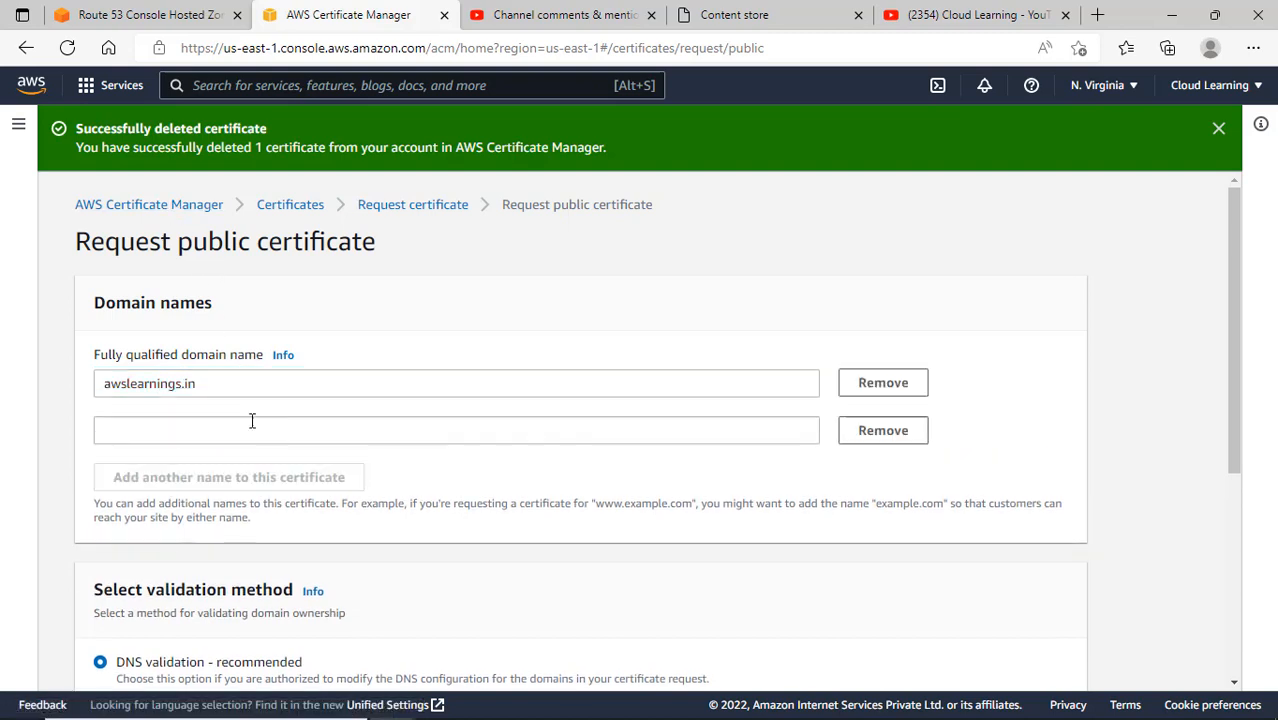
{"action": "left_click", "coordinate": [196, 430]}
{"action": "type", "text": "*"}
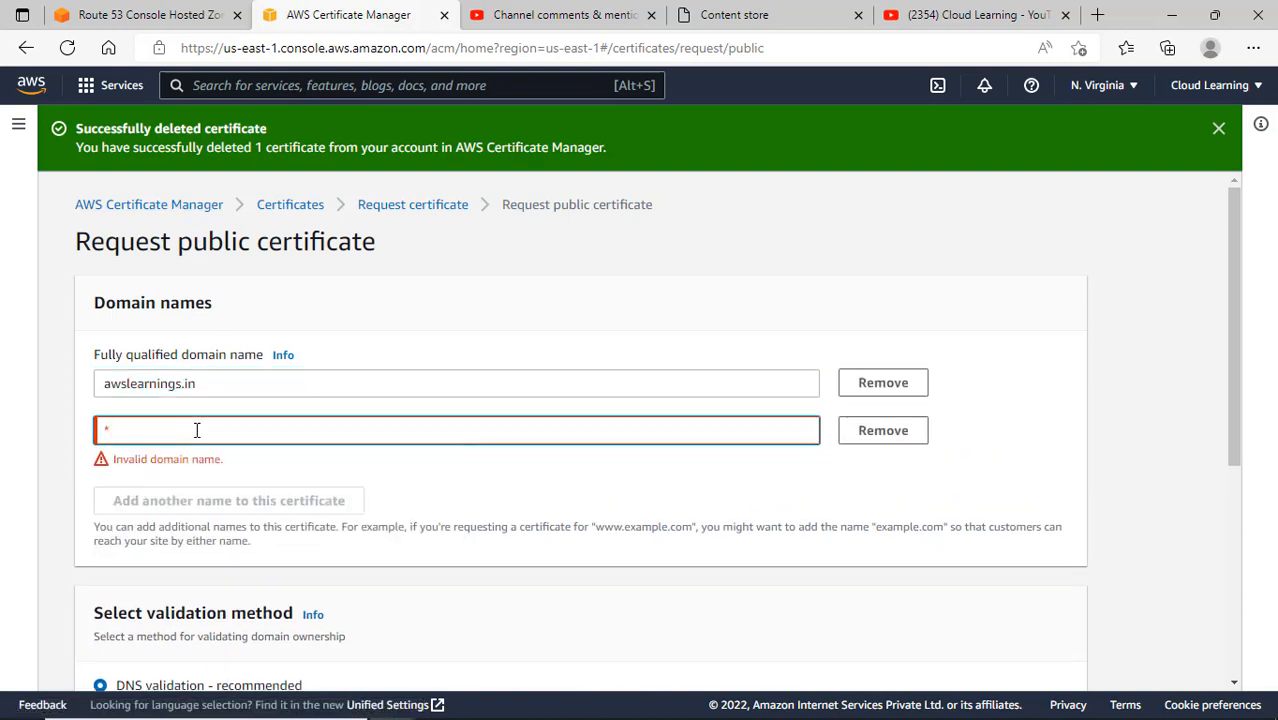
{"action": "type", "text": ".awslearnings.in"}
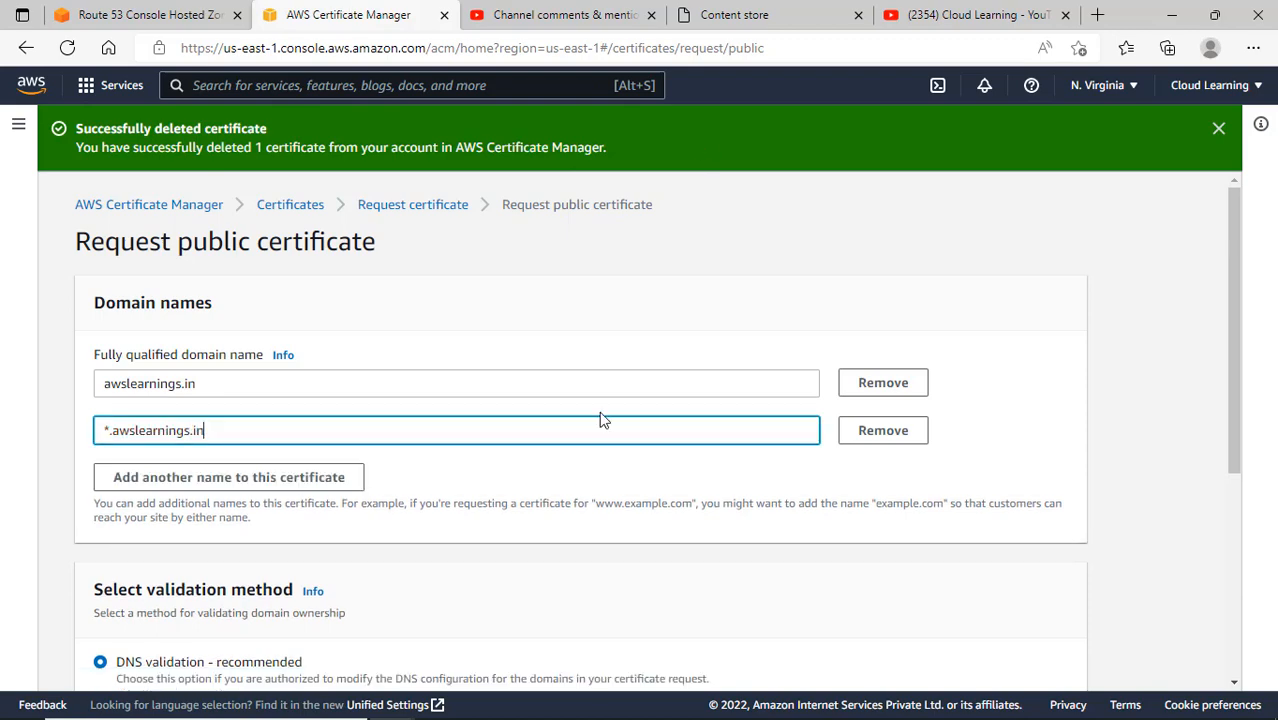
{"action": "scroll", "coordinate": [608, 417], "scroll_direction": "down", "scroll_amount": 2}
{"action": "scroll", "coordinate": [622, 411], "scroll_direction": "down", "scroll_amount": 2}
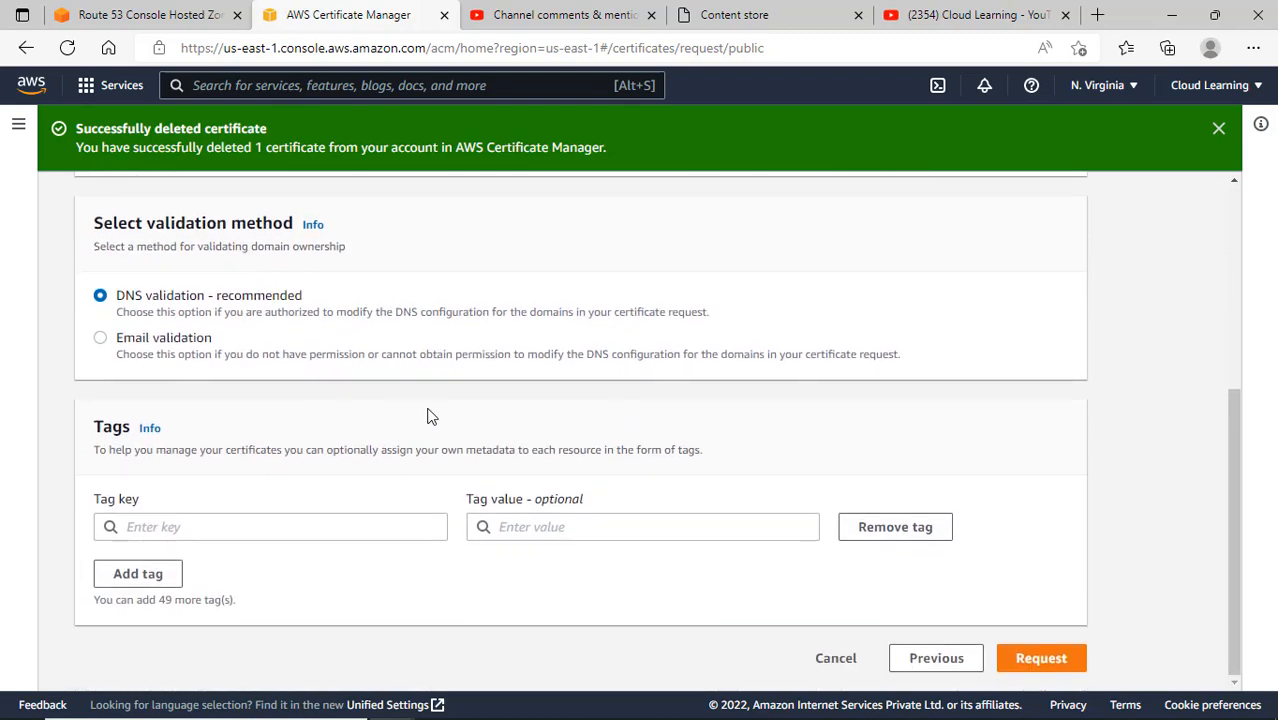
{"action": "left_click", "coordinate": [1066, 656]}
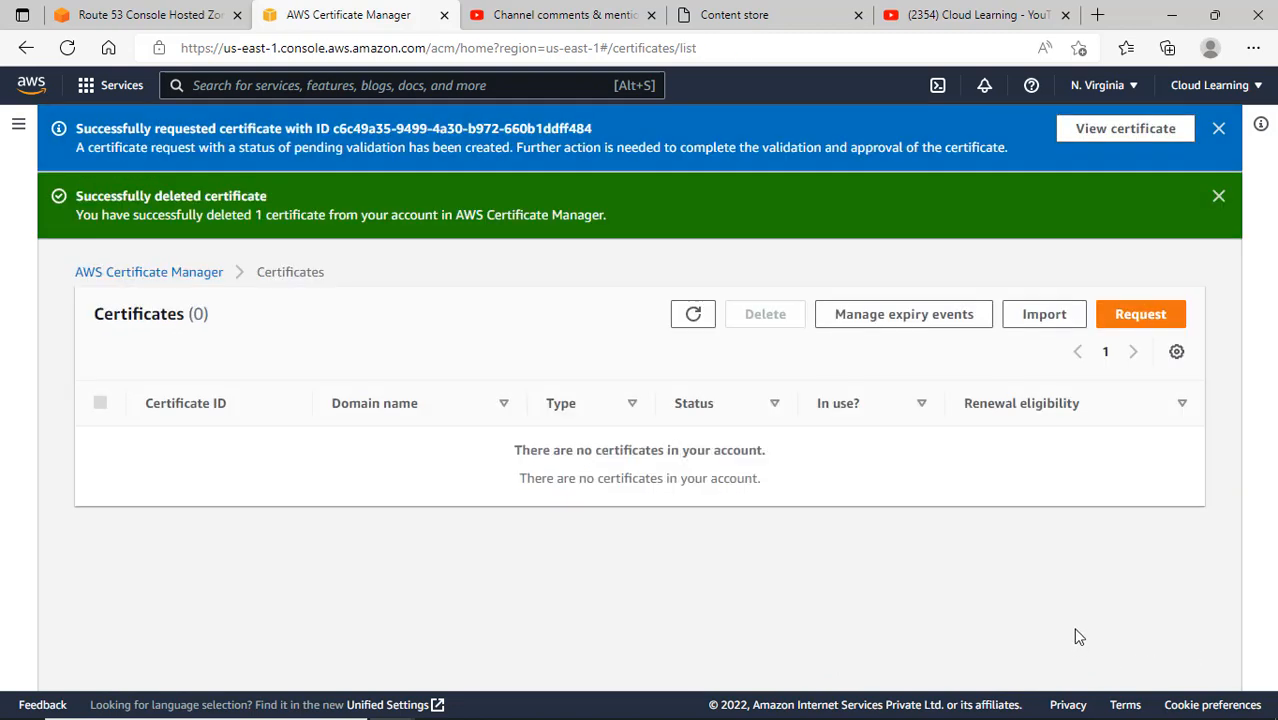
Open the newly requested certificate and start creating its Route 53 validation records for awslearnings.in and *.awslearnings.in
{"action": "left_click", "coordinate": [1150, 130]}
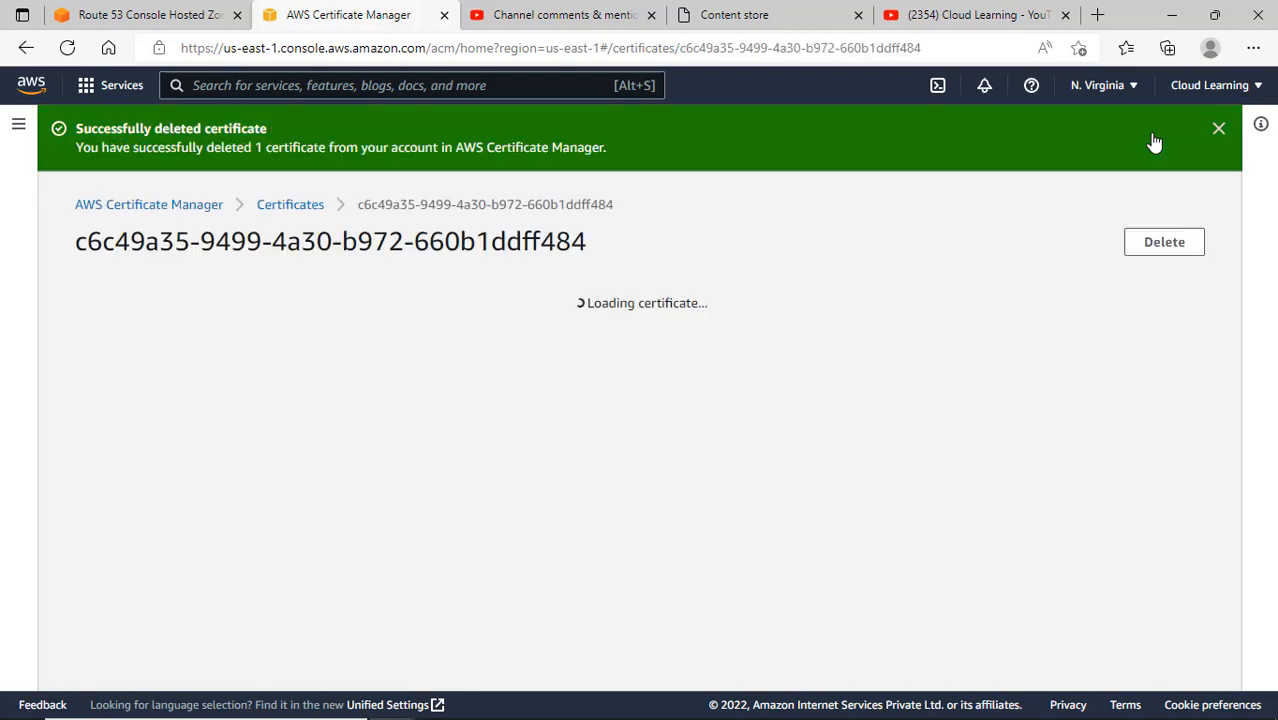
{"action": "scroll", "coordinate": [608, 342], "scroll_direction": "down", "scroll_amount": 3}
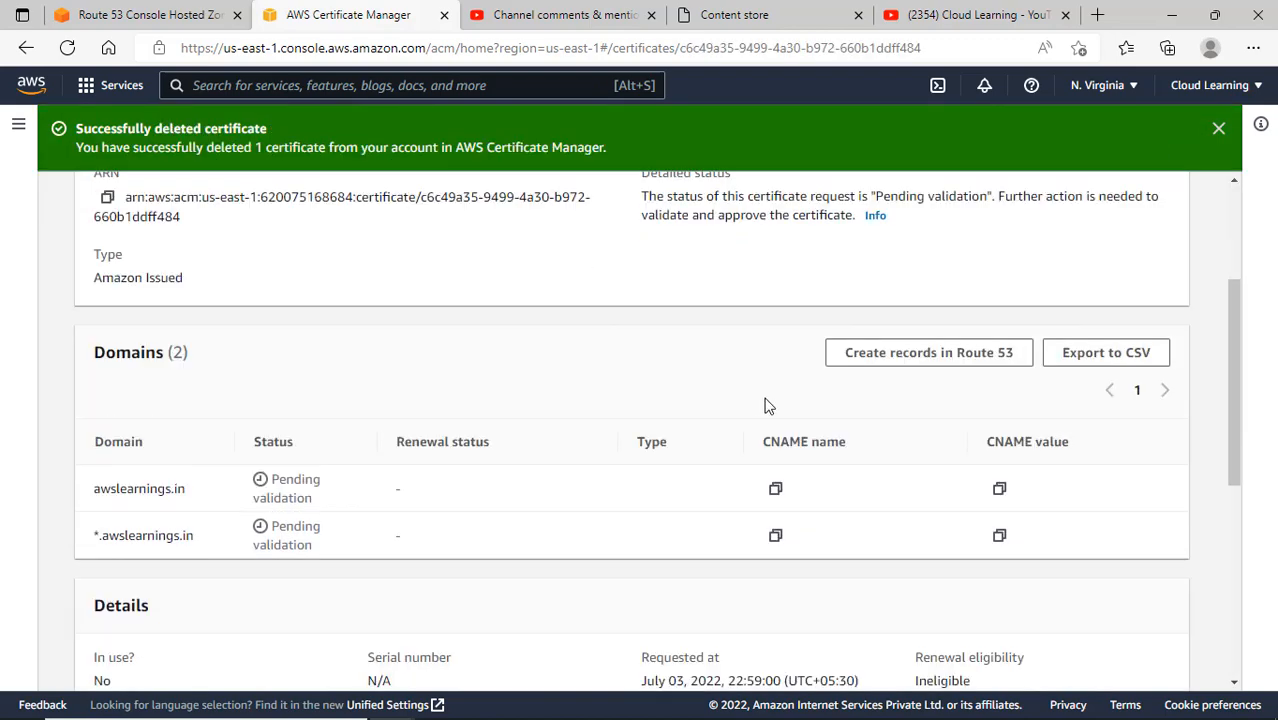
{"action": "left_click", "coordinate": [890, 354]}
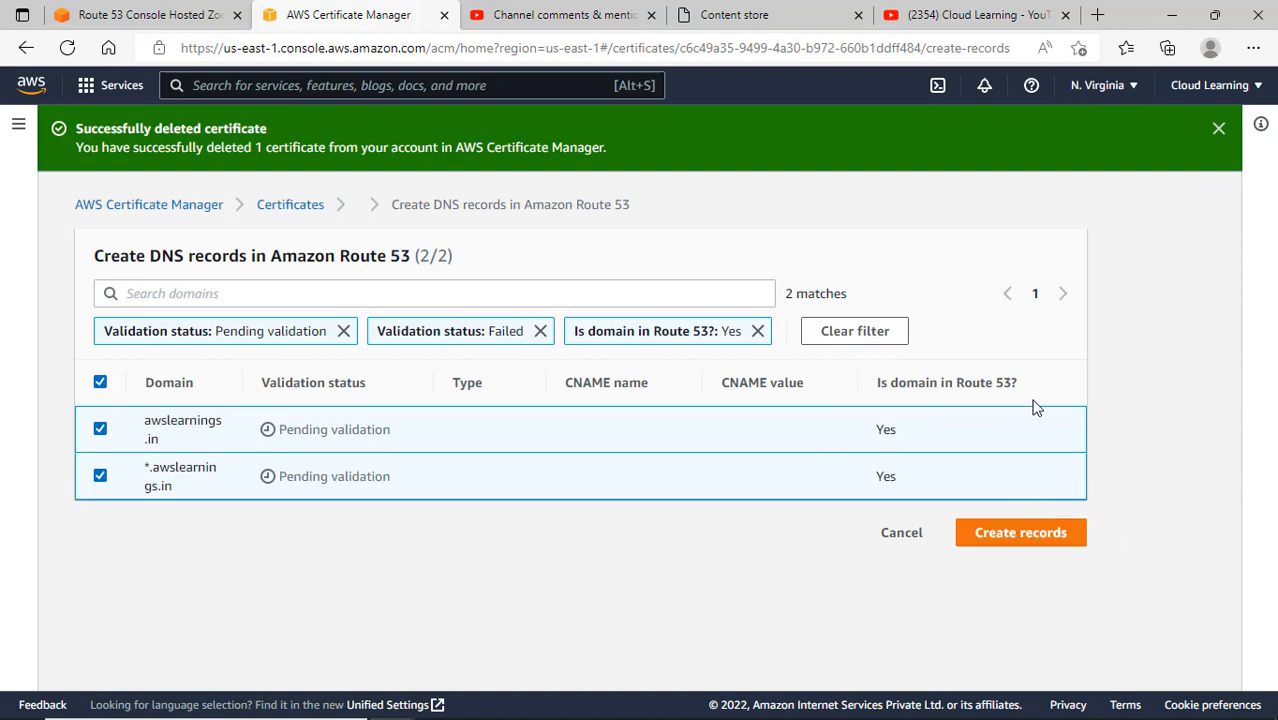
{"action": "left_click", "coordinate": [1218, 131]}
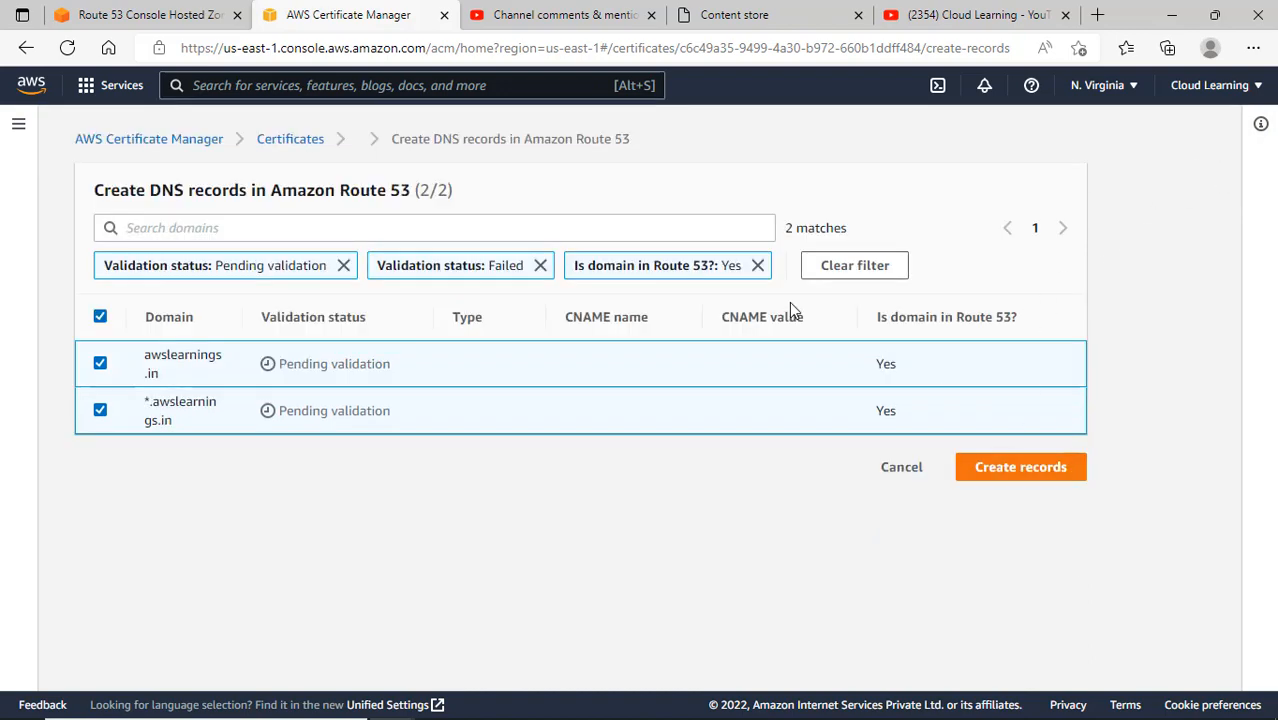
Delete the old CNAME validation record from the awslearnings.in hosted zone in Route 53
{"action": "left_click", "coordinate": [100, 8]}
{"action": "scroll", "coordinate": [271, 559], "scroll_direction": "down", "scroll_amount": 1}
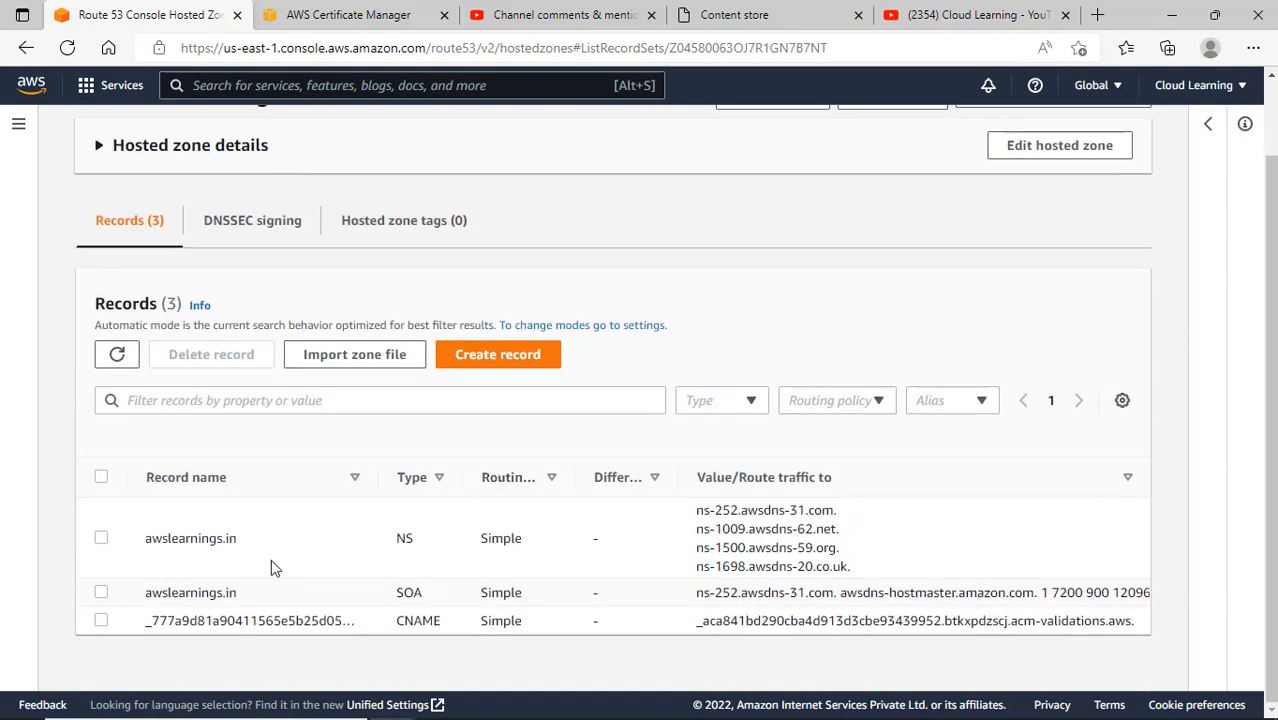
{"action": "left_click", "coordinate": [102, 620]}
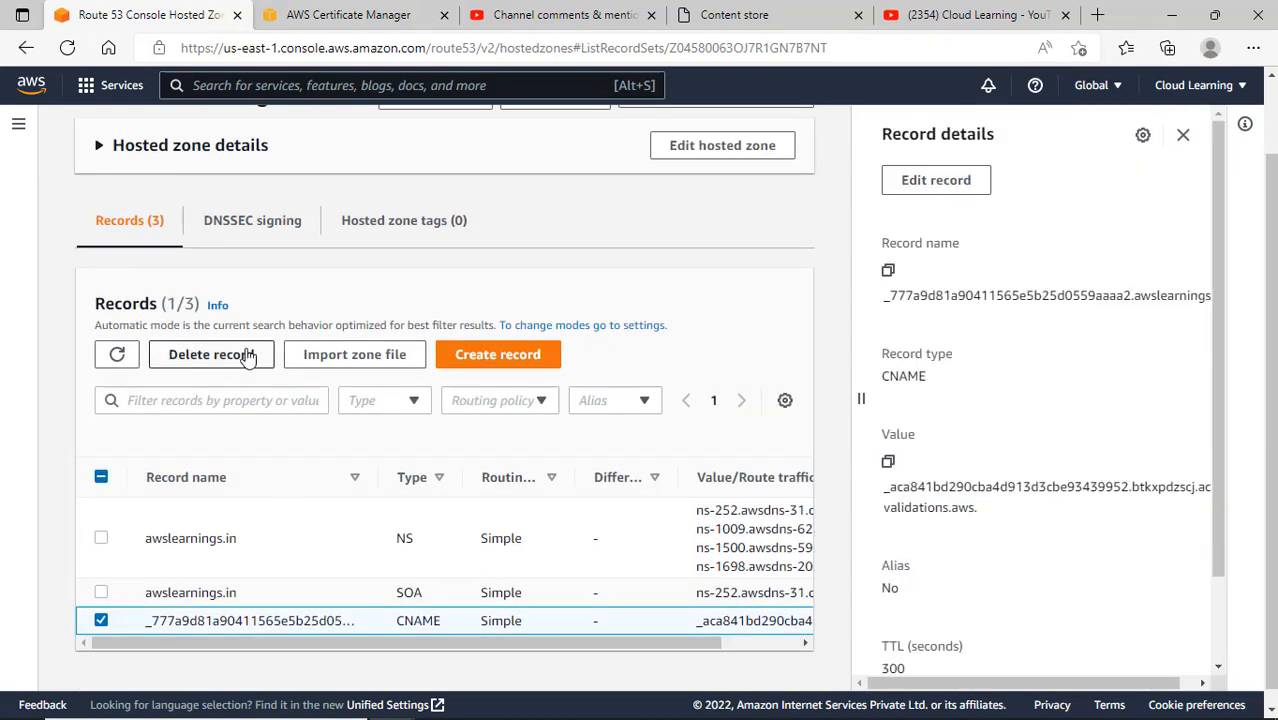
{"action": "left_click", "coordinate": [211, 354]}
{"action": "left_click", "coordinate": [873, 622]}
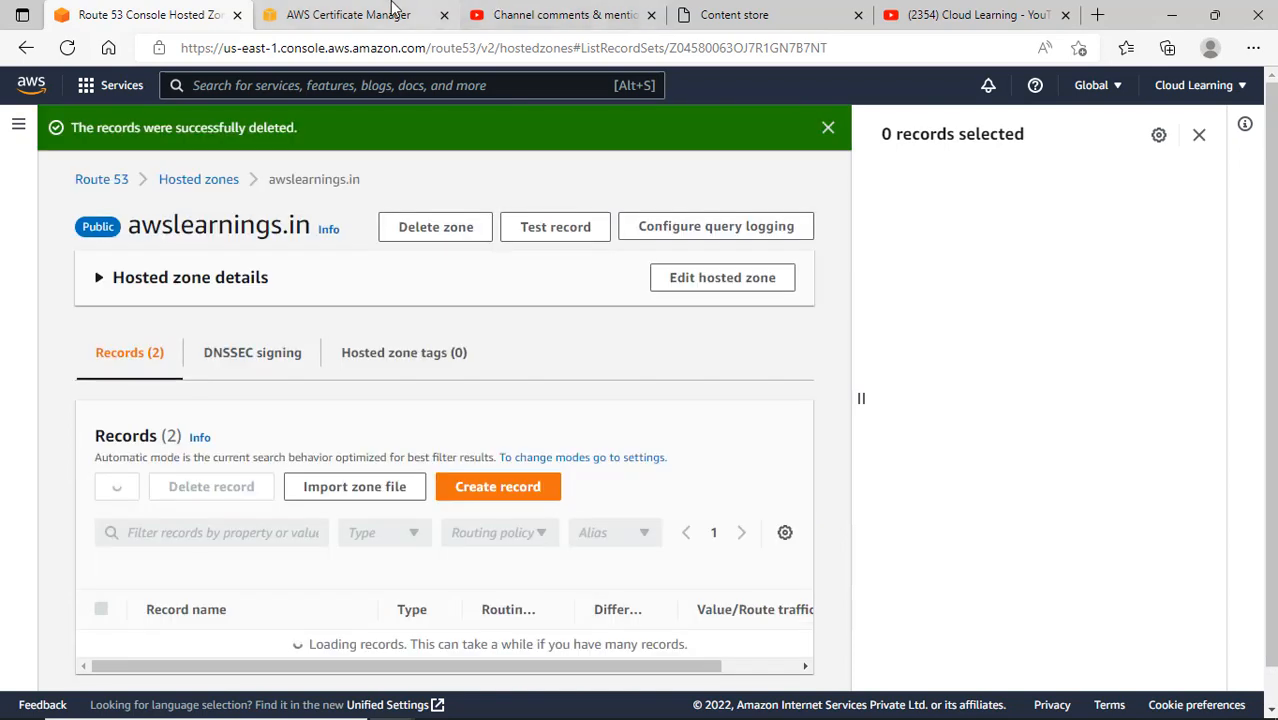
Check the new certificate's status in the certificates list and the records in the awslearnings.in hosted zone
{"action": "left_click", "coordinate": [415, 22]}
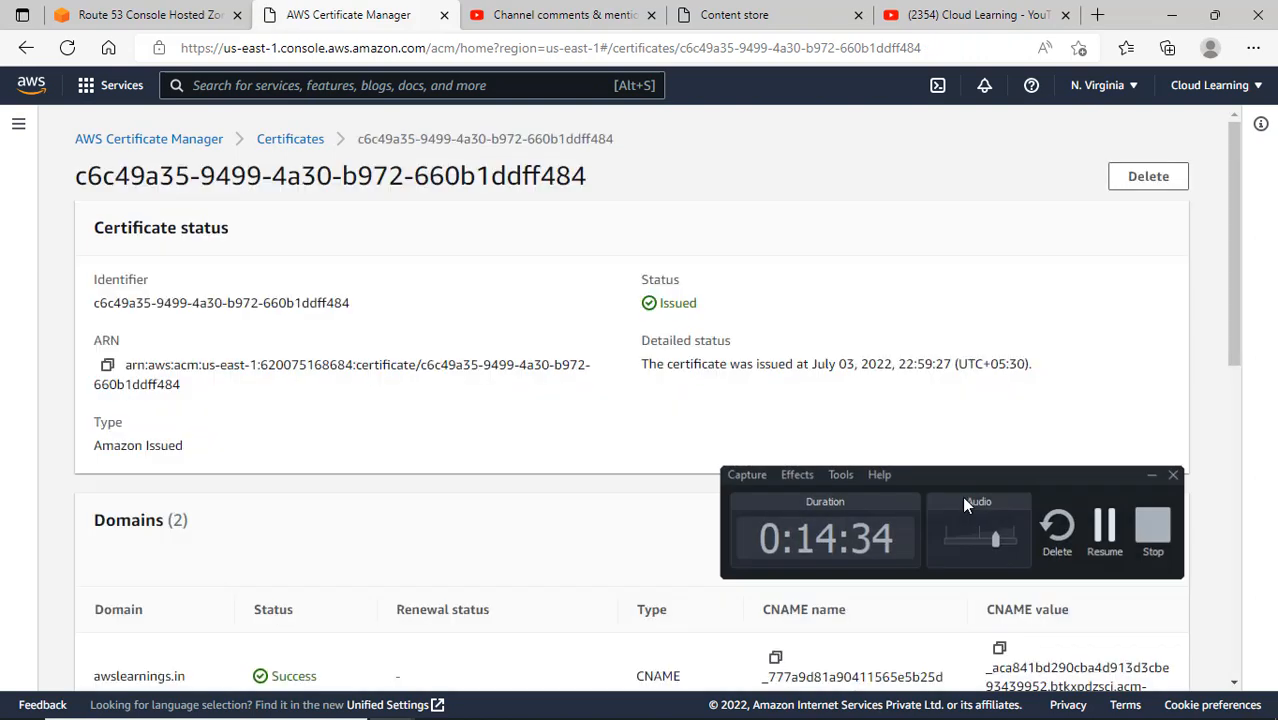
{"action": "left_click", "coordinate": [290, 139]}
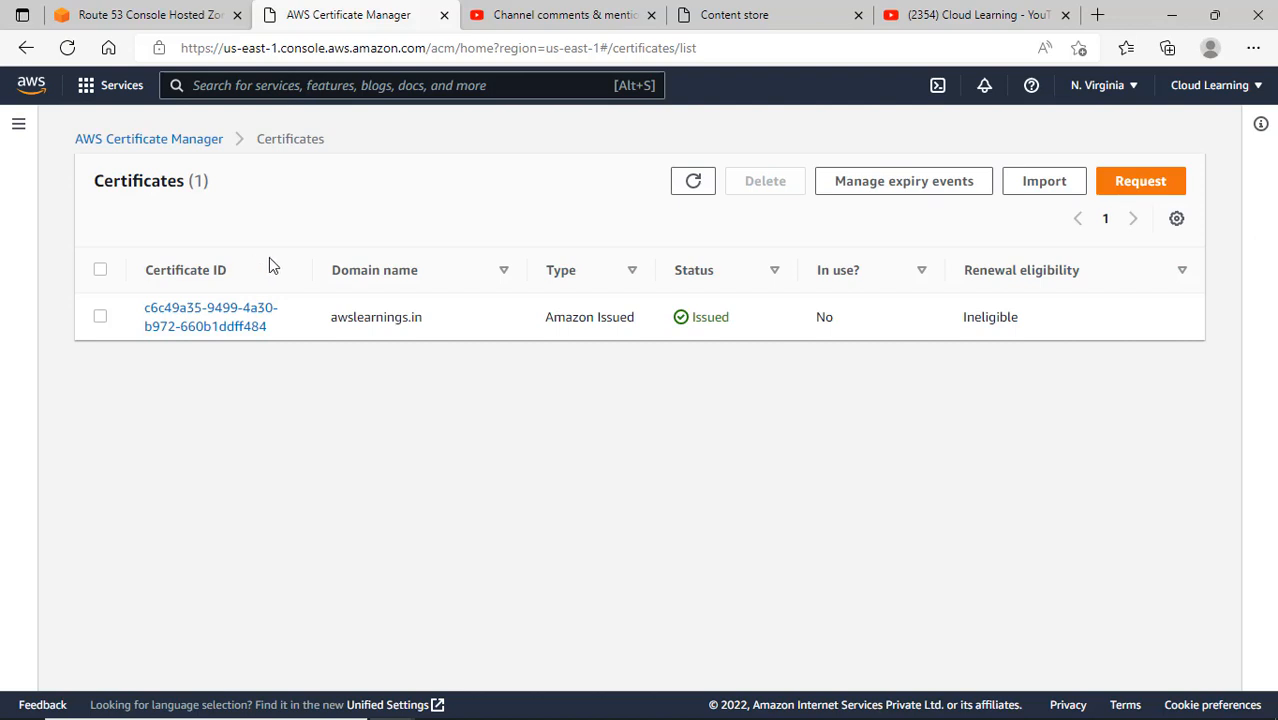
{"action": "left_click", "coordinate": [150, 15]}
{"action": "scroll", "coordinate": [575, 378], "scroll_direction": "down", "scroll_amount": 1}
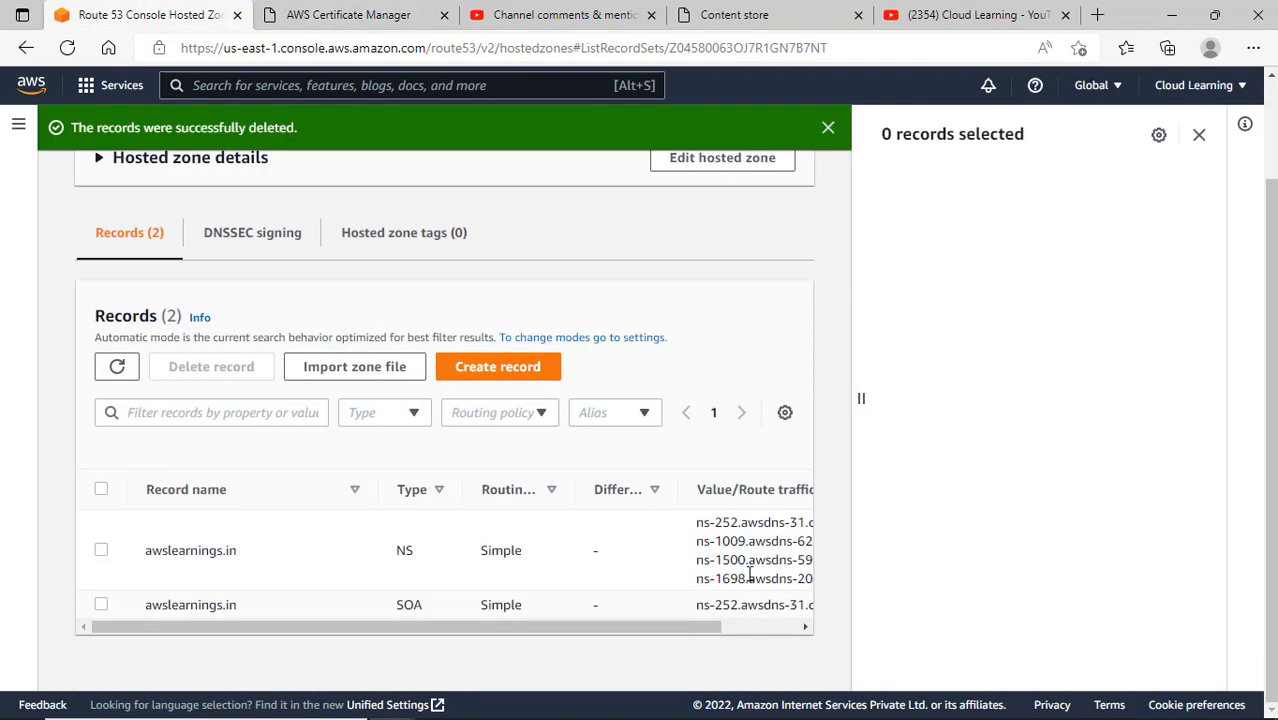
Reopen the awslearnings.in certificate and review its status, domain validation, CNAME entries and details
{"action": "left_click", "coordinate": [355, 15]}
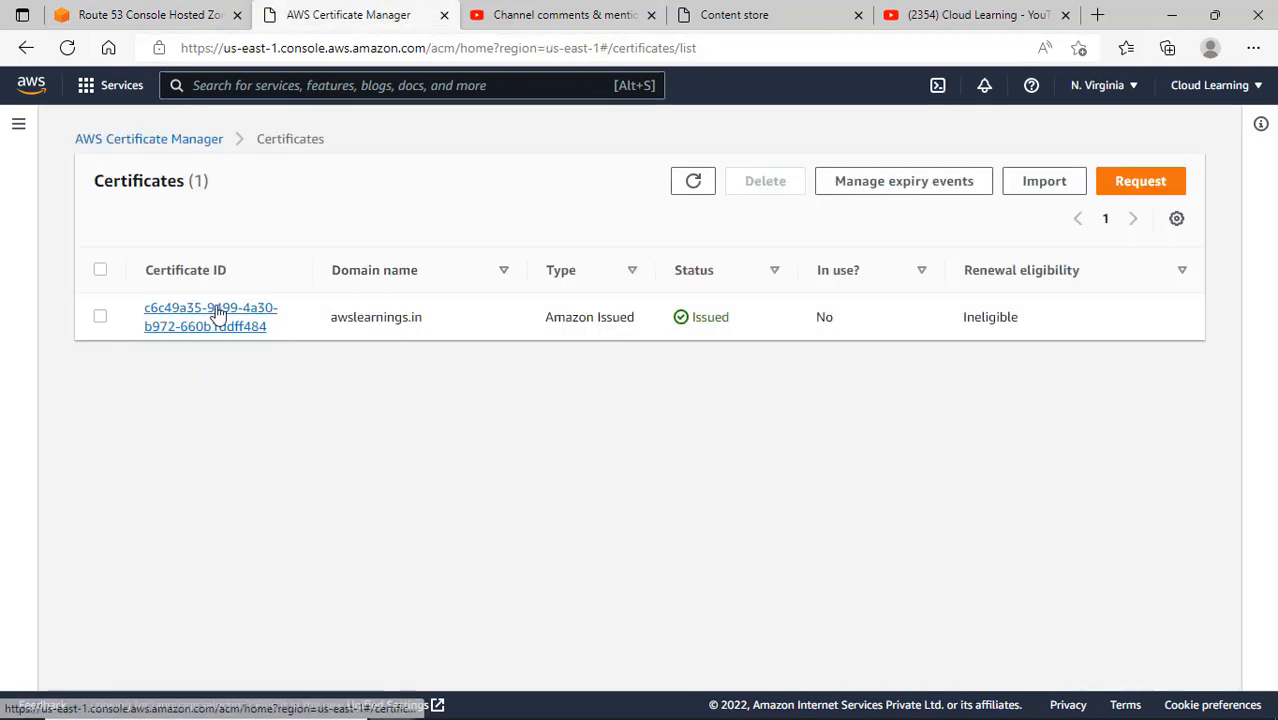
{"action": "left_click", "coordinate": [275, 305]}
{"action": "scroll", "coordinate": [772, 429], "scroll_direction": "down", "scroll_amount": 3}
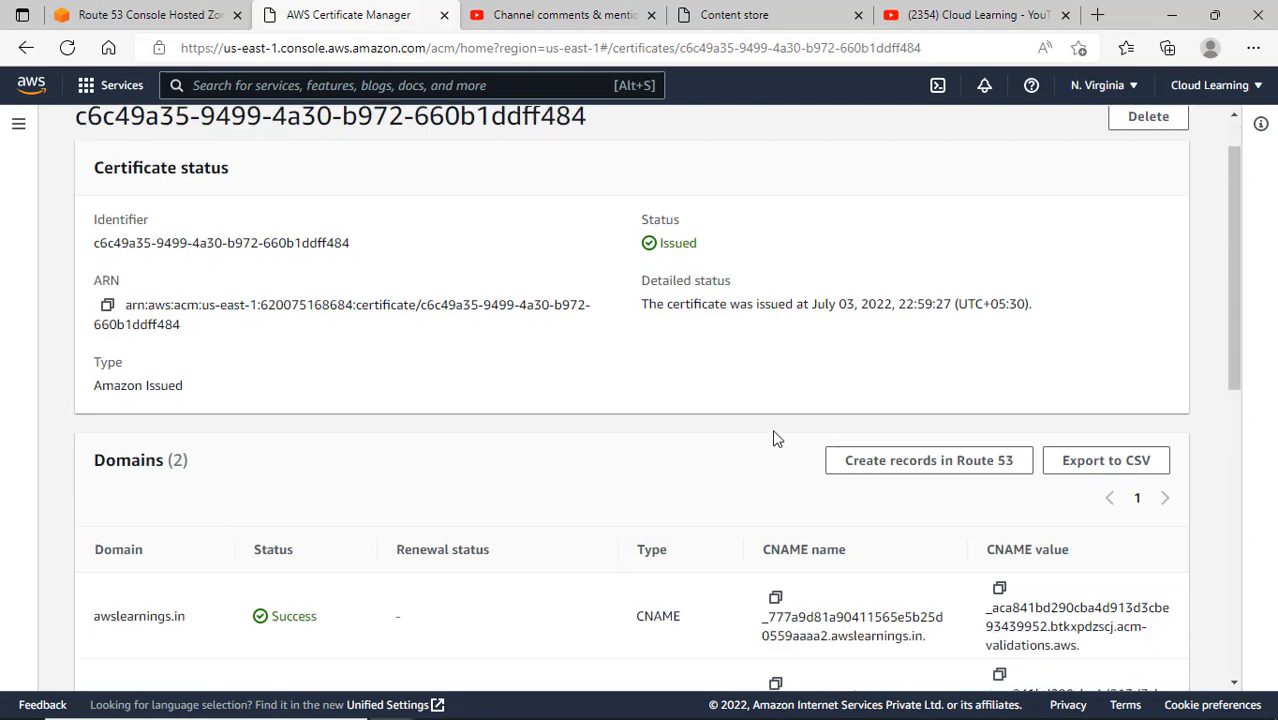
{"action": "scroll", "coordinate": [776, 439], "scroll_direction": "up", "scroll_amount": 2}
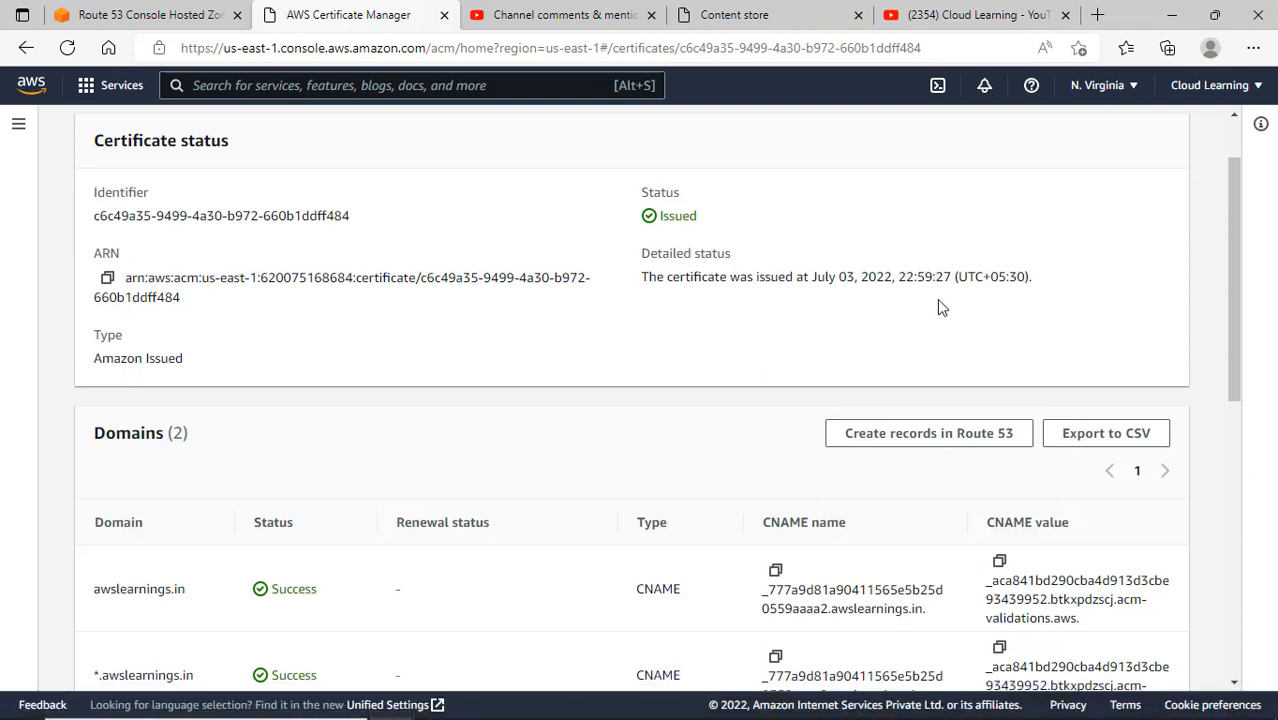
{"action": "scroll", "coordinate": [937, 305], "scroll_direction": "down", "scroll_amount": 3}
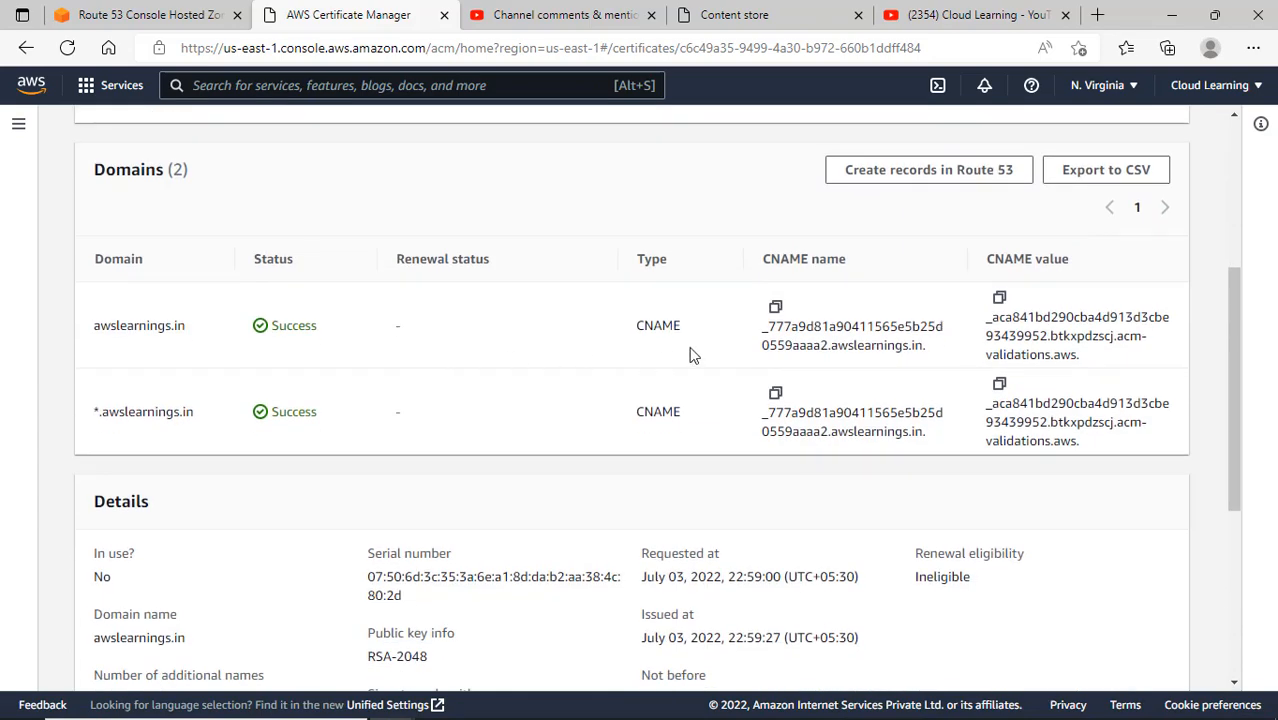
{"action": "scroll", "coordinate": [697, 366], "scroll_direction": "down", "scroll_amount": 3}
{"action": "scroll", "coordinate": [713, 405], "scroll_direction": "up", "scroll_amount": 6}
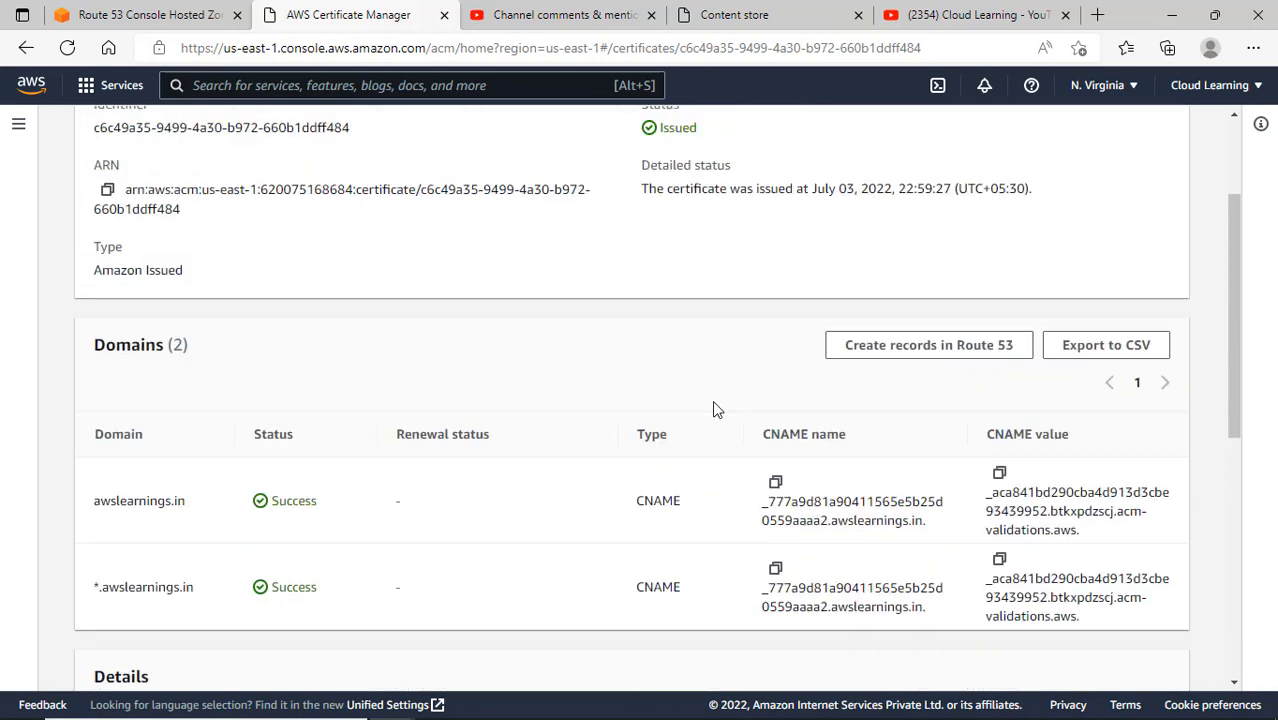
{"action": "scroll", "coordinate": [713, 405], "scroll_direction": "up", "scroll_amount": 1}
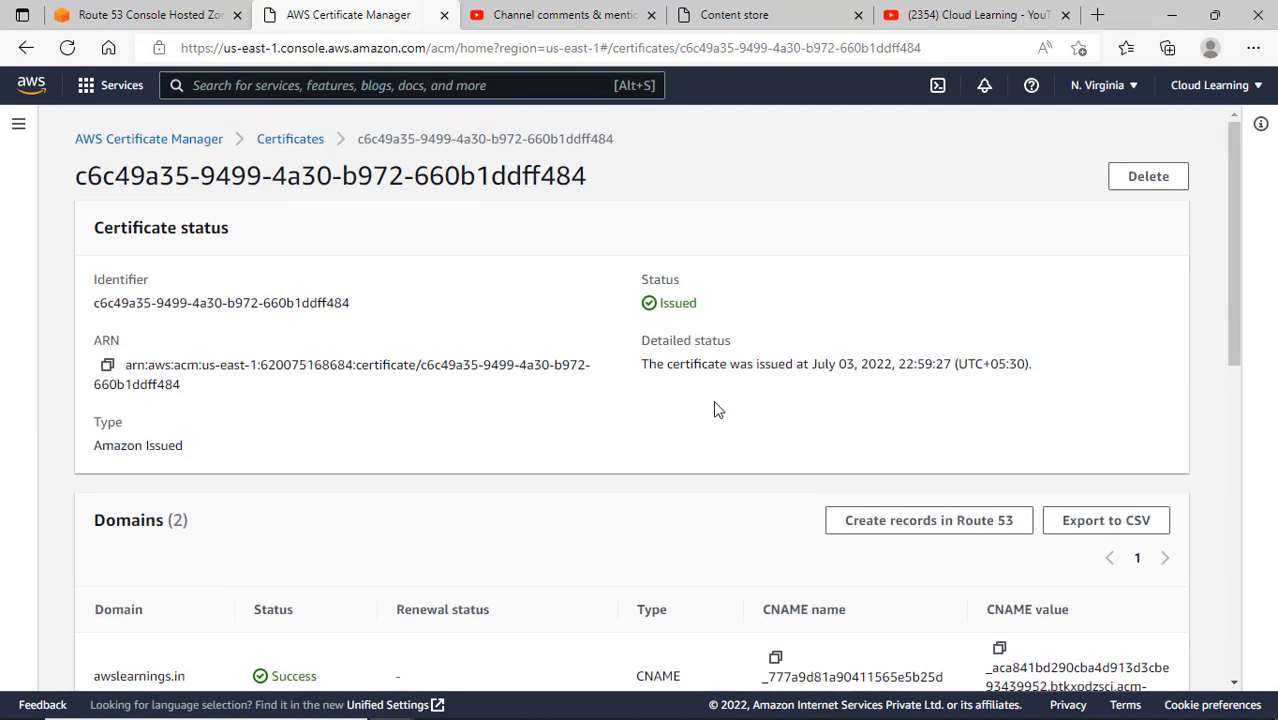
Go to the AWS Certificate Manager home page and list the certificates from there
{"action": "left_click", "coordinate": [203, 139]}
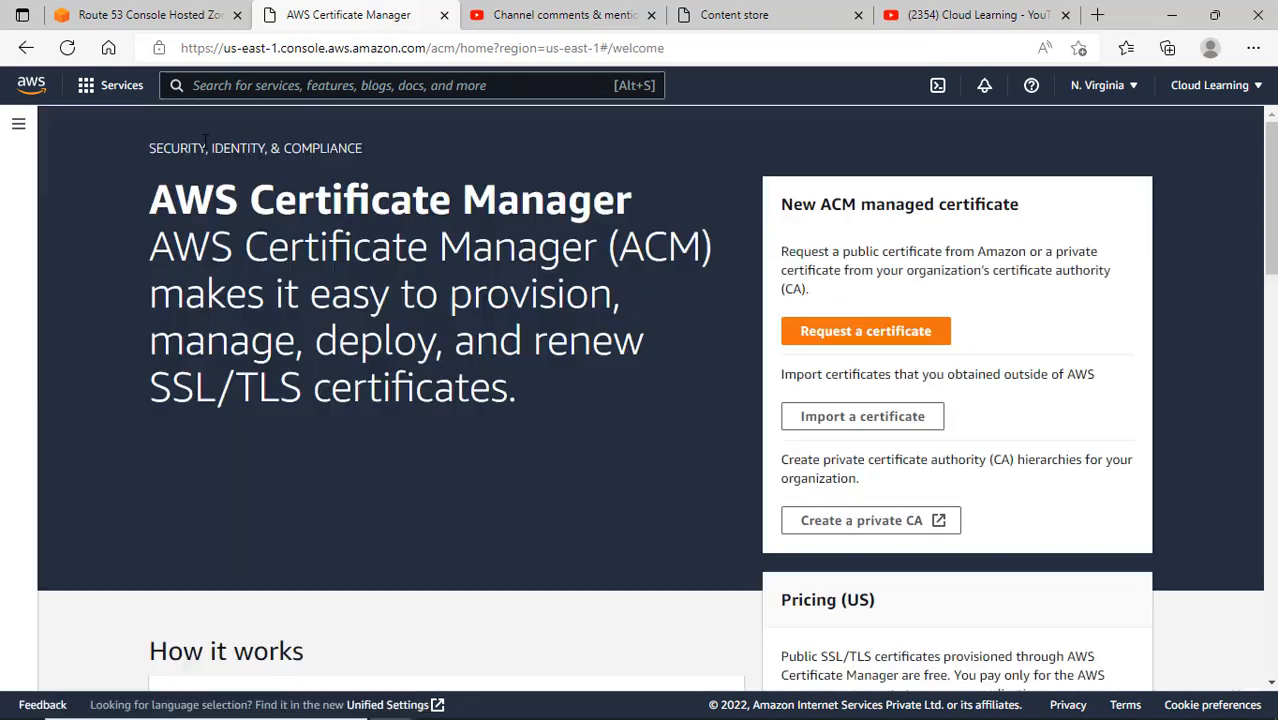
{"action": "left_click", "coordinate": [18, 123]}
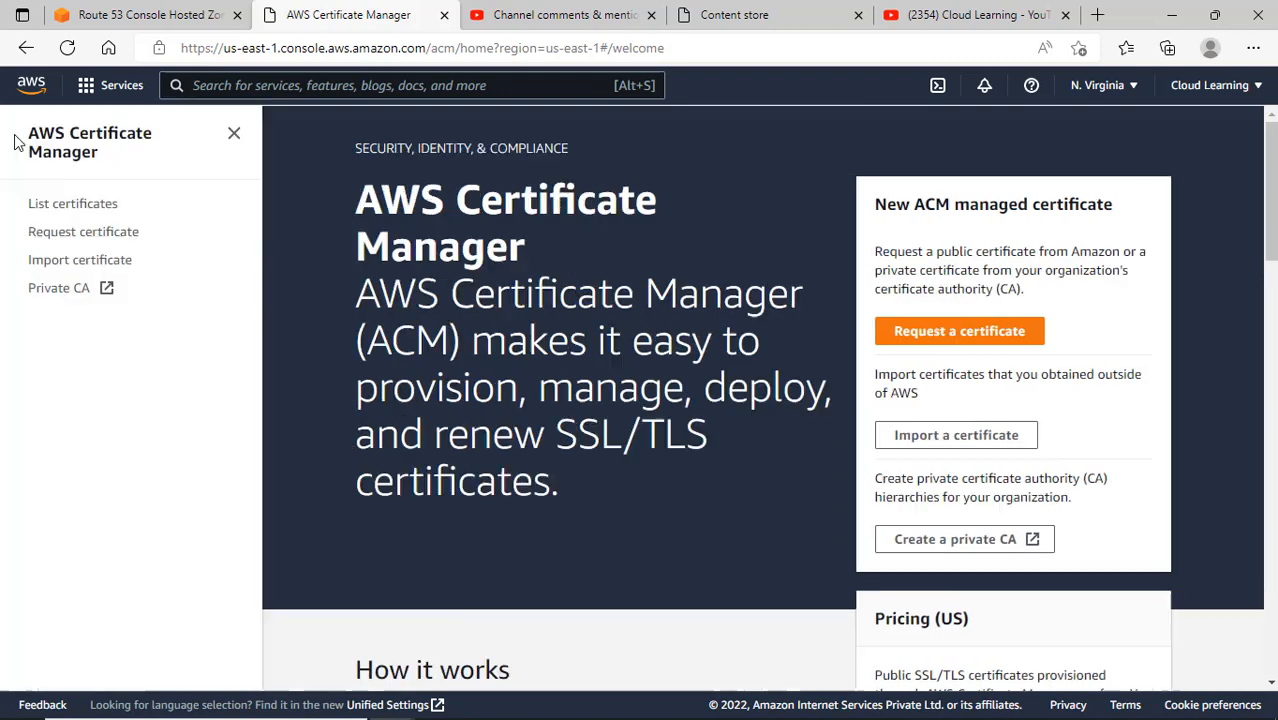
{"action": "left_click", "coordinate": [60, 203]}
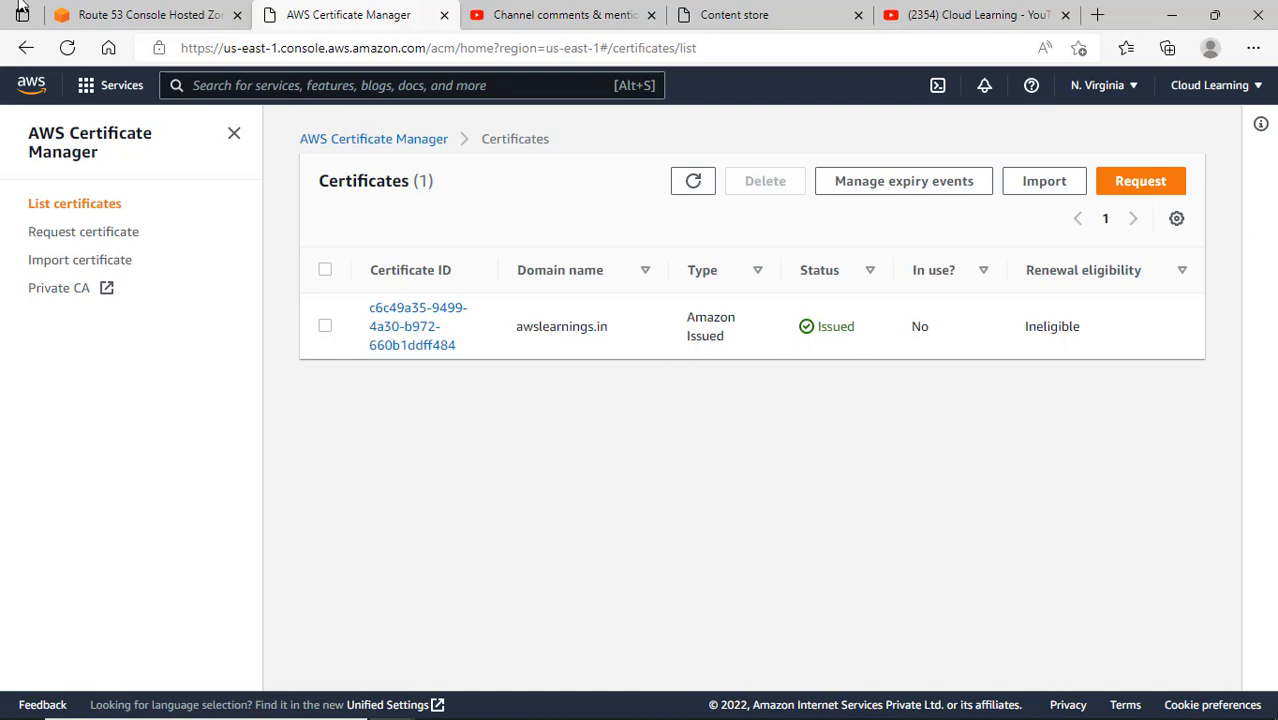
View the list of Route 53 hosted zones, then return to the certificates list
{"action": "left_click", "coordinate": [160, 14]}
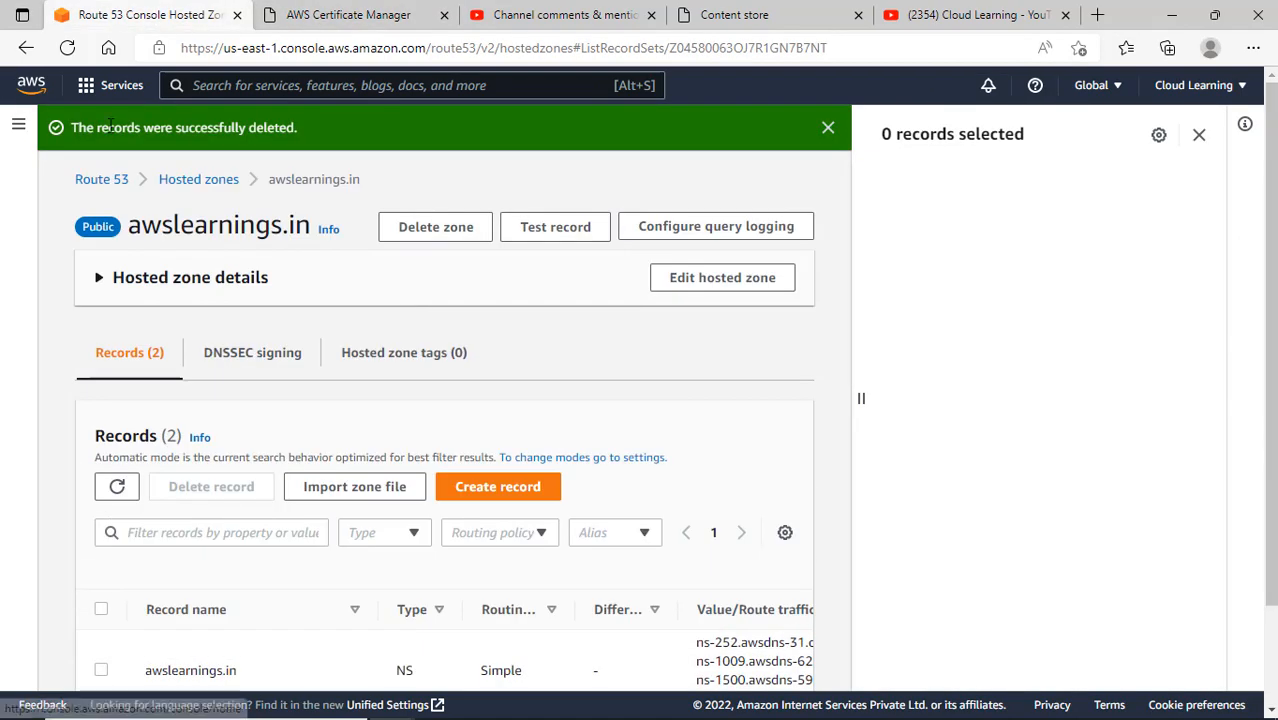
{"action": "left_click", "coordinate": [199, 179]}
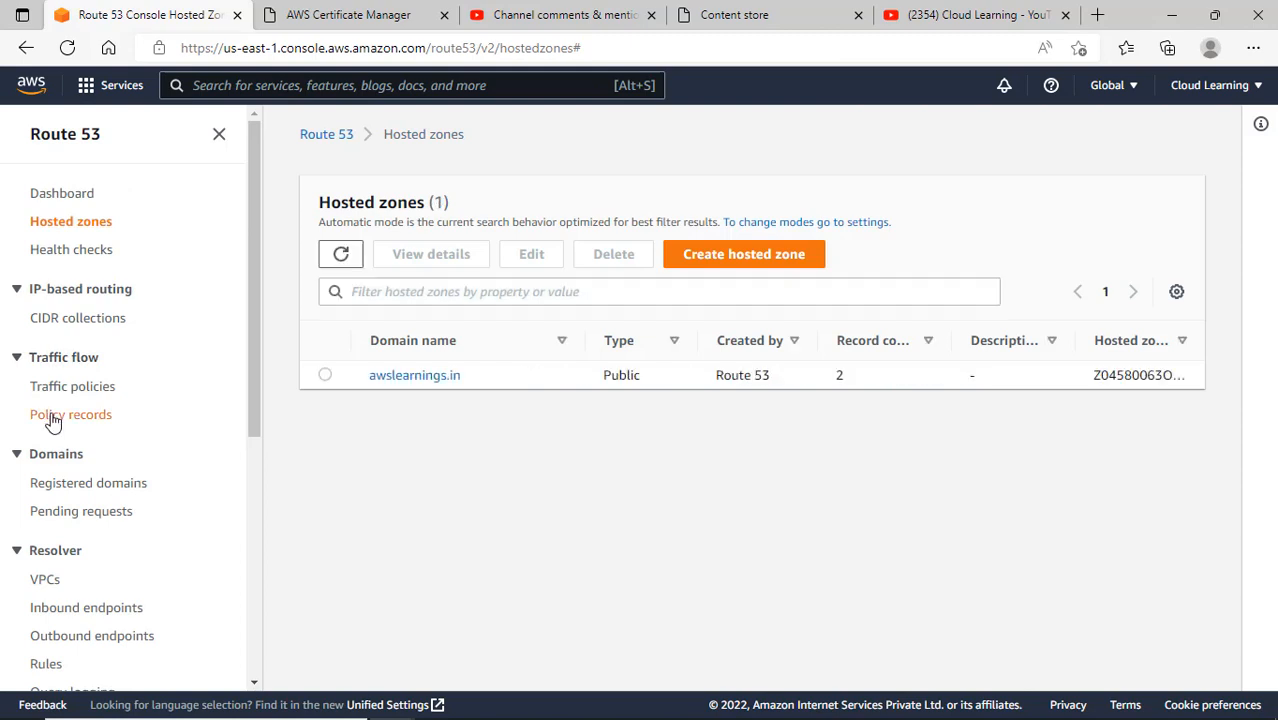
{"action": "scroll", "coordinate": [90, 365], "scroll_direction": "down", "scroll_amount": 5}
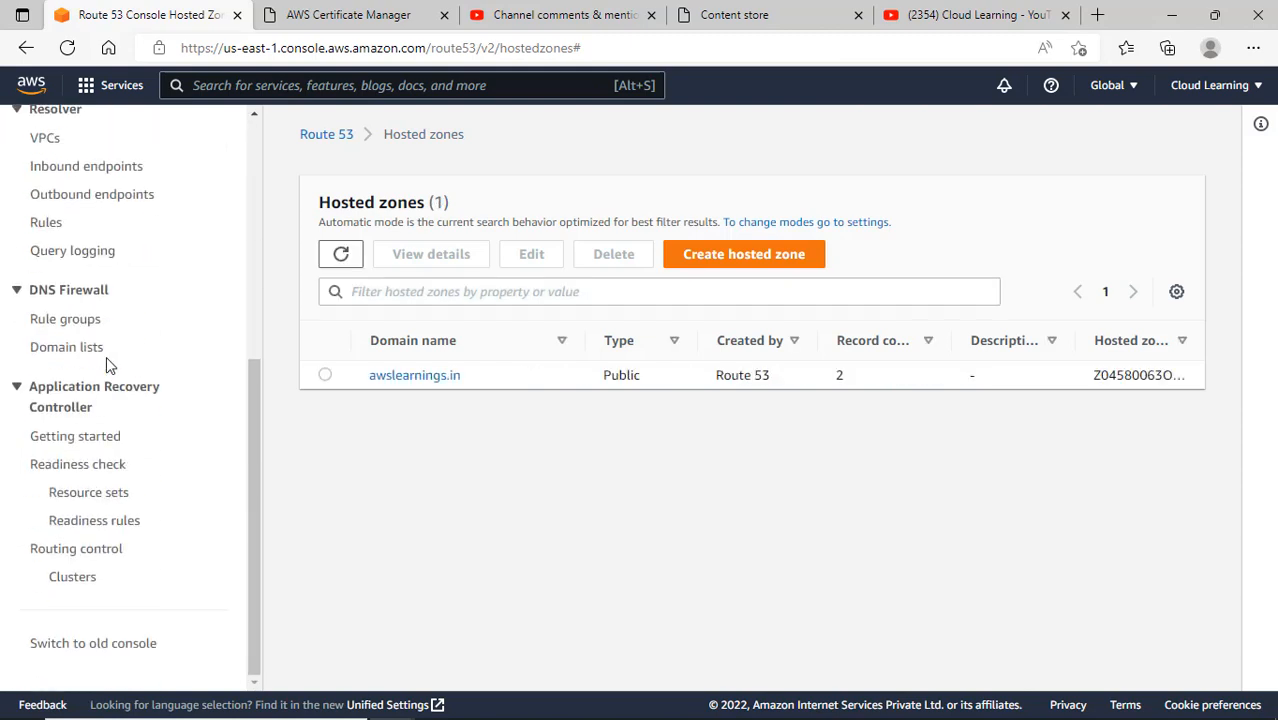
{"action": "scroll", "coordinate": [106, 358], "scroll_direction": "up", "scroll_amount": 5}
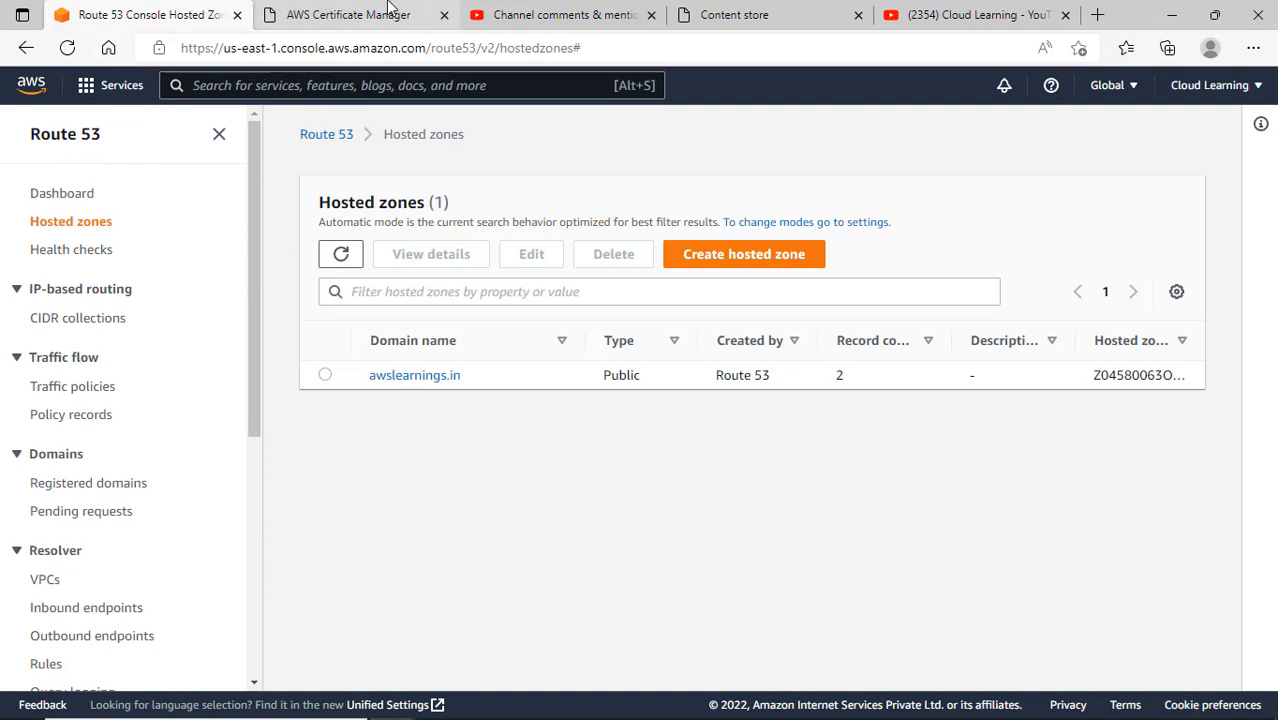
{"action": "left_click", "coordinate": [390, 10]}
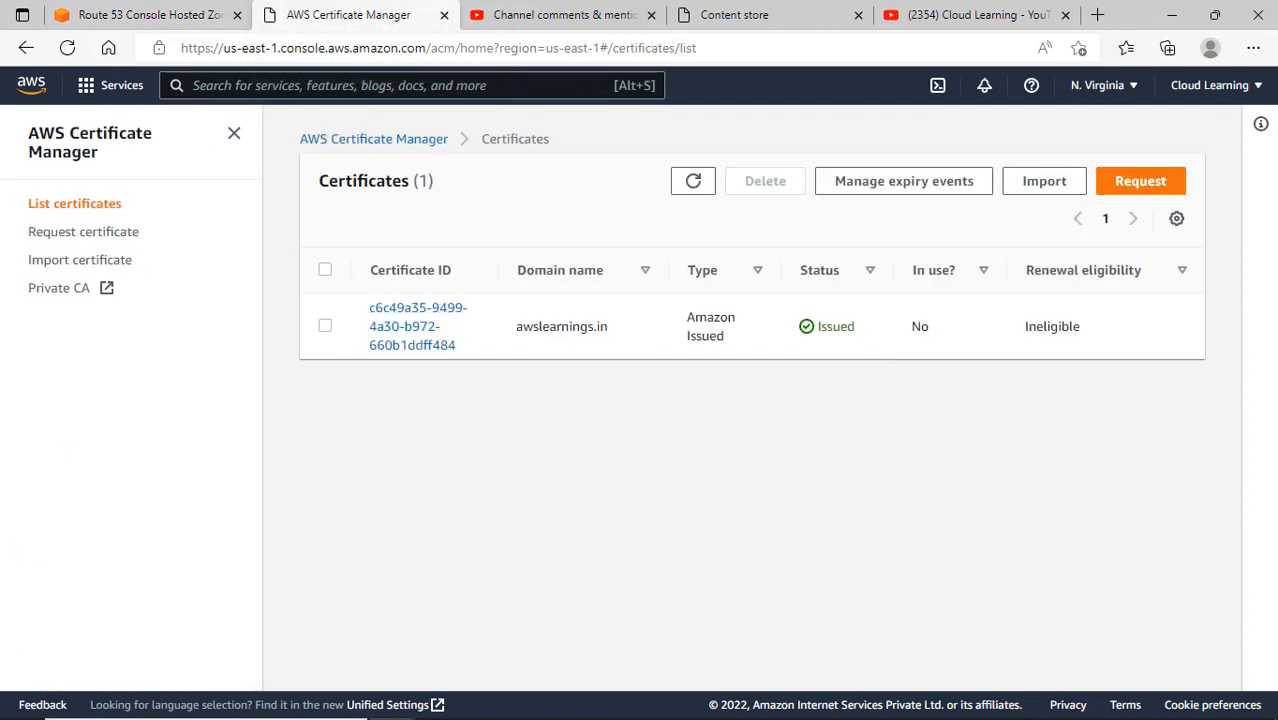
Search the AWS services for ec2, open EC2 in N. Virginia and display its Load Balancers page
{"action": "left_click", "coordinate": [150, 14]}
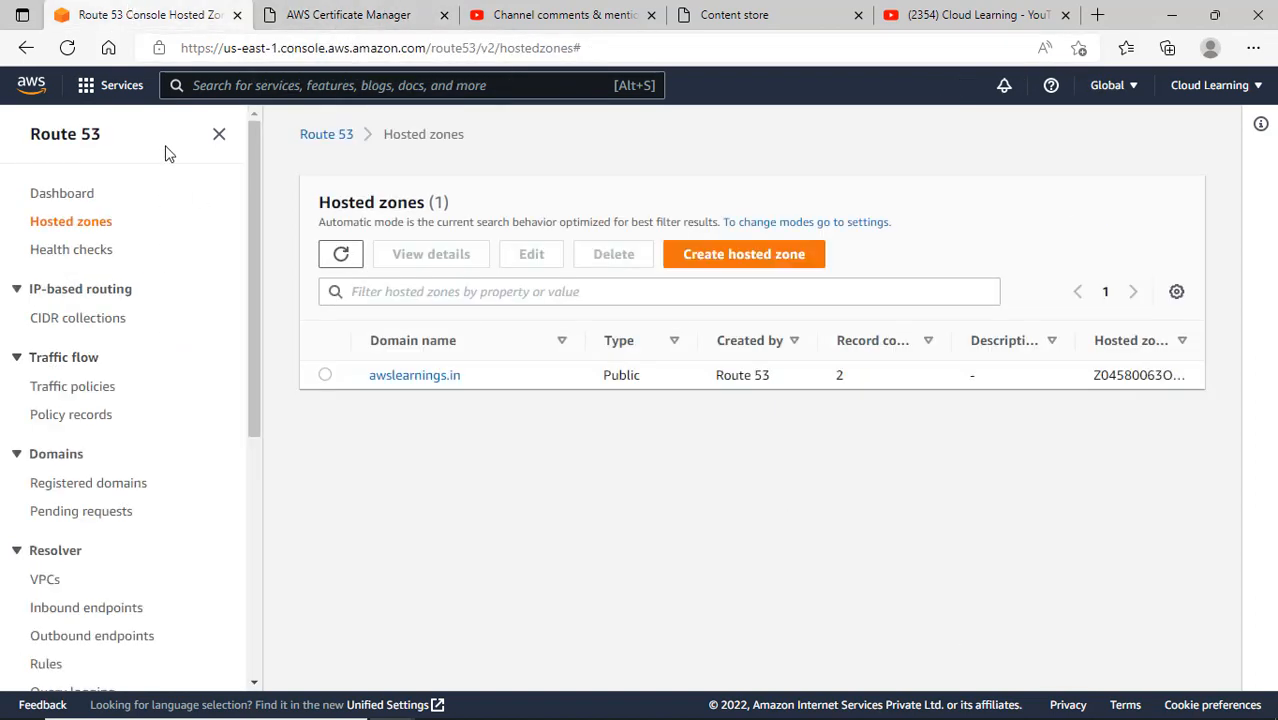
{"action": "left_click", "coordinate": [210, 86]}
{"action": "type", "text": "ec2"}
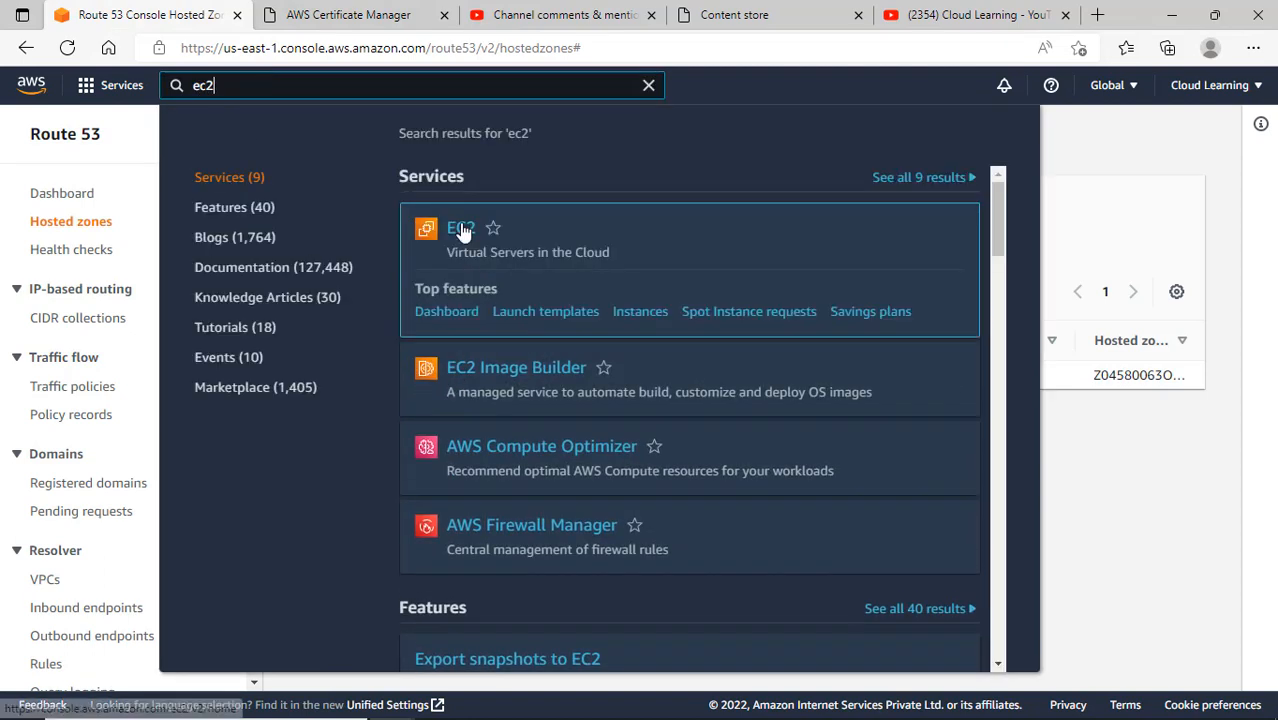
{"action": "left_click", "coordinate": [461, 229]}
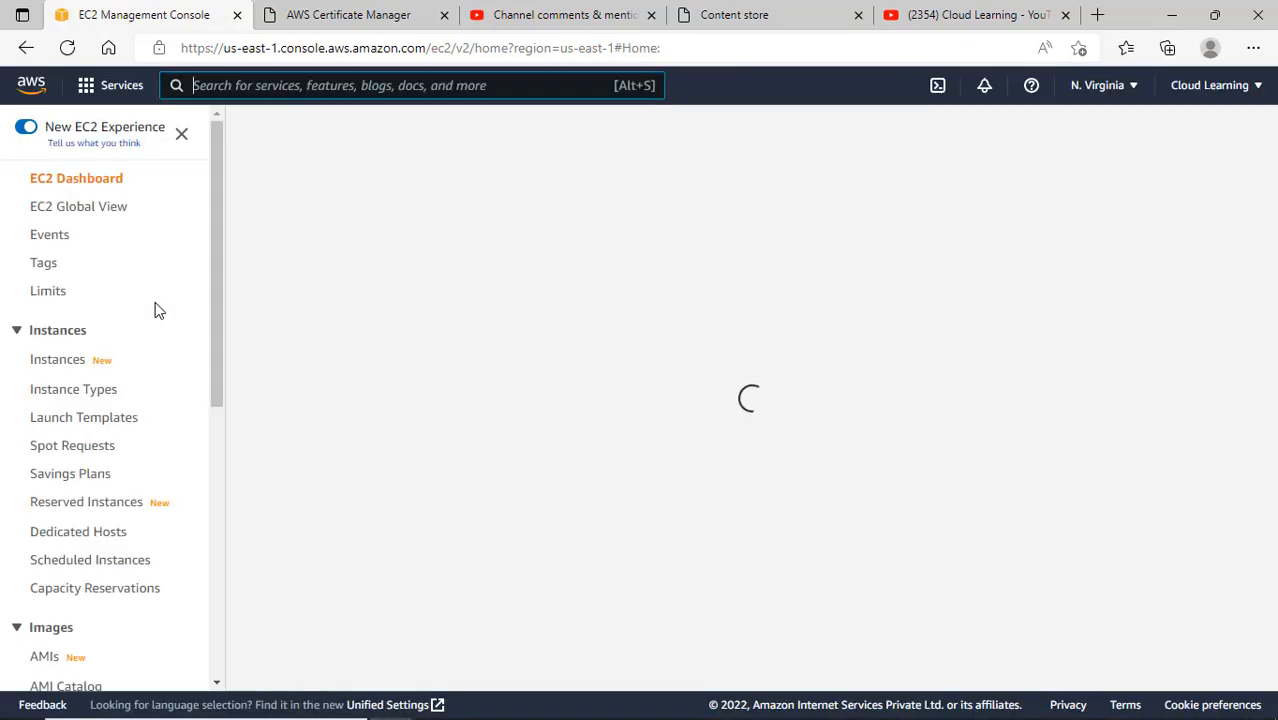
{"action": "scroll", "coordinate": [104, 481], "scroll_direction": "down", "scroll_amount": 5}
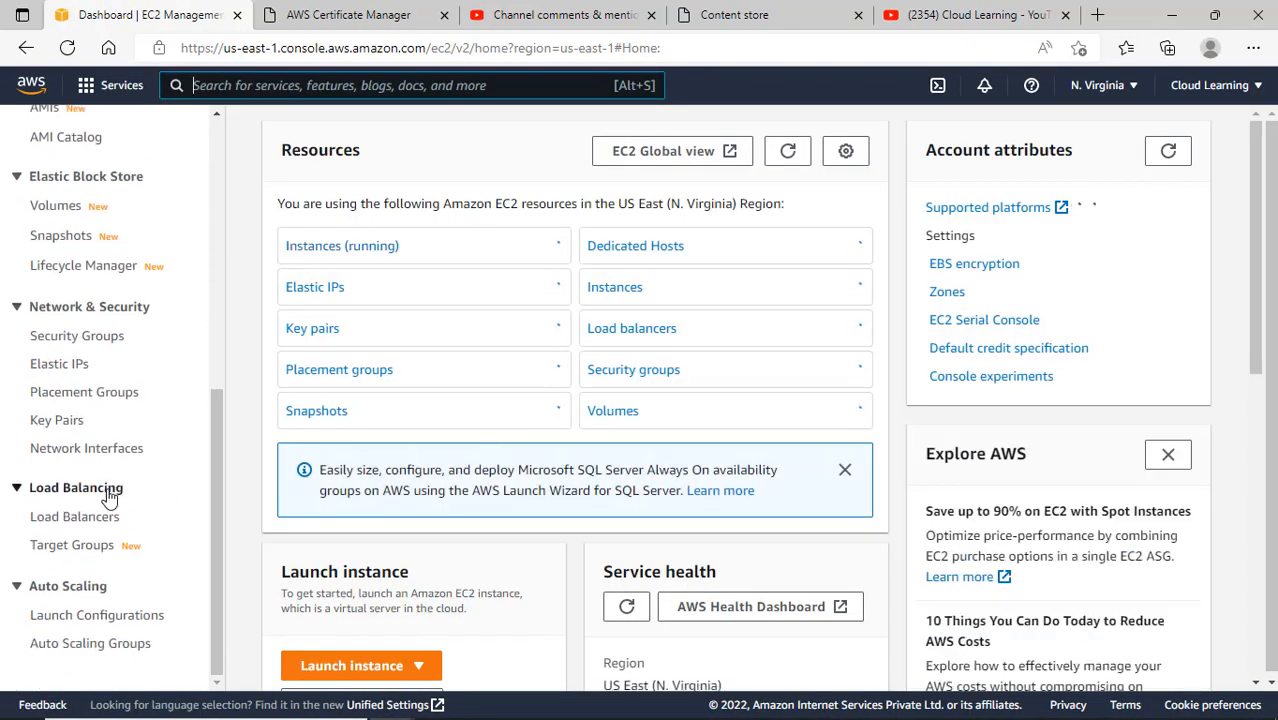
{"action": "scroll", "coordinate": [100, 620], "scroll_direction": "down", "scroll_amount": 2}
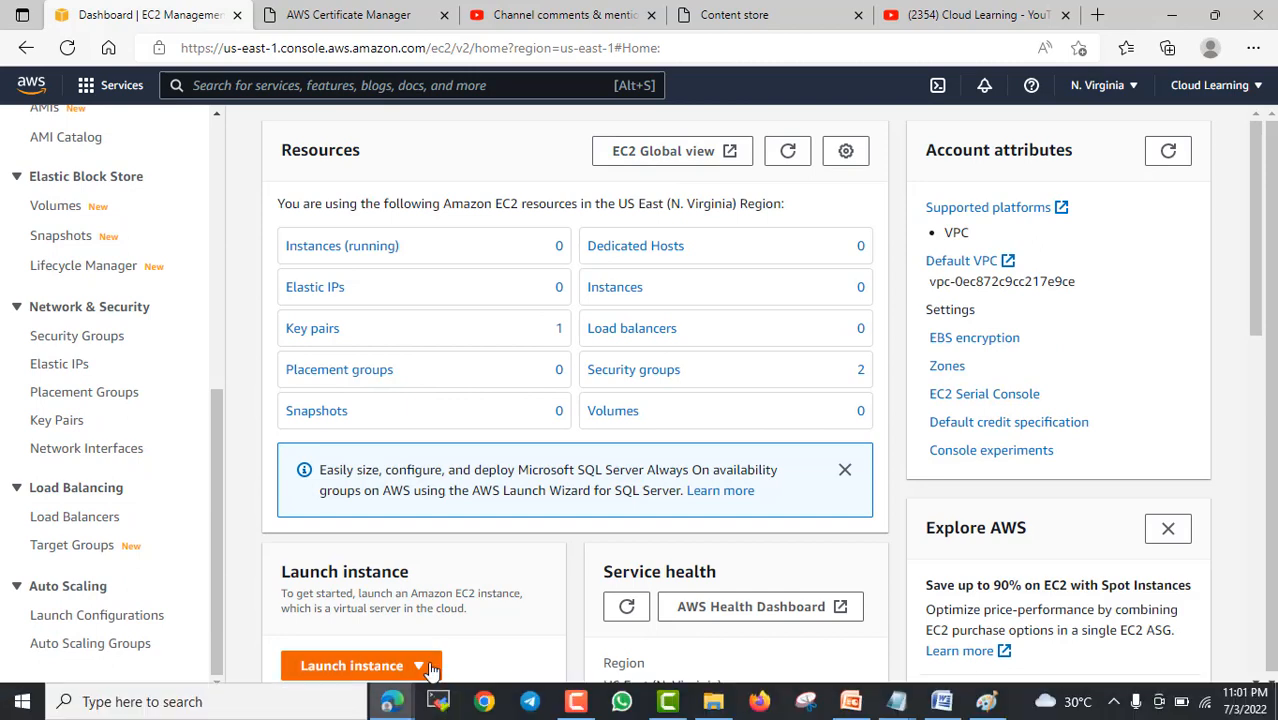
{"action": "left_click", "coordinate": [78, 516]}
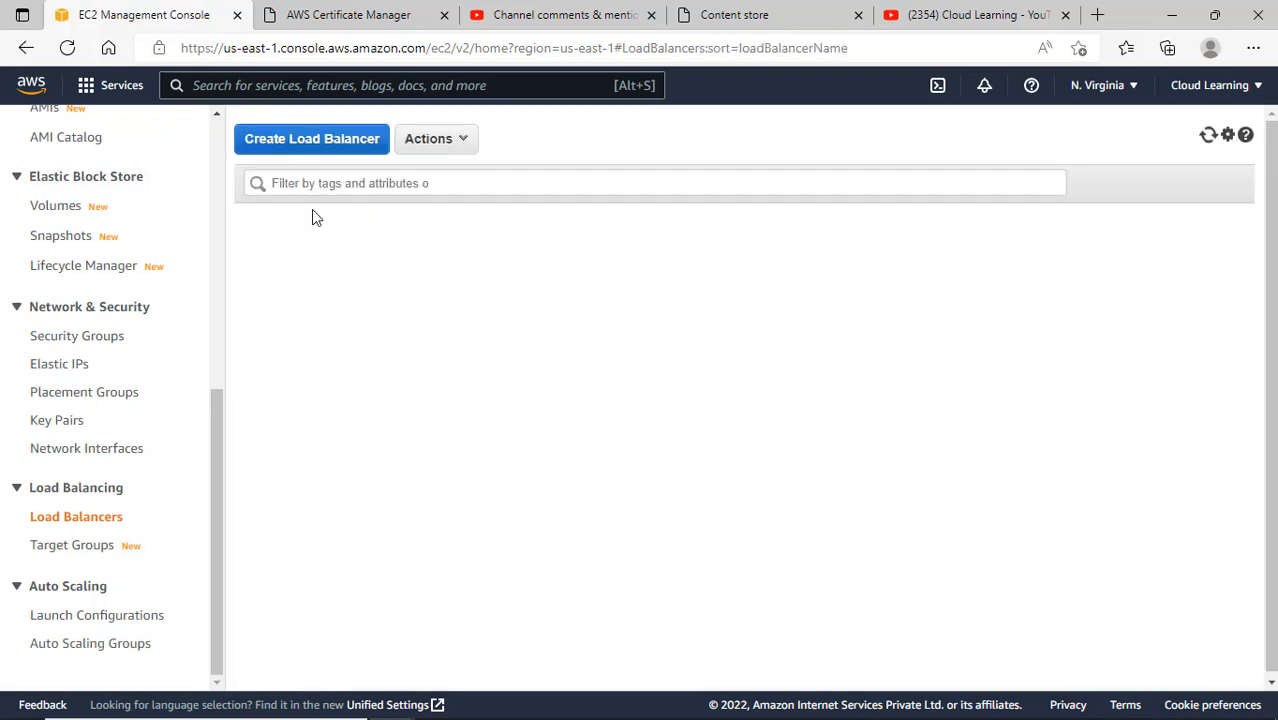
Start creating an Application Load Balancer and name it testssl
{"action": "left_click", "coordinate": [321, 150]}
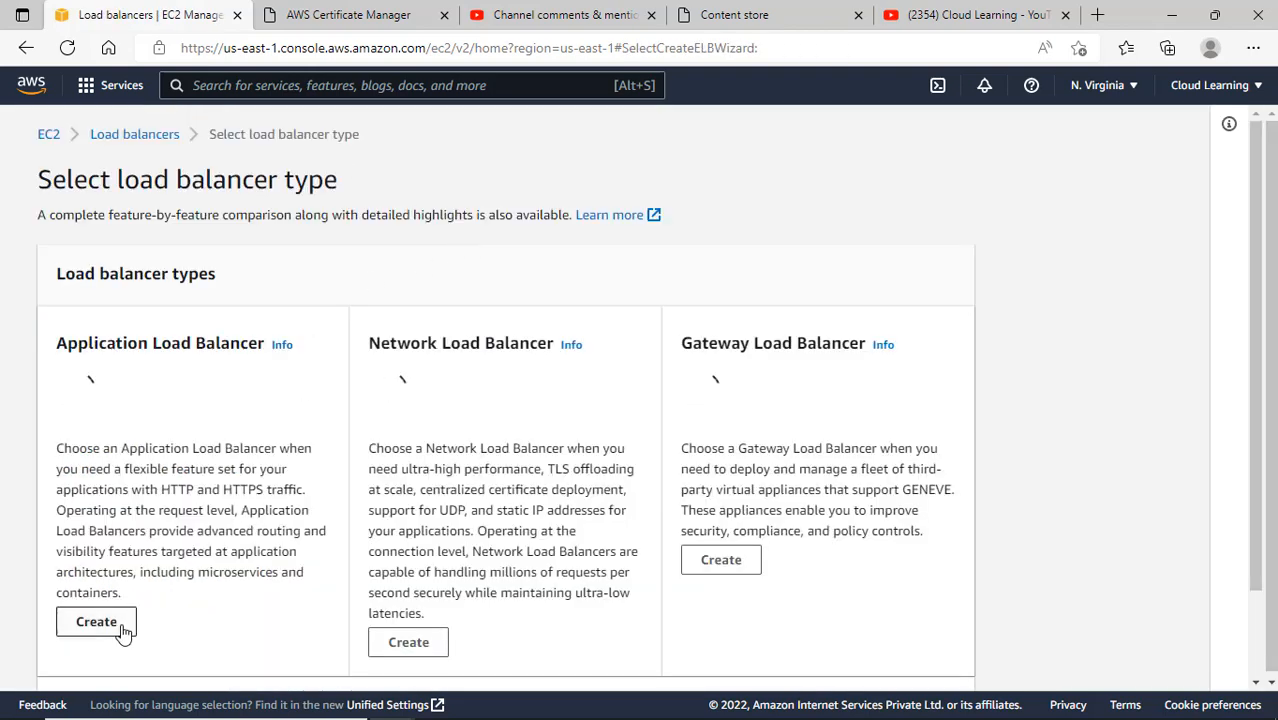
{"action": "scroll", "coordinate": [266, 508], "scroll_direction": "down", "scroll_amount": 3}
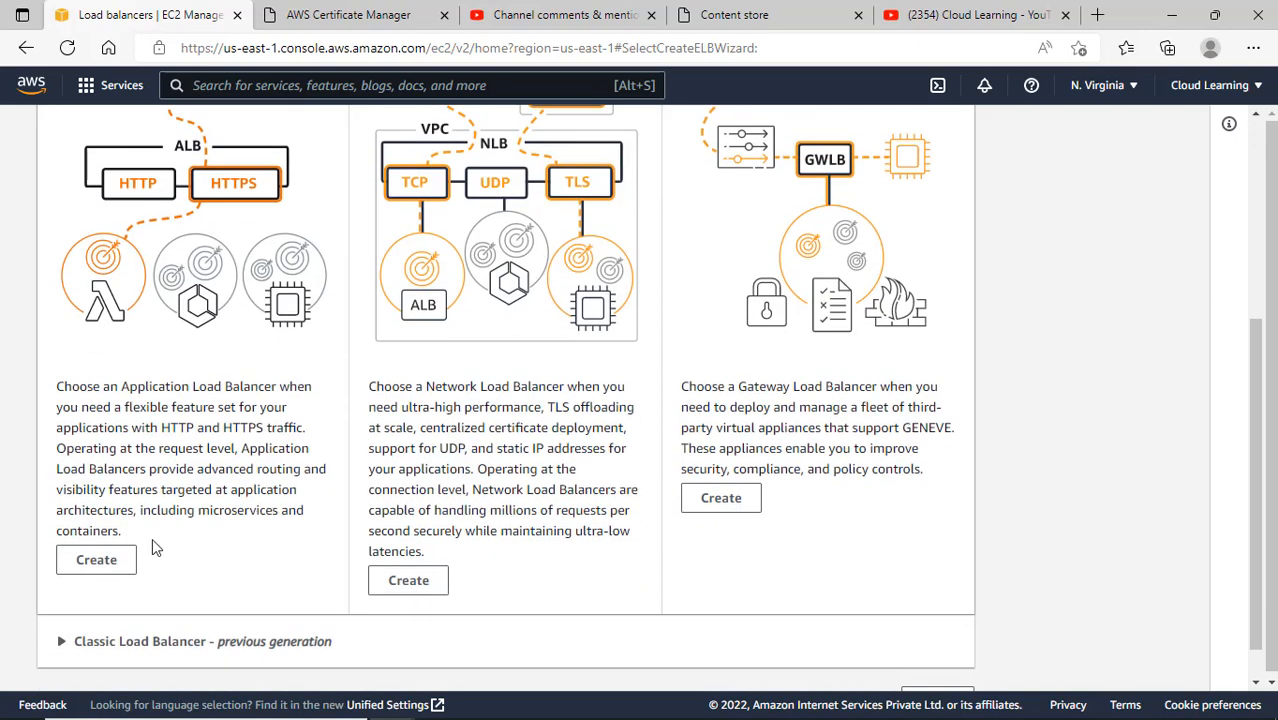
{"action": "left_click", "coordinate": [112, 558]}
{"action": "scroll", "coordinate": [180, 530], "scroll_direction": "down", "scroll_amount": 2}
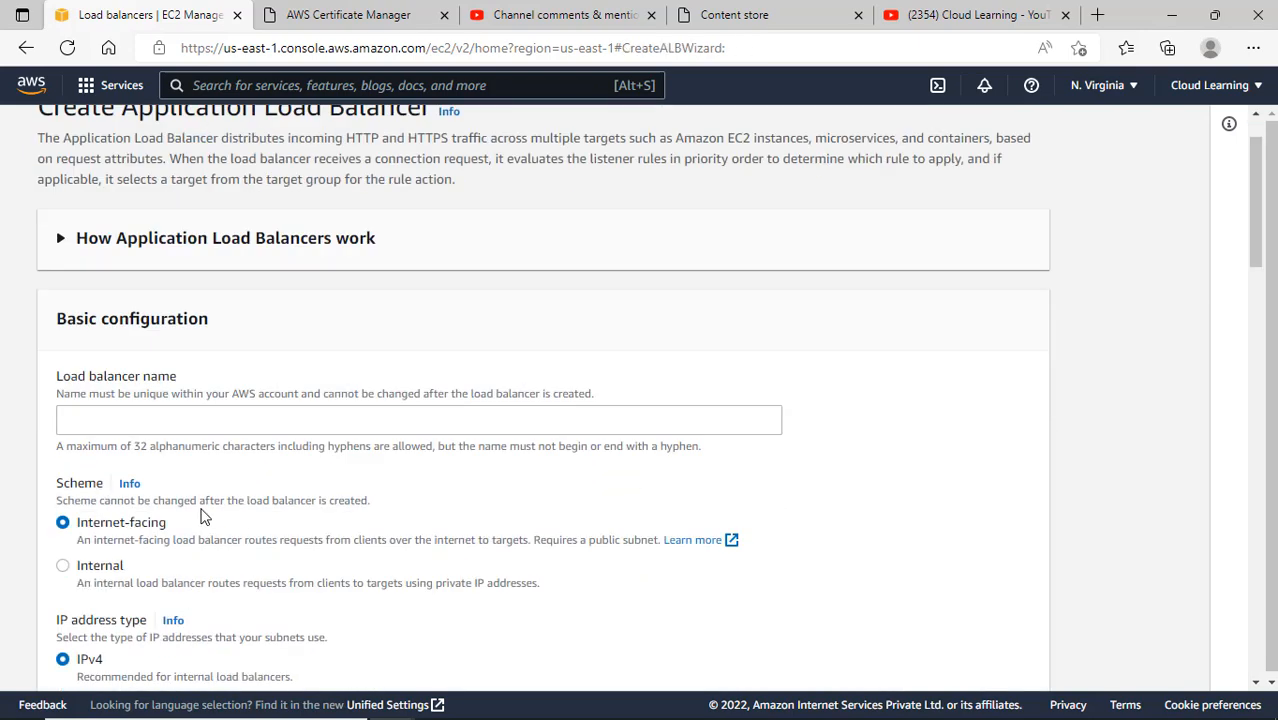
{"action": "left_click", "coordinate": [110, 322]}
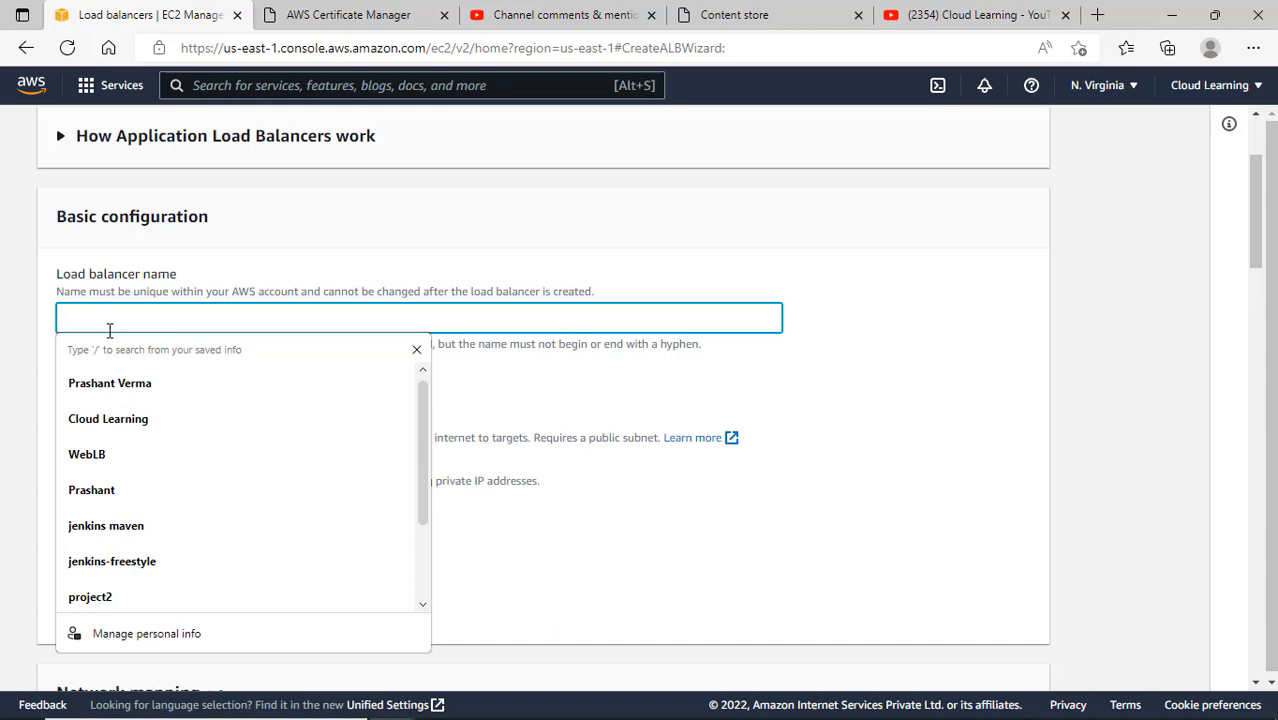
{"action": "type", "text": "testssl"}
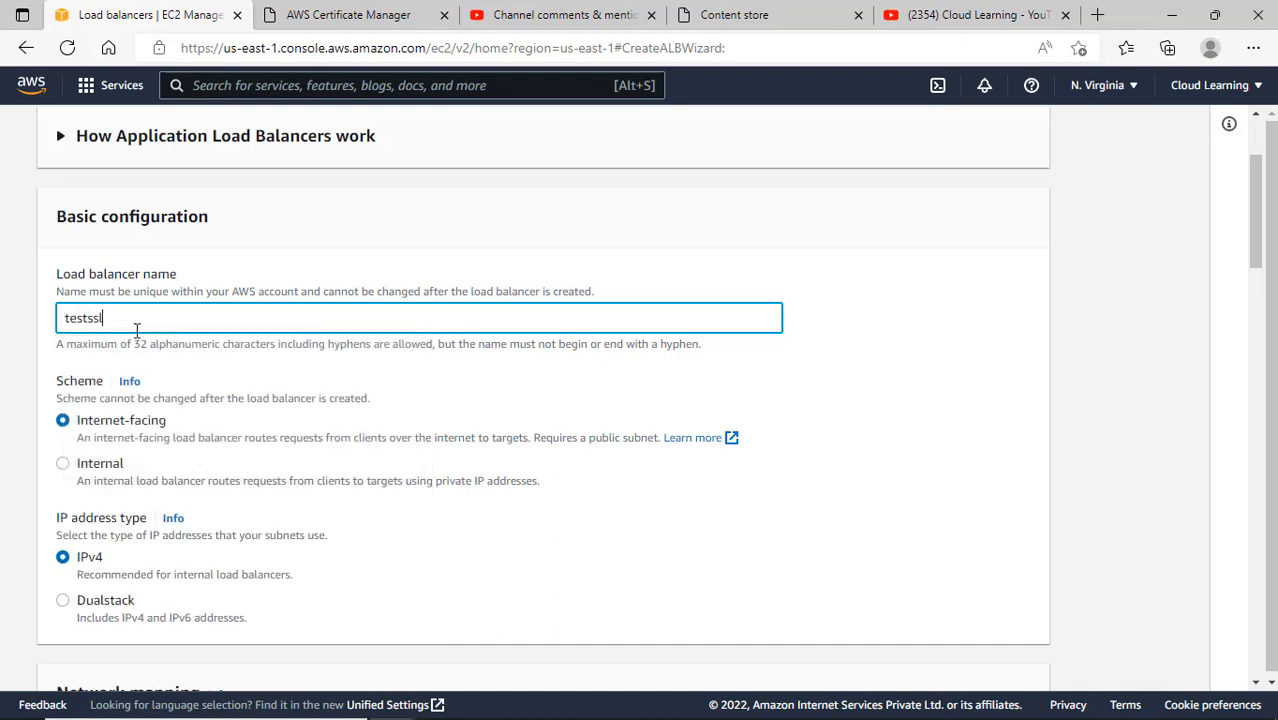
Map the load balancer to the us-east-1a and us-east-1b Availability Zones, using their preselected subnets
{"action": "left_click", "coordinate": [499, 413]}
{"action": "scroll", "coordinate": [605, 550], "scroll_direction": "down", "scroll_amount": 5}
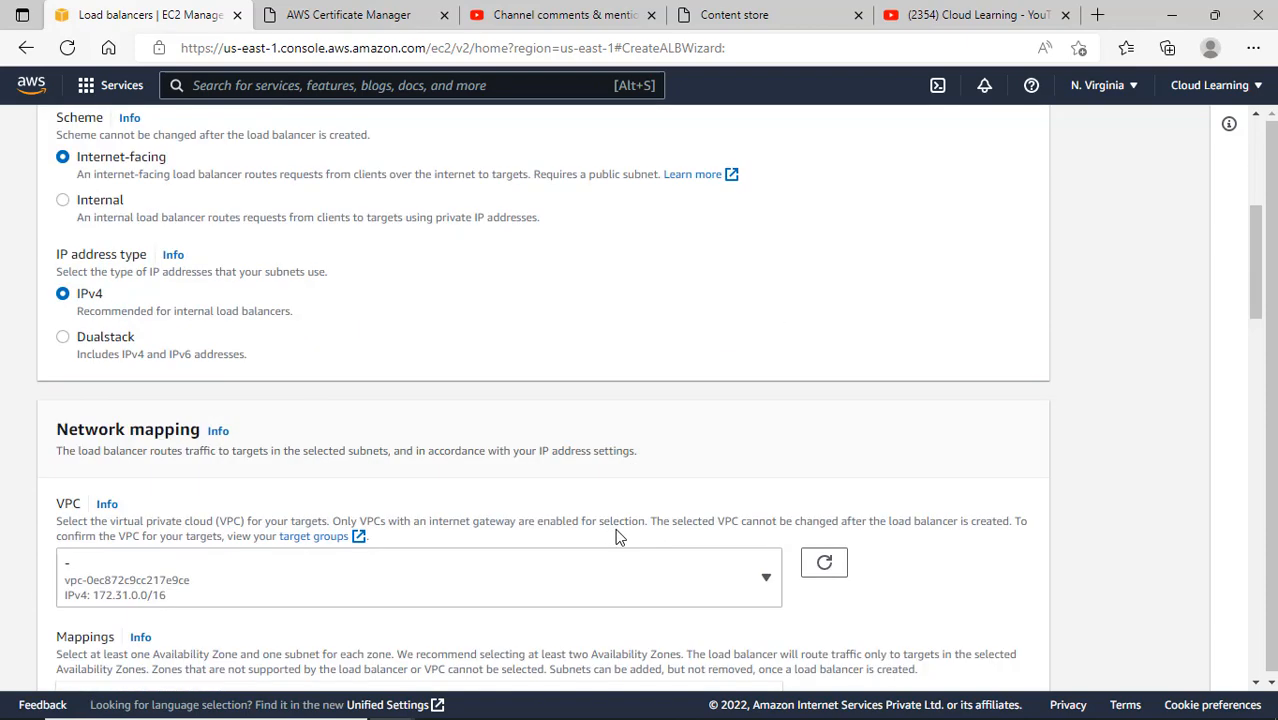
{"action": "scroll", "coordinate": [470, 492], "scroll_direction": "down", "scroll_amount": 2}
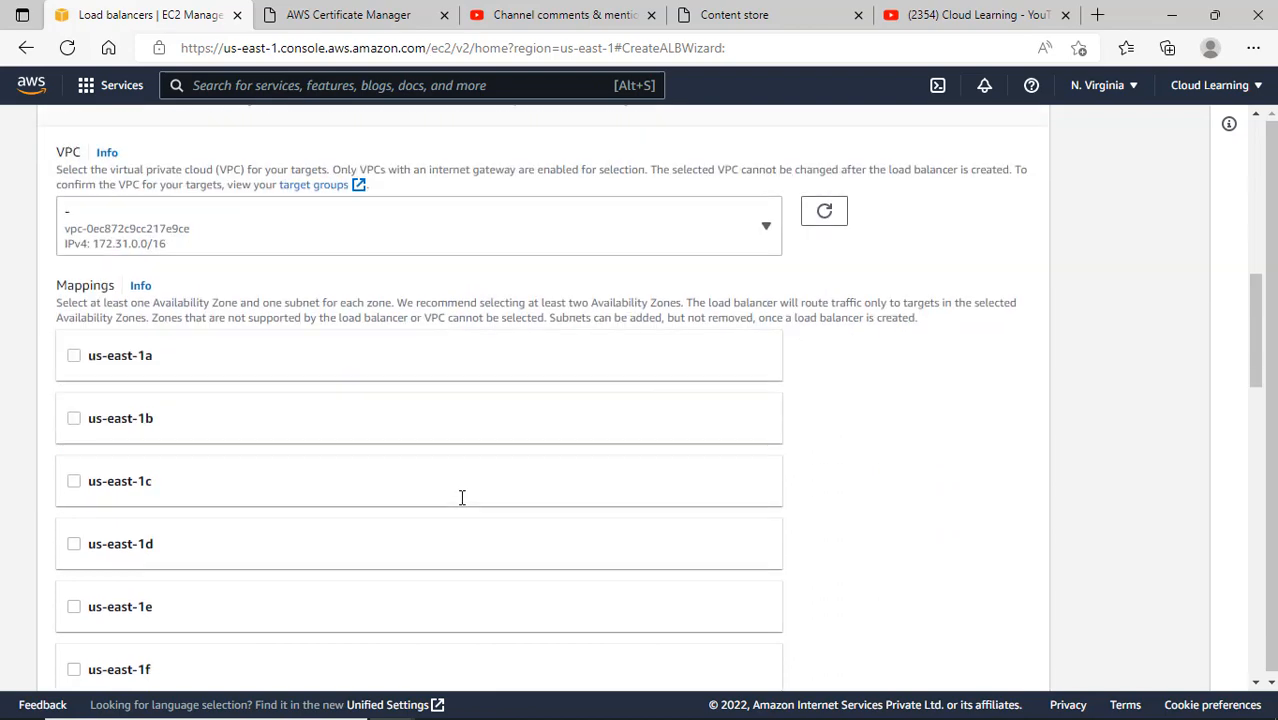
{"action": "left_click", "coordinate": [119, 355]}
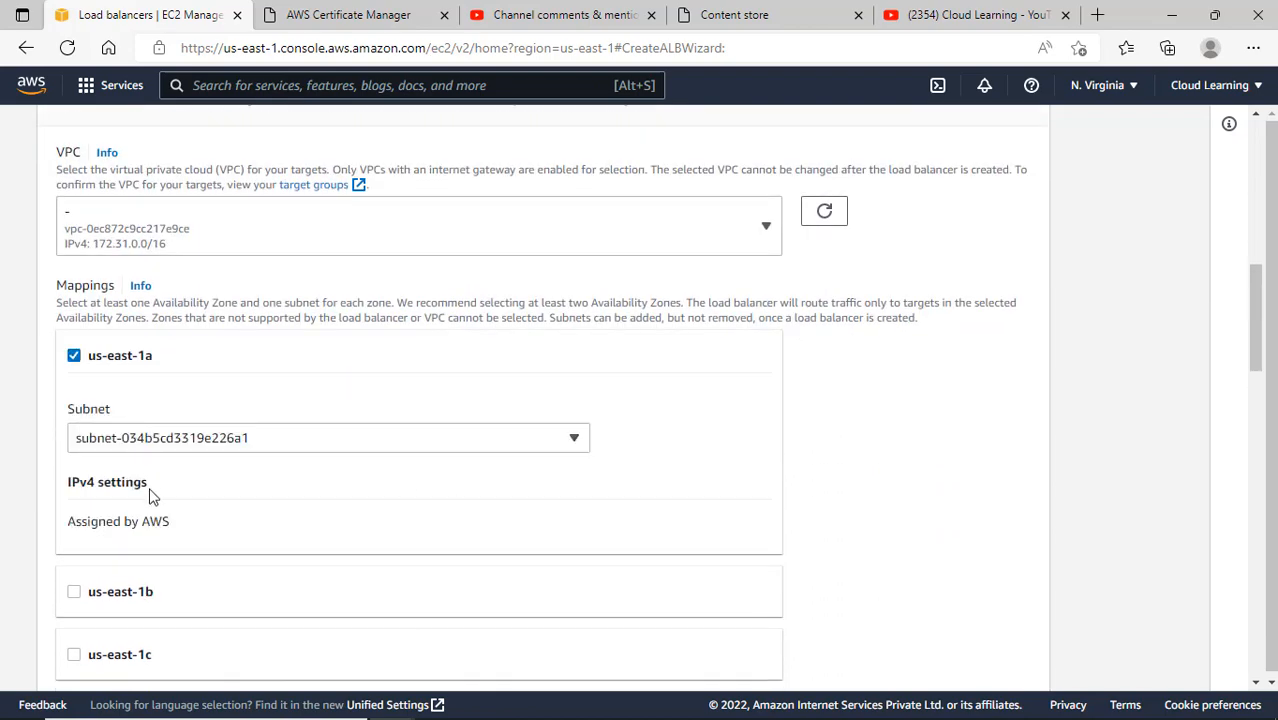
{"action": "left_click", "coordinate": [300, 572]}
{"action": "scroll", "coordinate": [386, 570], "scroll_direction": "down", "scroll_amount": 8}
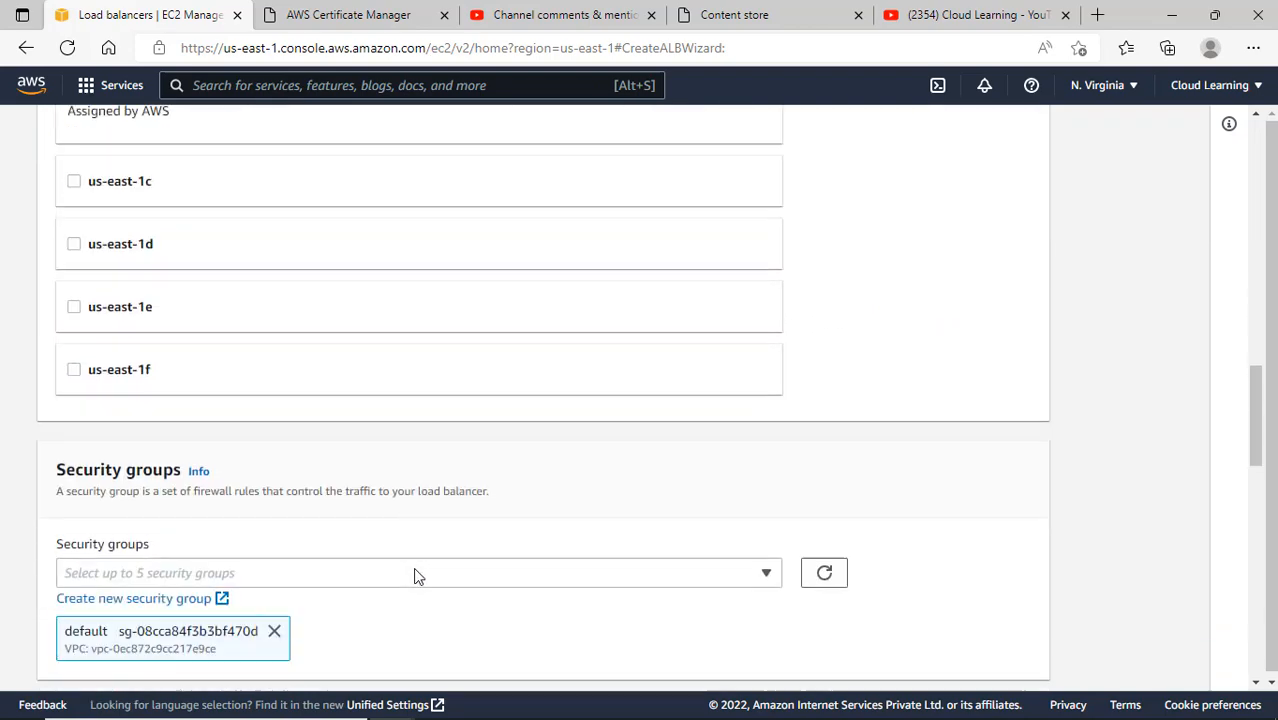
Set the listener to HTTPS on port 443 and check which target groups it can forward to
{"action": "scroll", "coordinate": [417, 571], "scroll_direction": "down", "scroll_amount": 3}
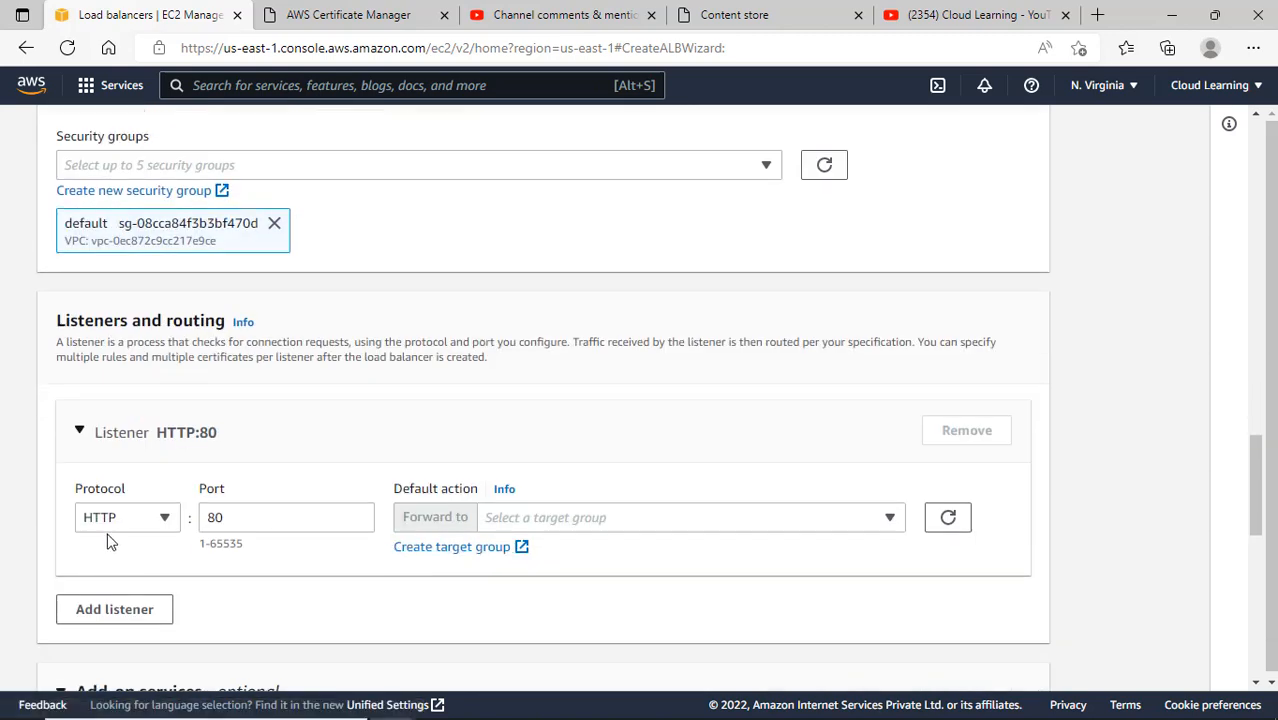
{"action": "left_click", "coordinate": [112, 519]}
{"action": "left_click", "coordinate": [138, 578]}
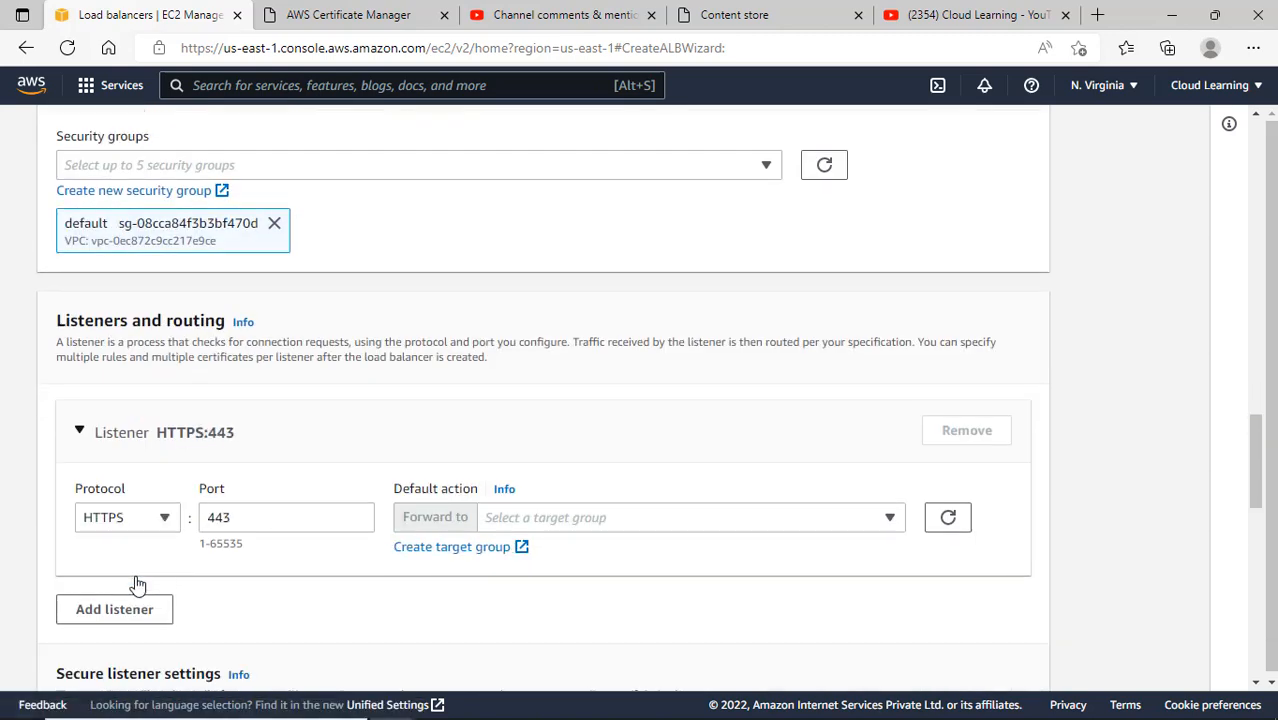
{"action": "left_click", "coordinate": [613, 518]}
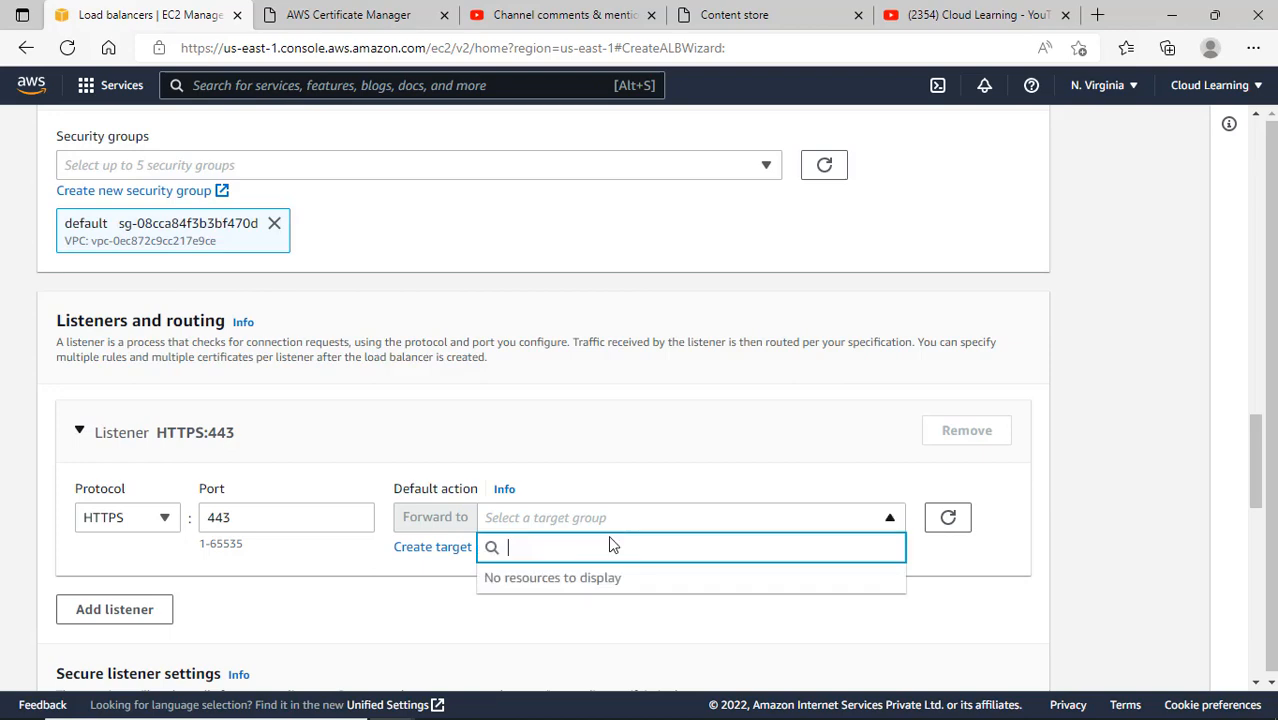
{"action": "left_click", "coordinate": [856, 620]}
{"action": "scroll", "coordinate": [463, 604], "scroll_direction": "down", "scroll_amount": 3}
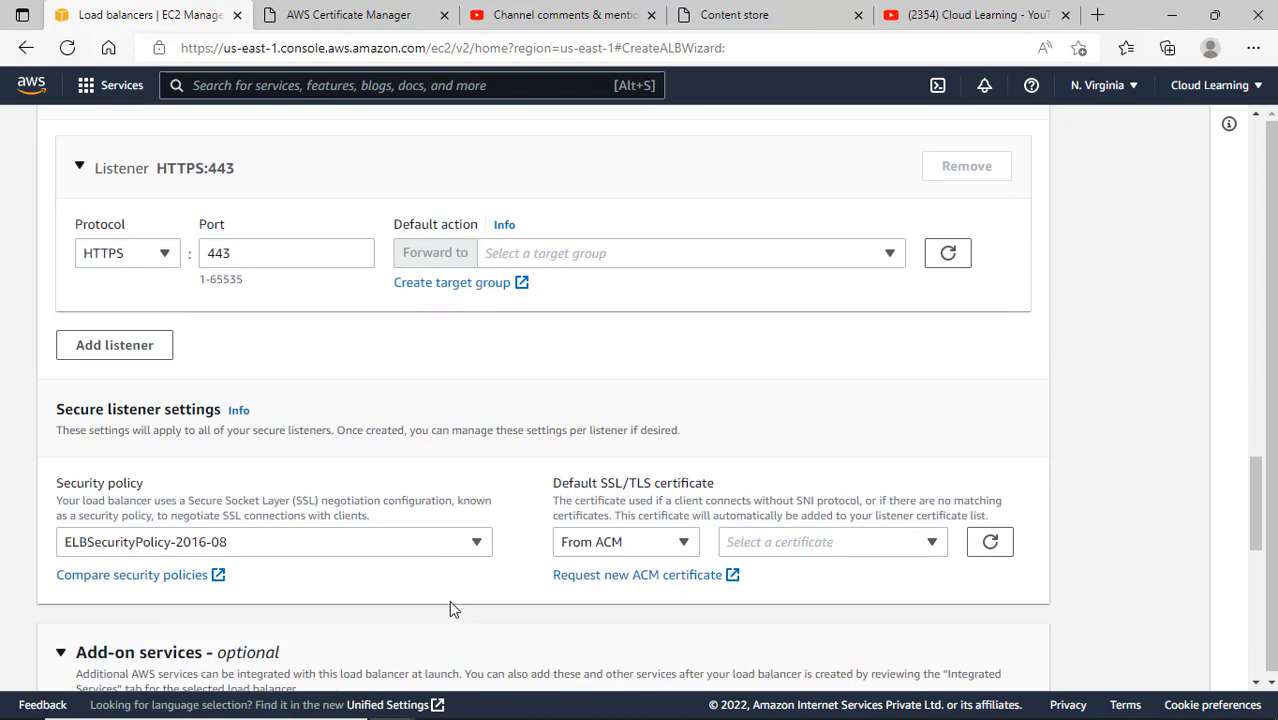
Create a target group named testtg for instances with HTTPS on port 443, without registering any targets
{"action": "left_click", "coordinate": [456, 285]}
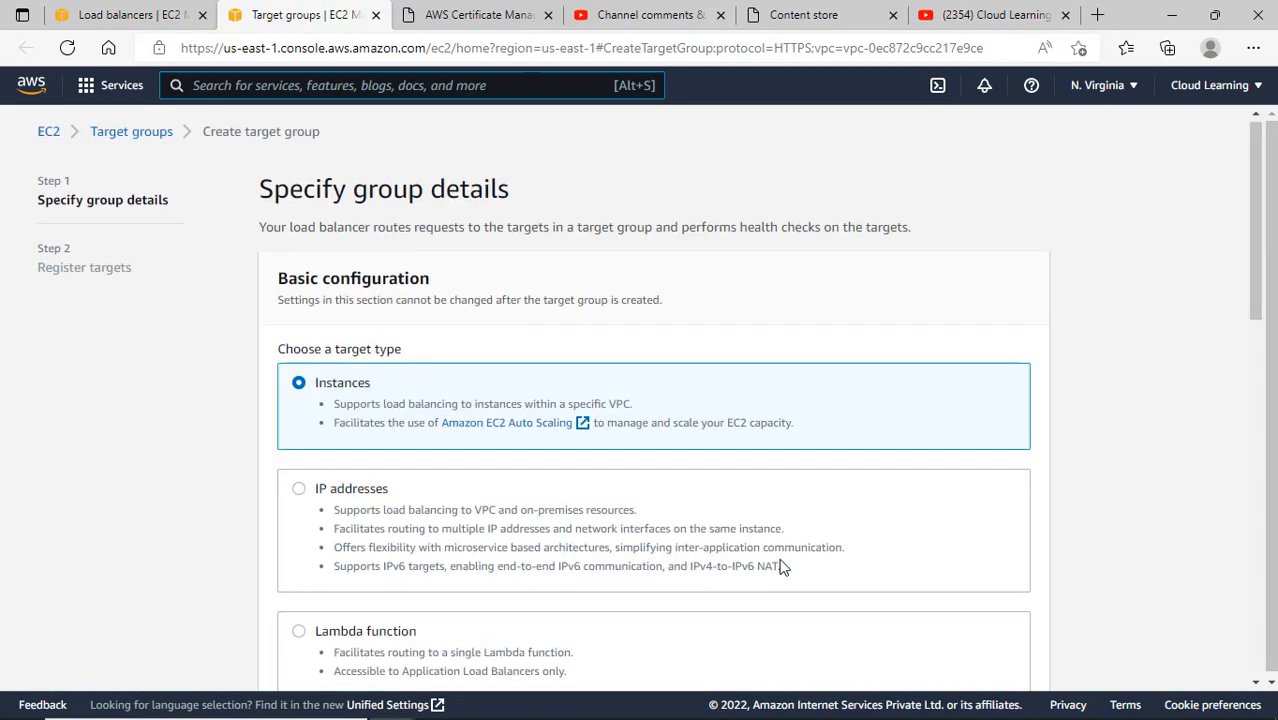
{"action": "scroll", "coordinate": [1004, 571], "scroll_direction": "down", "scroll_amount": 10}
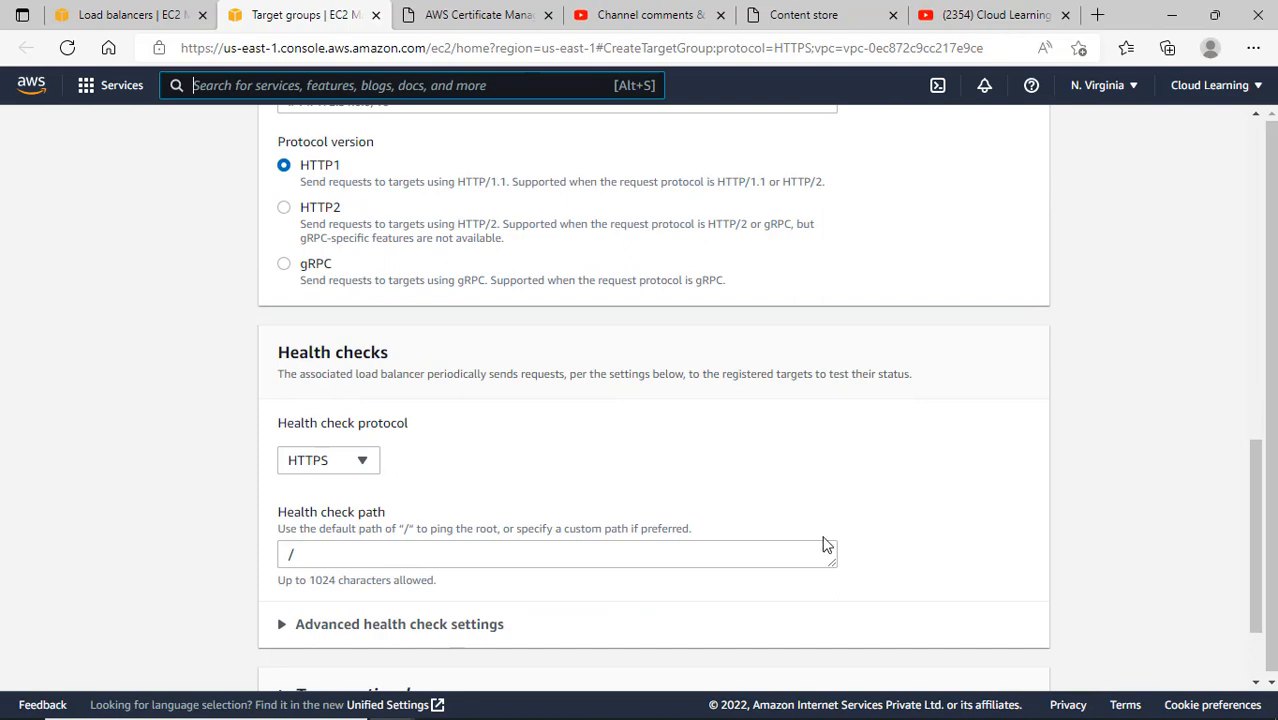
{"action": "scroll", "coordinate": [815, 533], "scroll_direction": "down", "scroll_amount": 2}
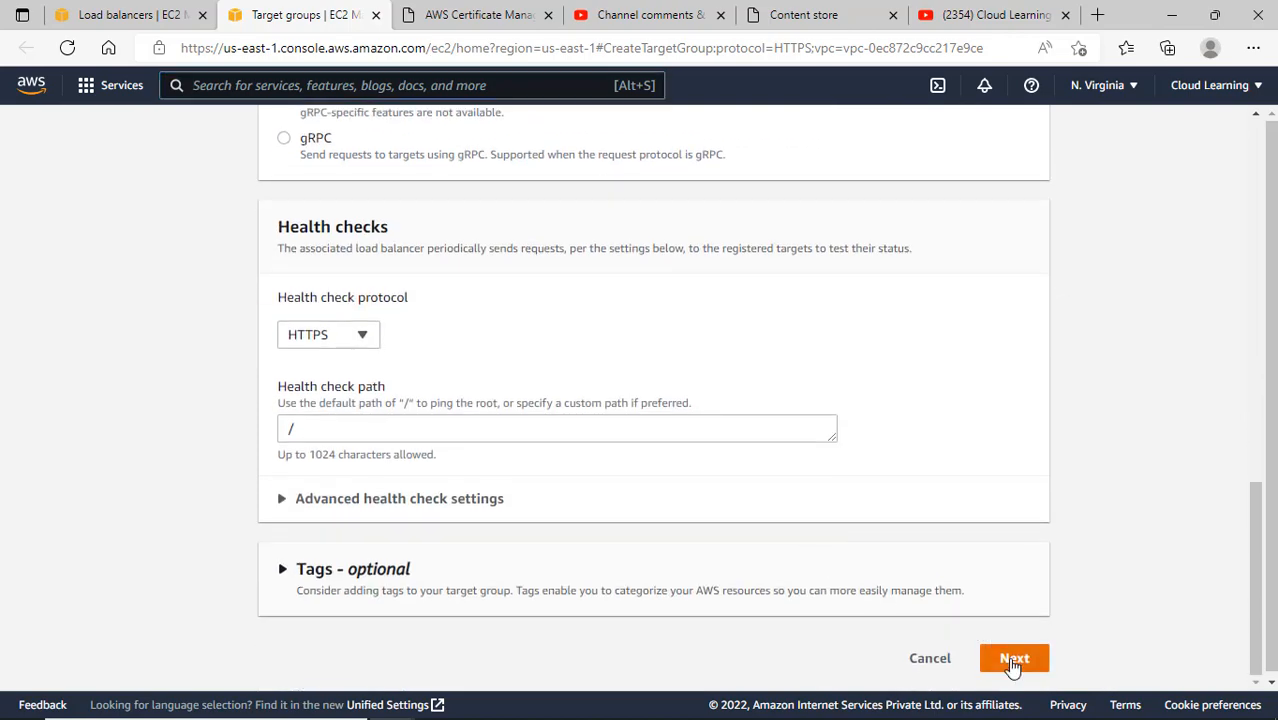
{"action": "left_click", "coordinate": [1009, 657]}
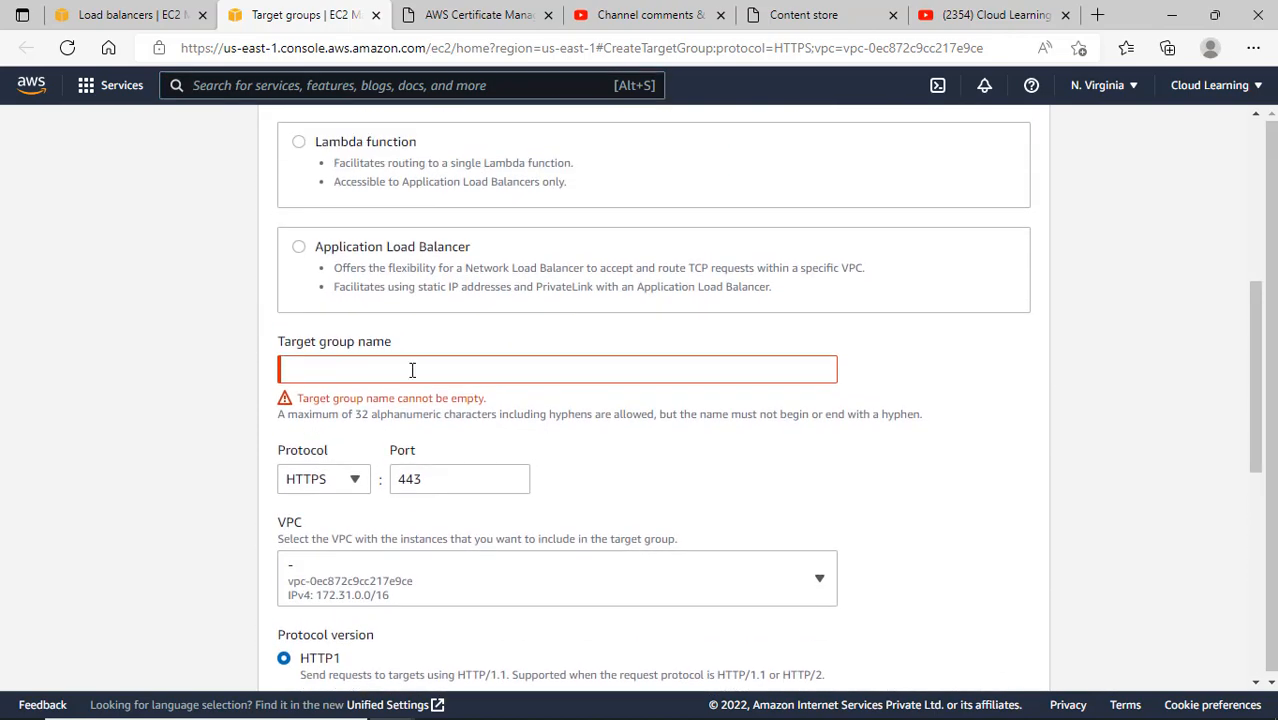
{"action": "left_click", "coordinate": [412, 370]}
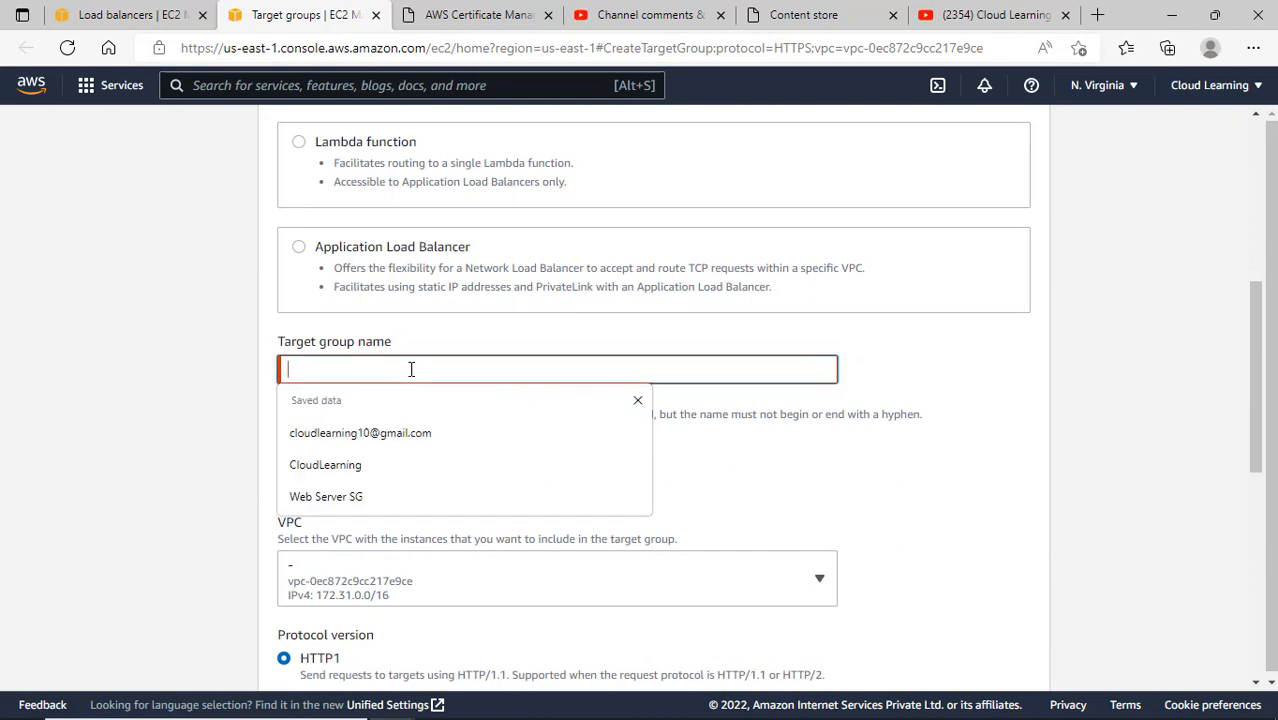
{"action": "type", "text": "test"}
{"action": "type", "text": "tg"}
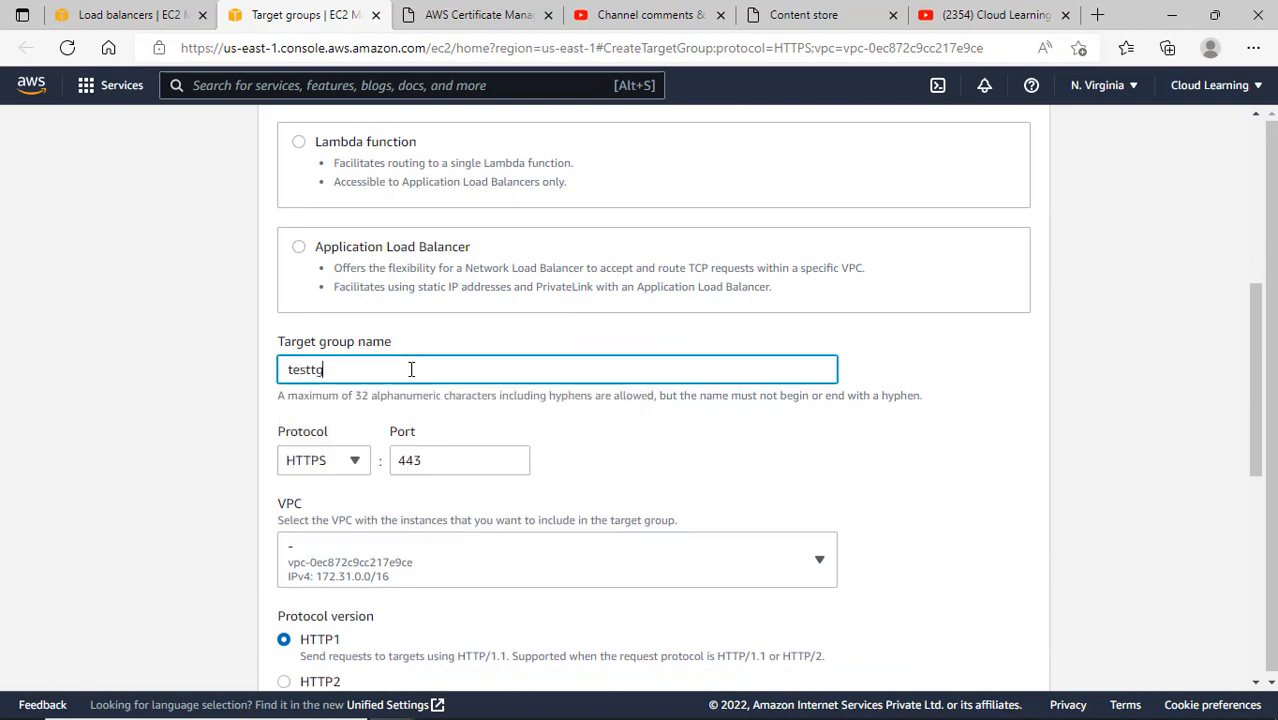
{"action": "scroll", "coordinate": [964, 474], "scroll_direction": "down", "scroll_amount": 6}
{"action": "left_click", "coordinate": [1030, 660]}
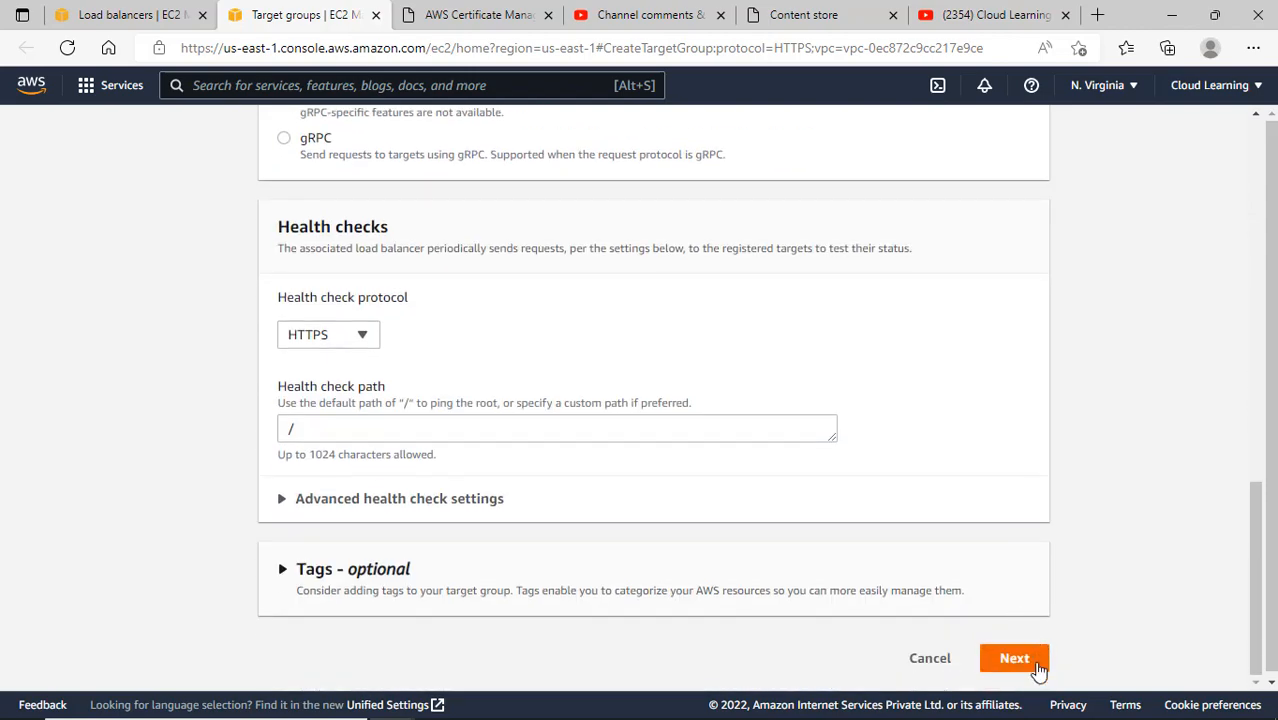
{"action": "scroll", "coordinate": [910, 572], "scroll_direction": "down", "scroll_amount": 3}
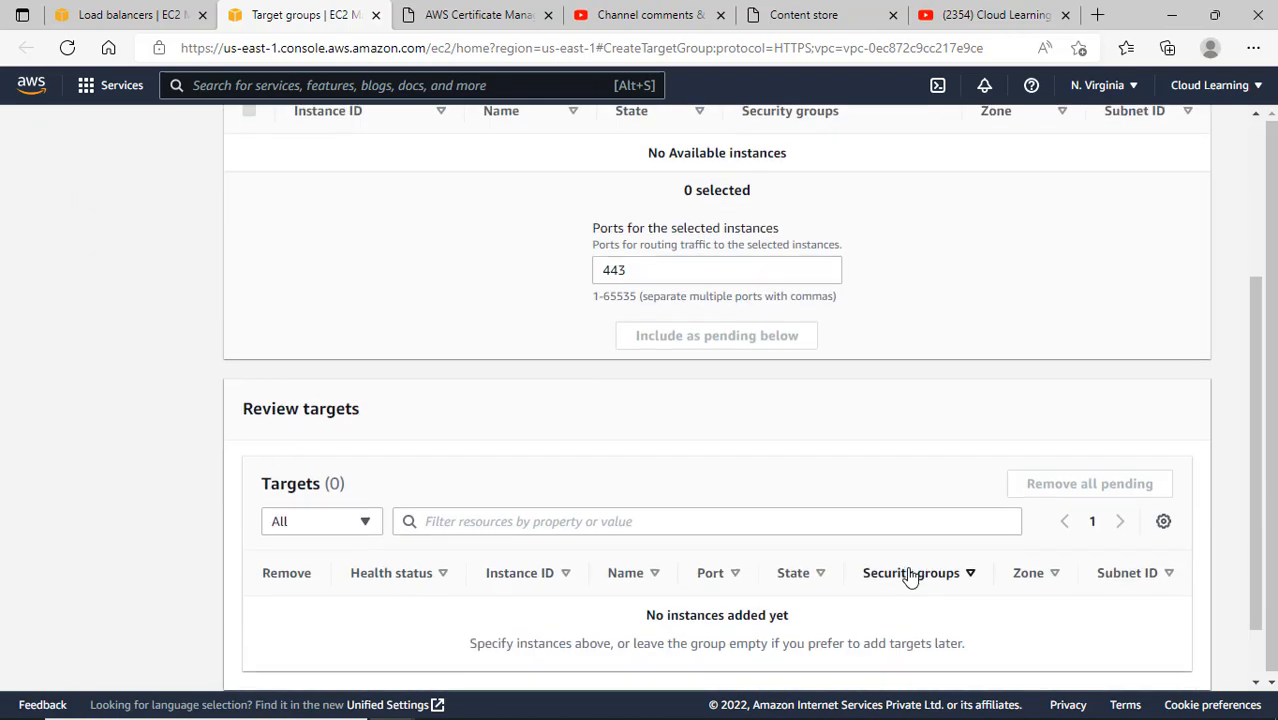
{"action": "left_click", "coordinate": [1127, 658]}
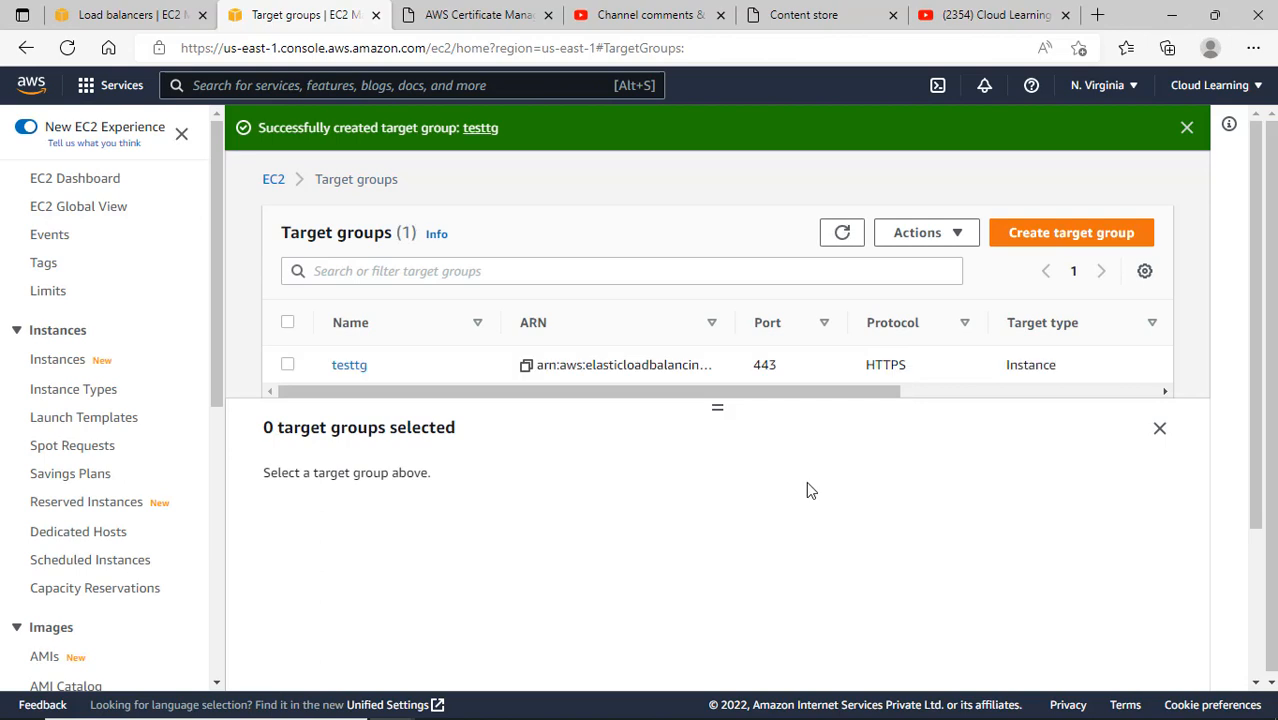
Return to the load balancer form and forward the HTTPS:443 listener to the testtg target group
{"action": "left_click", "coordinate": [152, 9]}
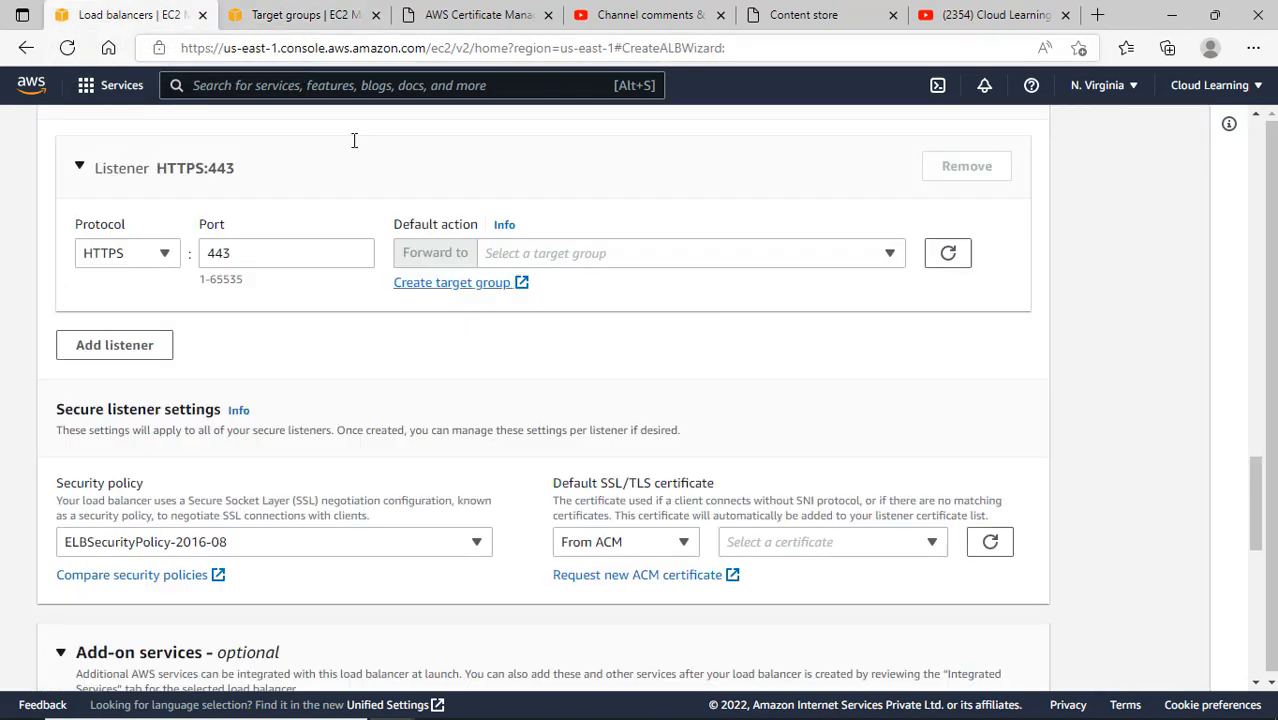
{"action": "left_click", "coordinate": [782, 262]}
{"action": "left_click", "coordinate": [659, 328]}
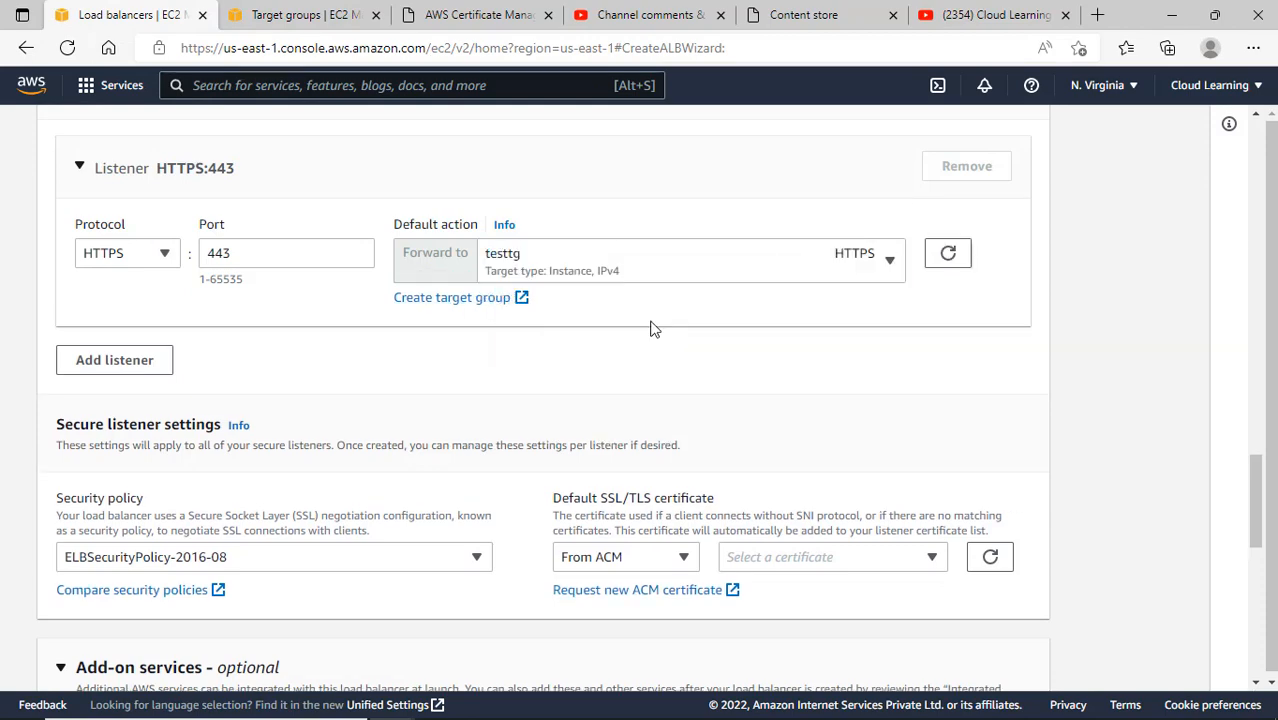
Show the Import fields for the default SSL/TLS certificate, then set the certificate source back to From ACM
{"action": "scroll", "coordinate": [479, 359], "scroll_direction": "down", "scroll_amount": 3}
{"action": "scroll", "coordinate": [939, 528], "scroll_direction": "down", "scroll_amount": 4}
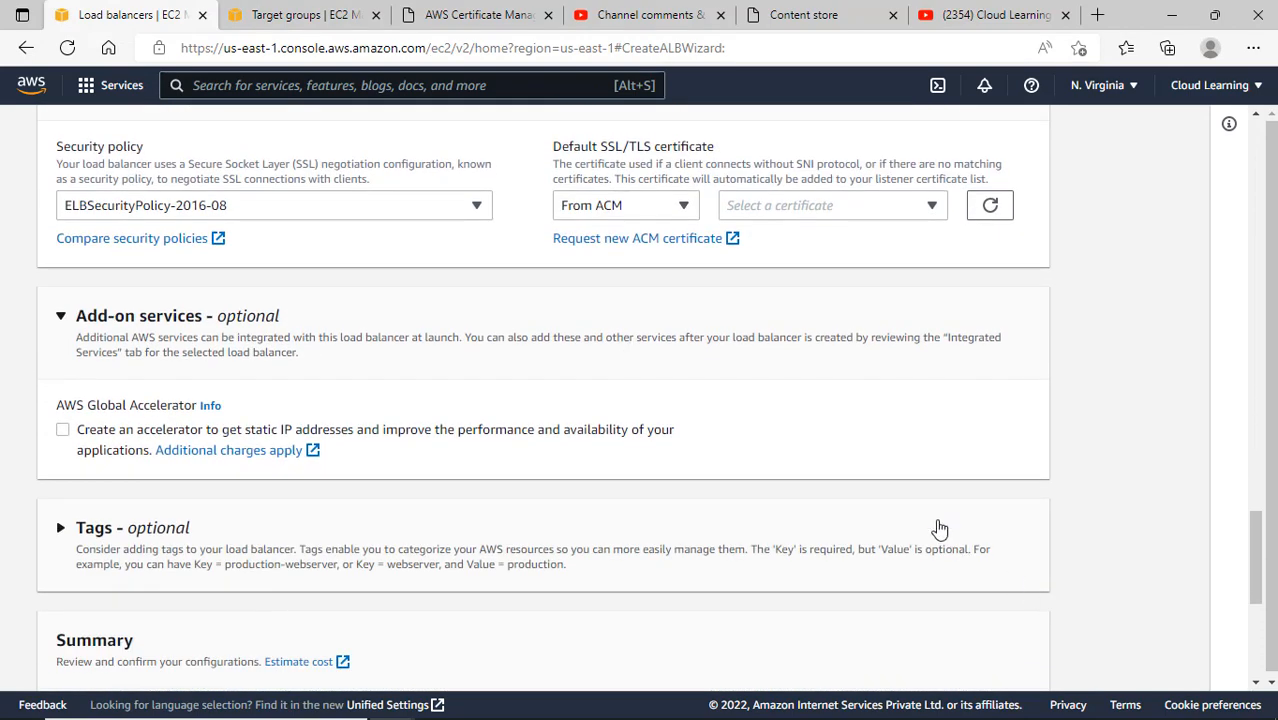
{"action": "scroll", "coordinate": [896, 488], "scroll_direction": "up", "scroll_amount": 3}
{"action": "scroll", "coordinate": [500, 168], "scroll_direction": "up", "scroll_amount": 2}
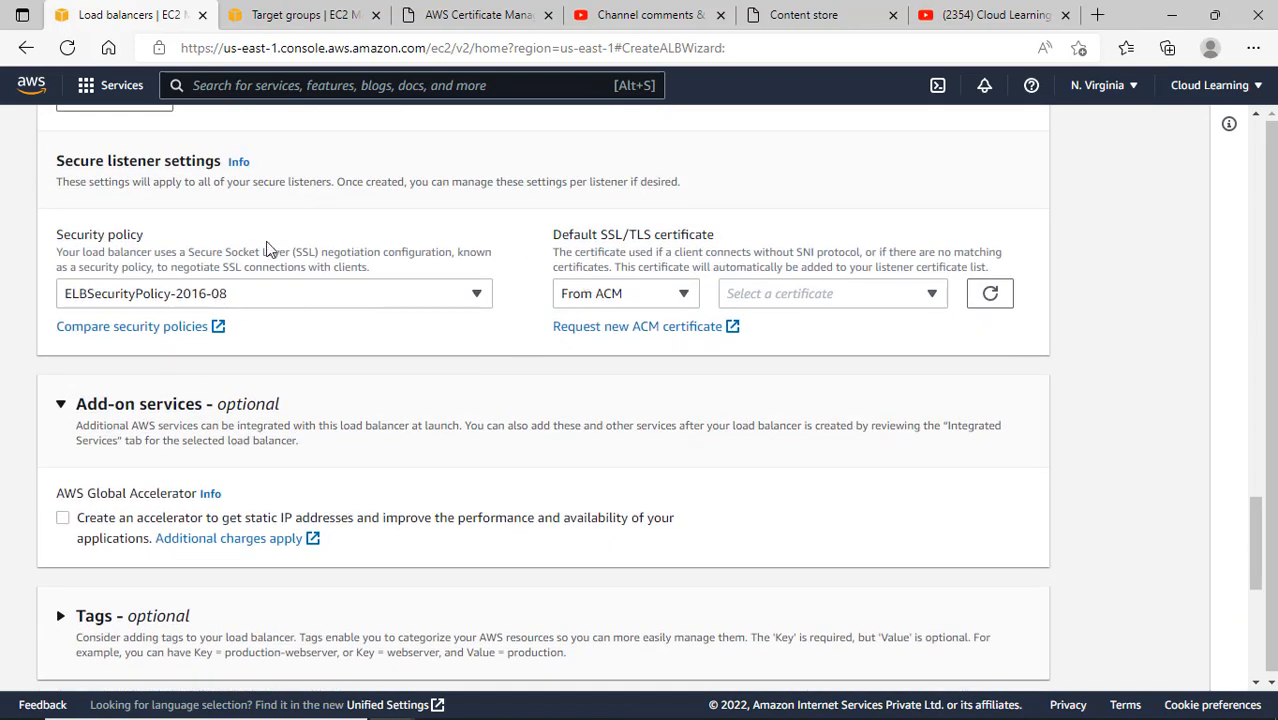
{"action": "left_click", "coordinate": [617, 296]}
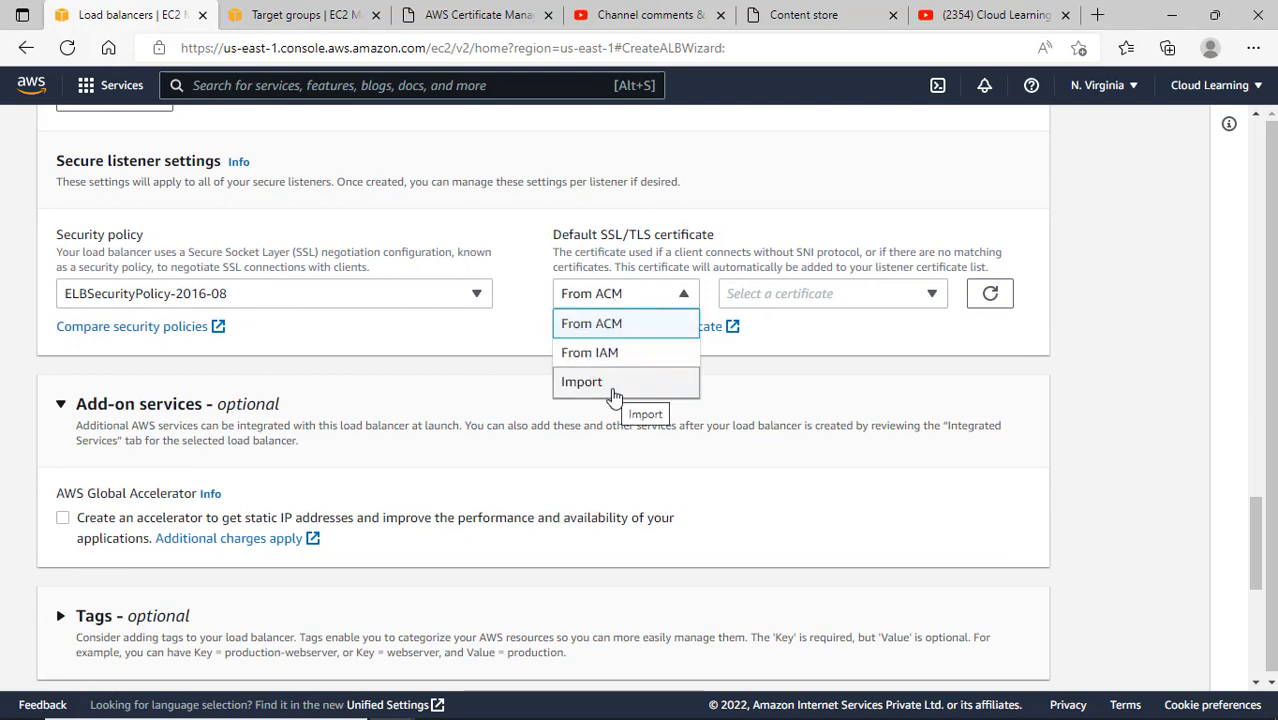
{"action": "left_click", "coordinate": [614, 385]}
{"action": "scroll", "coordinate": [614, 398], "scroll_direction": "down", "scroll_amount": 2}
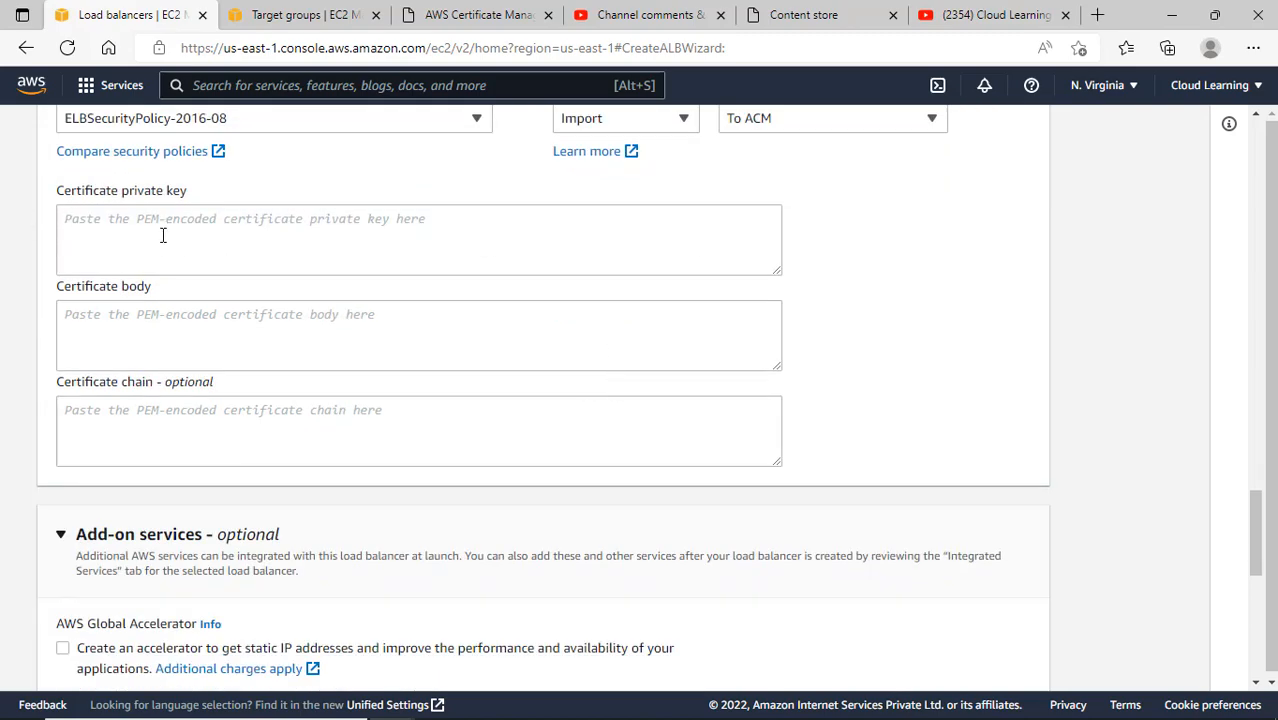
{"action": "scroll", "coordinate": [210, 338], "scroll_direction": "up", "scroll_amount": 1}
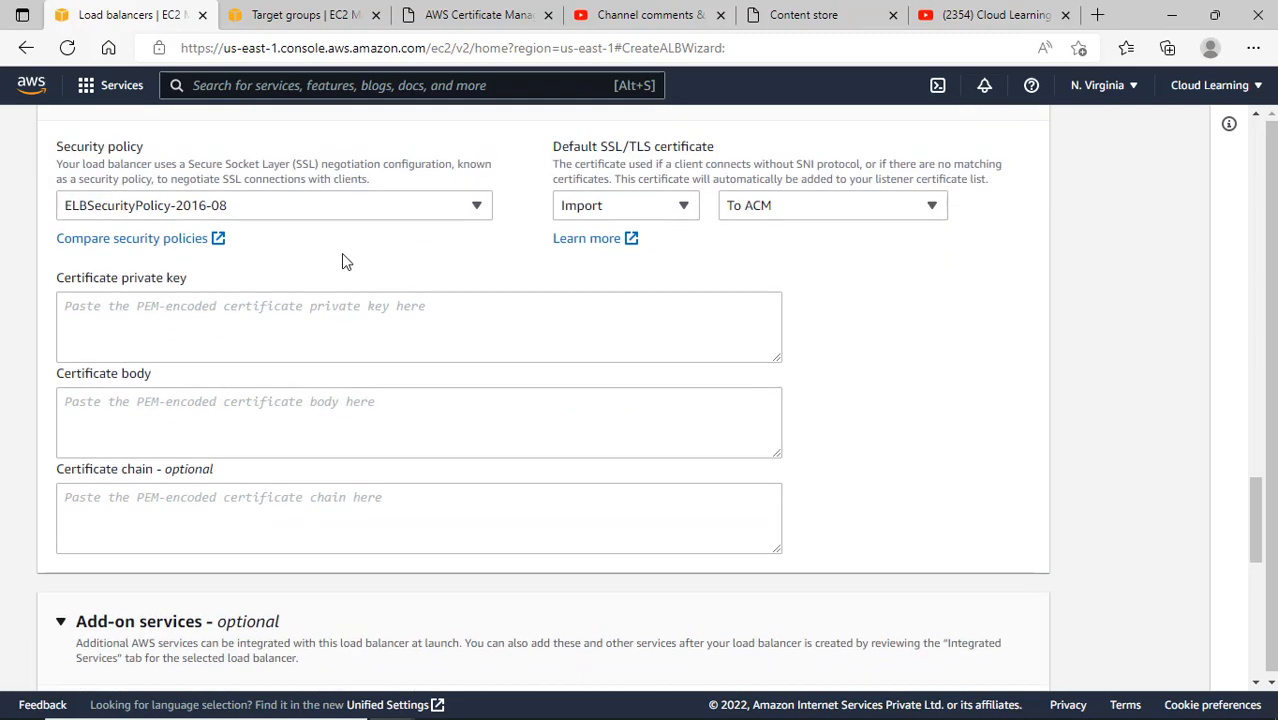
{"action": "left_click", "coordinate": [594, 208]}
{"action": "left_click", "coordinate": [588, 238]}
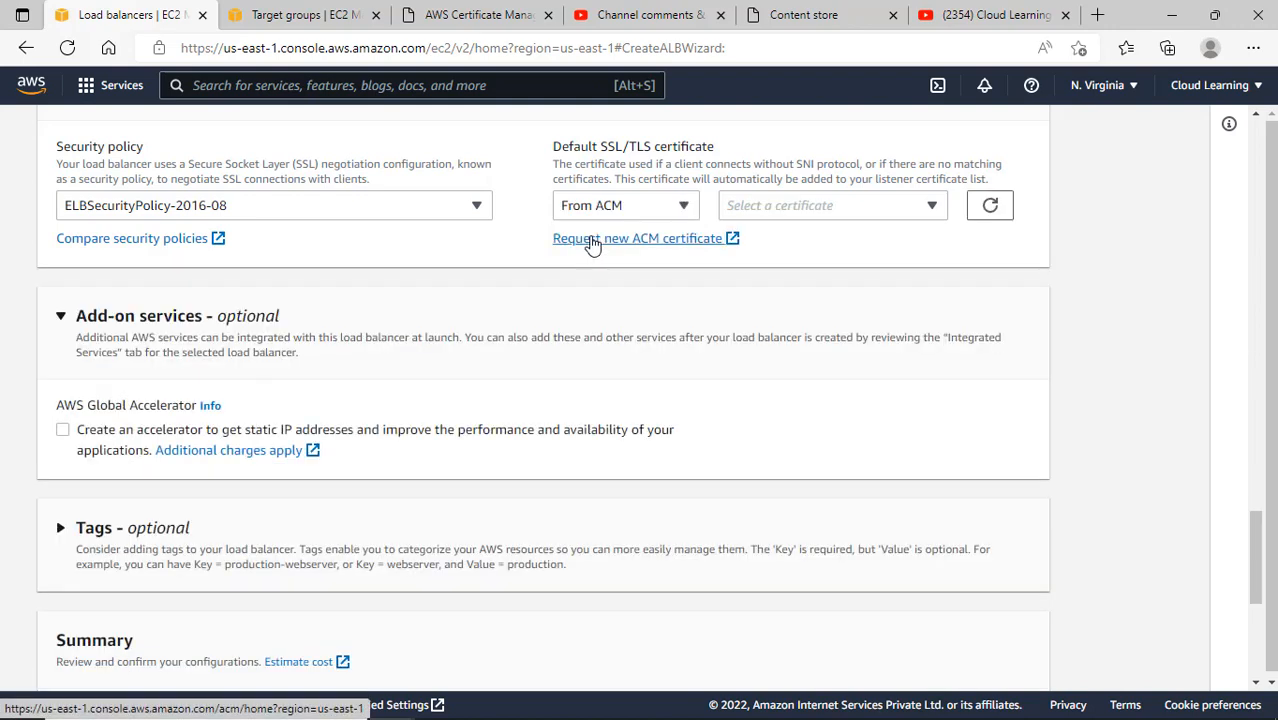
Choose the awslearnings.in ACM certificate as the default SSL/TLS certificate and review the listener and load balancer settings
{"action": "left_click", "coordinate": [858, 210]}
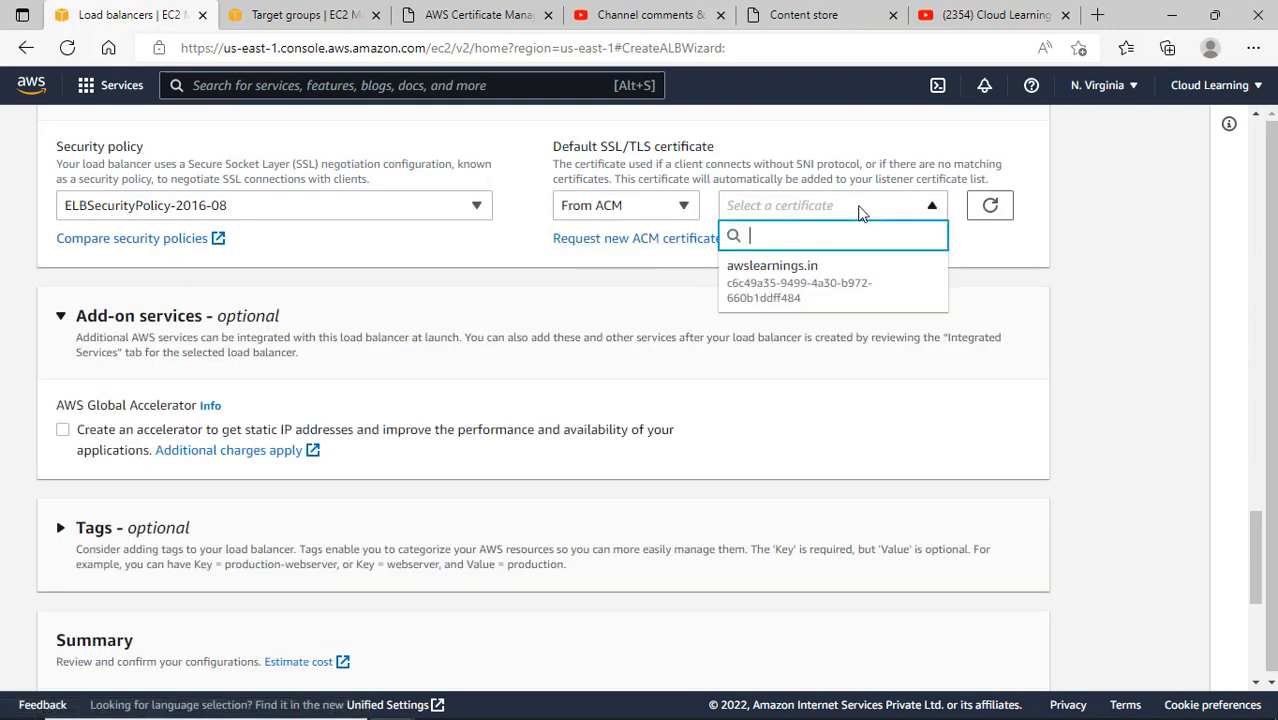
{"action": "left_click", "coordinate": [750, 300]}
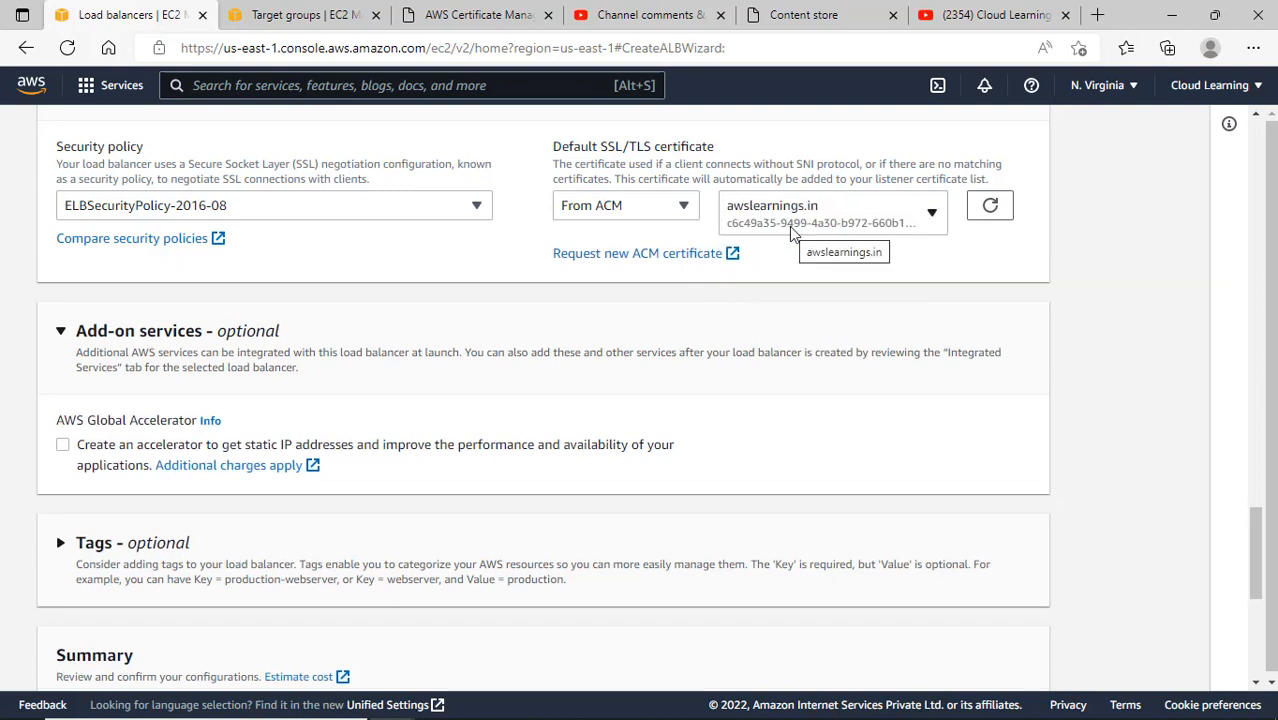
{"action": "scroll", "coordinate": [790, 230], "scroll_direction": "up", "scroll_amount": 10}
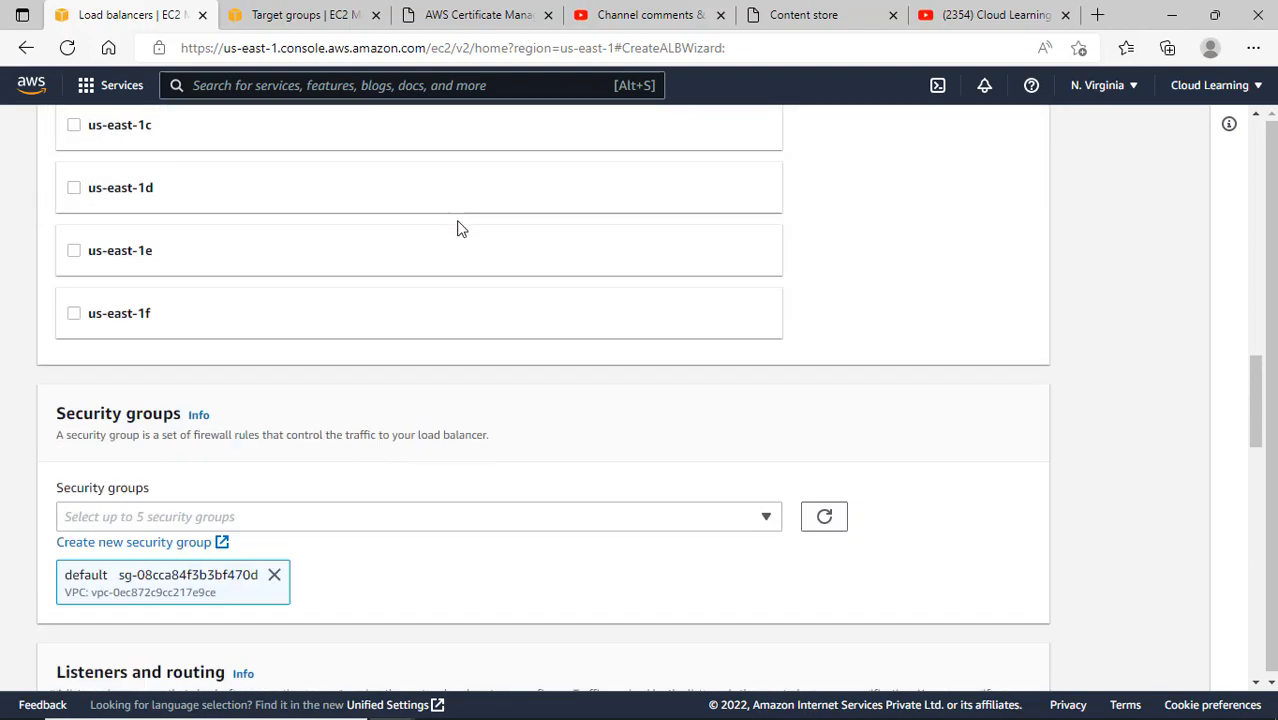
{"action": "scroll", "coordinate": [502, 220], "scroll_direction": "down", "scroll_amount": 5}
{"action": "scroll", "coordinate": [963, 447], "scroll_direction": "down", "scroll_amount": 2}
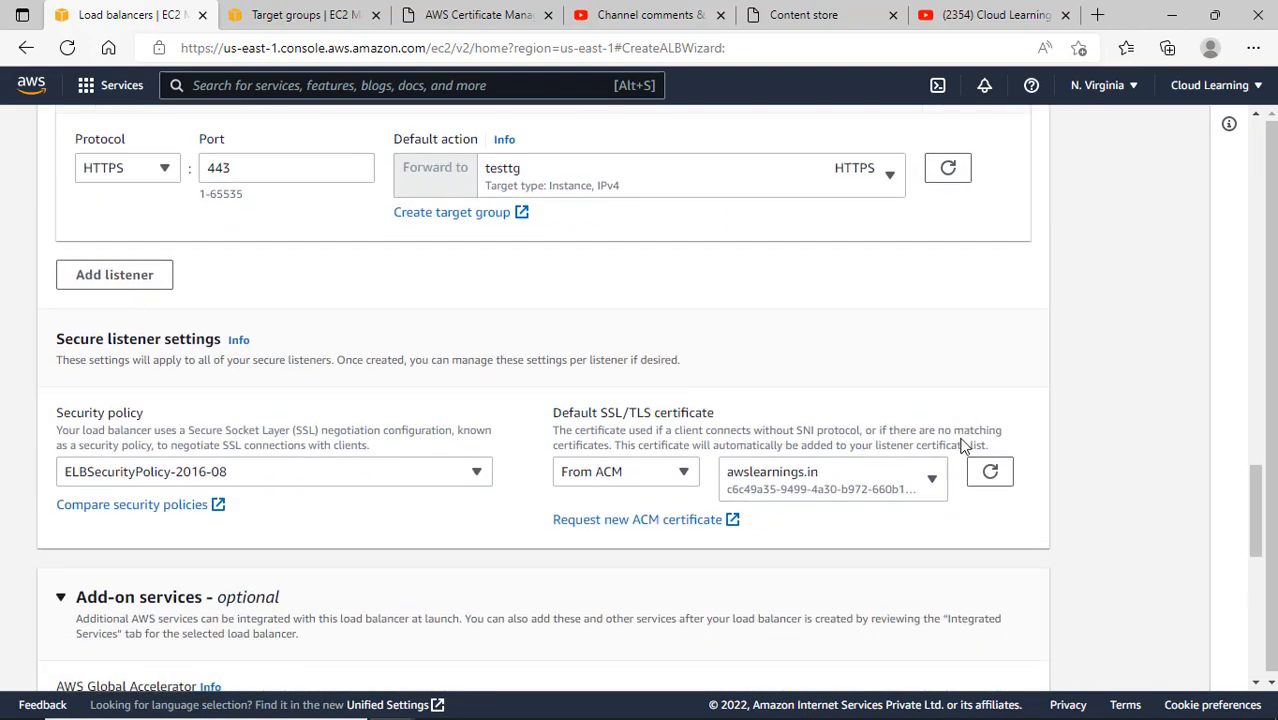
{"action": "scroll", "coordinate": [875, 459], "scroll_direction": "down", "scroll_amount": 3}
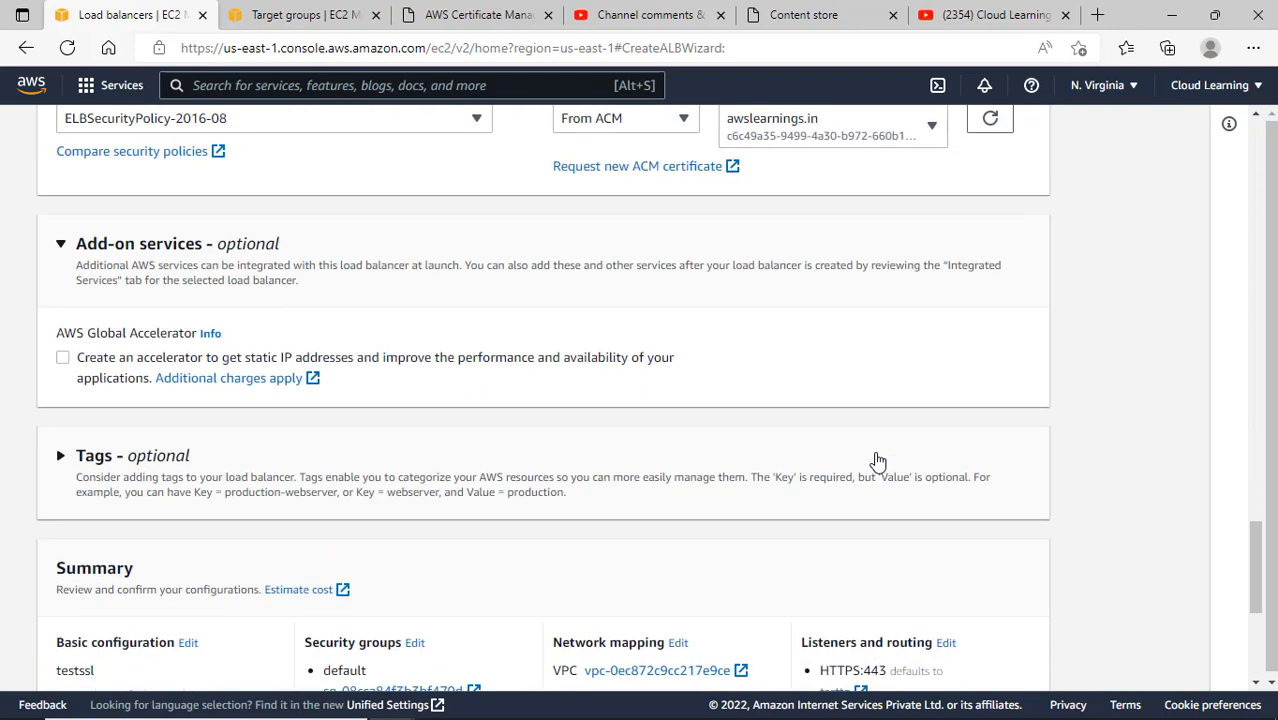
{"action": "scroll", "coordinate": [877, 461], "scroll_direction": "up", "scroll_amount": 2}
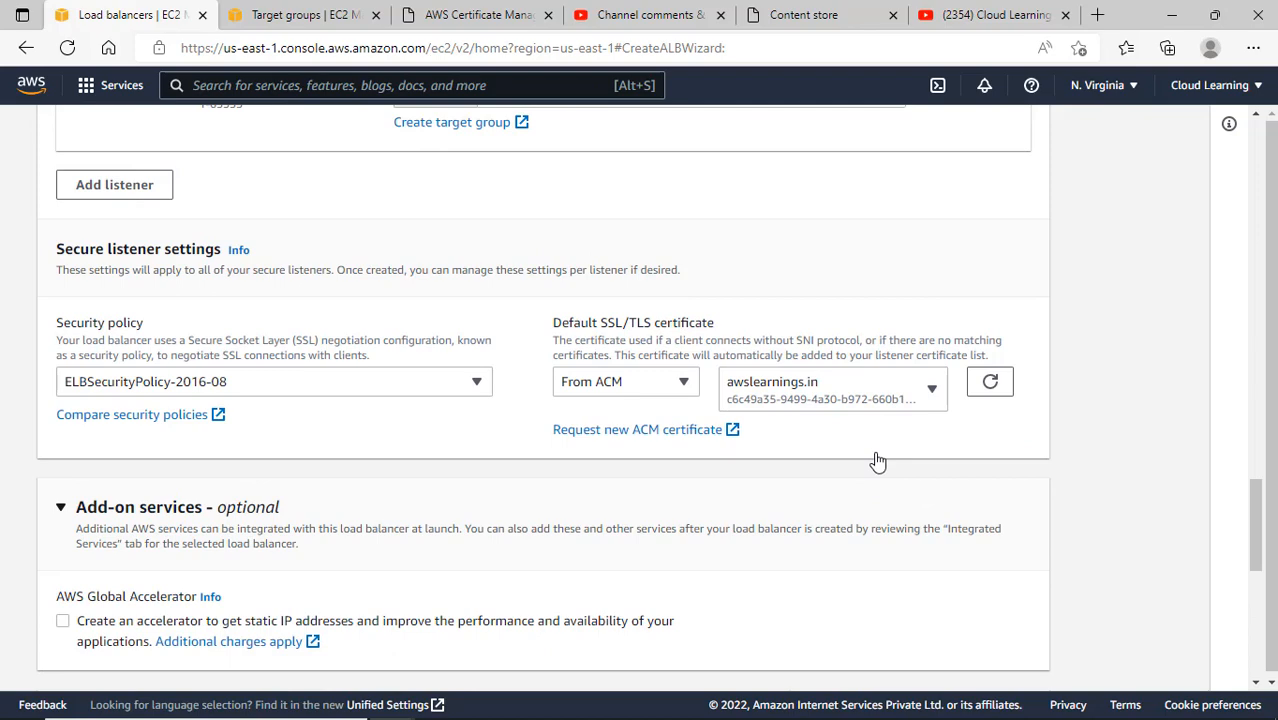
{"action": "scroll", "coordinate": [877, 461], "scroll_direction": "up", "scroll_amount": 3}
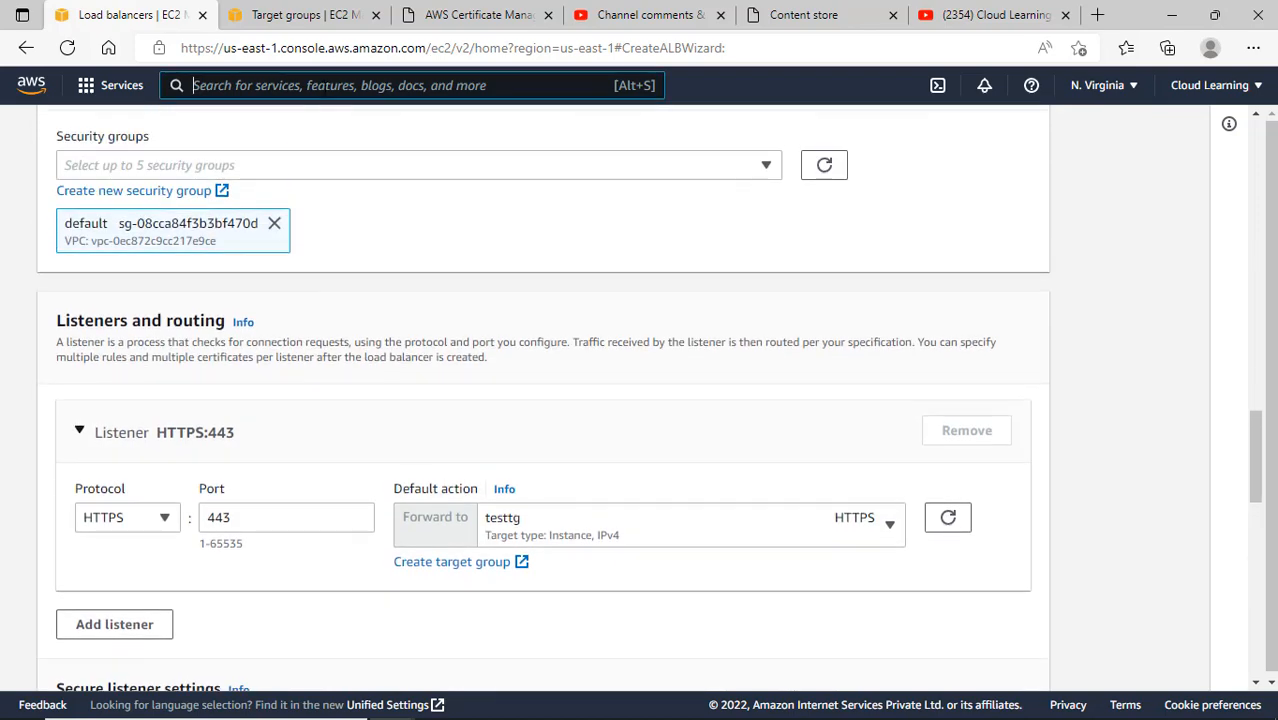
Leave the load balancer form without saving, go to the CloudFront service and start creating a distribution
{"action": "left_click", "coordinate": [323, 88]}
{"action": "type", "text": "cloud"}
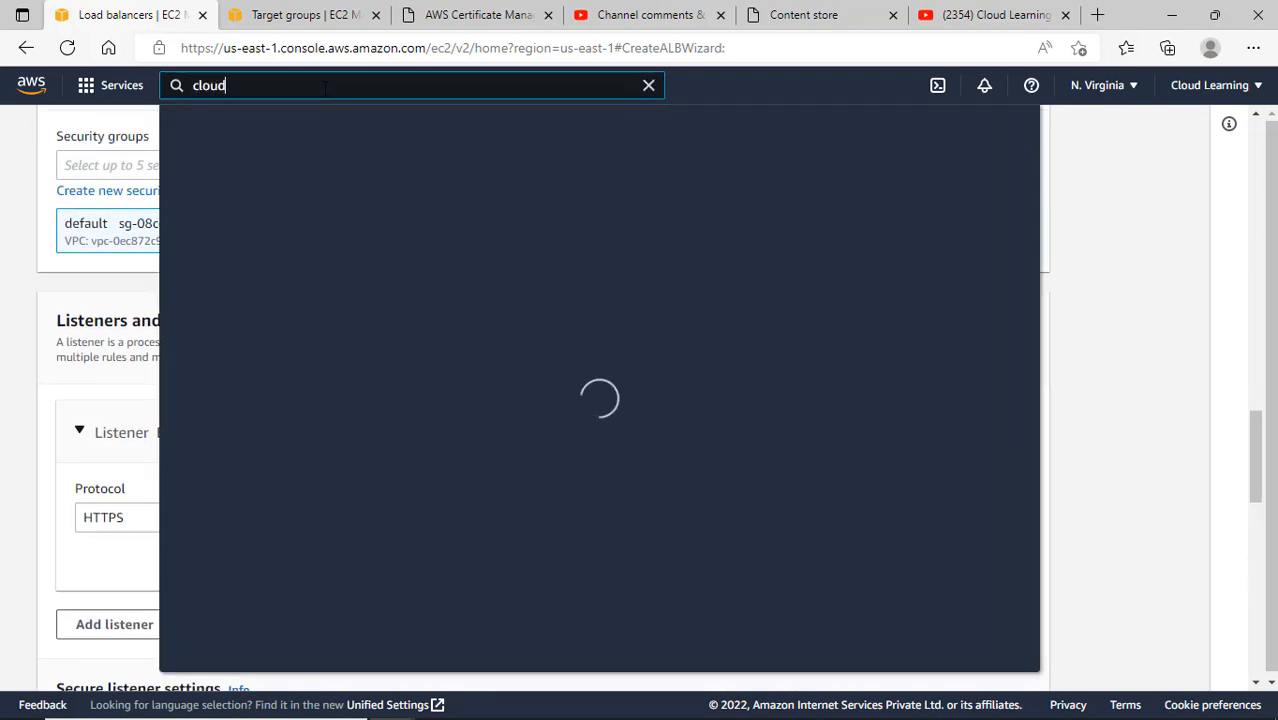
{"action": "type", "text": "front"}
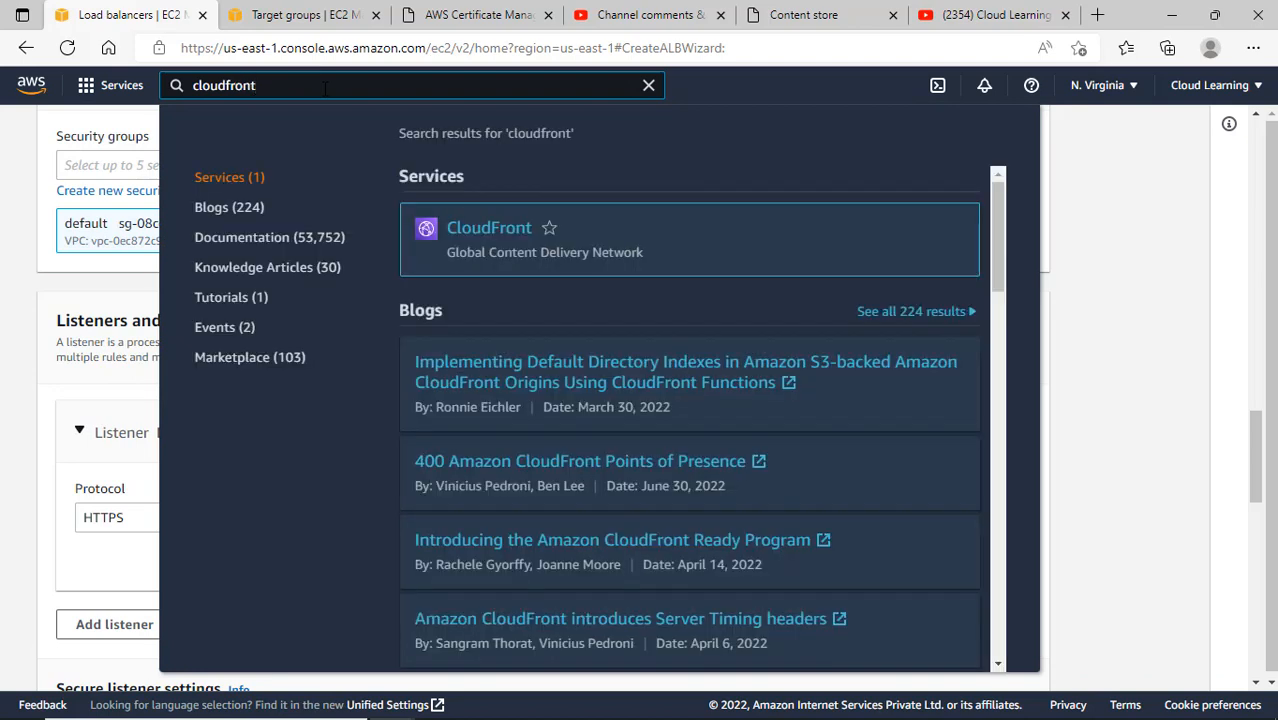
{"action": "left_click", "coordinate": [489, 228]}
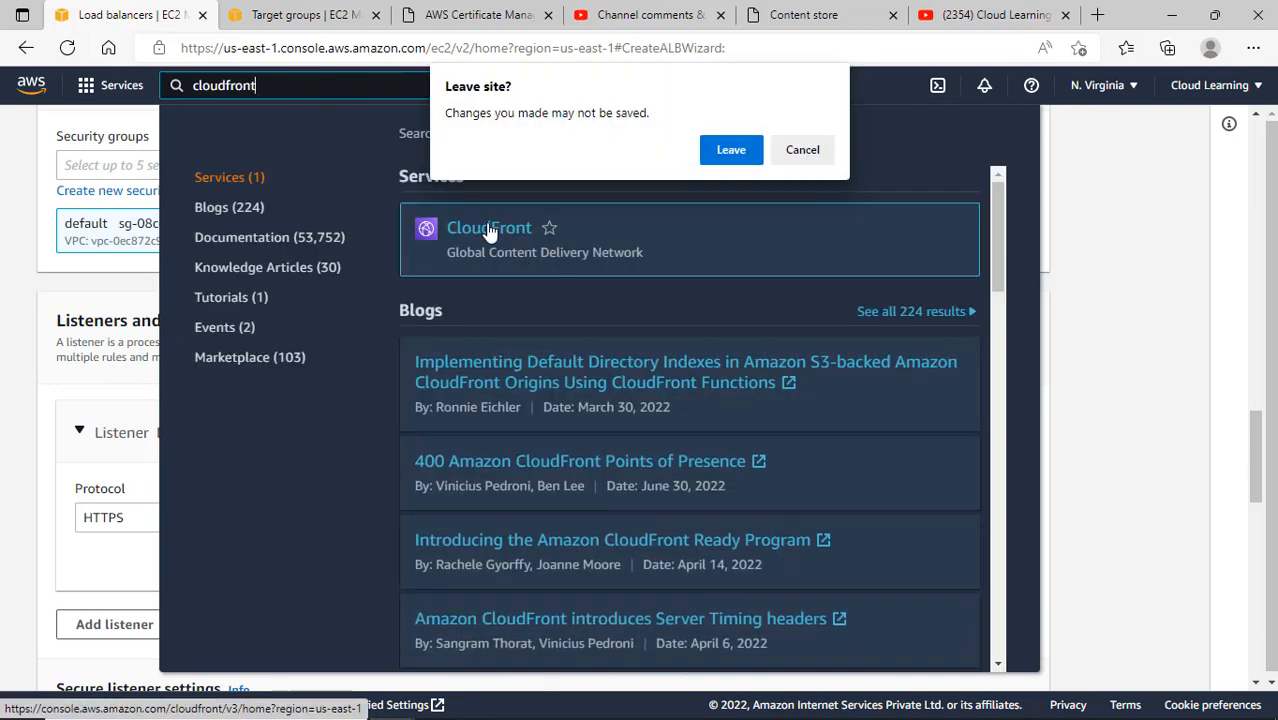
{"action": "left_click", "coordinate": [732, 146]}
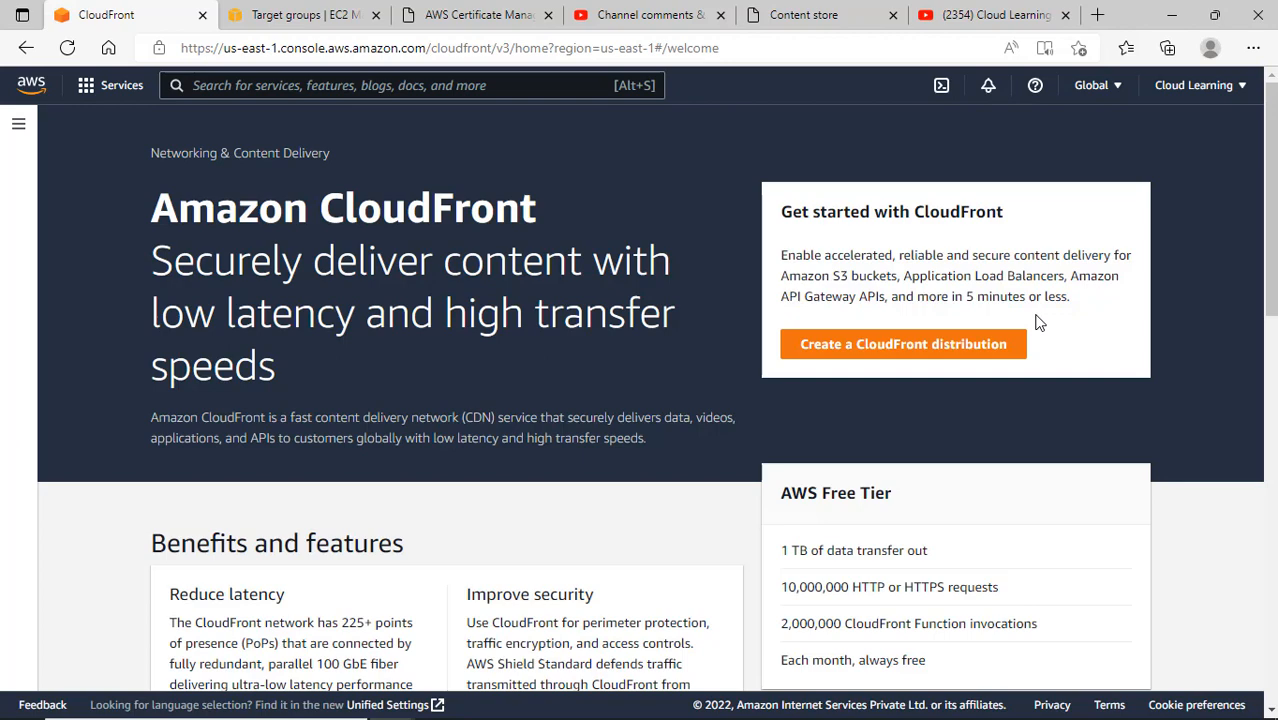
{"action": "left_click", "coordinate": [926, 343]}
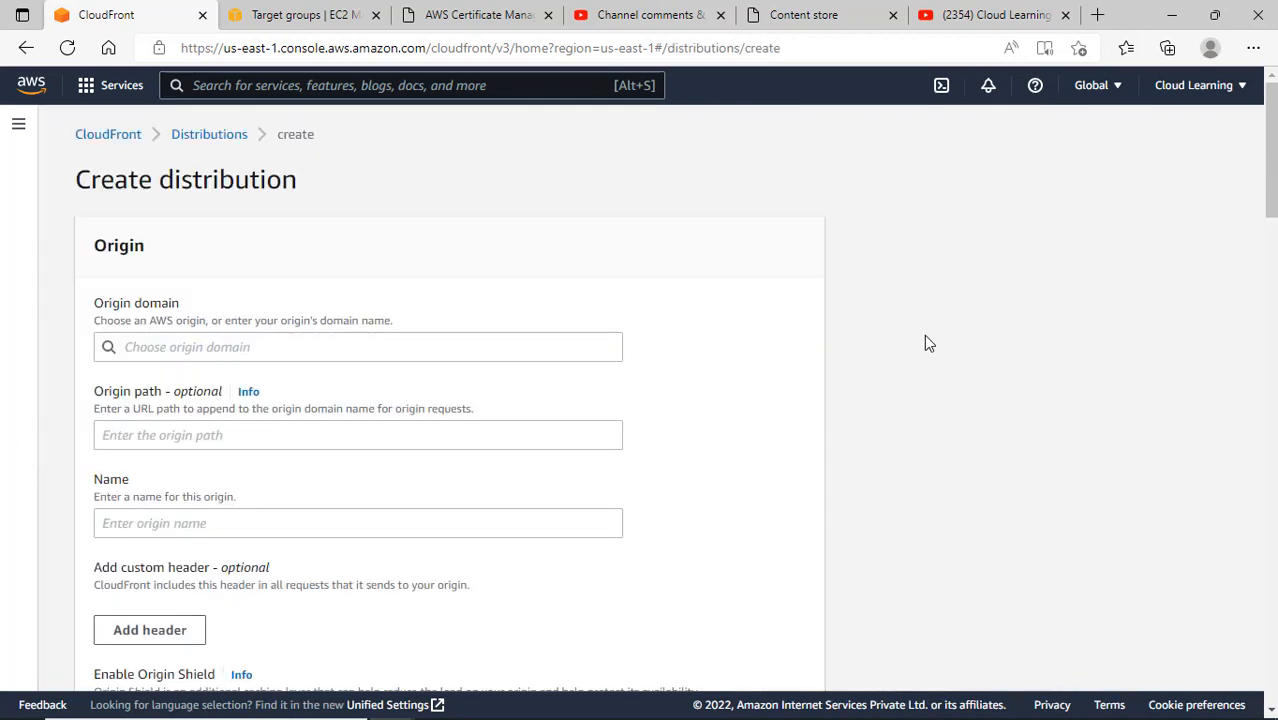
Choose the Elastic Beanstalk S3 bucket in us-west-2 as the origin domain, leaving the origin path empty
{"action": "left_click", "coordinate": [254, 340]}
{"action": "left_click", "coordinate": [314, 420]}
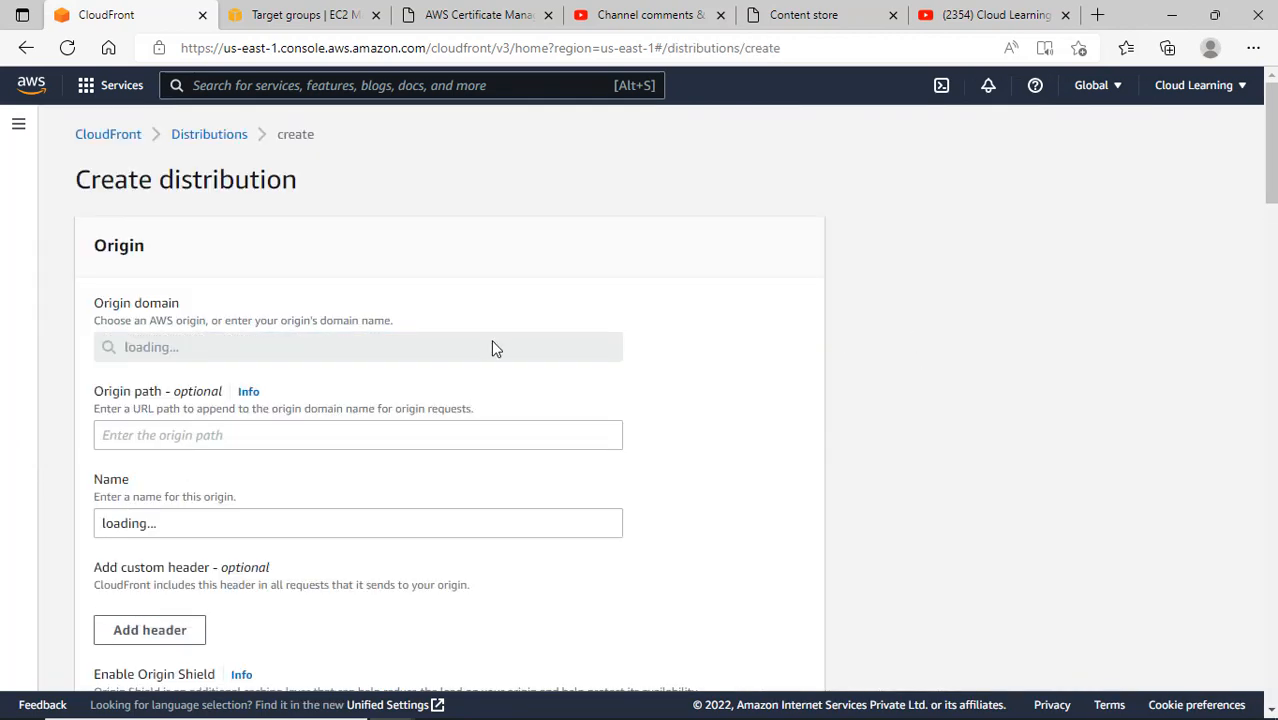
{"action": "scroll", "coordinate": [494, 345], "scroll_direction": "down", "scroll_amount": 1}
{"action": "left_click", "coordinate": [231, 337]}
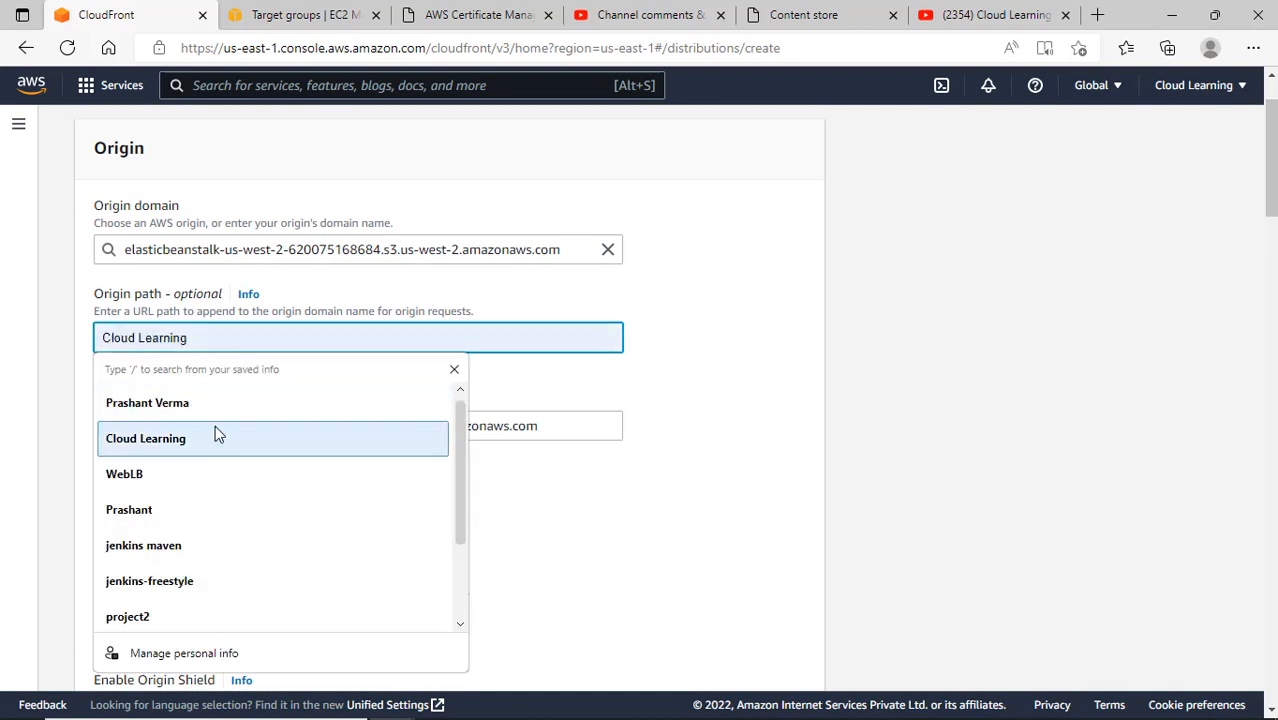
{"action": "left_click", "coordinate": [727, 280]}
Look through the distribution form's origin, viewer, cache policy, function association and general settings
{"action": "scroll", "coordinate": [650, 403], "scroll_direction": "down", "scroll_amount": 2}
{"action": "scroll", "coordinate": [650, 403], "scroll_direction": "down", "scroll_amount": 2}
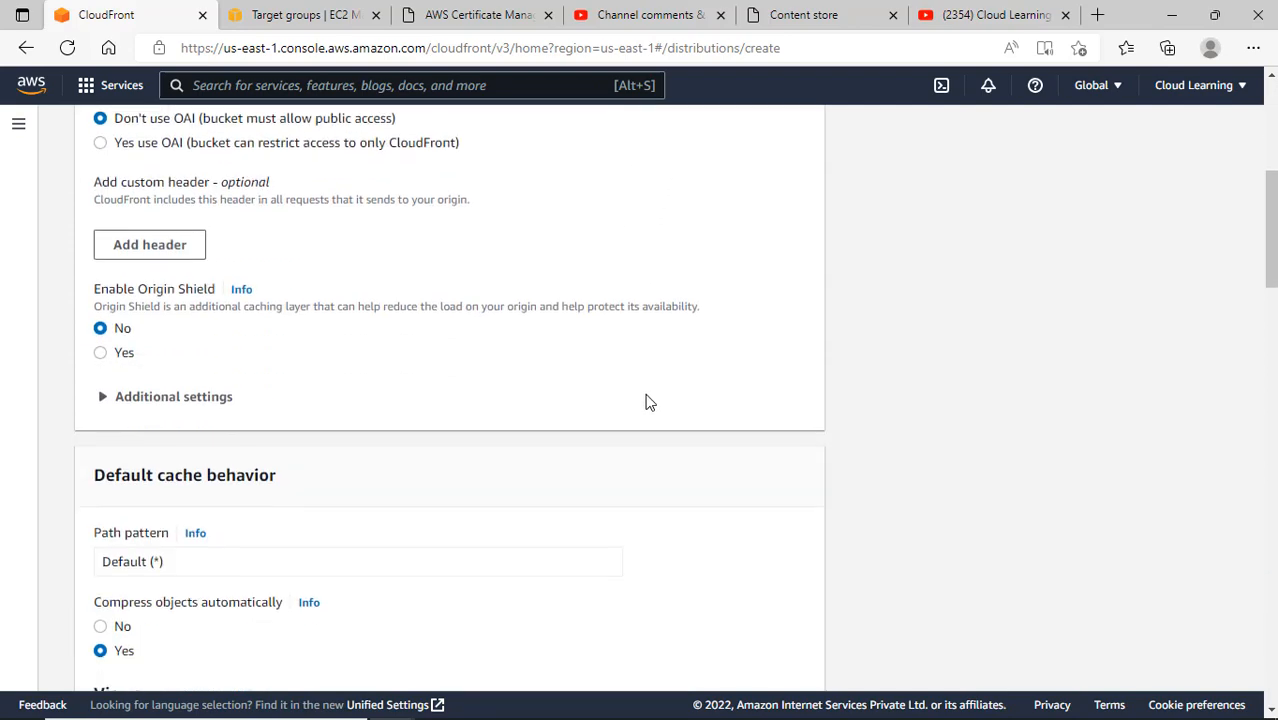
{"action": "scroll", "coordinate": [650, 403], "scroll_direction": "down", "scroll_amount": 5}
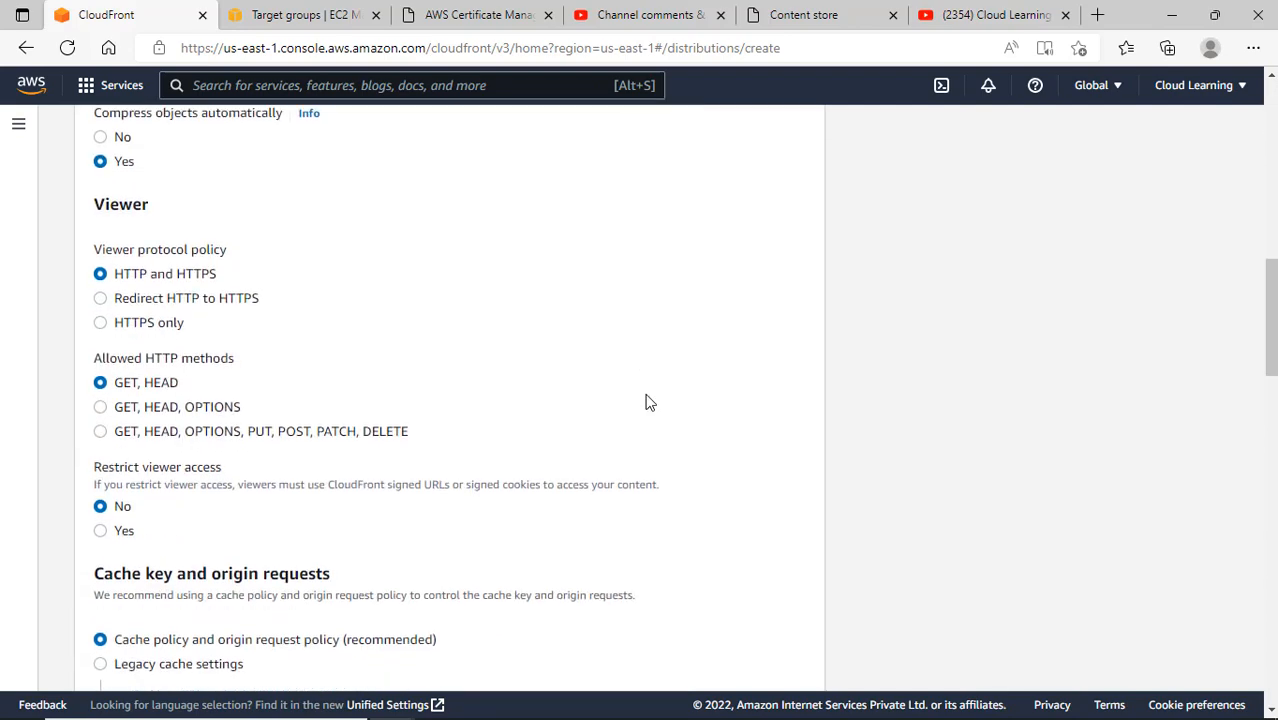
{"action": "scroll", "coordinate": [650, 403], "scroll_direction": "down", "scroll_amount": 2}
{"action": "scroll", "coordinate": [610, 400], "scroll_direction": "up", "scroll_amount": 3}
{"action": "scroll", "coordinate": [599, 400], "scroll_direction": "down", "scroll_amount": 1}
{"action": "scroll", "coordinate": [270, 330], "scroll_direction": "down", "scroll_amount": 6}
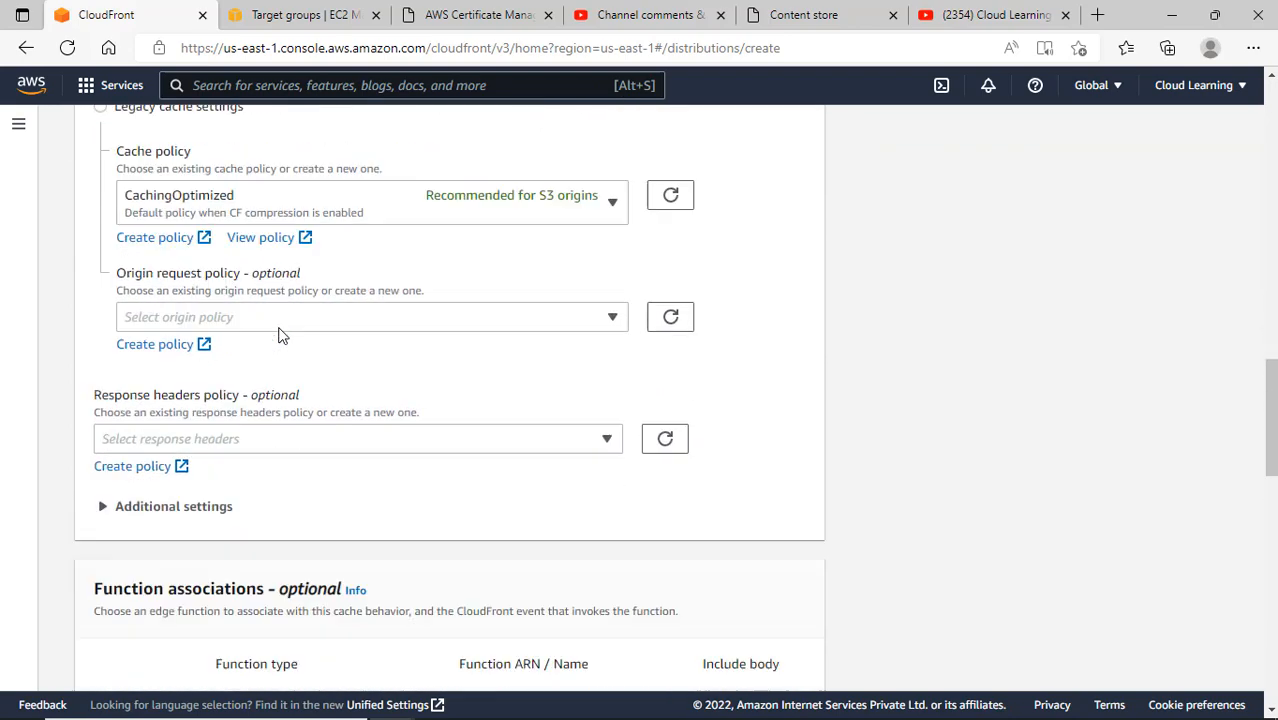
{"action": "scroll", "coordinate": [280, 336], "scroll_direction": "down", "scroll_amount": 6}
{"action": "scroll", "coordinate": [280, 336], "scroll_direction": "down", "scroll_amount": 6}
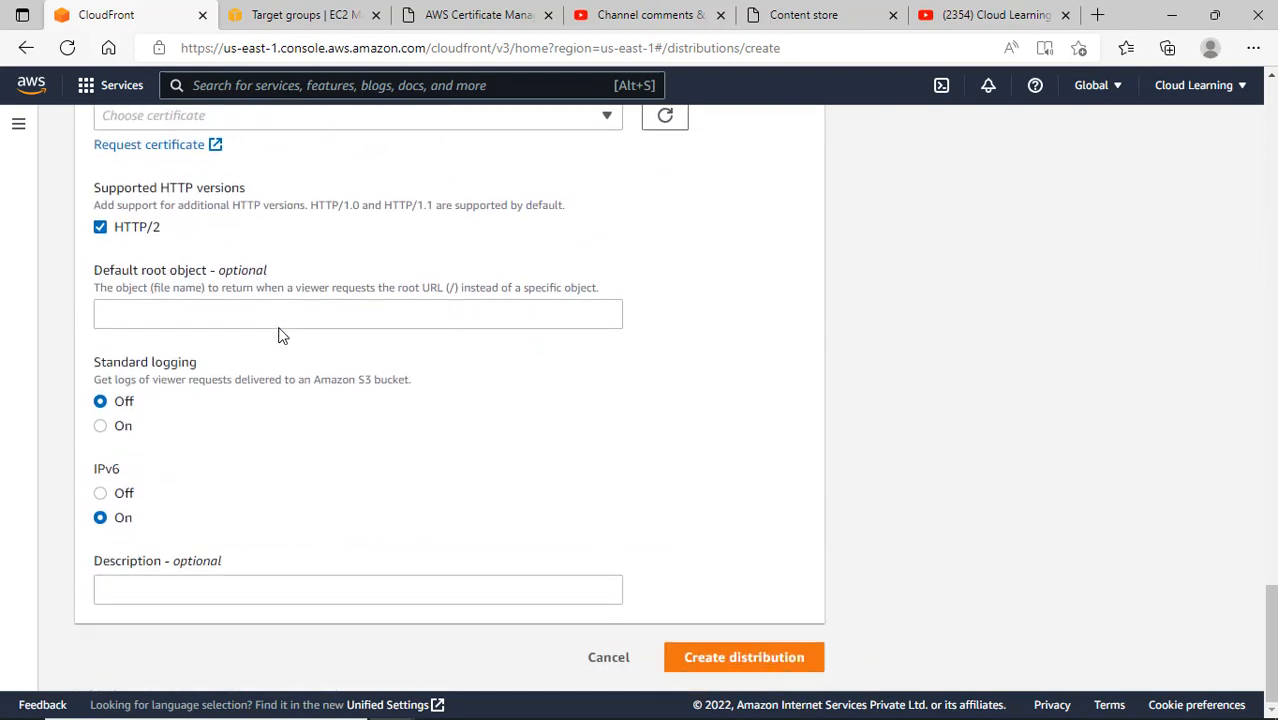
{"action": "scroll", "coordinate": [280, 336], "scroll_direction": "up", "scroll_amount": 3}
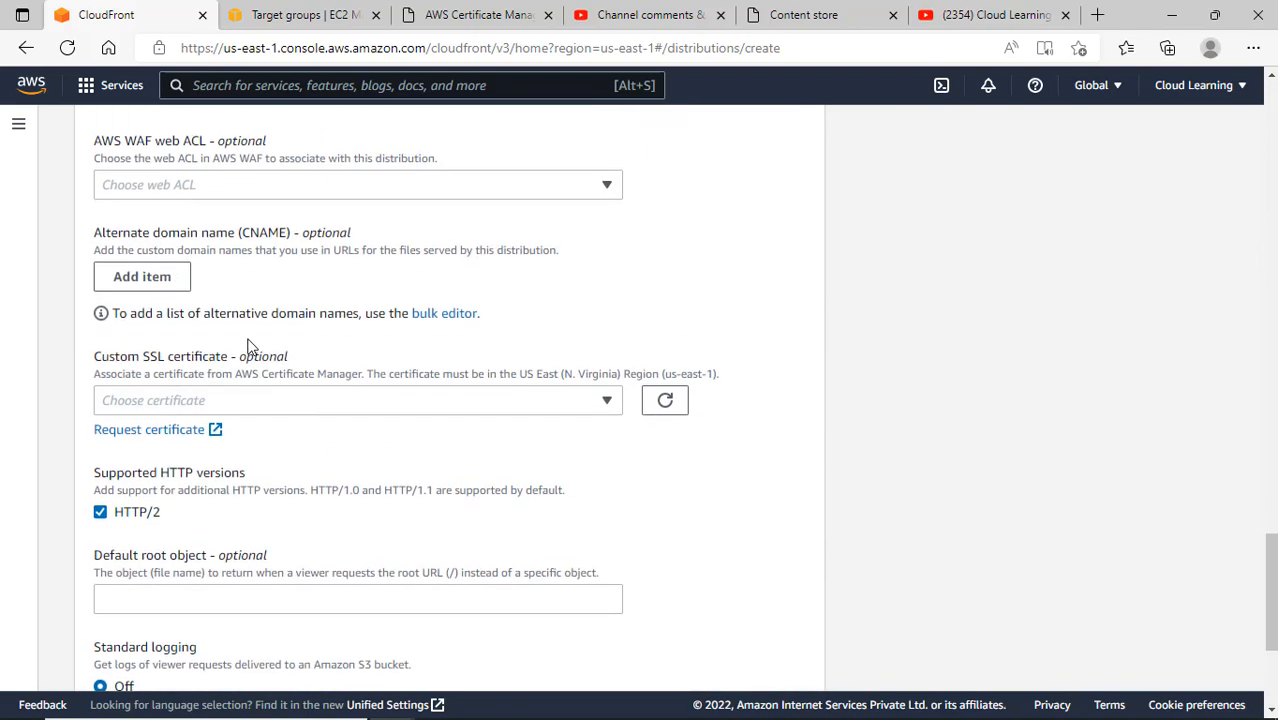
{"action": "scroll", "coordinate": [250, 346], "scroll_direction": "up", "scroll_amount": 6}
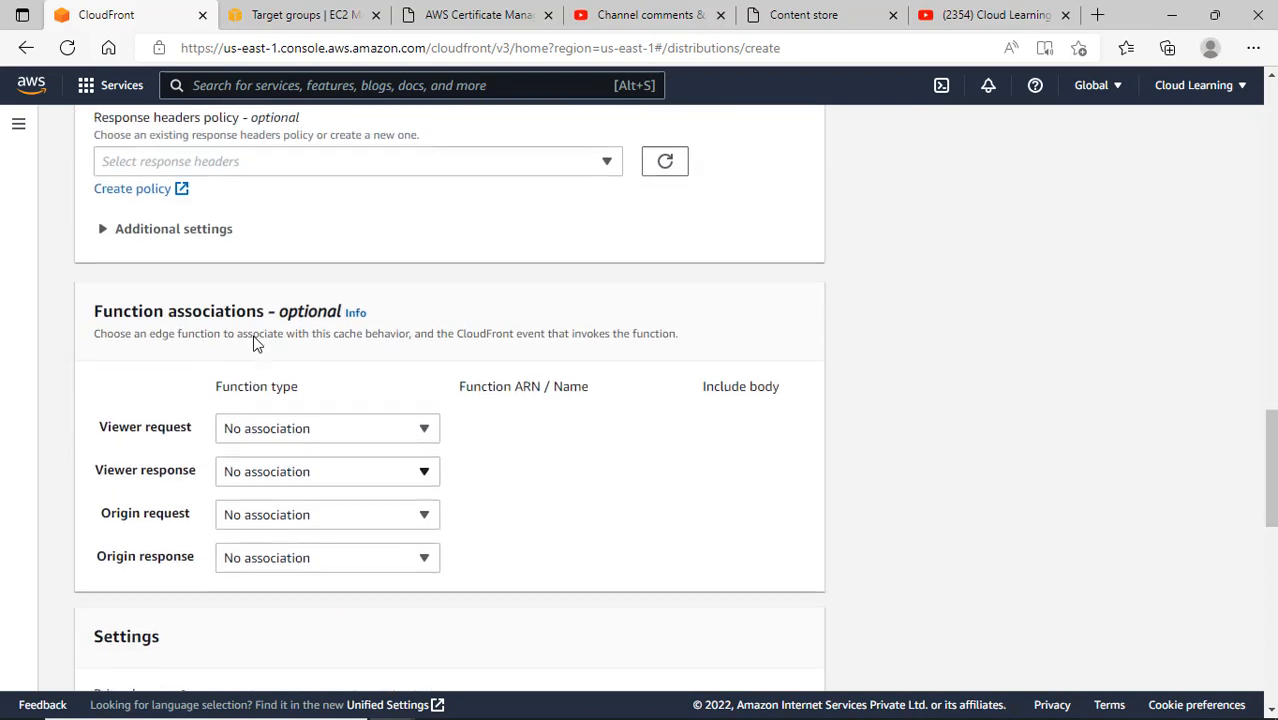
{"action": "scroll", "coordinate": [253, 343], "scroll_direction": "down", "scroll_amount": 1}
{"action": "scroll", "coordinate": [258, 338], "scroll_direction": "up", "scroll_amount": 5}
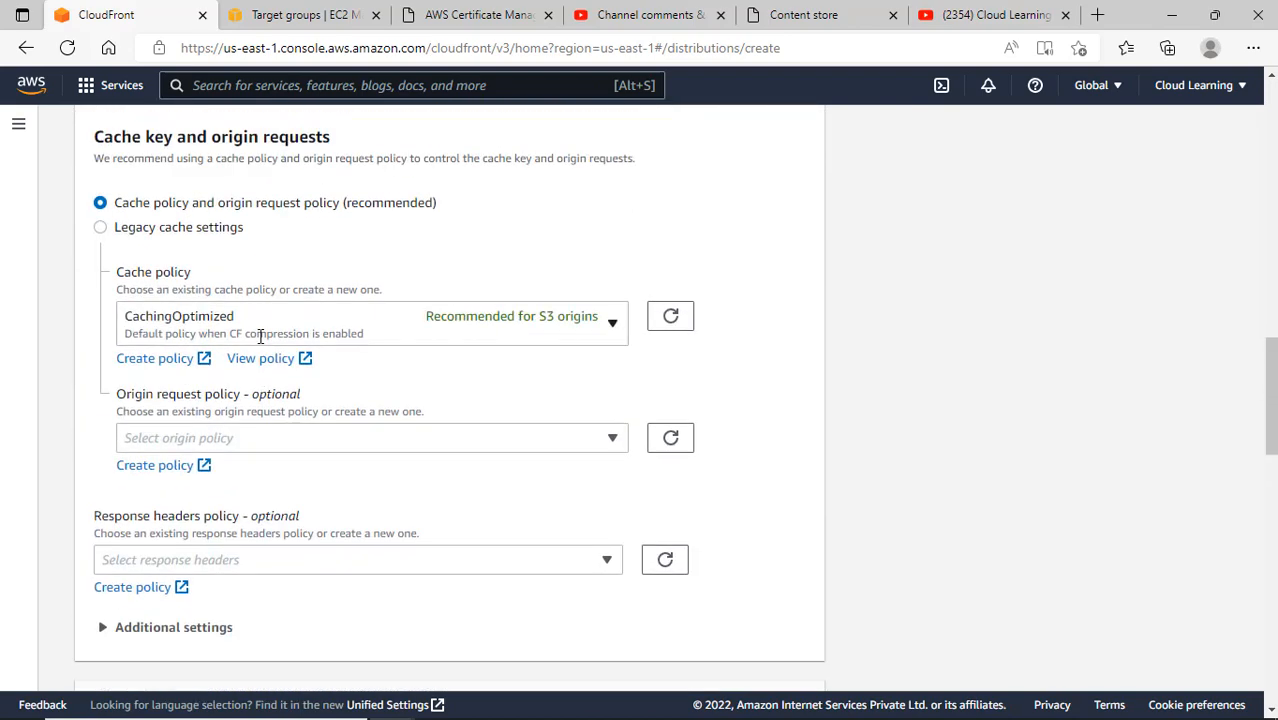
{"action": "scroll", "coordinate": [260, 336], "scroll_direction": "up", "scroll_amount": 4}
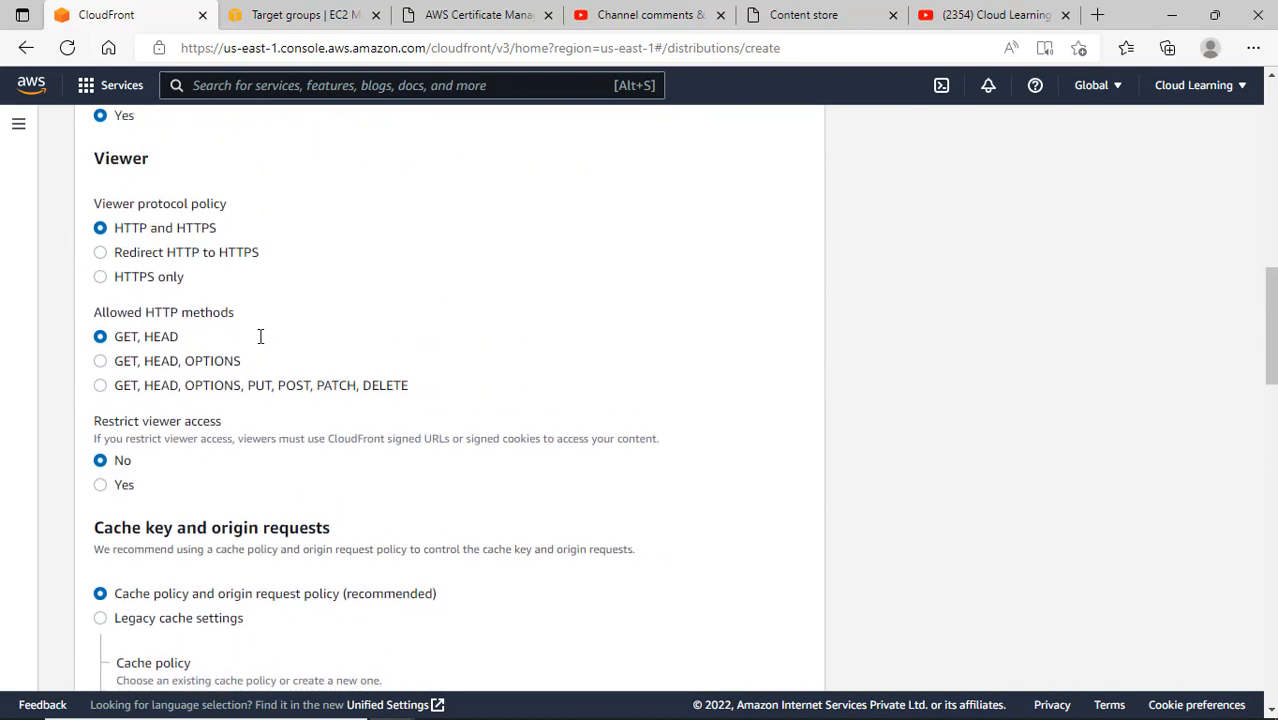
{"action": "scroll", "coordinate": [260, 336], "scroll_direction": "up", "scroll_amount": 7}
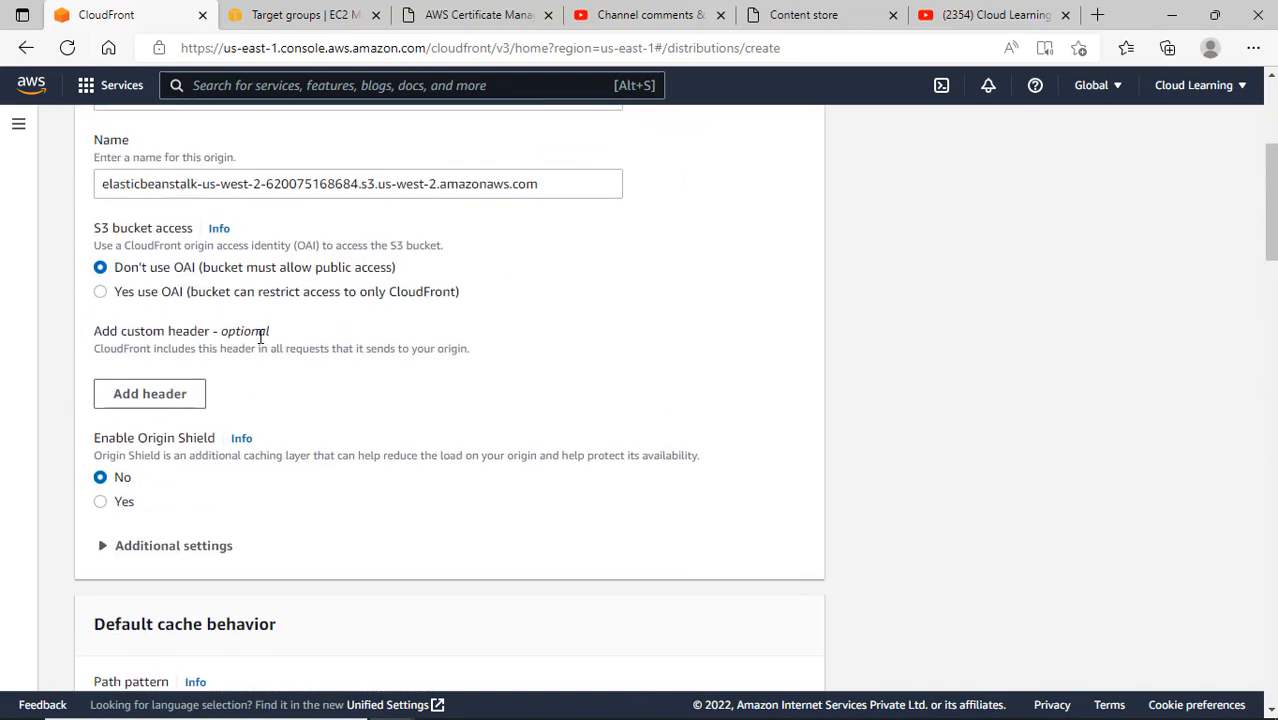
{"action": "scroll", "coordinate": [260, 336], "scroll_direction": "up", "scroll_amount": 1}
{"action": "scroll", "coordinate": [260, 336], "scroll_direction": "down", "scroll_amount": 8}
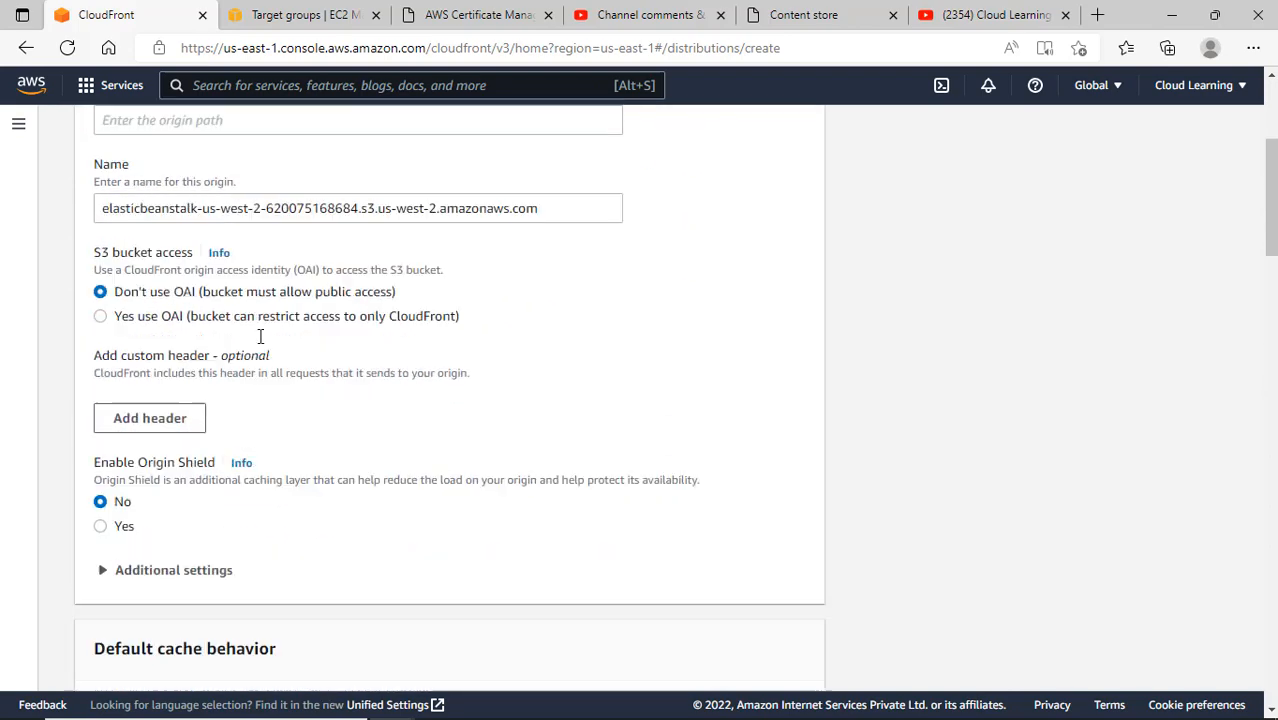
{"action": "scroll", "coordinate": [260, 337], "scroll_direction": "down", "scroll_amount": 6}
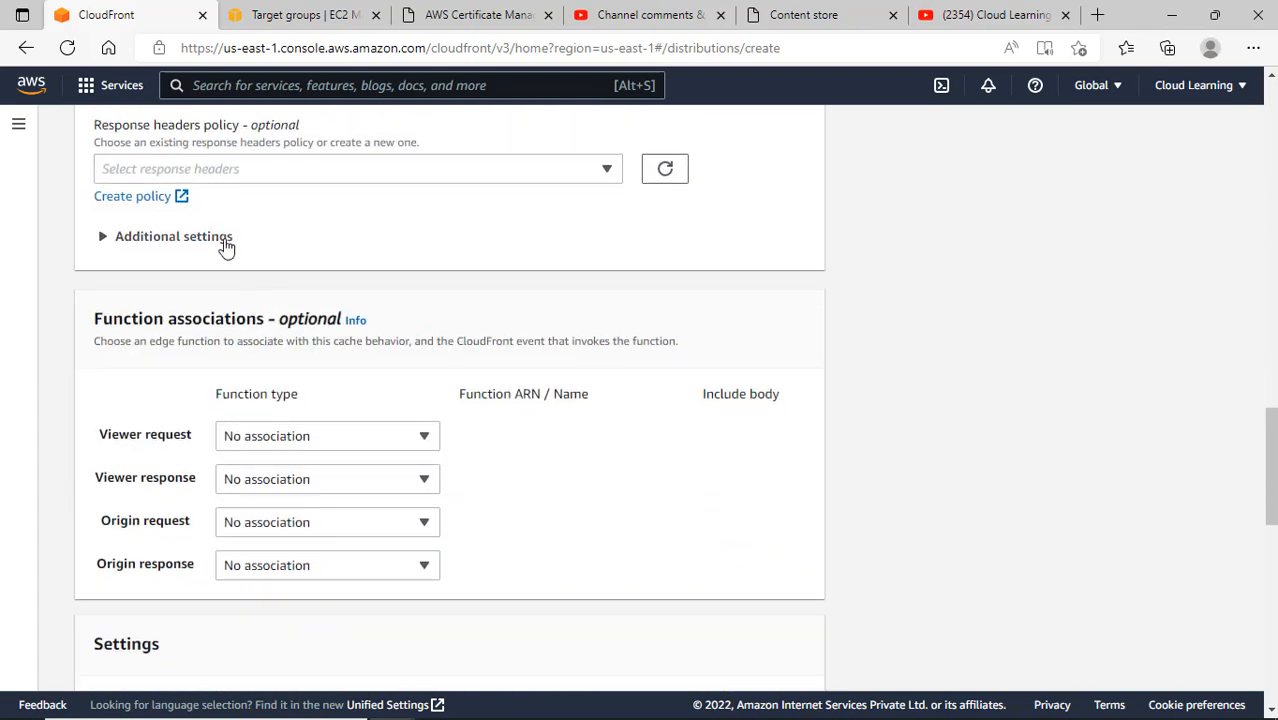
Expand the additional cache behavior settings and choose the awslearnings.in ACM certificate as the distribution's custom SSL certificate
{"action": "left_click", "coordinate": [225, 242]}
{"action": "scroll", "coordinate": [278, 292], "scroll_direction": "down", "scroll_amount": 4}
{"action": "scroll", "coordinate": [290, 295], "scroll_direction": "down", "scroll_amount": 3}
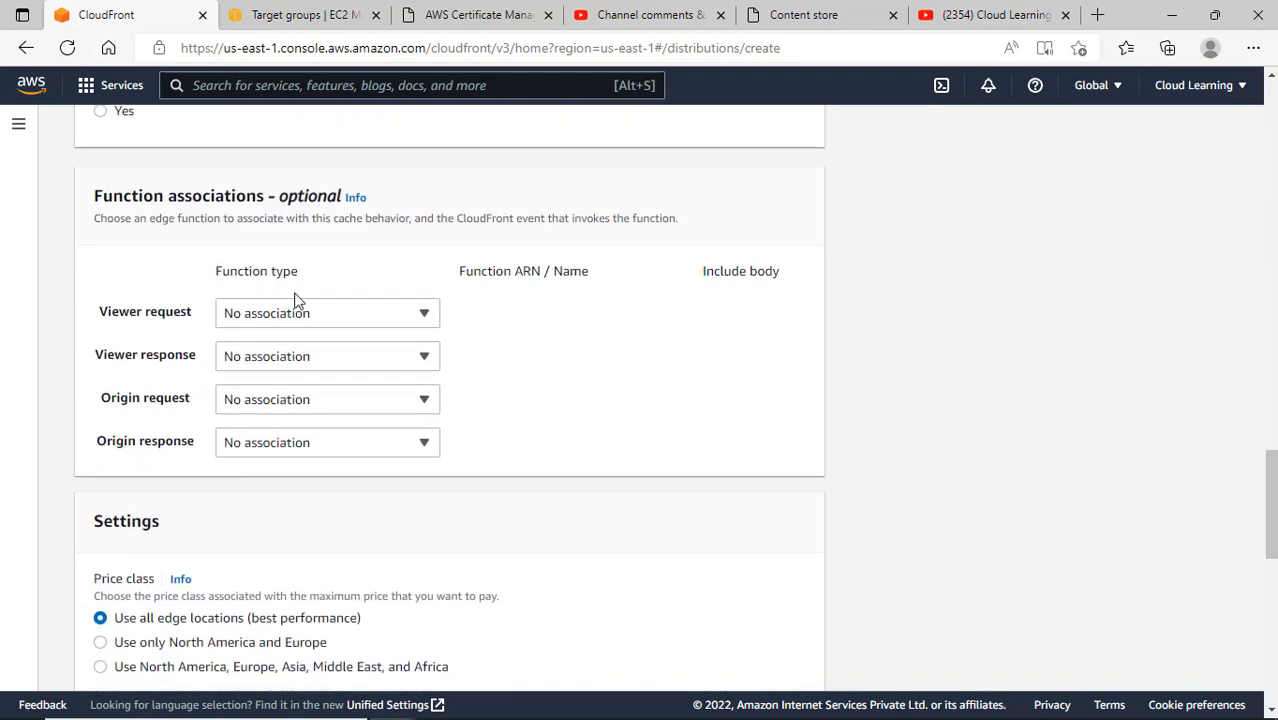
{"action": "scroll", "coordinate": [304, 304], "scroll_direction": "down", "scroll_amount": 2}
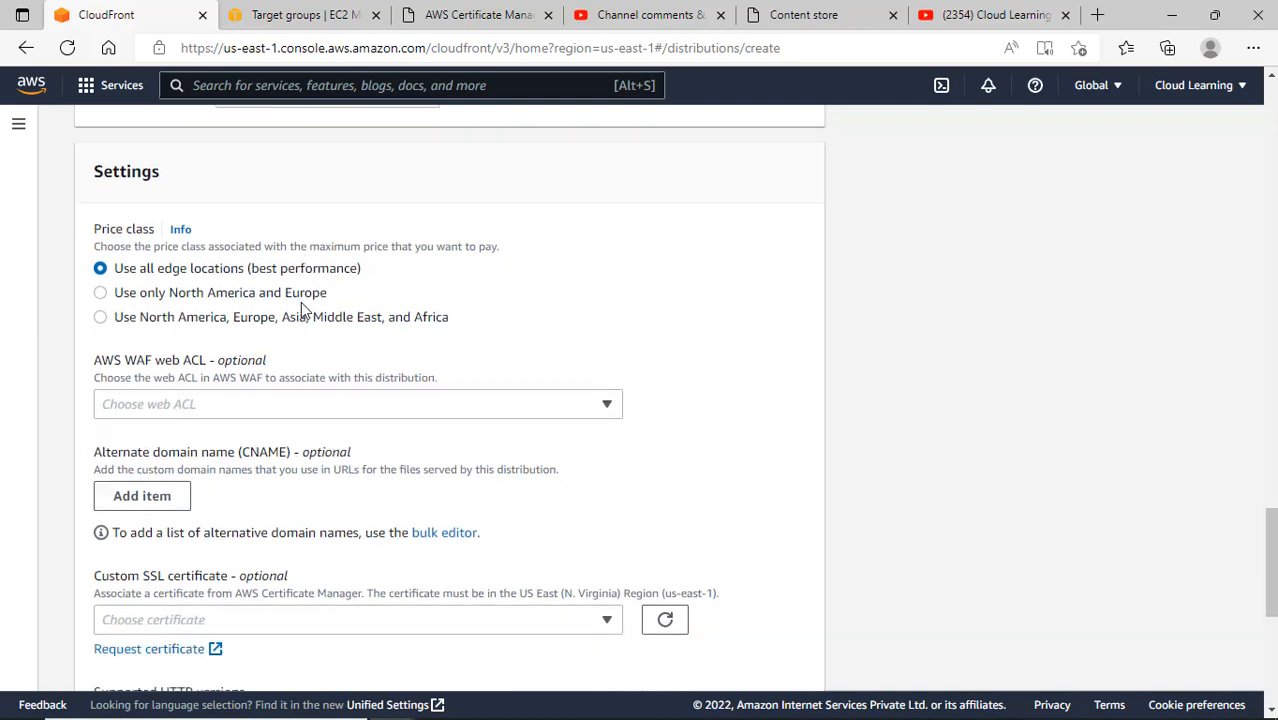
{"action": "scroll", "coordinate": [205, 422], "scroll_direction": "down", "scroll_amount": 1}
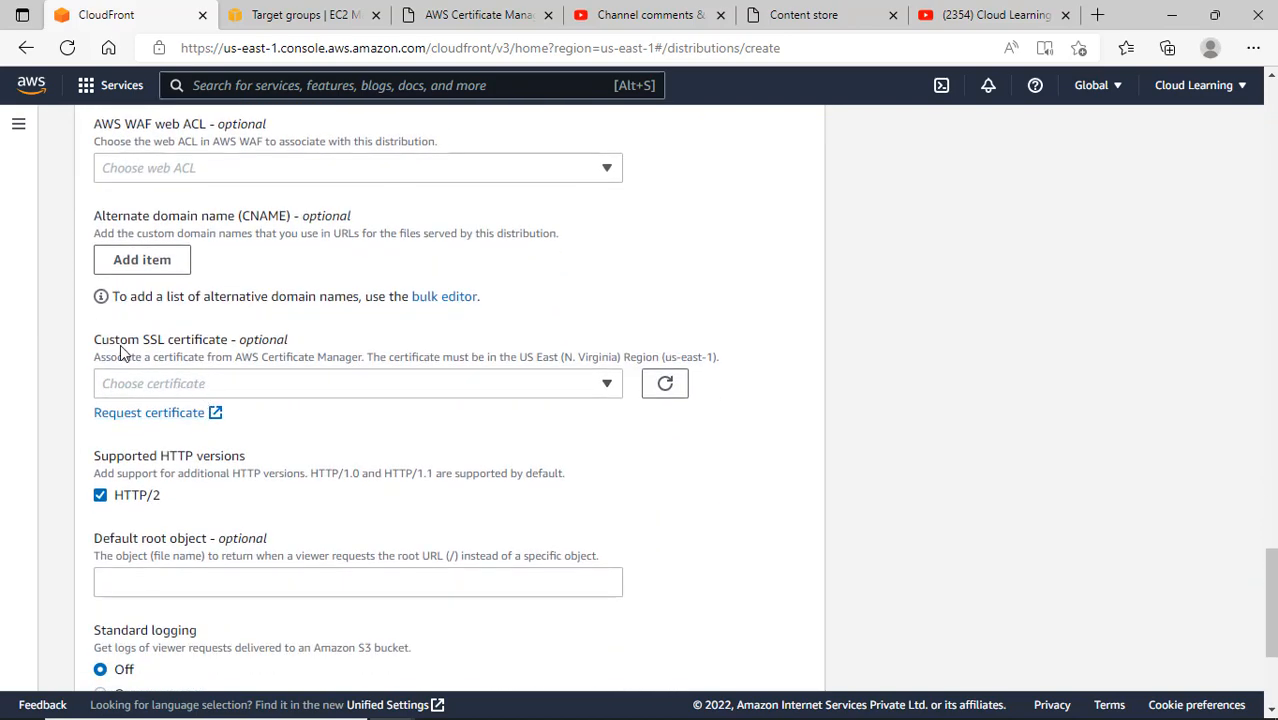
{"action": "left_click", "coordinate": [243, 383]}
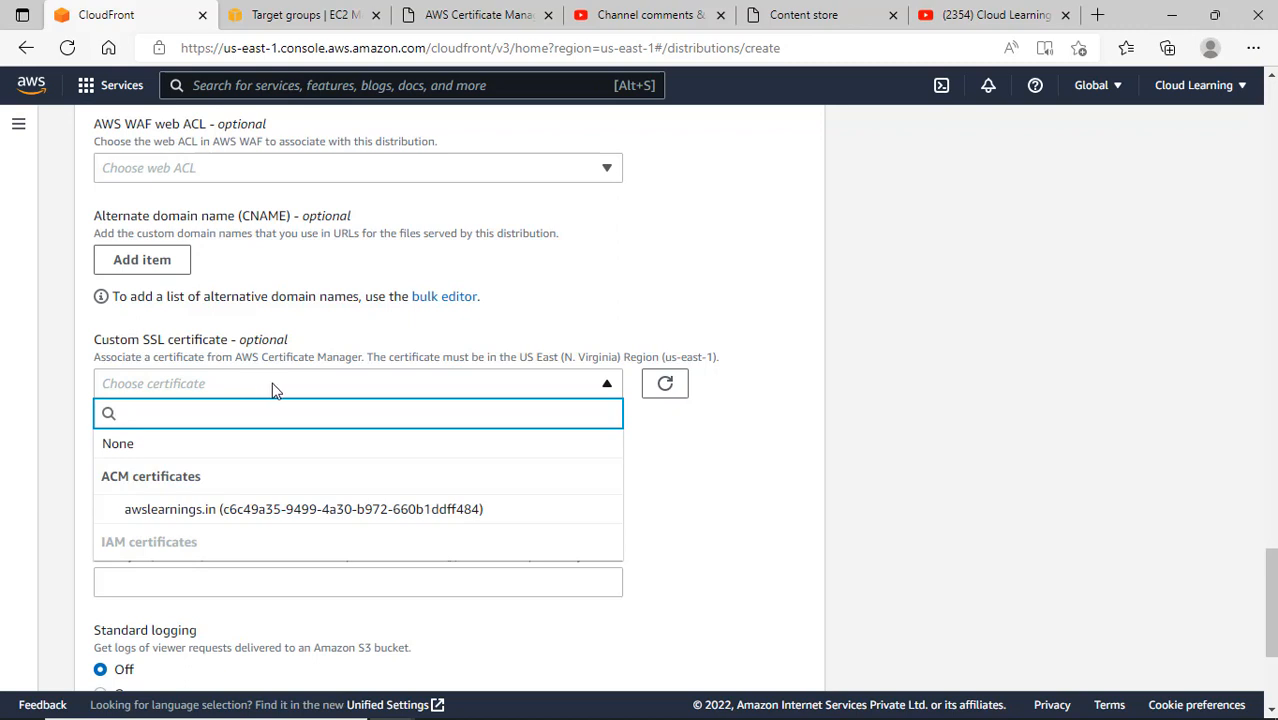
{"action": "left_click", "coordinate": [399, 511]}
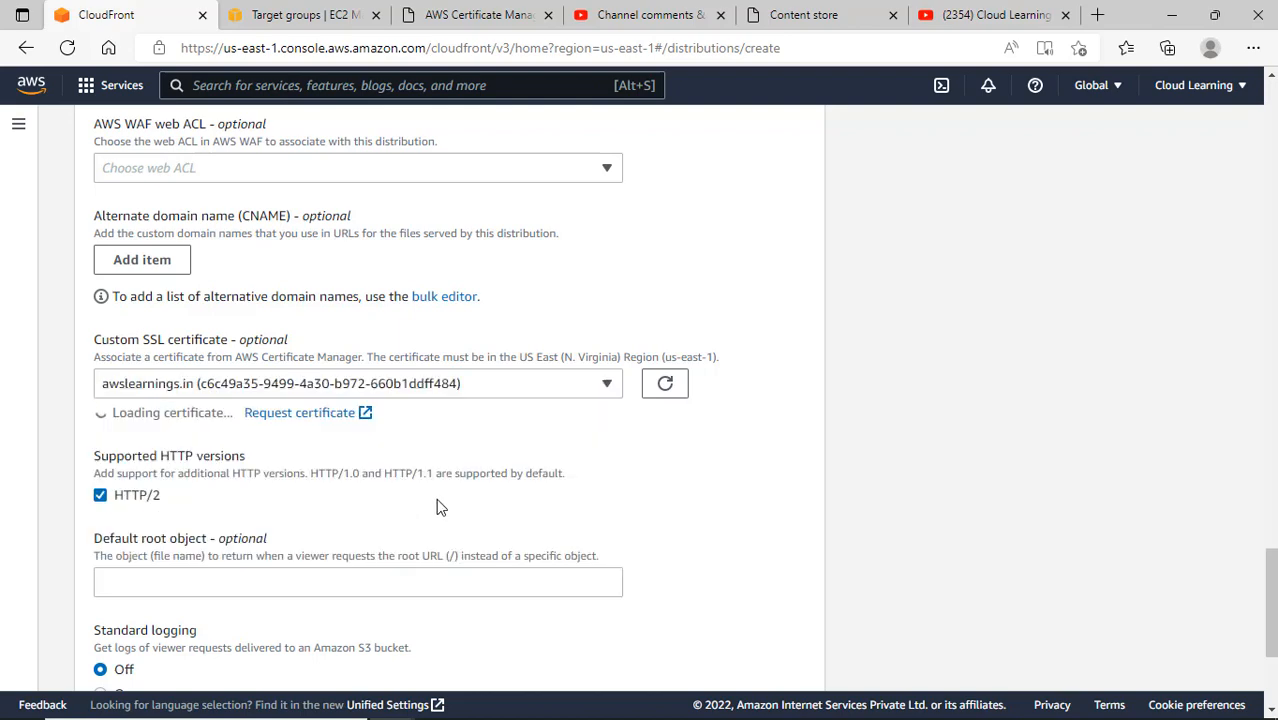
Review the certificate's security policy options, keeping TLSv1.2_2021 (recommended), and look over the rest of the distribution form
{"action": "scroll", "coordinate": [440, 507], "scroll_direction": "down", "scroll_amount": 2}
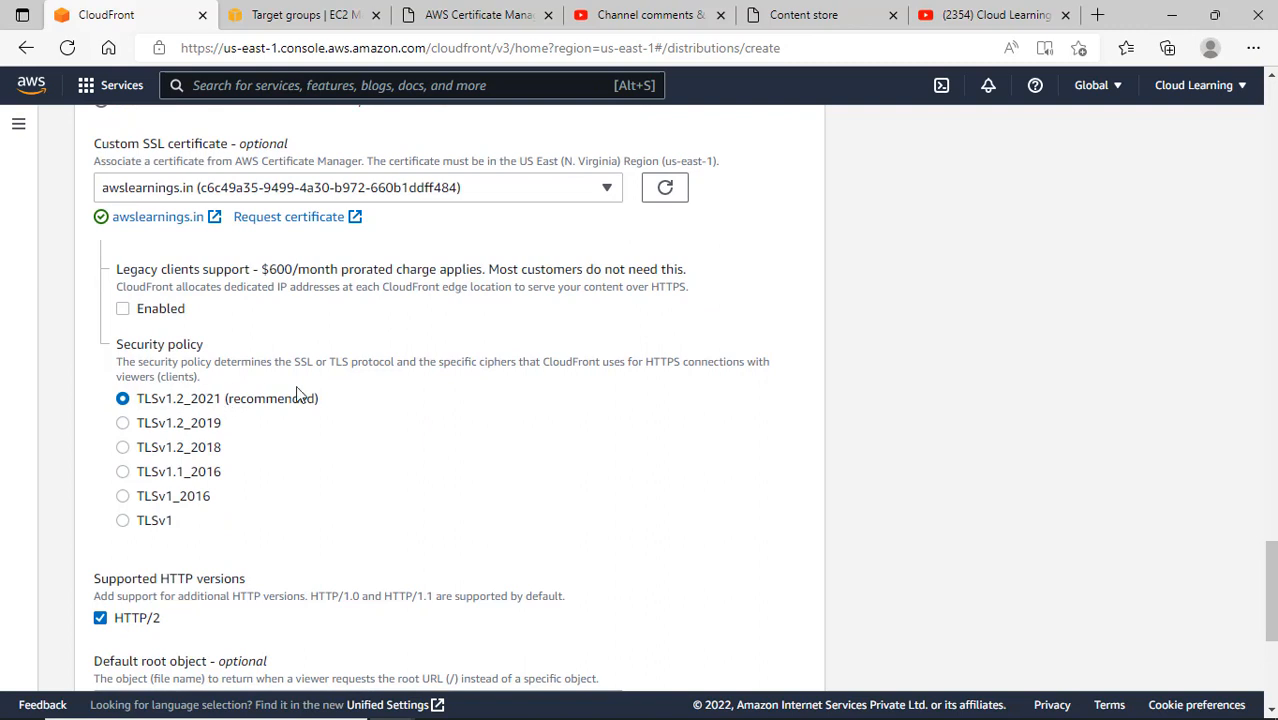
{"action": "left_click", "coordinate": [204, 426]}
{"action": "left_click", "coordinate": [218, 450]}
{"action": "left_click", "coordinate": [189, 404]}
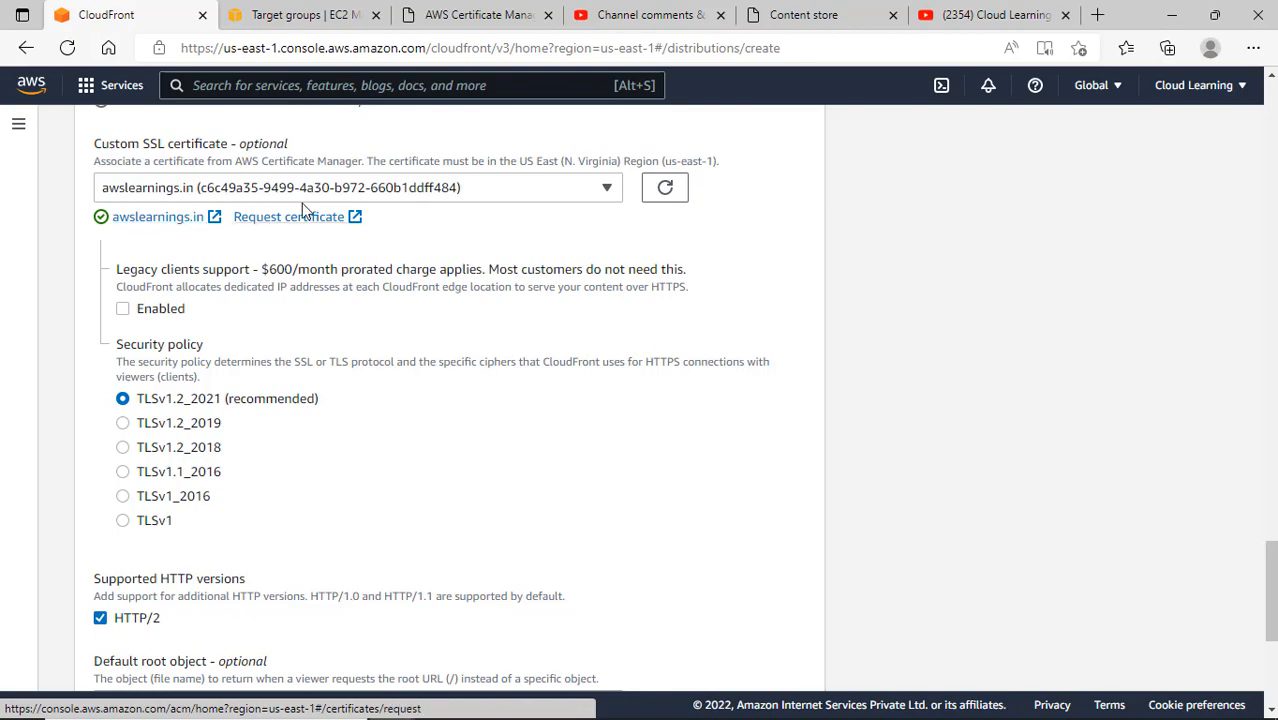
{"action": "scroll", "coordinate": [382, 262], "scroll_direction": "down", "scroll_amount": 4}
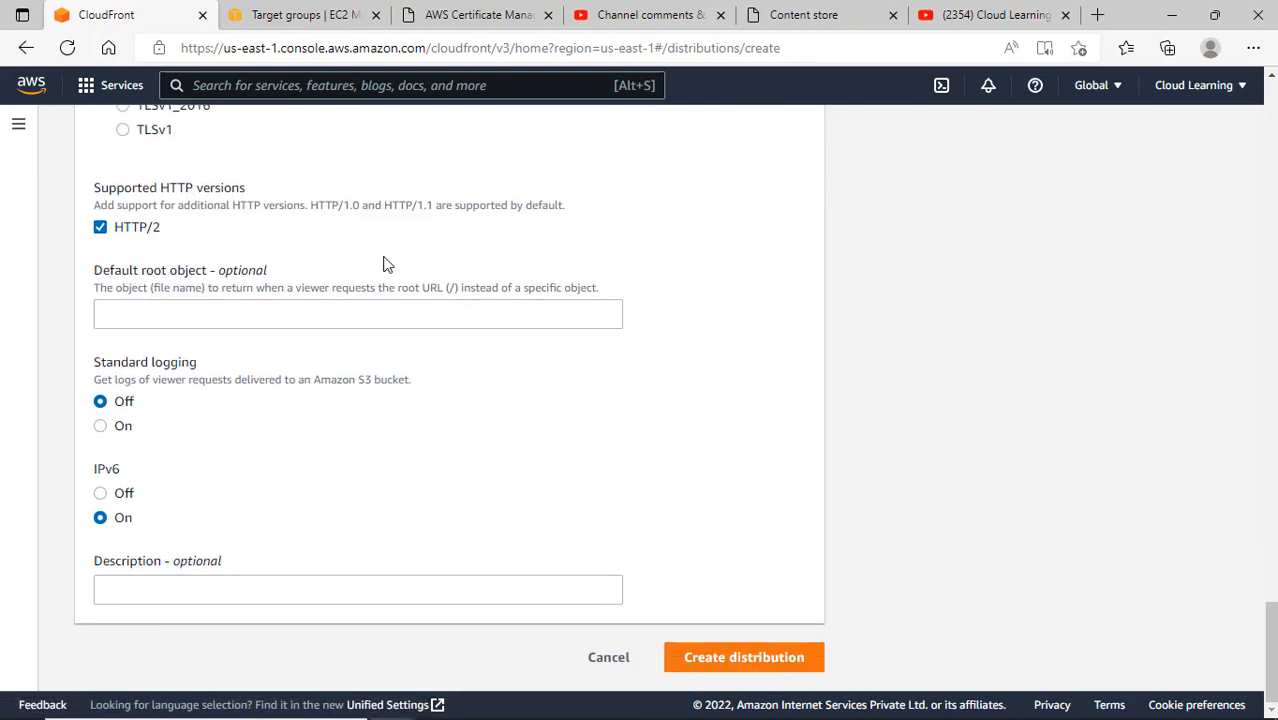
{"action": "scroll", "coordinate": [385, 262], "scroll_direction": "up", "scroll_amount": 20}
{"action": "scroll", "coordinate": [479, 249], "scroll_direction": "up", "scroll_amount": 15}
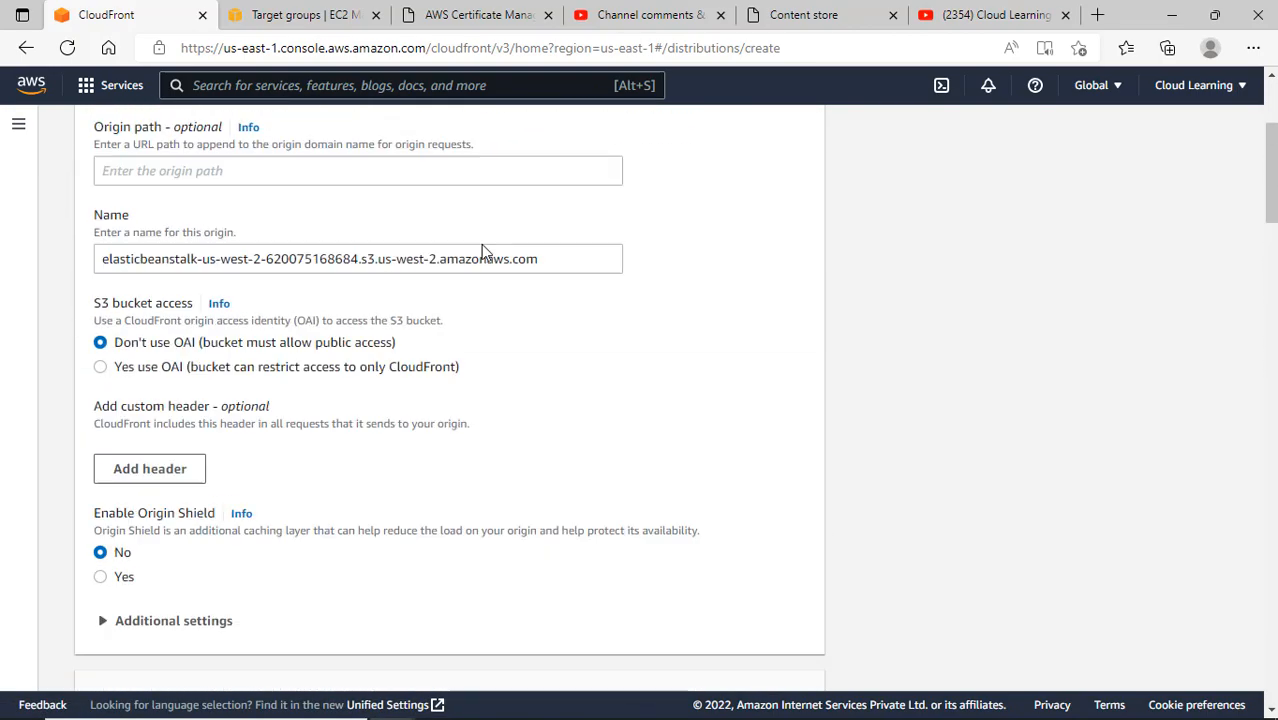
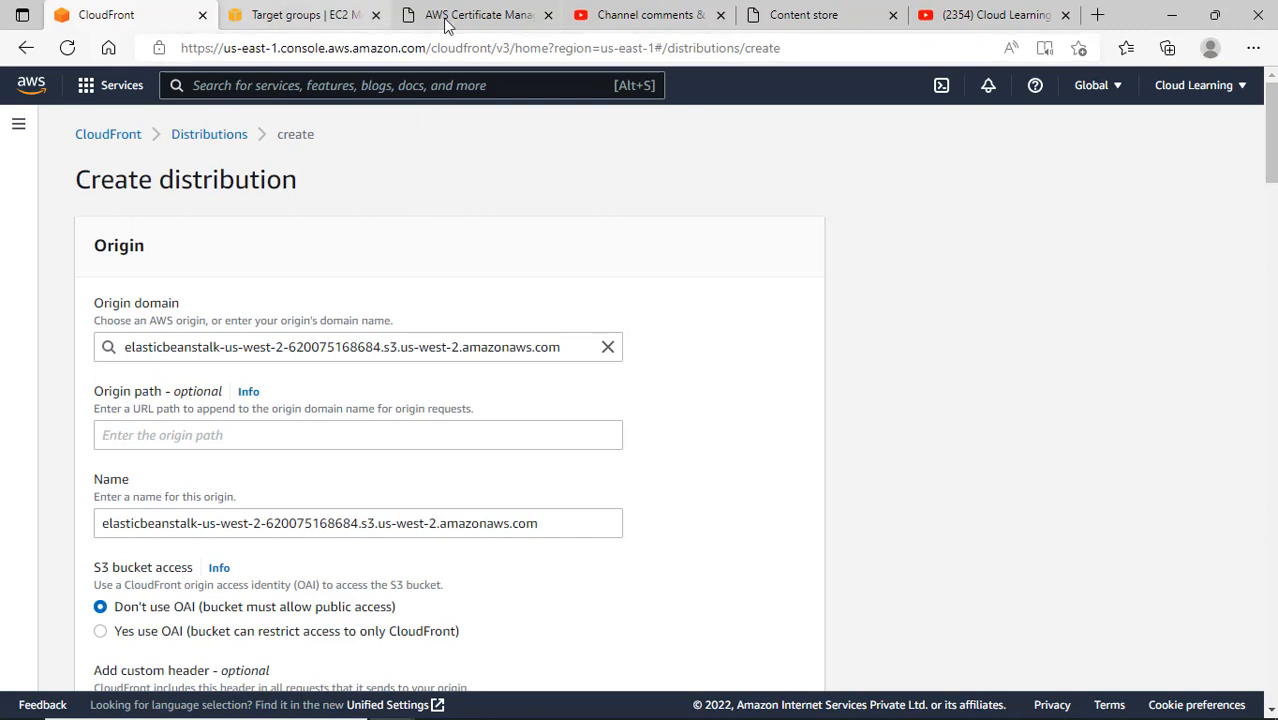
Switch to the Cloud Learning content store and look over the courses on offer
{"action": "left_click", "coordinate": [653, 10]}
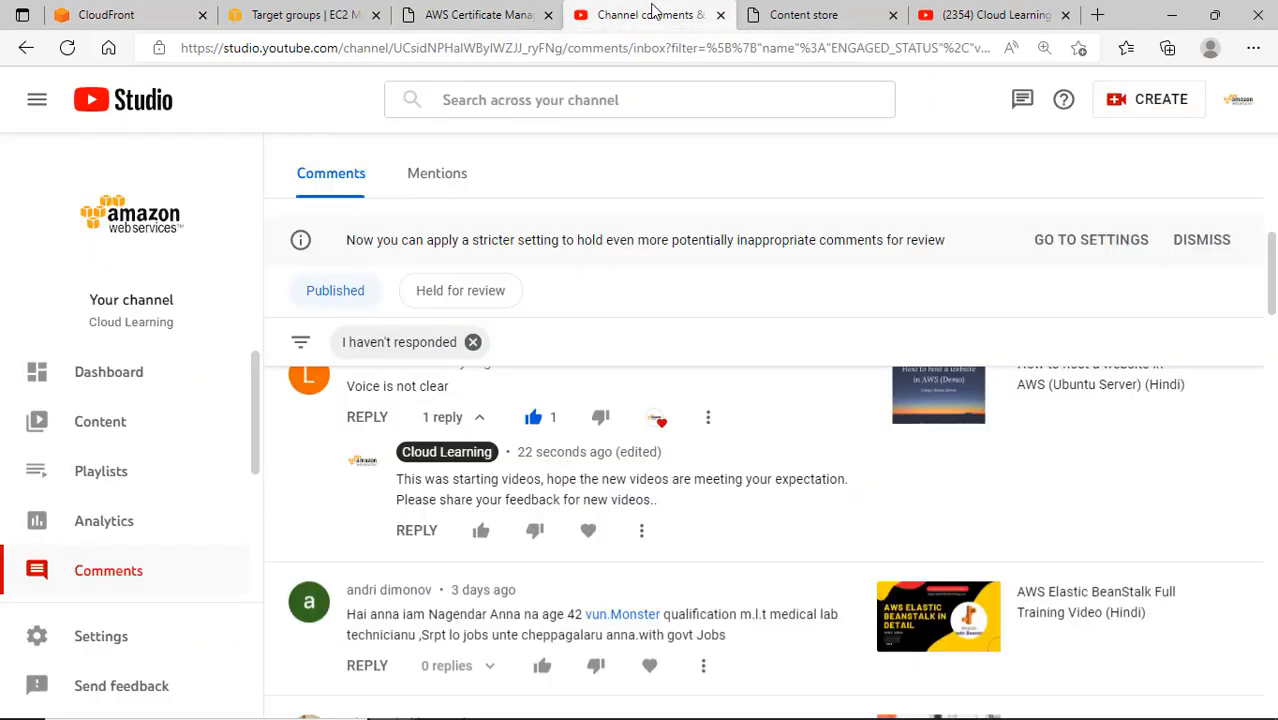
{"action": "left_click", "coordinate": [776, 15]}
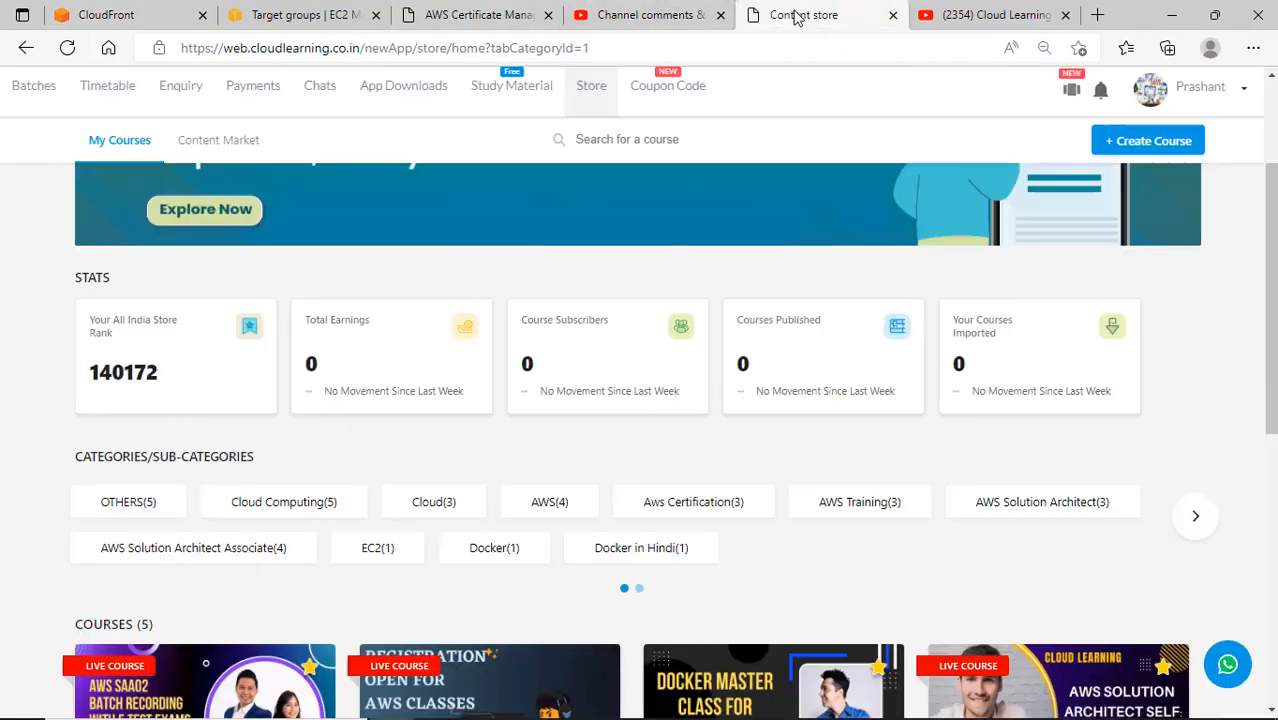
{"action": "scroll", "coordinate": [637, 116], "scroll_direction": "up", "scroll_amount": 2}
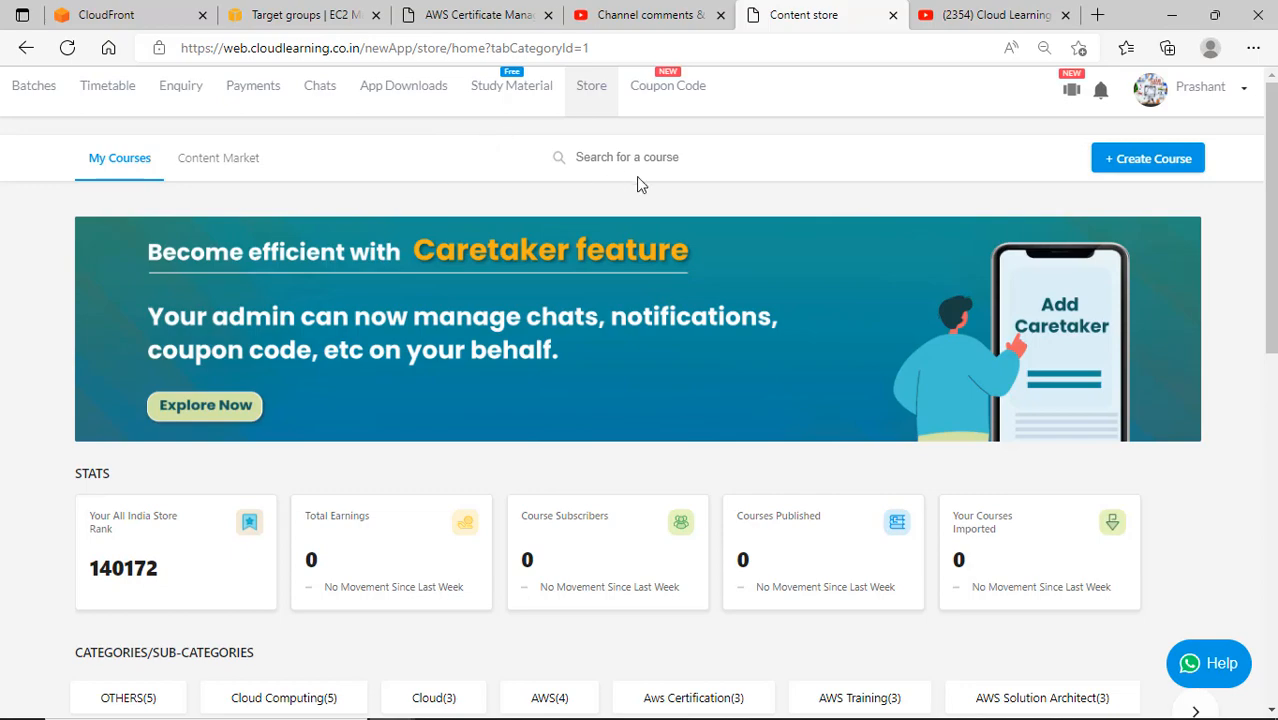
{"action": "scroll", "coordinate": [631, 183], "scroll_direction": "down", "scroll_amount": 6}
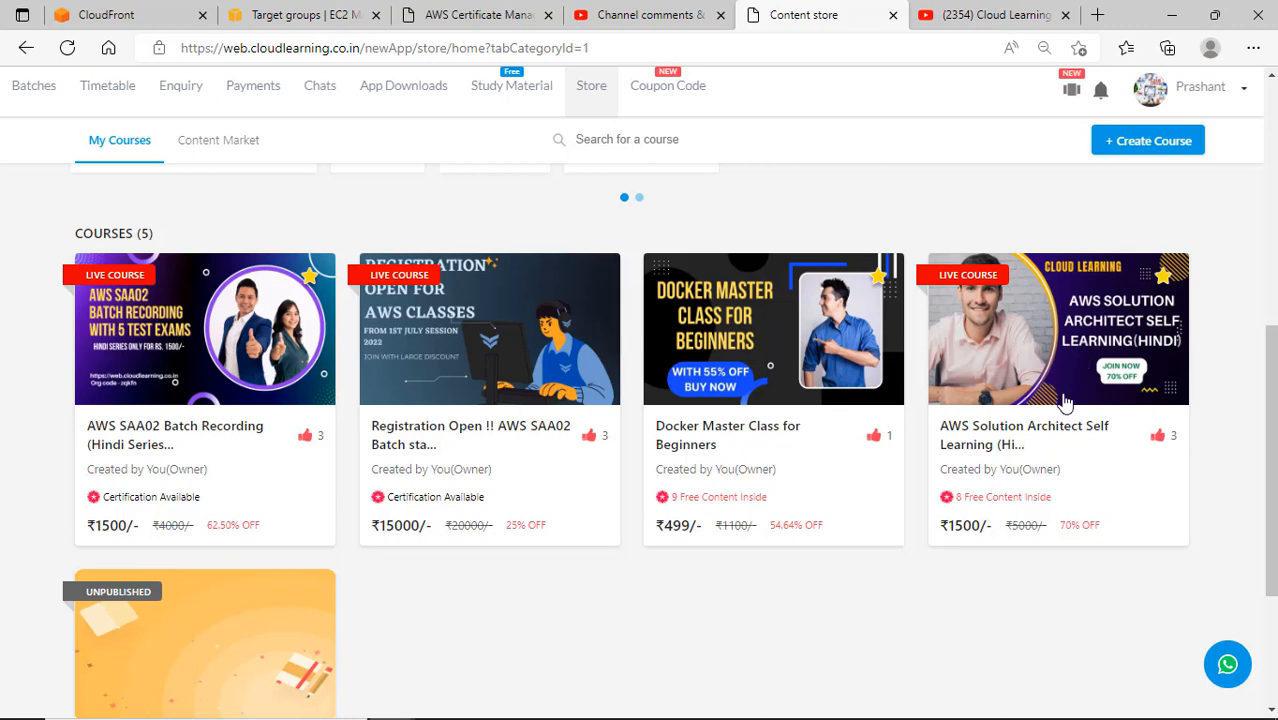
Show the content of the AWS Solution Architect Self Learning (Hindi) course and open its Course Content folder
{"action": "left_click", "coordinate": [1018, 437]}
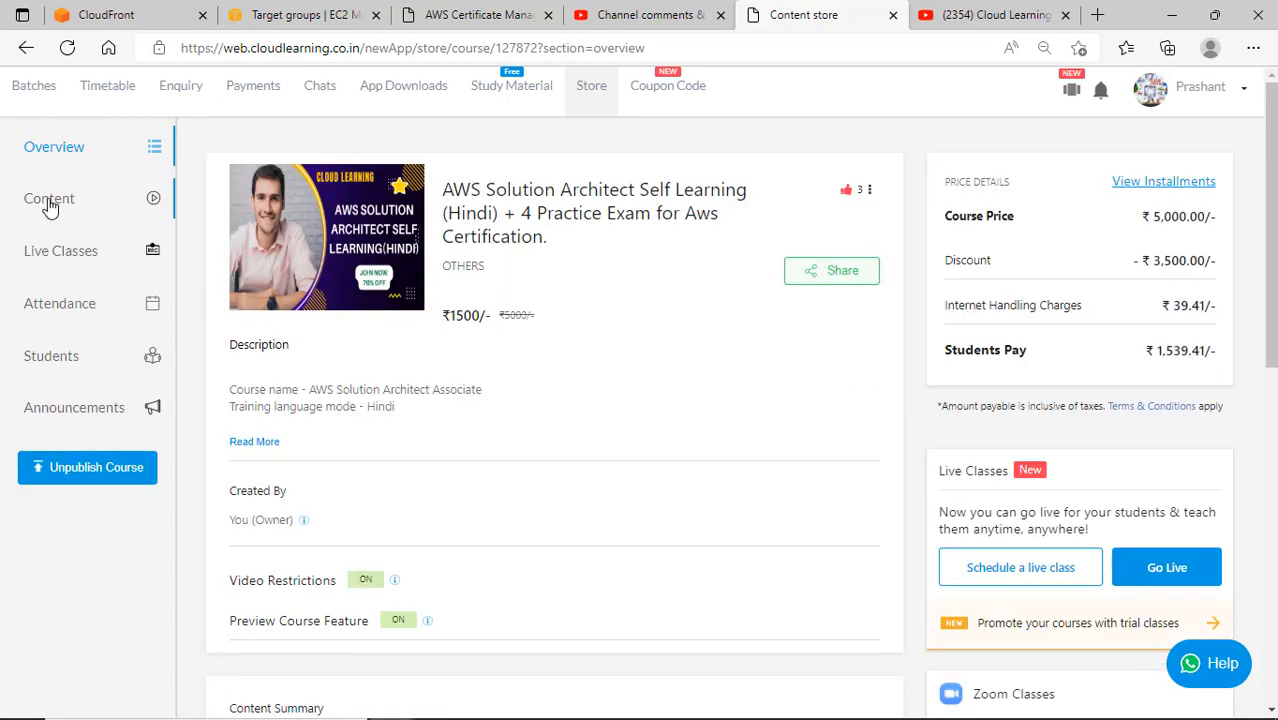
{"action": "left_click", "coordinate": [48, 205]}
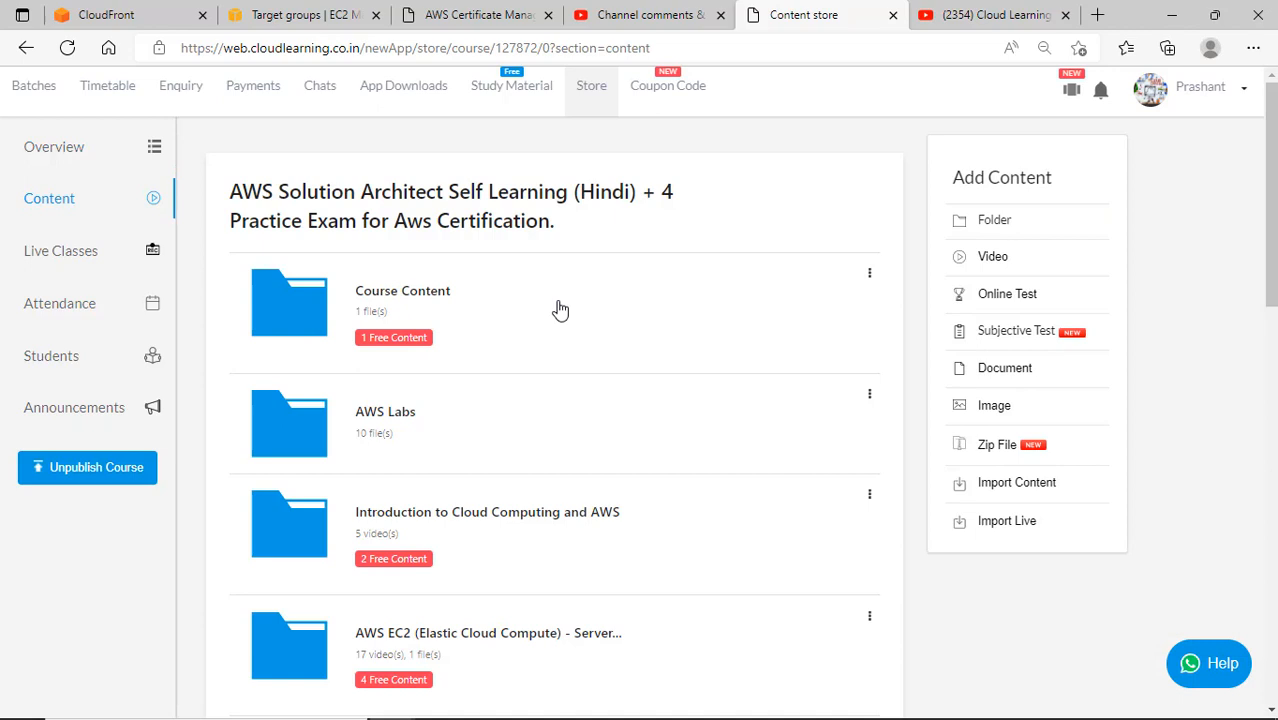
{"action": "left_click", "coordinate": [462, 323]}
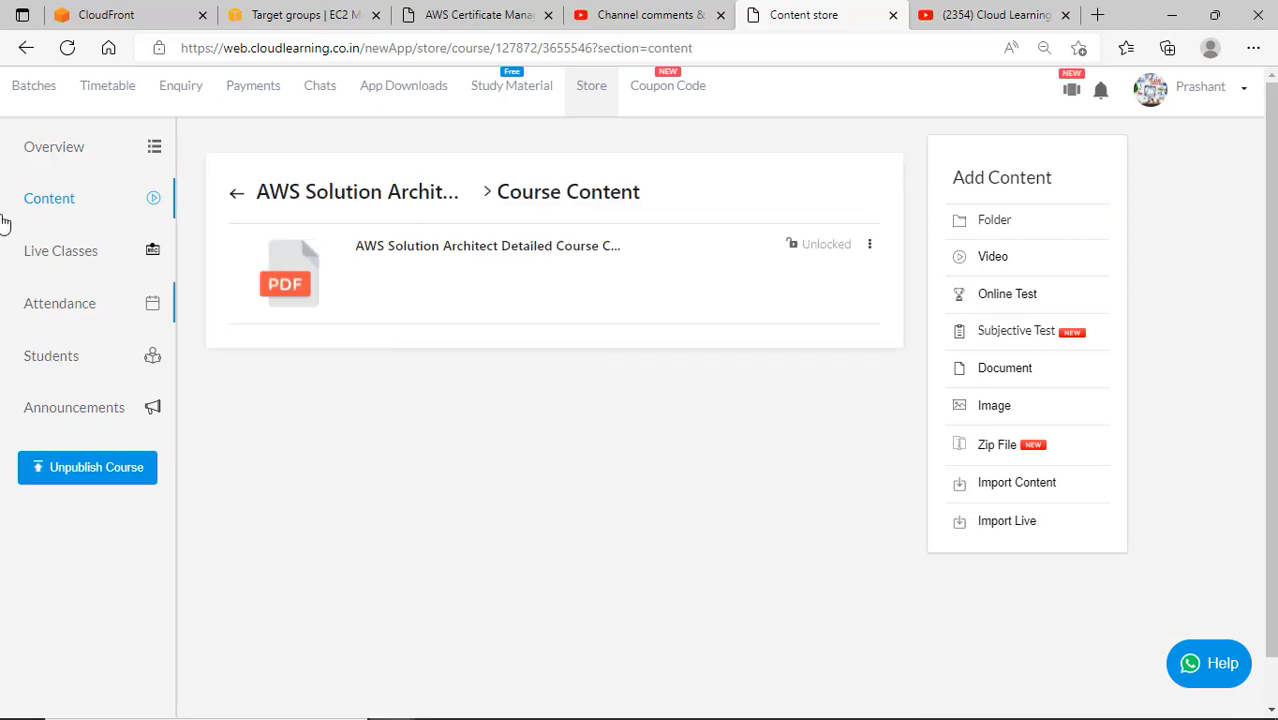
Return to the course's folder list and open the Introduction to Cloud Computing and AWS folder to show its videos
{"action": "left_click", "coordinate": [28, 48]}
{"action": "scroll", "coordinate": [491, 427], "scroll_direction": "down", "scroll_amount": 2}
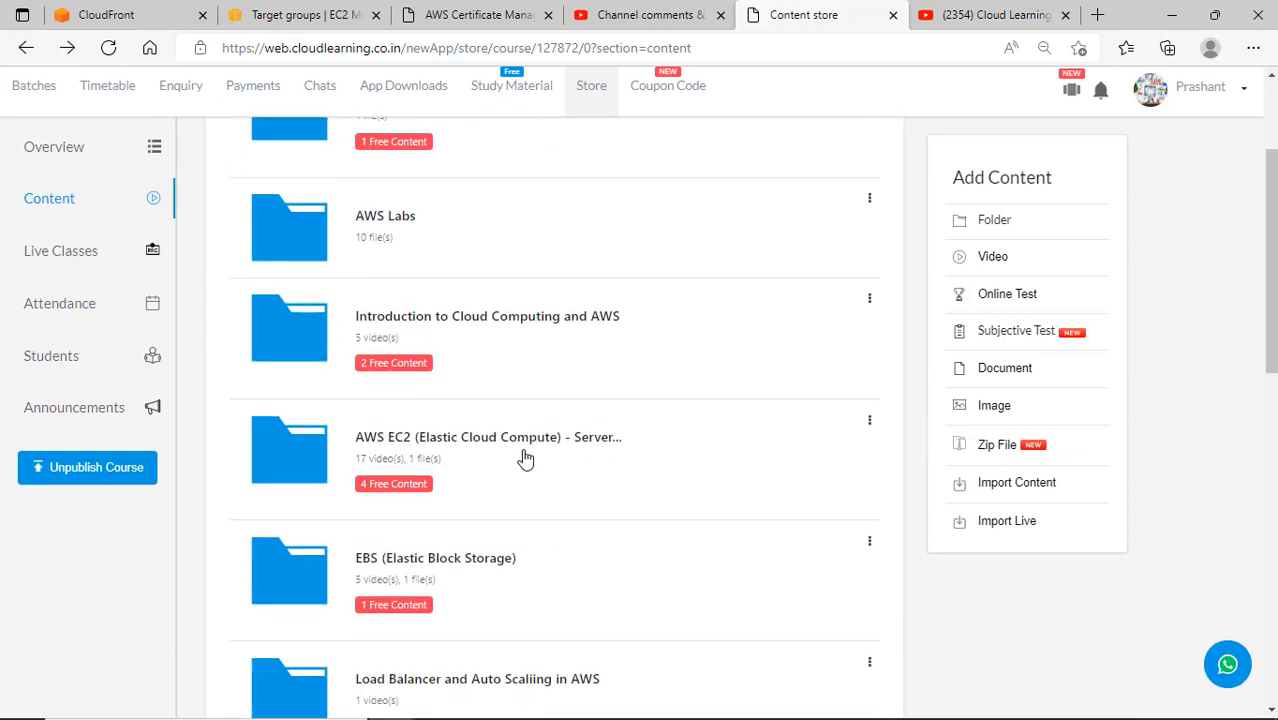
{"action": "left_click", "coordinate": [588, 360]}
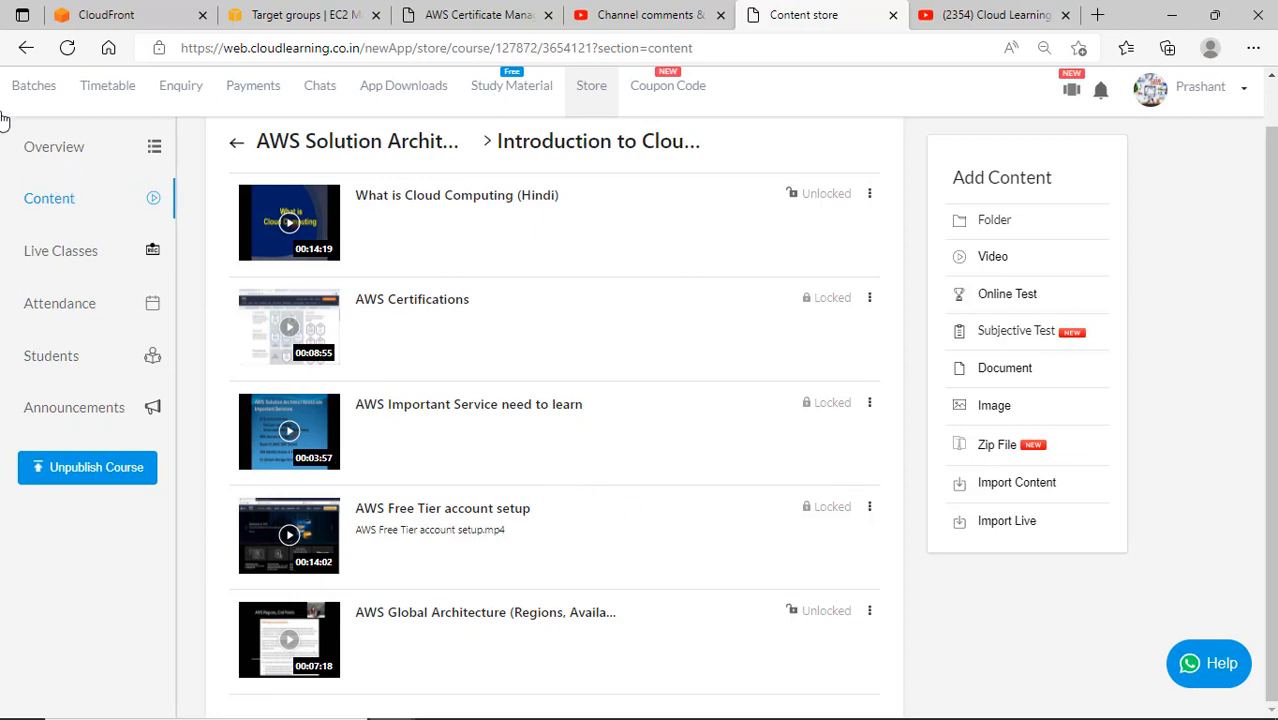
Go back to the course folders, open the AWS EC2 (Elastic Cloud Compute) folder and look through its list of videos
{"action": "left_click", "coordinate": [26, 52]}
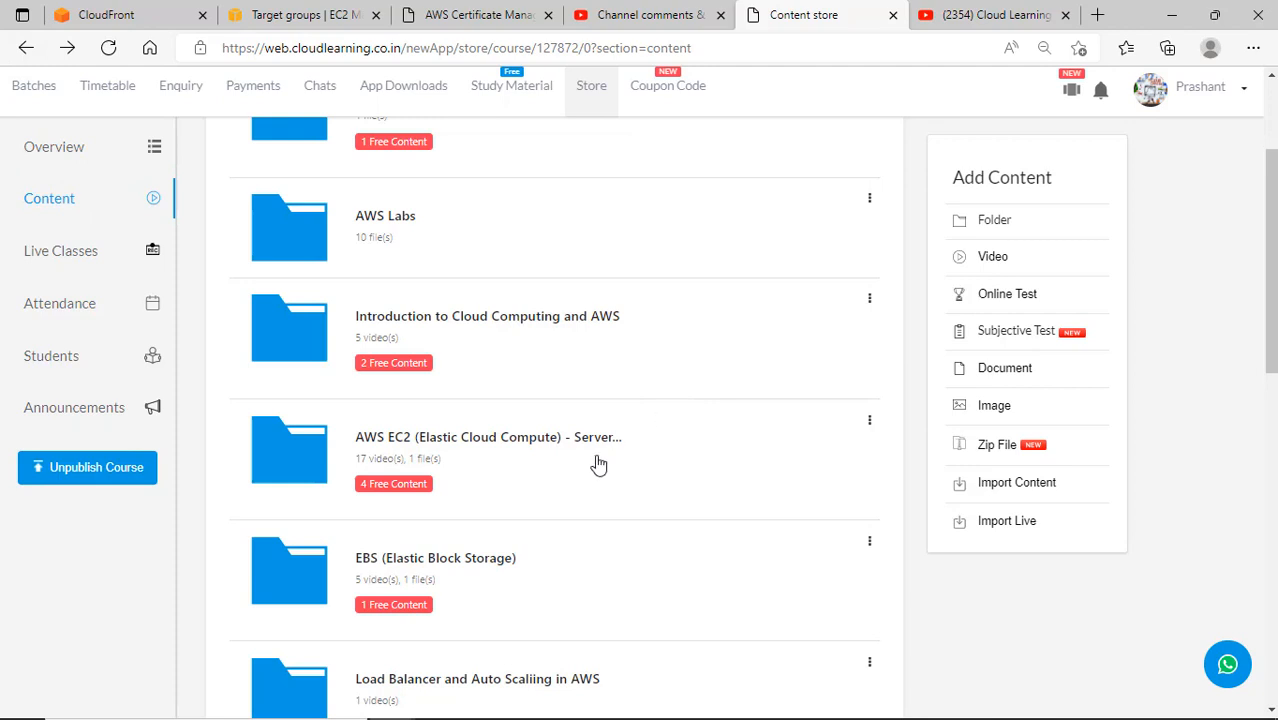
{"action": "left_click", "coordinate": [600, 462]}
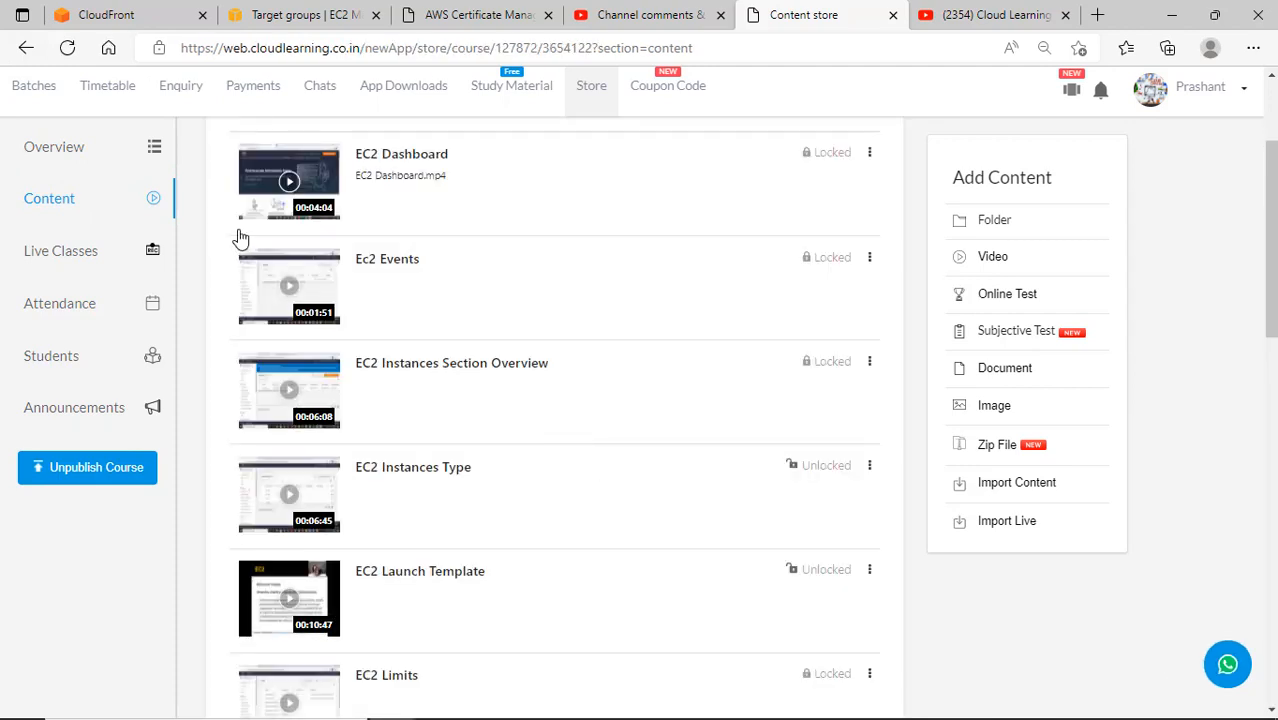
{"action": "scroll", "coordinate": [569, 297], "scroll_direction": "up", "scroll_amount": 1}
{"action": "scroll", "coordinate": [569, 297], "scroll_direction": "up", "scroll_amount": 1}
{"action": "scroll", "coordinate": [573, 320], "scroll_direction": "down", "scroll_amount": 3}
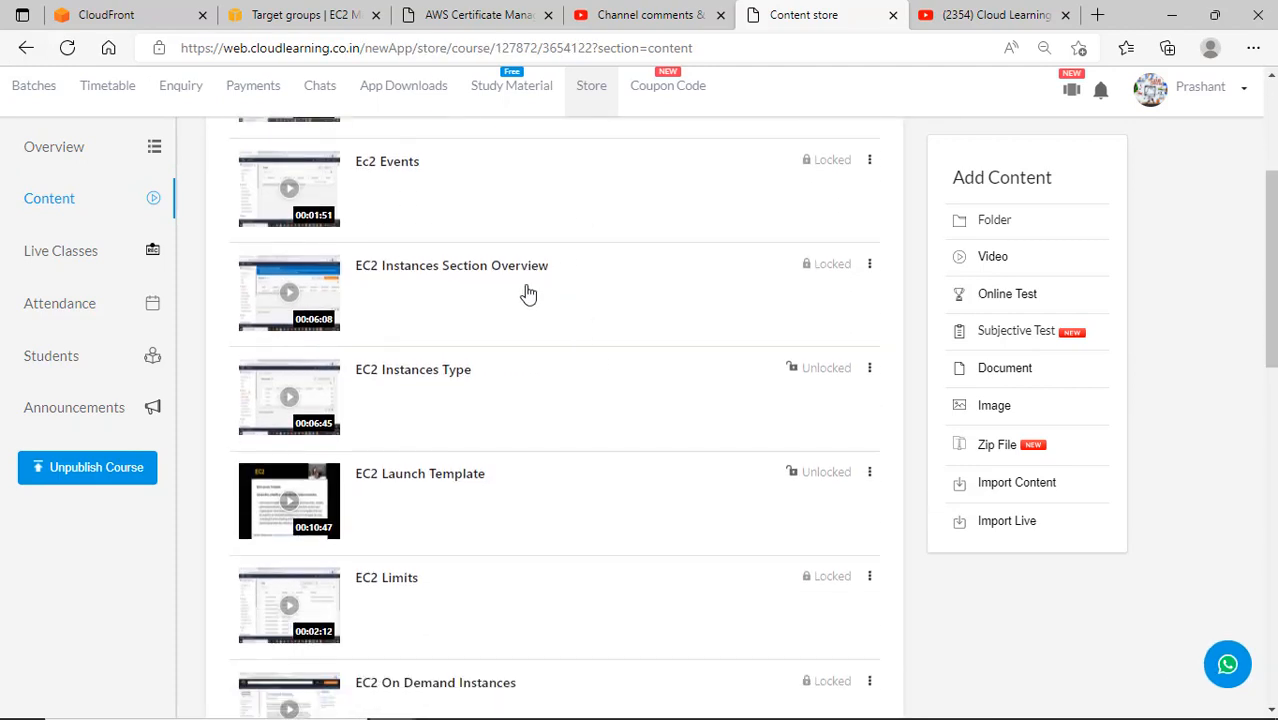
{"action": "scroll", "coordinate": [525, 291], "scroll_direction": "down", "scroll_amount": 2}
{"action": "scroll", "coordinate": [516, 337], "scroll_direction": "down", "scroll_amount": 5}
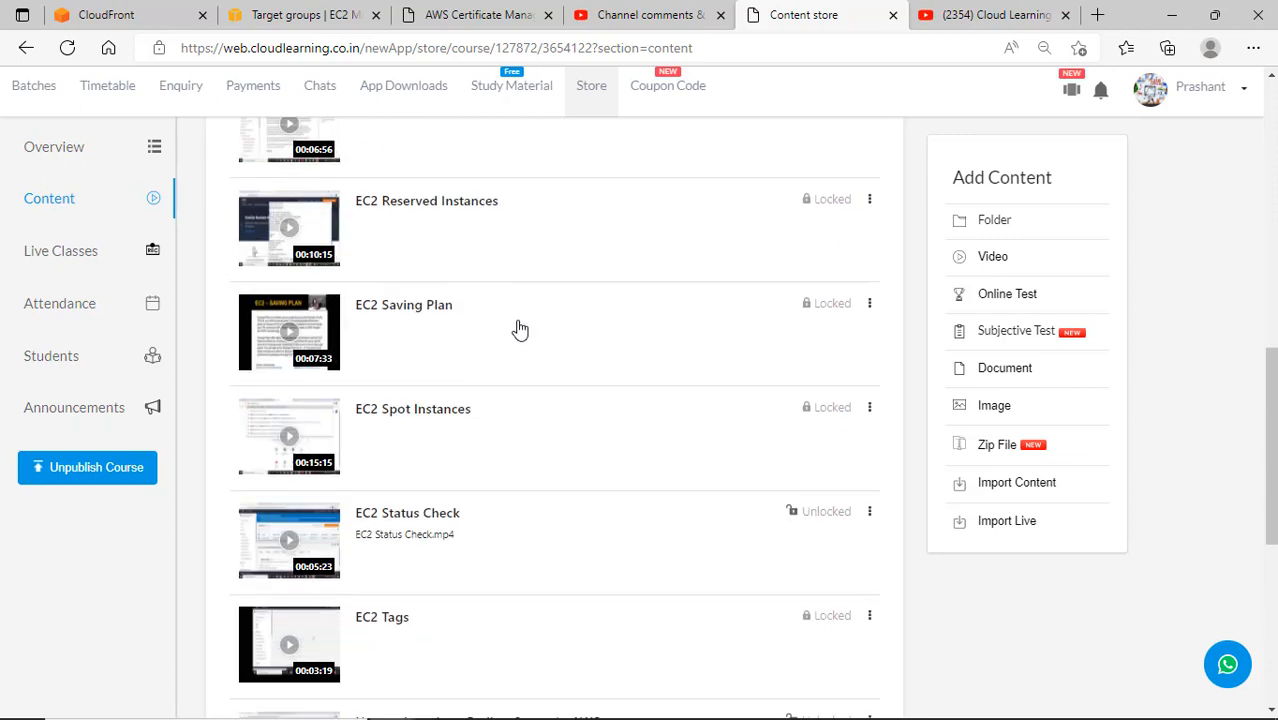
{"action": "scroll", "coordinate": [565, 412], "scroll_direction": "down", "scroll_amount": 1}
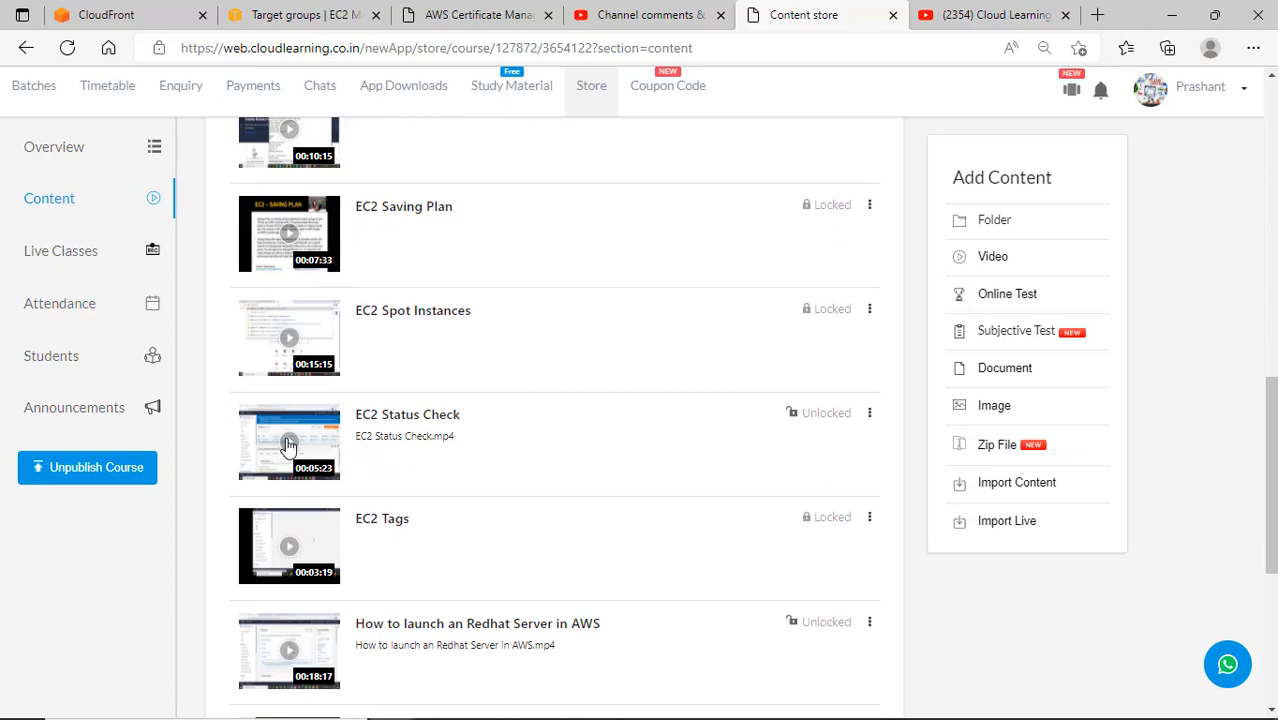
Play the unlocked EC2 Status Check video, show it in full screen, and close the player
{"action": "left_click", "coordinate": [400, 441]}
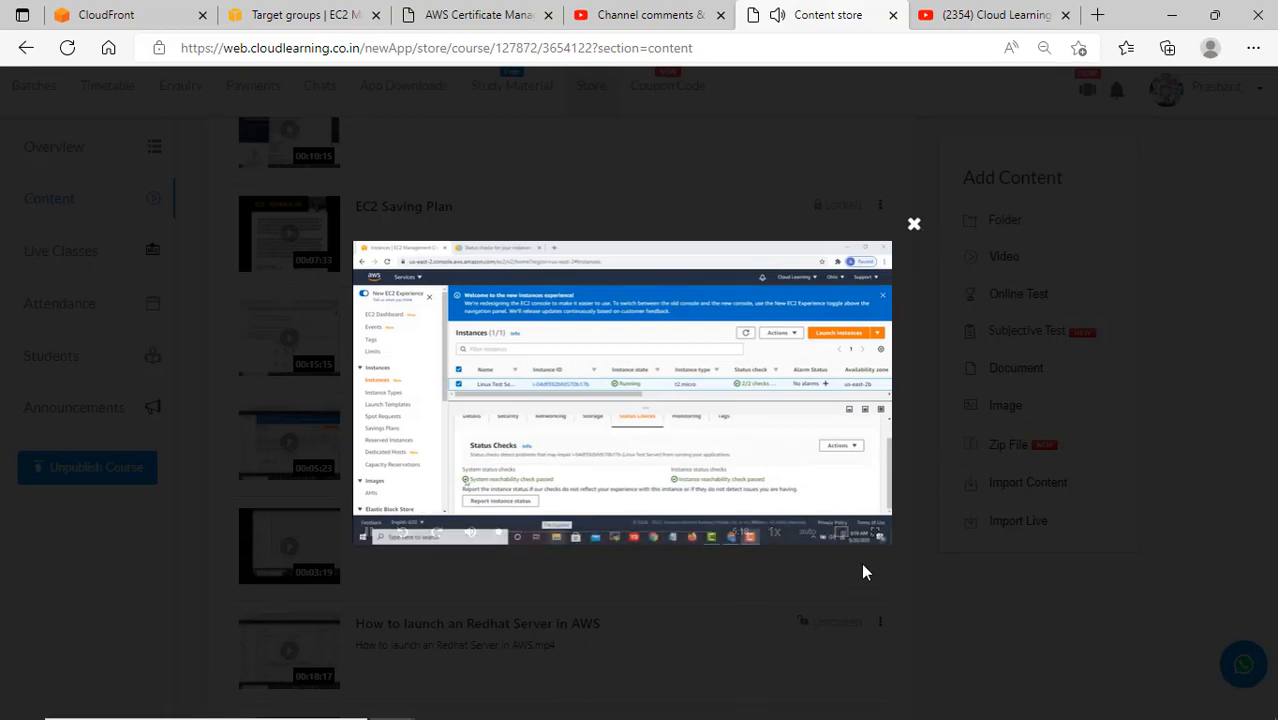
{"action": "left_click", "coordinate": [875, 532]}
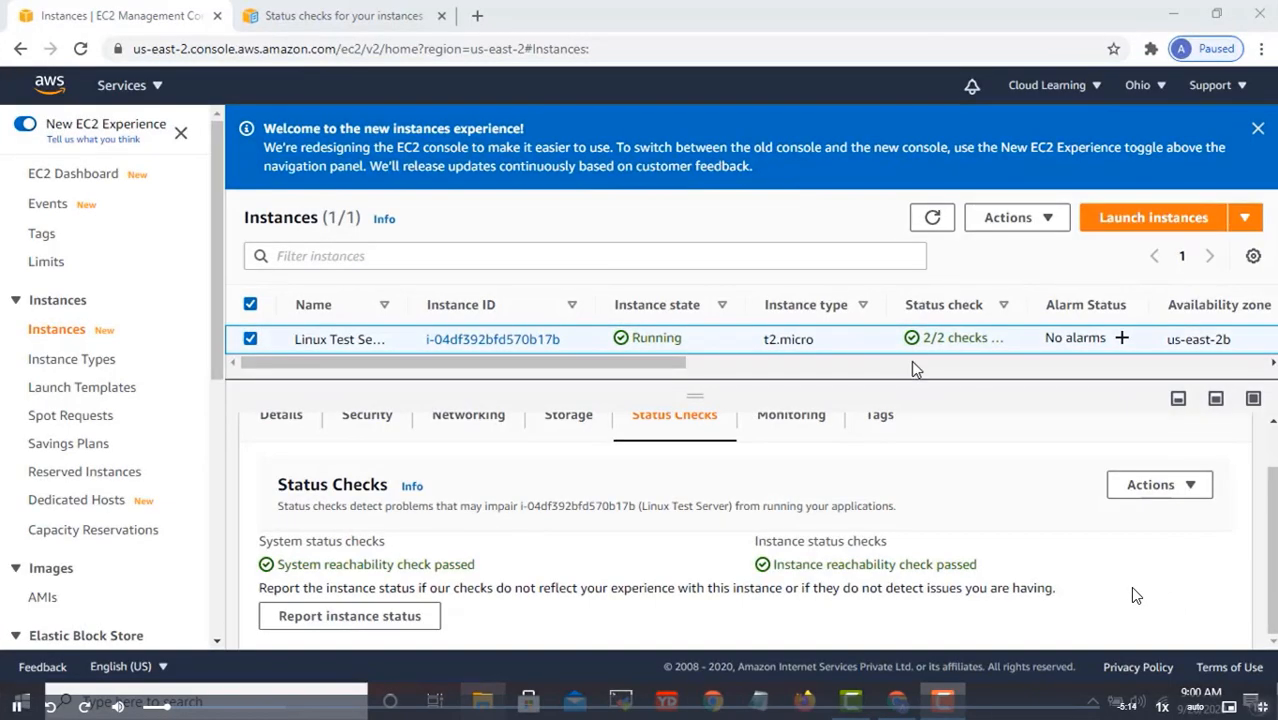
{"action": "key", "text": "Escape"}
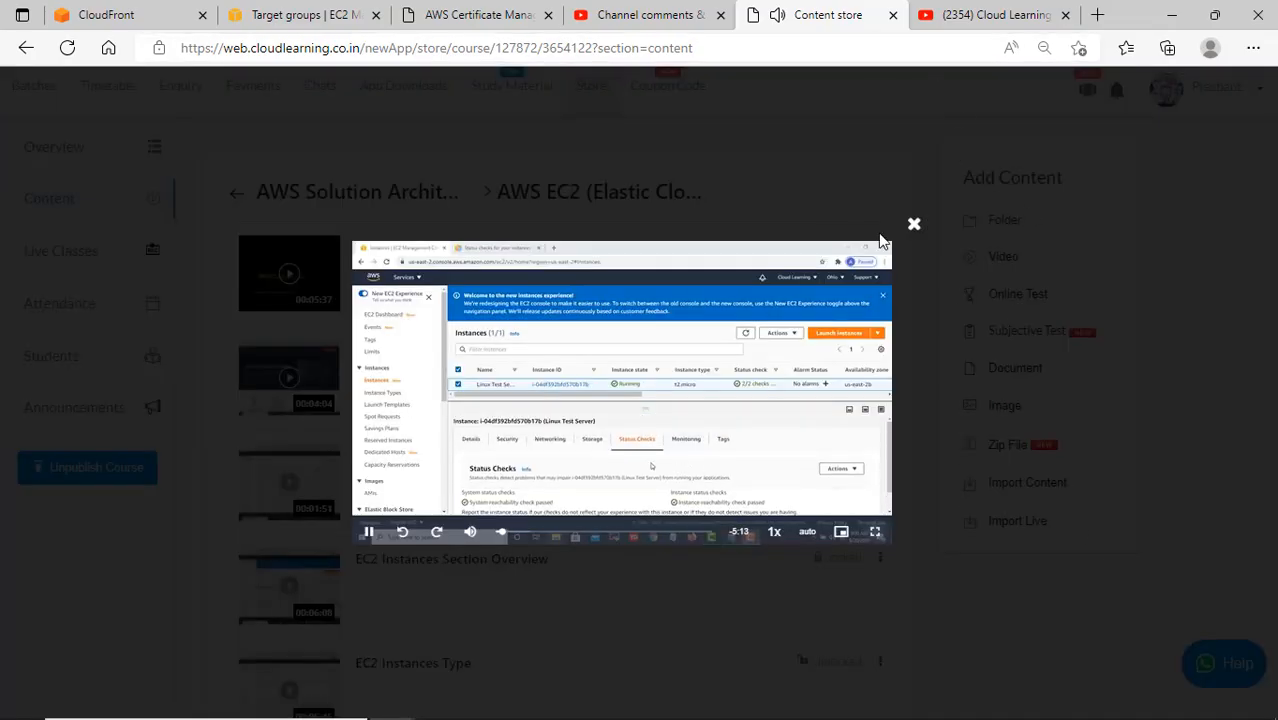
{"action": "left_click", "coordinate": [912, 225]}
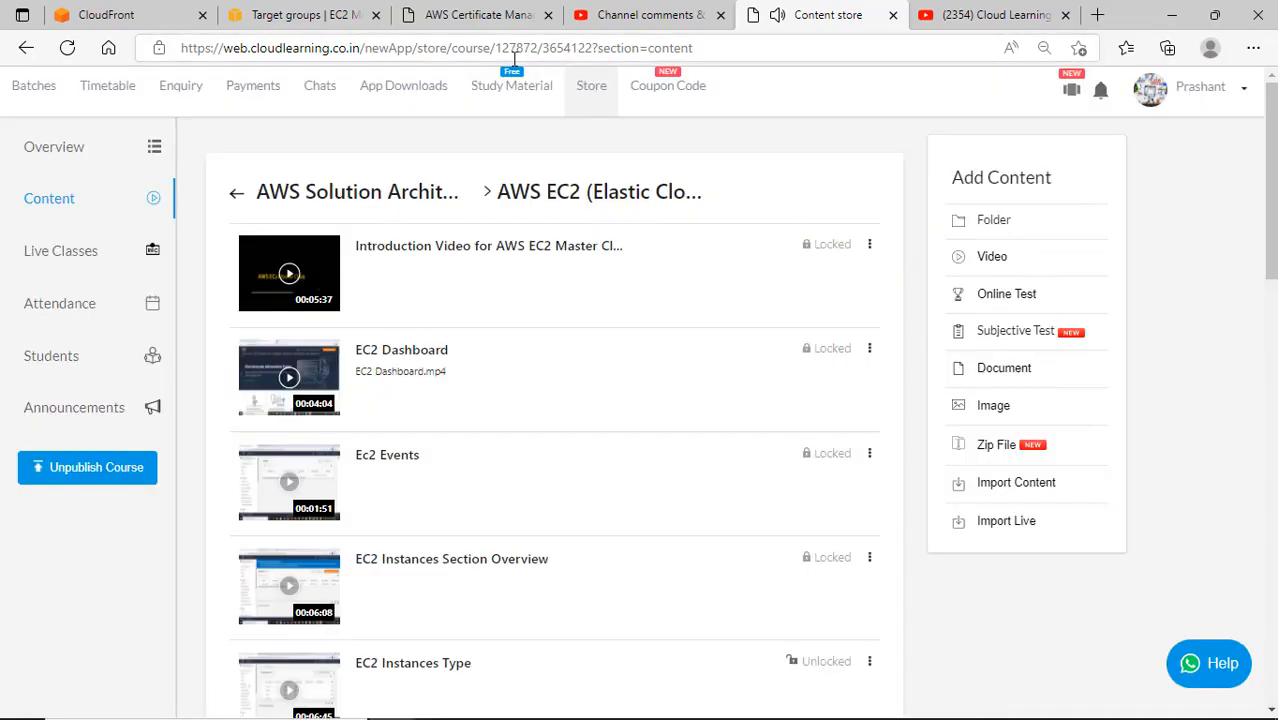
Return to the store's My Courses page and look over the published courses, their prices and discounts
{"action": "left_click", "coordinate": [26, 48]}
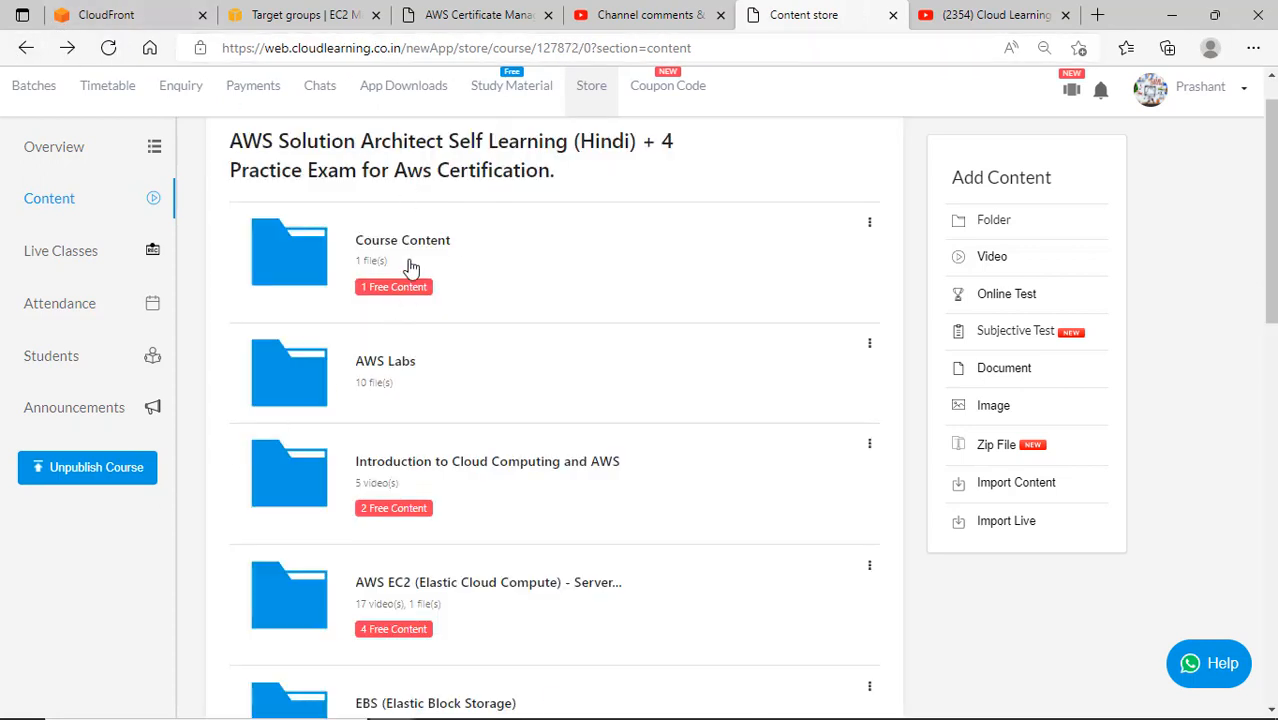
{"action": "left_click", "coordinate": [26, 48]}
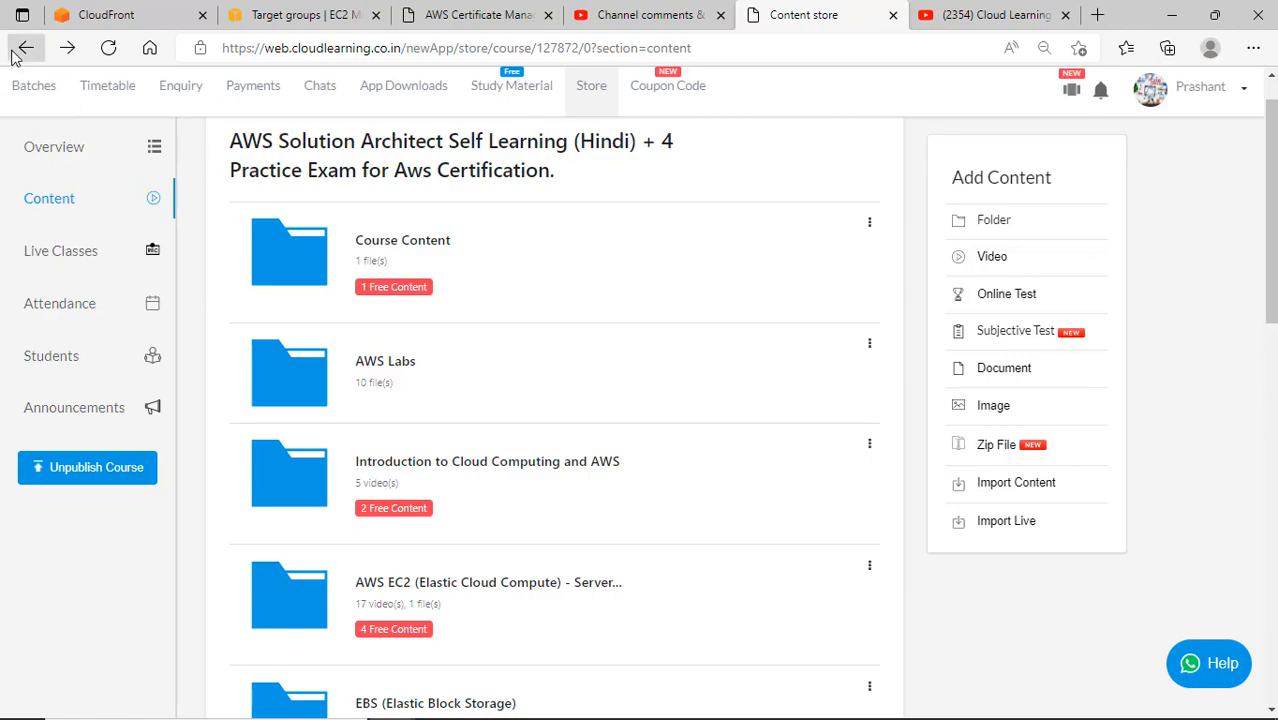
{"action": "scroll", "coordinate": [442, 462], "scroll_direction": "down", "scroll_amount": 3}
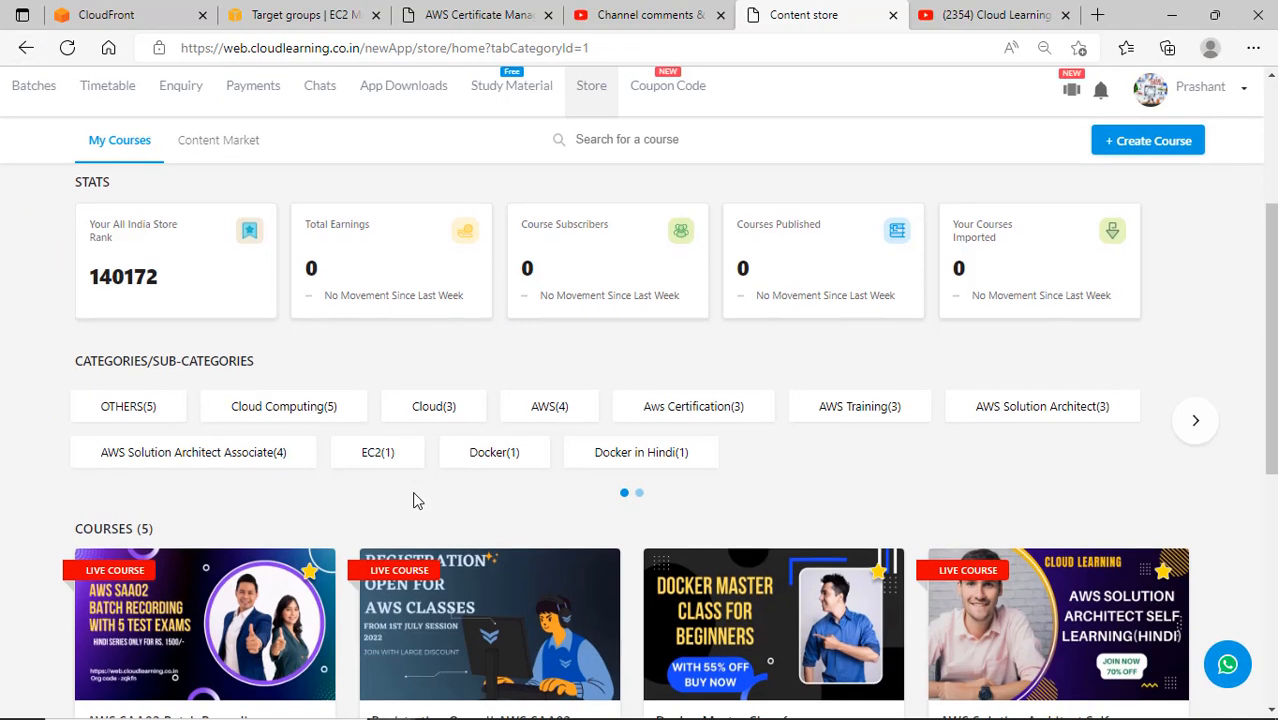
{"action": "scroll", "coordinate": [322, 519], "scroll_direction": "down", "scroll_amount": 3}
{"action": "scroll", "coordinate": [322, 522], "scroll_direction": "down", "scroll_amount": 3}
{"action": "scroll", "coordinate": [315, 520], "scroll_direction": "up", "scroll_amount": 3}
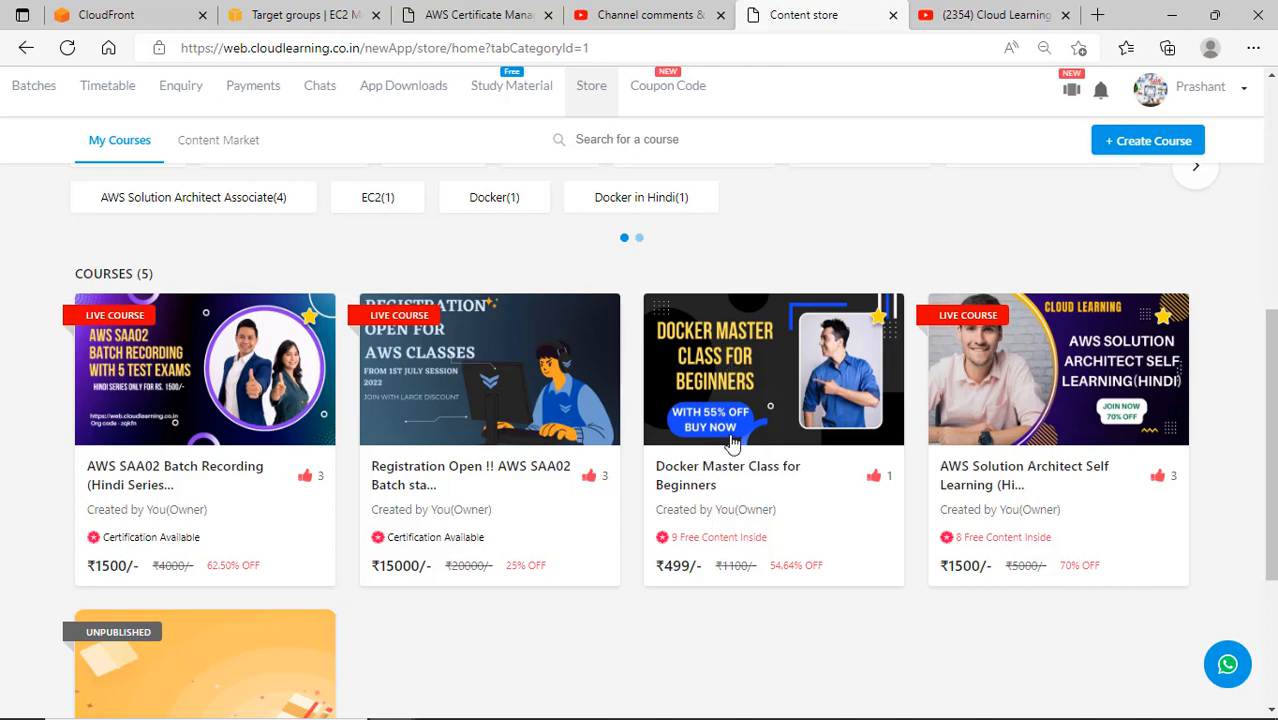
{"action": "scroll", "coordinate": [732, 443], "scroll_direction": "down", "scroll_amount": 1}
{"action": "scroll", "coordinate": [732, 443], "scroll_direction": "up", "scroll_amount": 3}
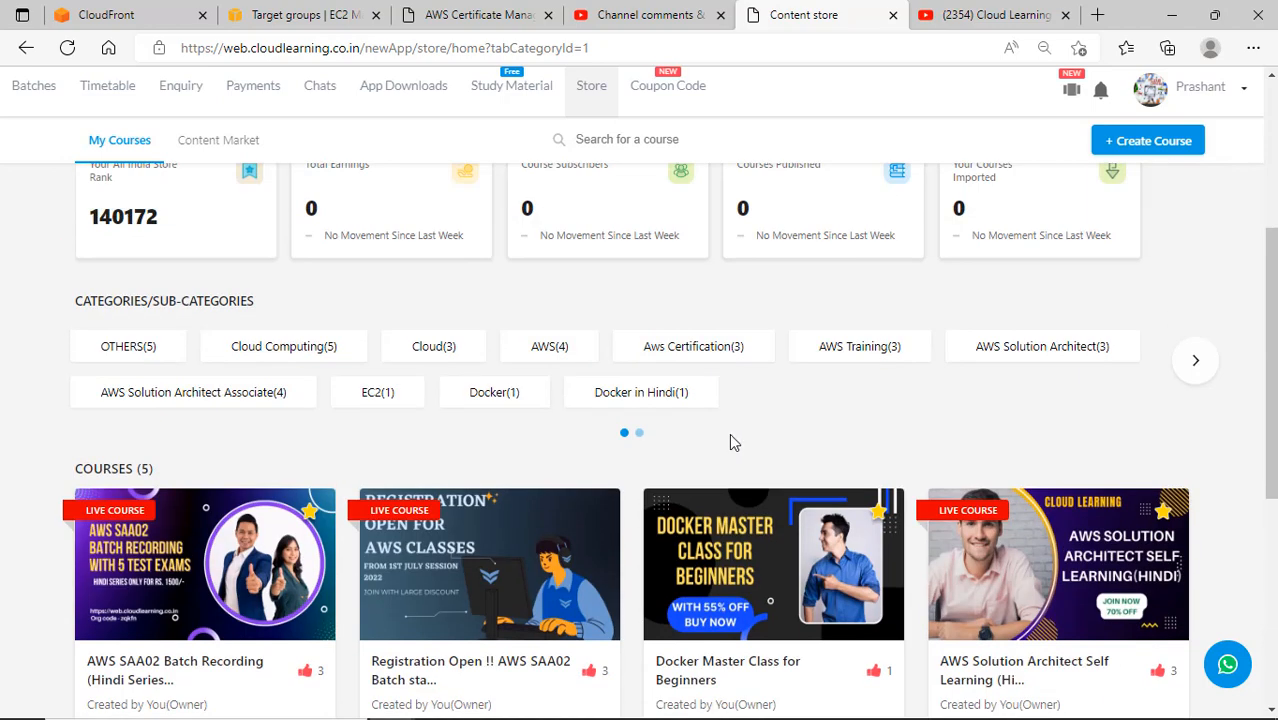
{"action": "scroll", "coordinate": [731, 443], "scroll_direction": "up", "scroll_amount": 3}
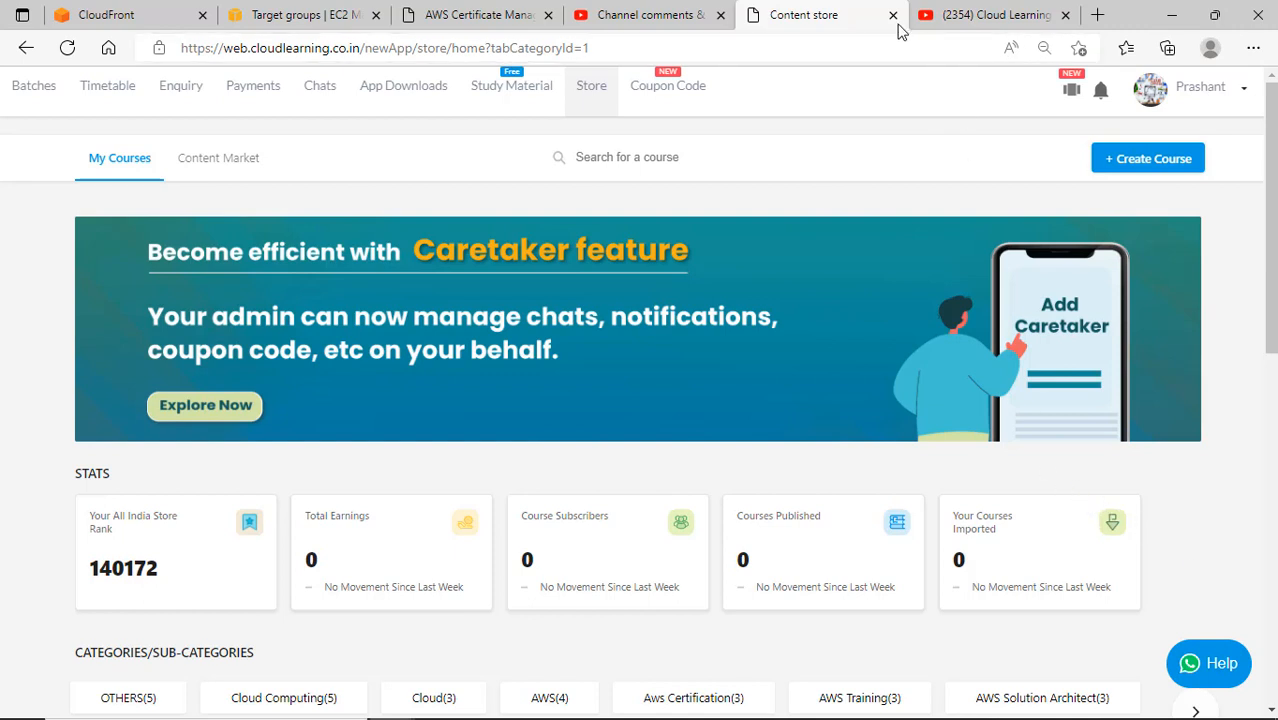
Switch back to the CloudFront Create distribution form and look over its origin settings
{"action": "left_click", "coordinate": [118, 16]}
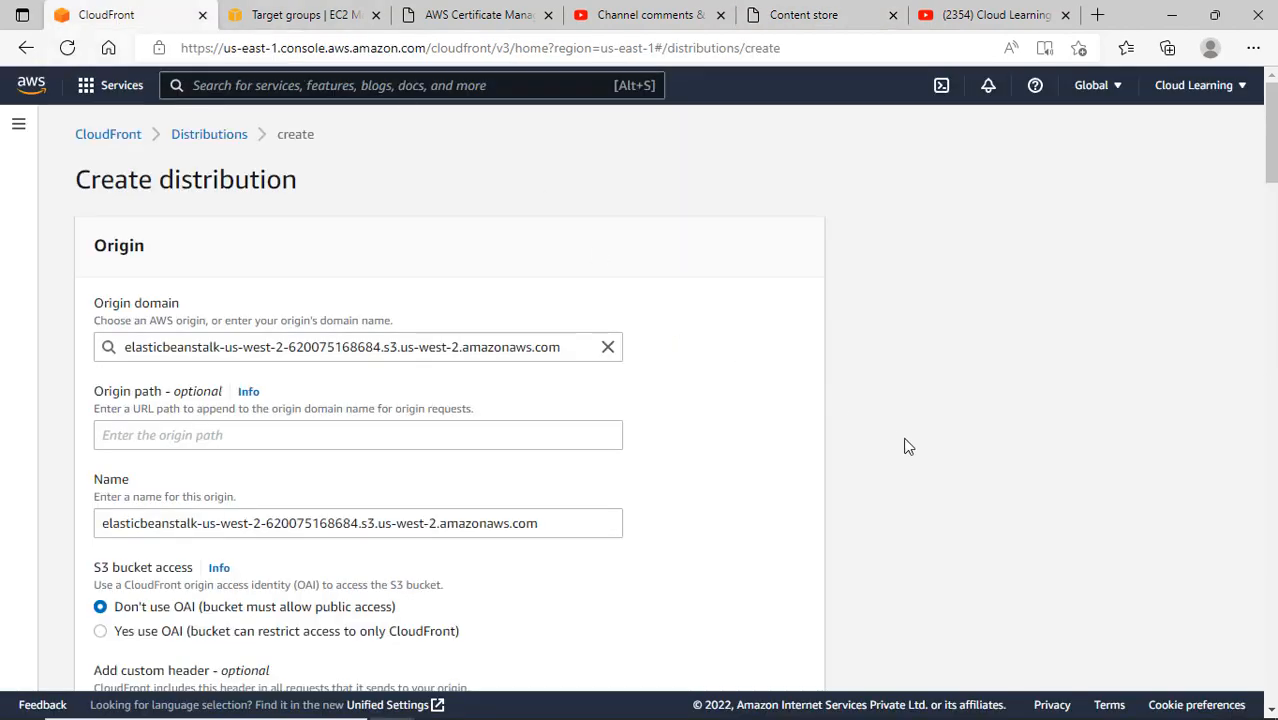
{"action": "scroll", "coordinate": [906, 441], "scroll_direction": "down", "scroll_amount": 3}
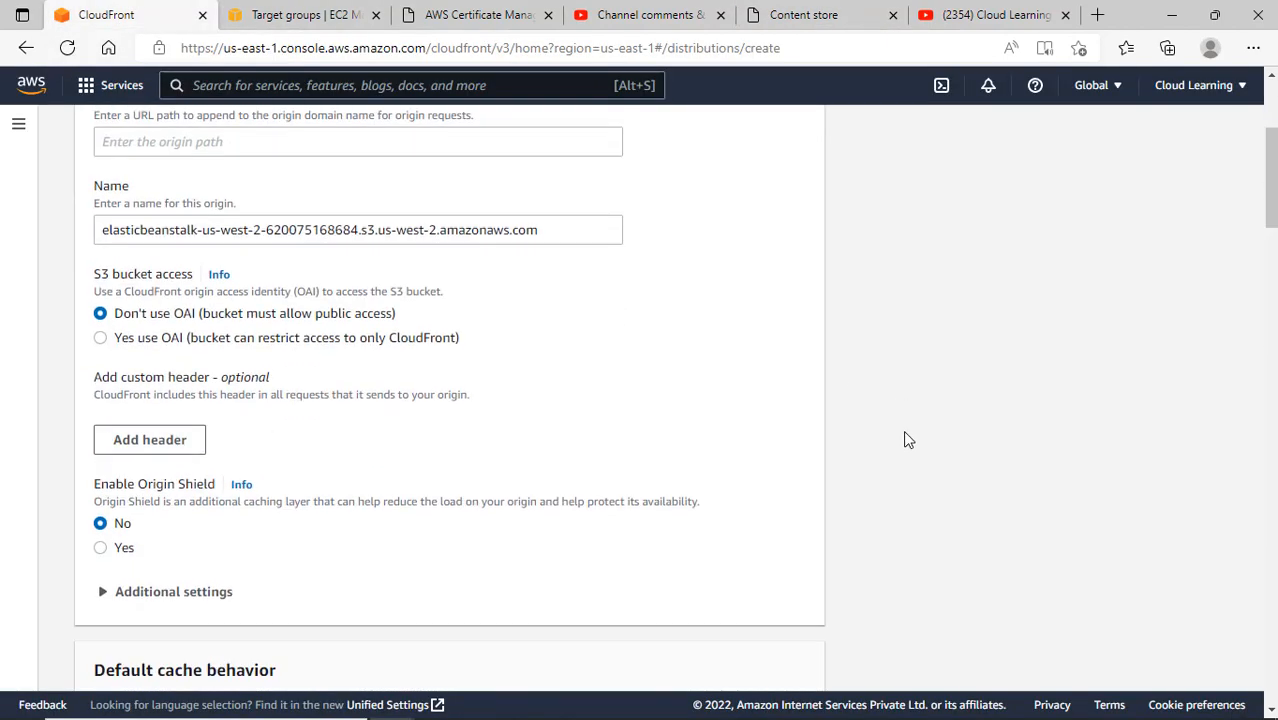